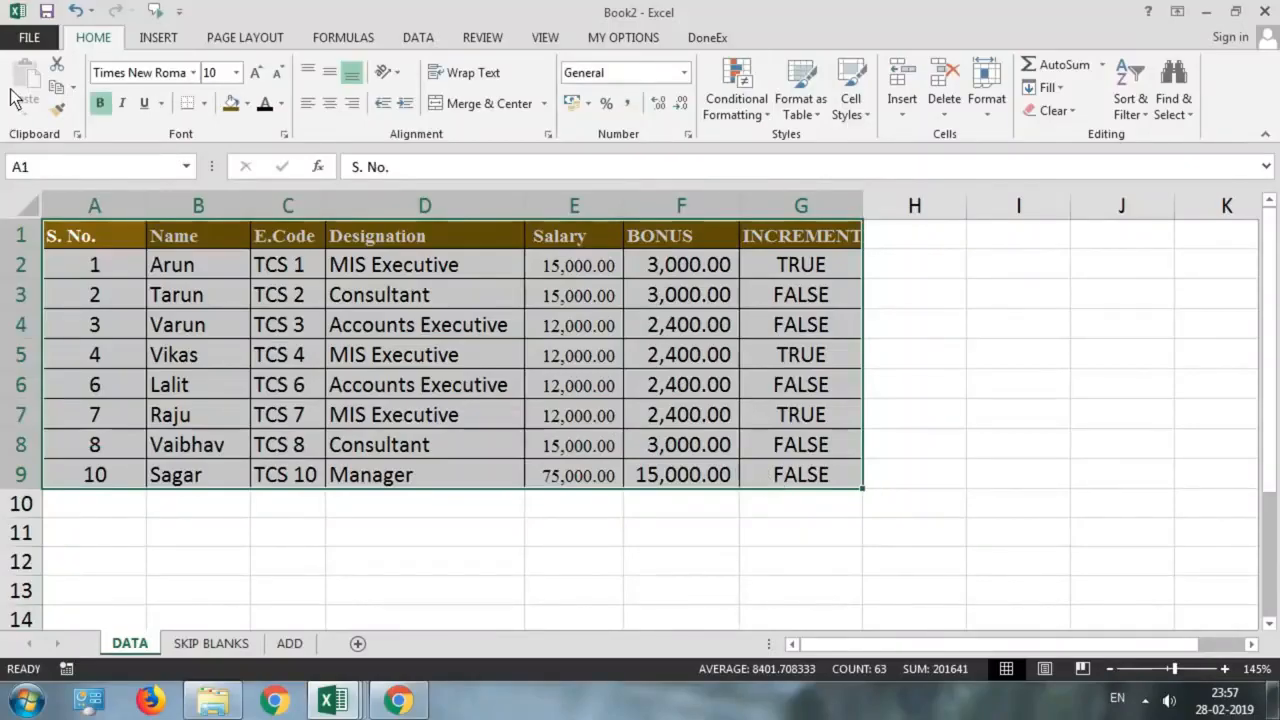
Step: Copy the employee table in A1:G9 on the DATA sheet
text(=)
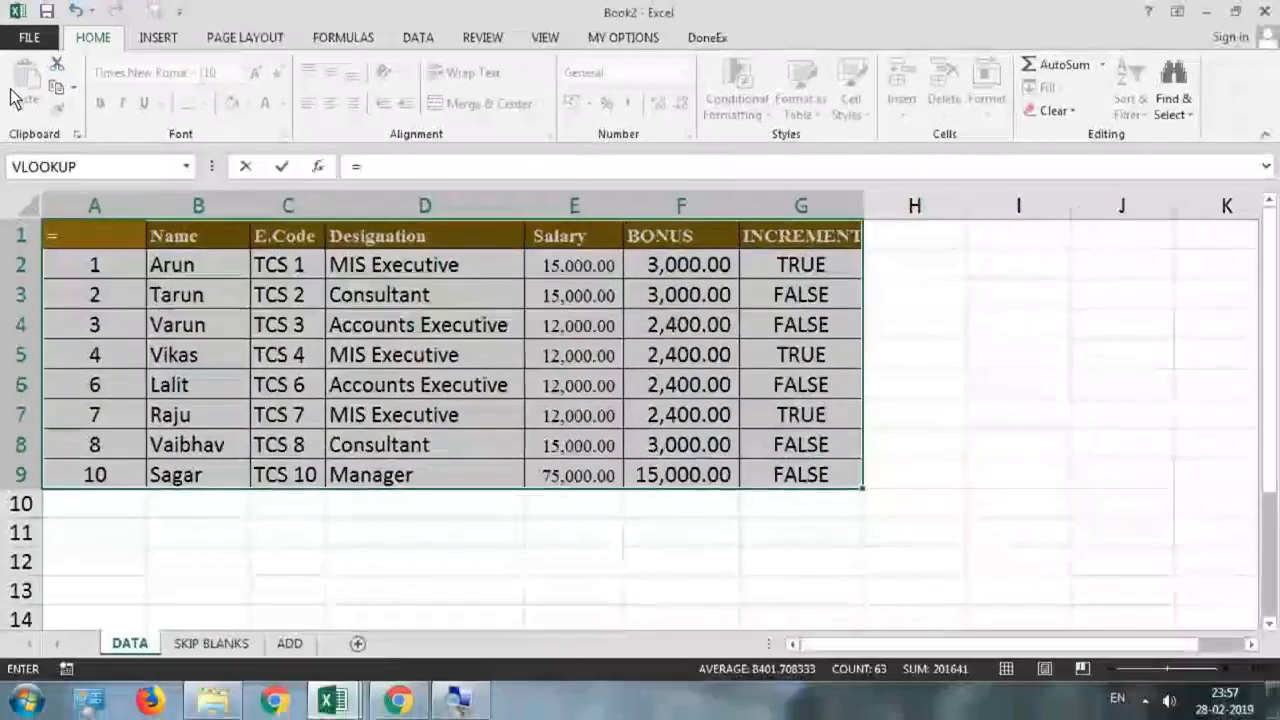
key(Escape)
key(ctrl+c)
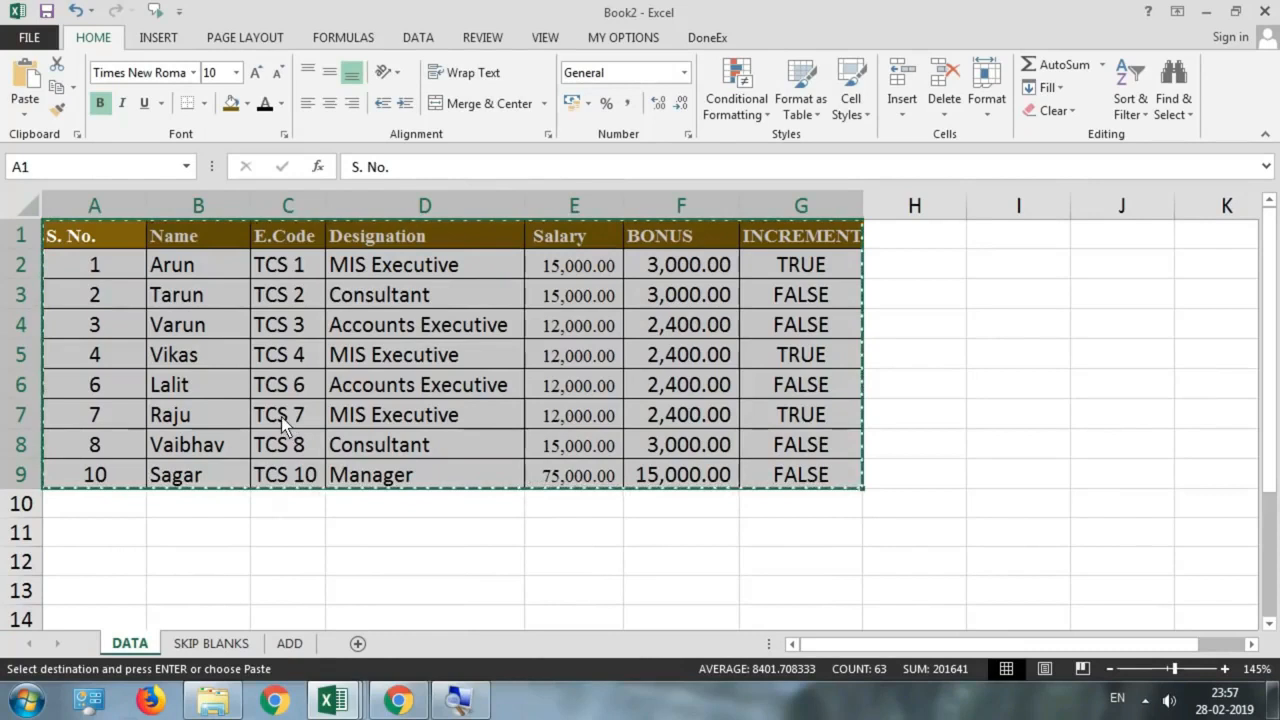
scroll(275, 420, down, 2)
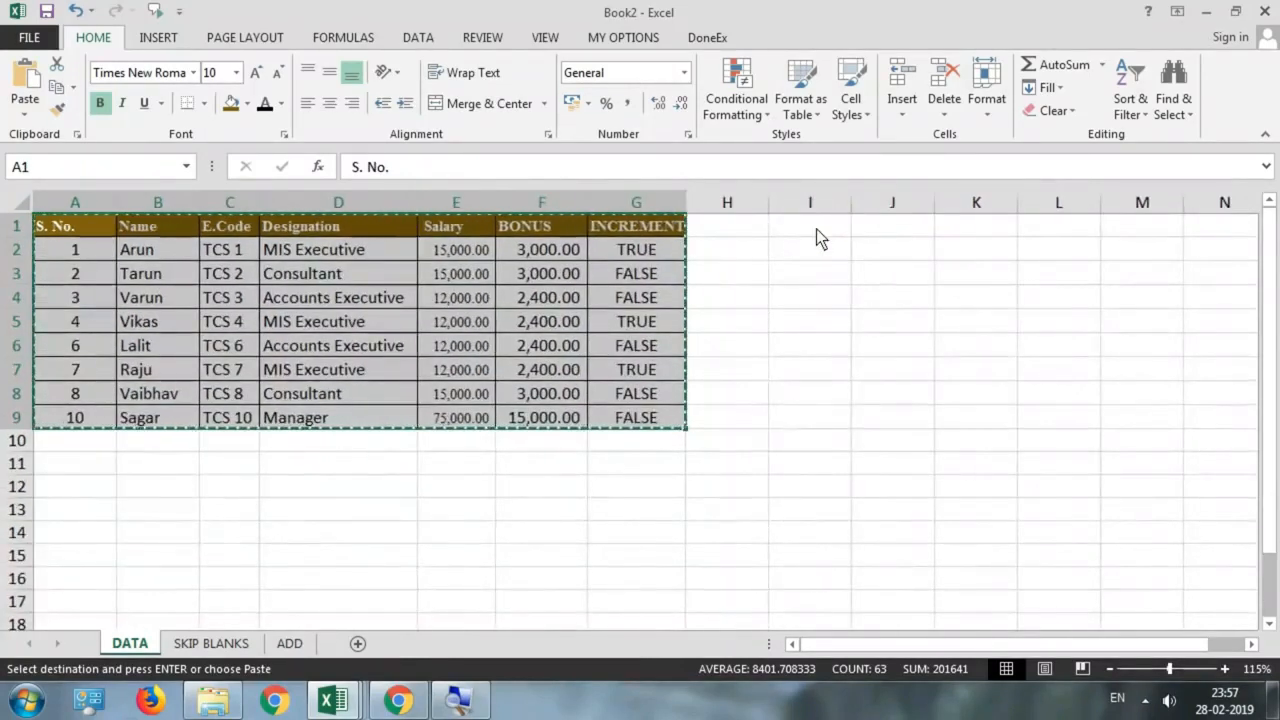
Step: Paste the copied table with all its contents and formatting at I1, and autofit the pasted Designation column
click(803, 228)
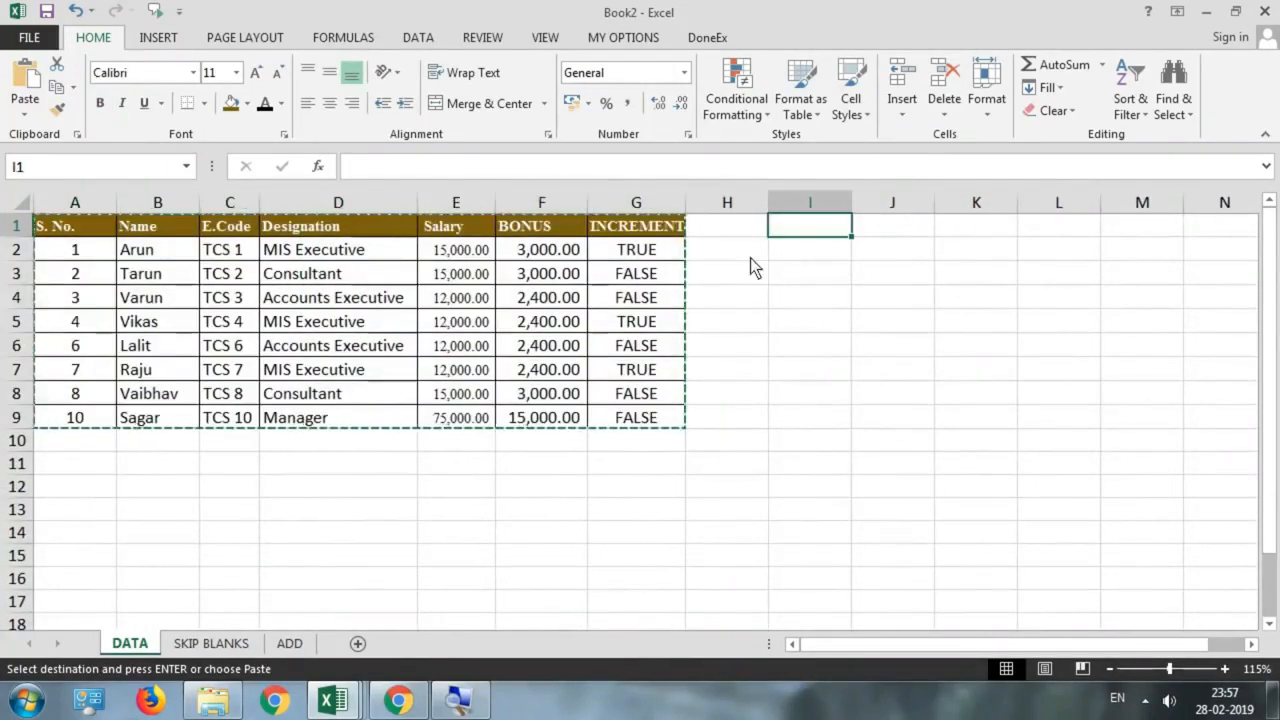
click(16, 118)
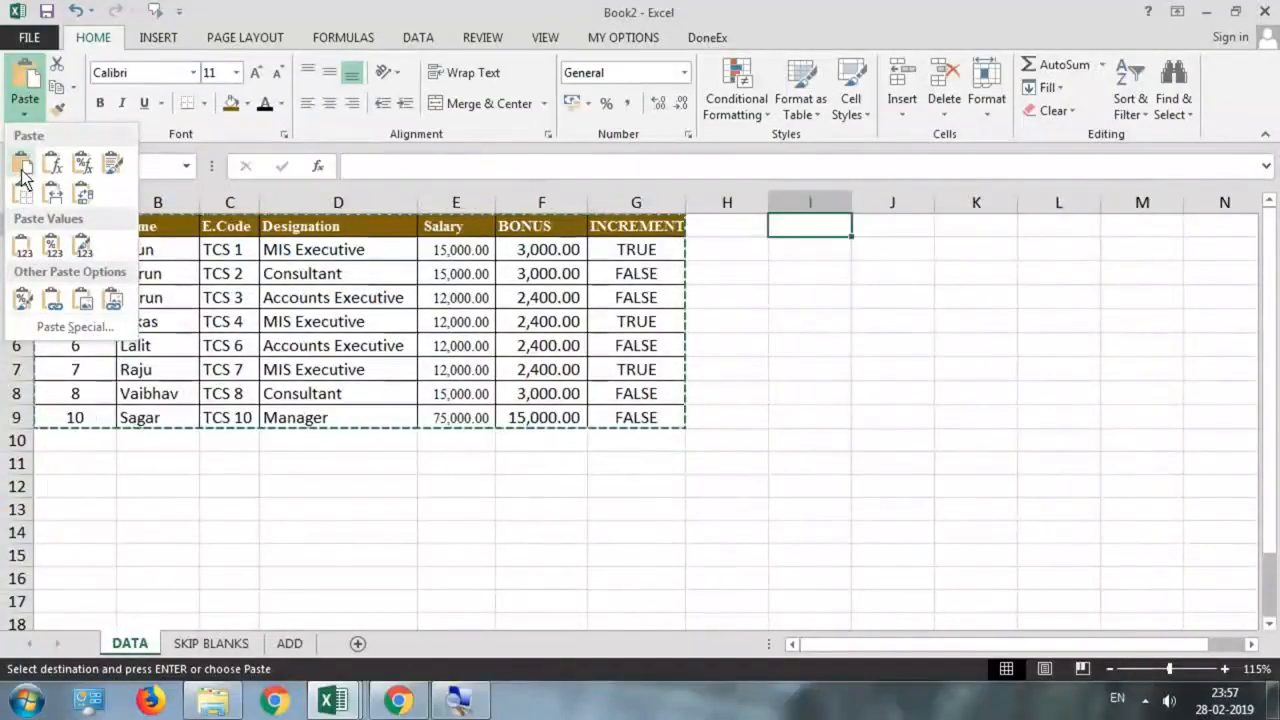
click(22, 166)
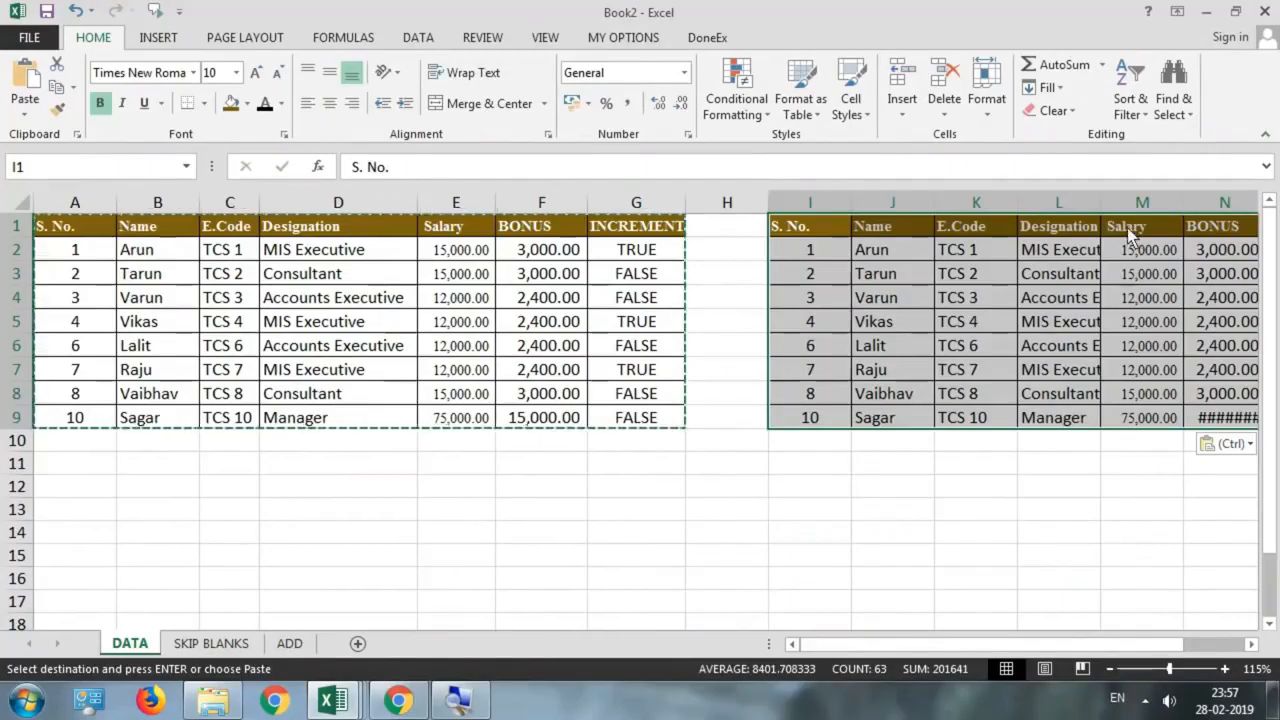
double_click(1100, 203)
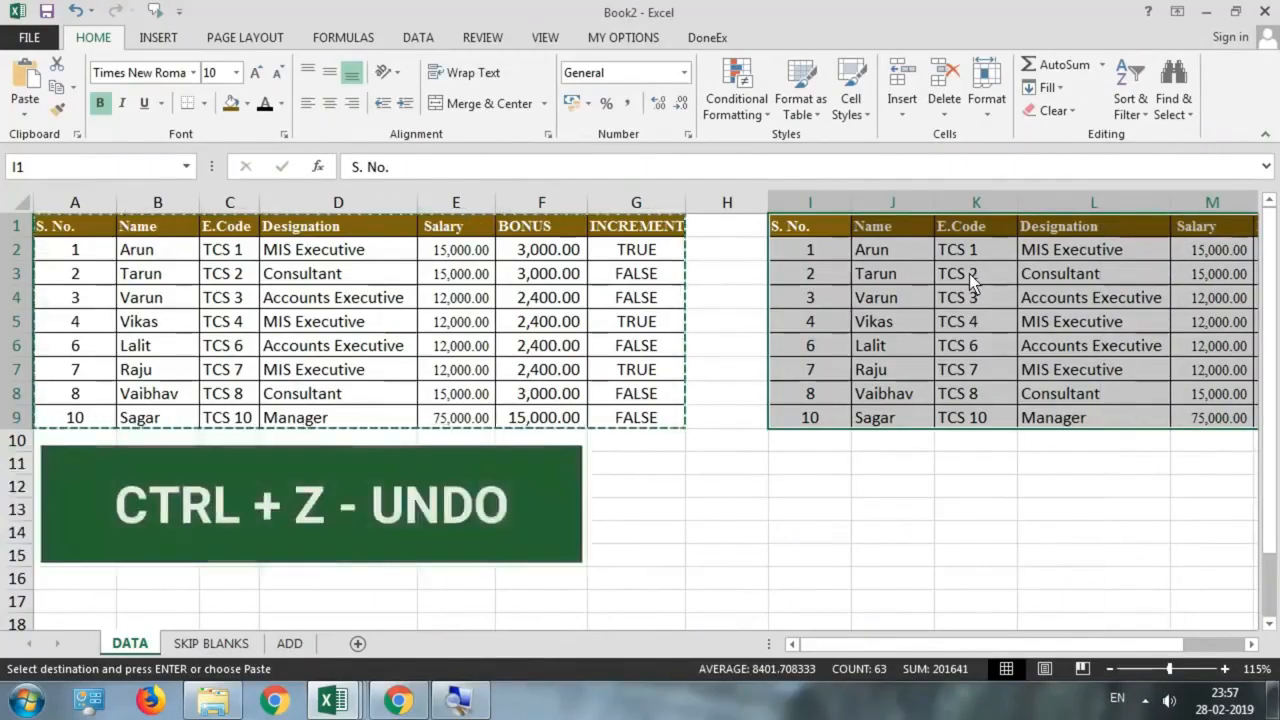
Step: Undo the Designation column width change and the full paste at I1
key(ctrl+z)
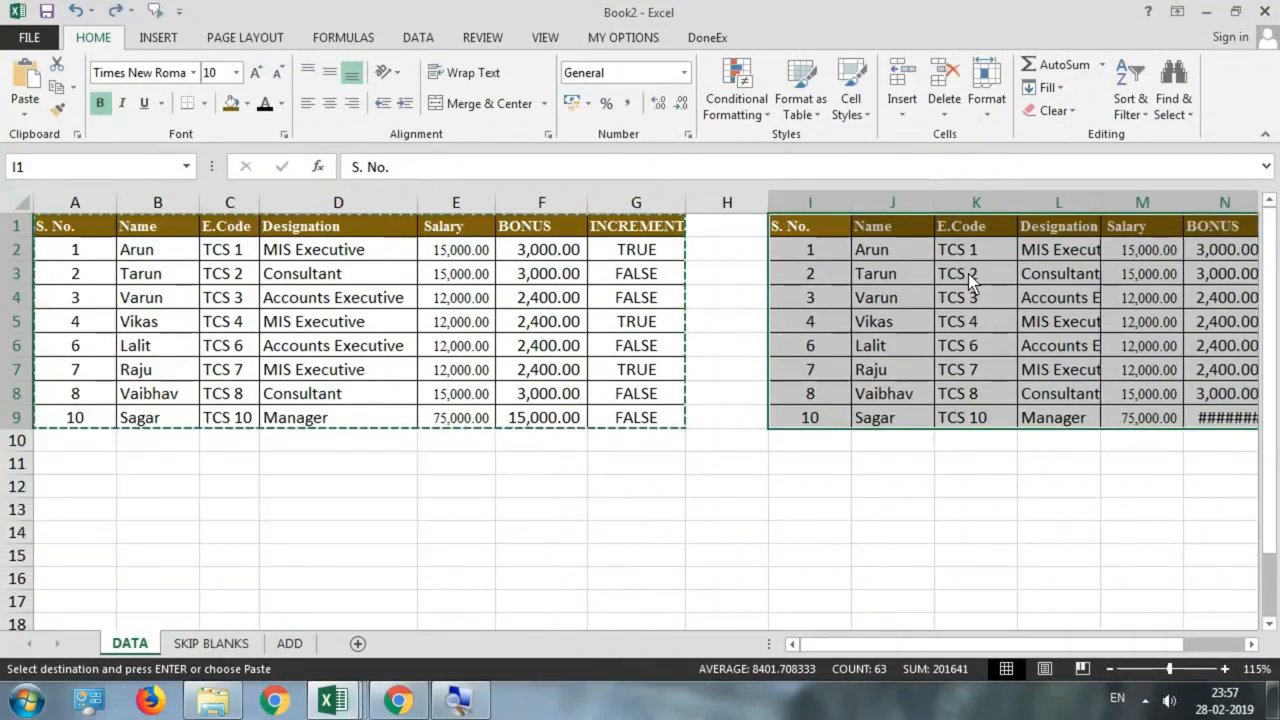
key(ctrl+z)
Step: Paste only the formulas of the copied table at cell I1
click(805, 230)
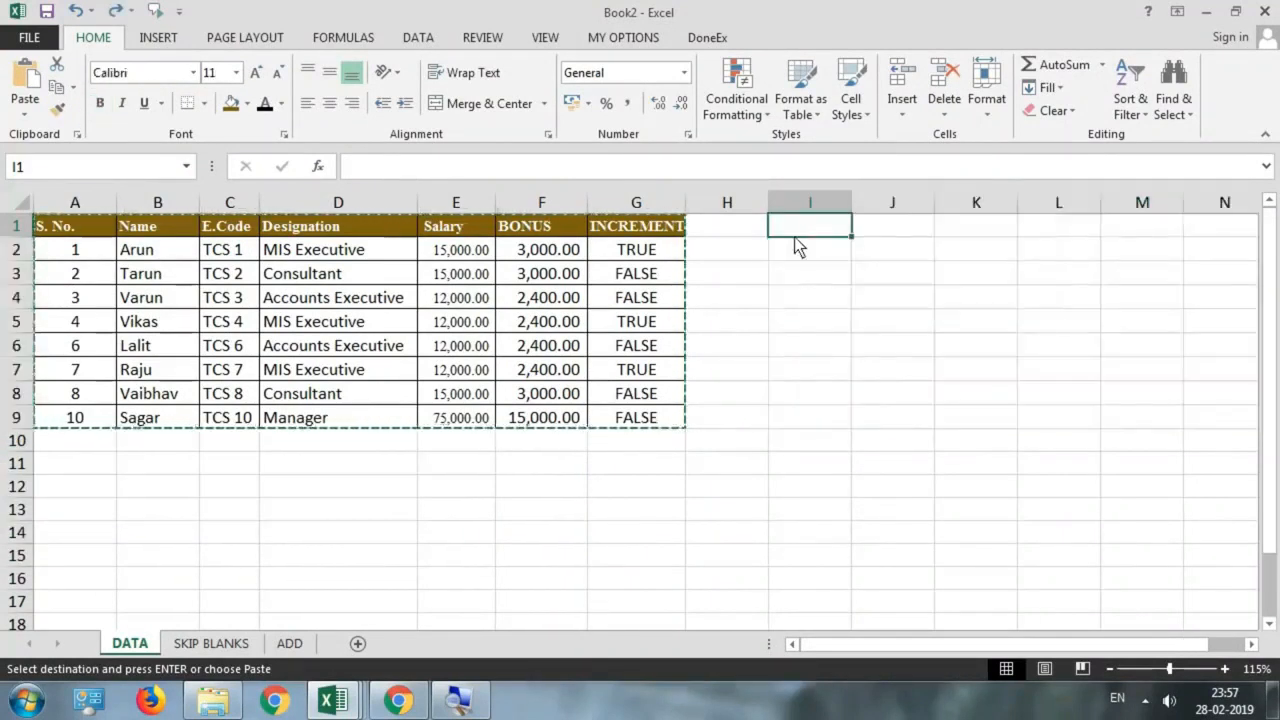
click(25, 112)
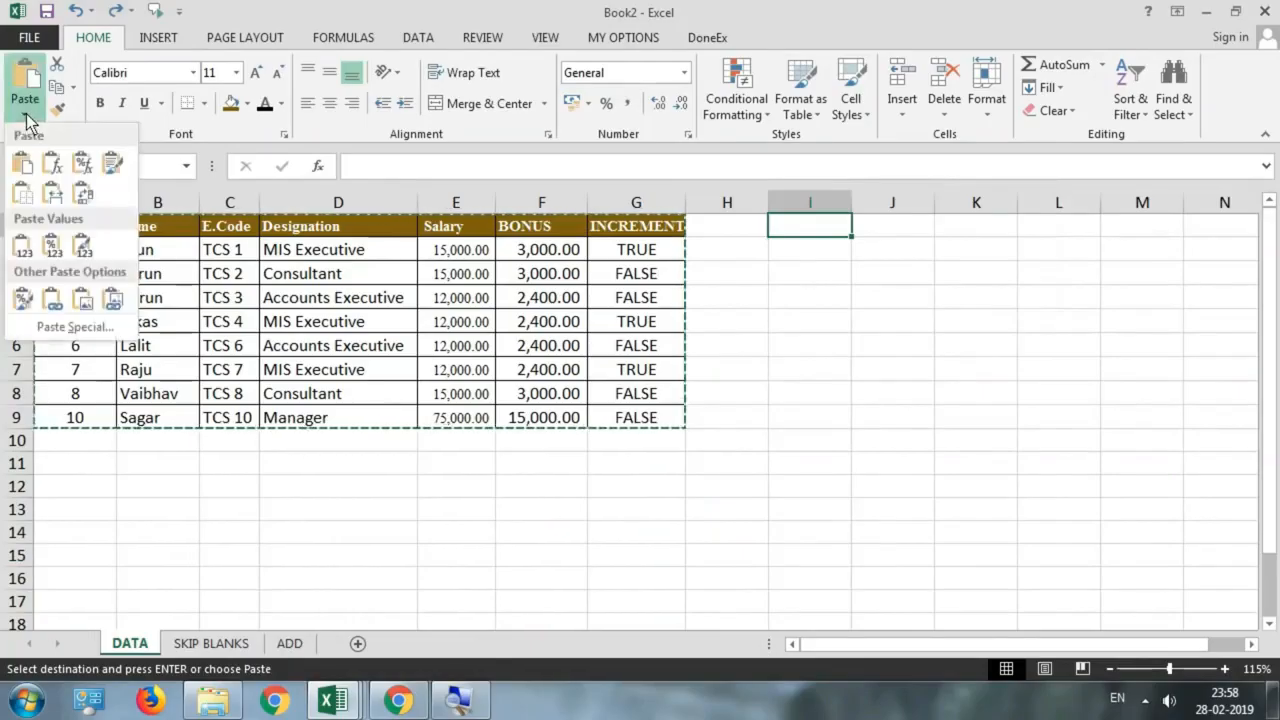
click(51, 166)
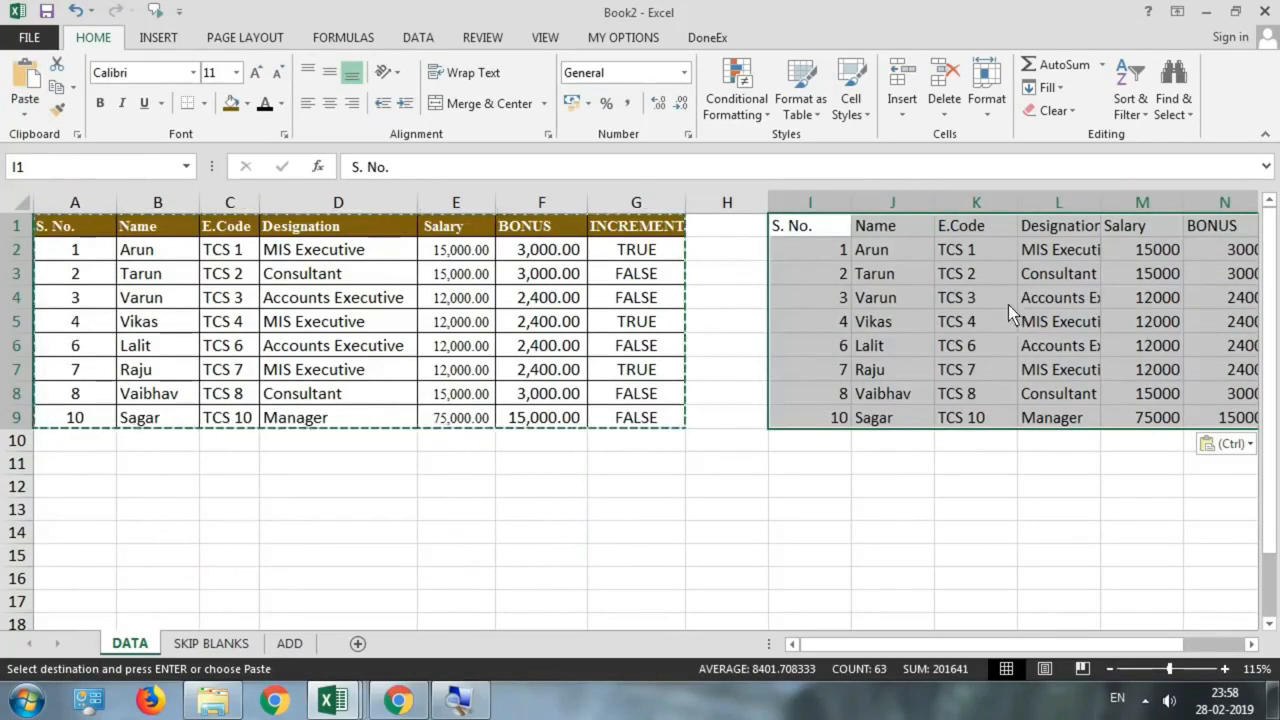
Step: Inspect the cell contents of the formulas-only copy, including the Name entries and the BONUS and INCREMENT formulas
click(911, 254)
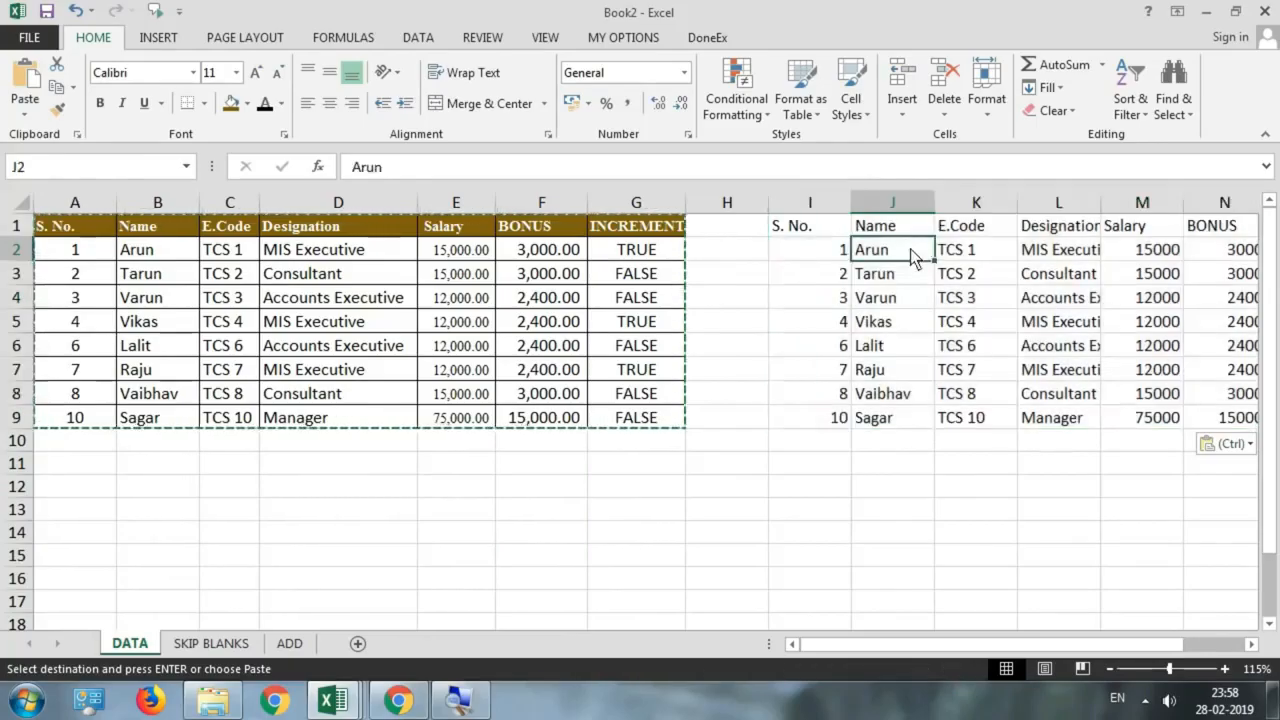
click(916, 275)
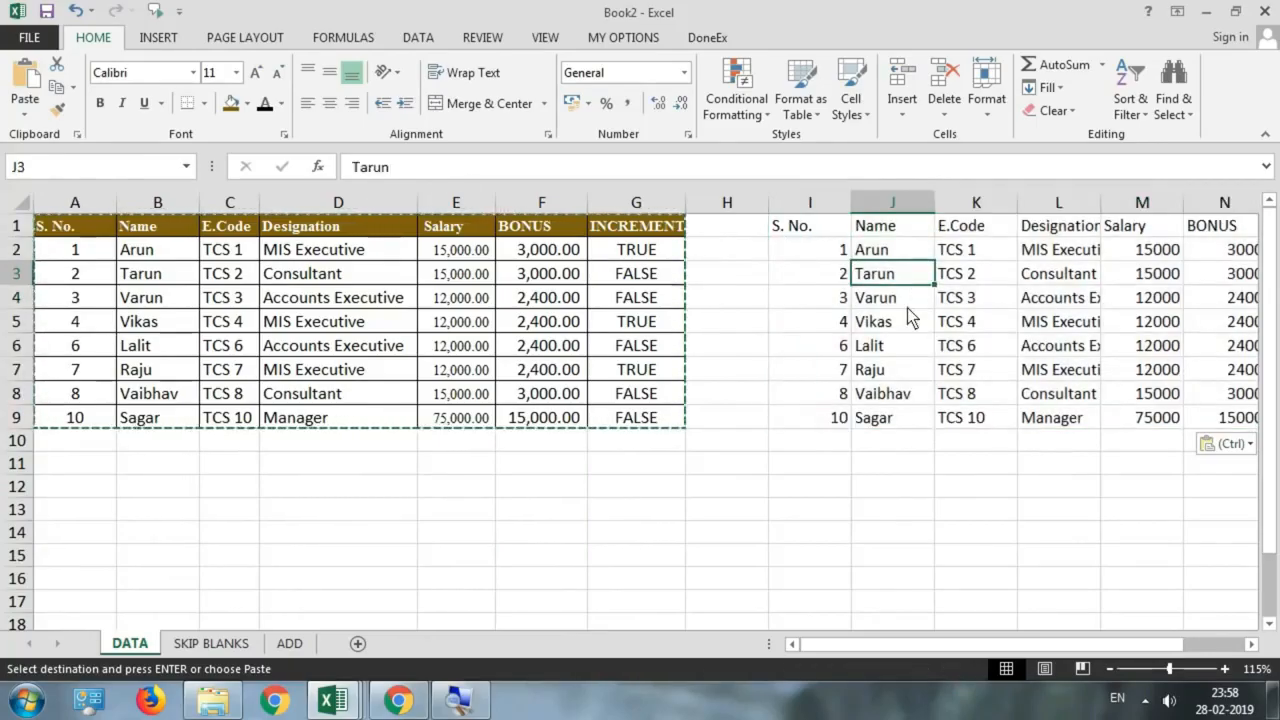
click(906, 304)
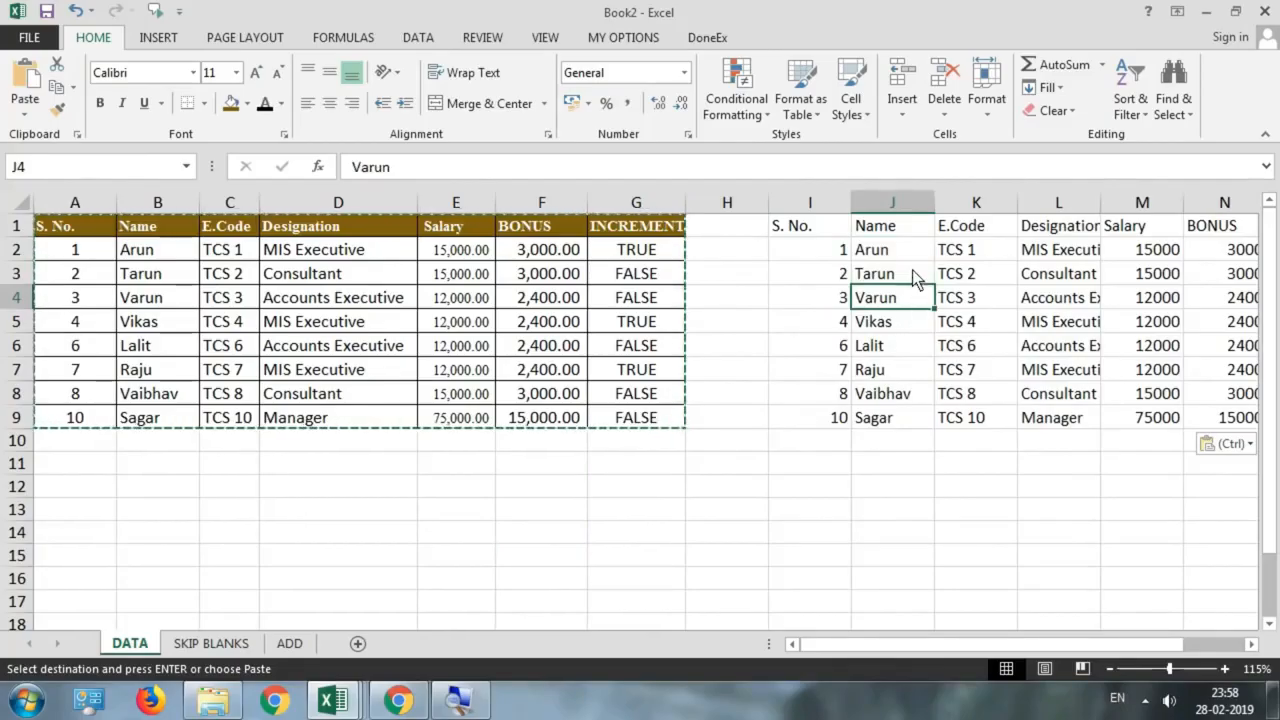
drag(912, 250, 910, 322)
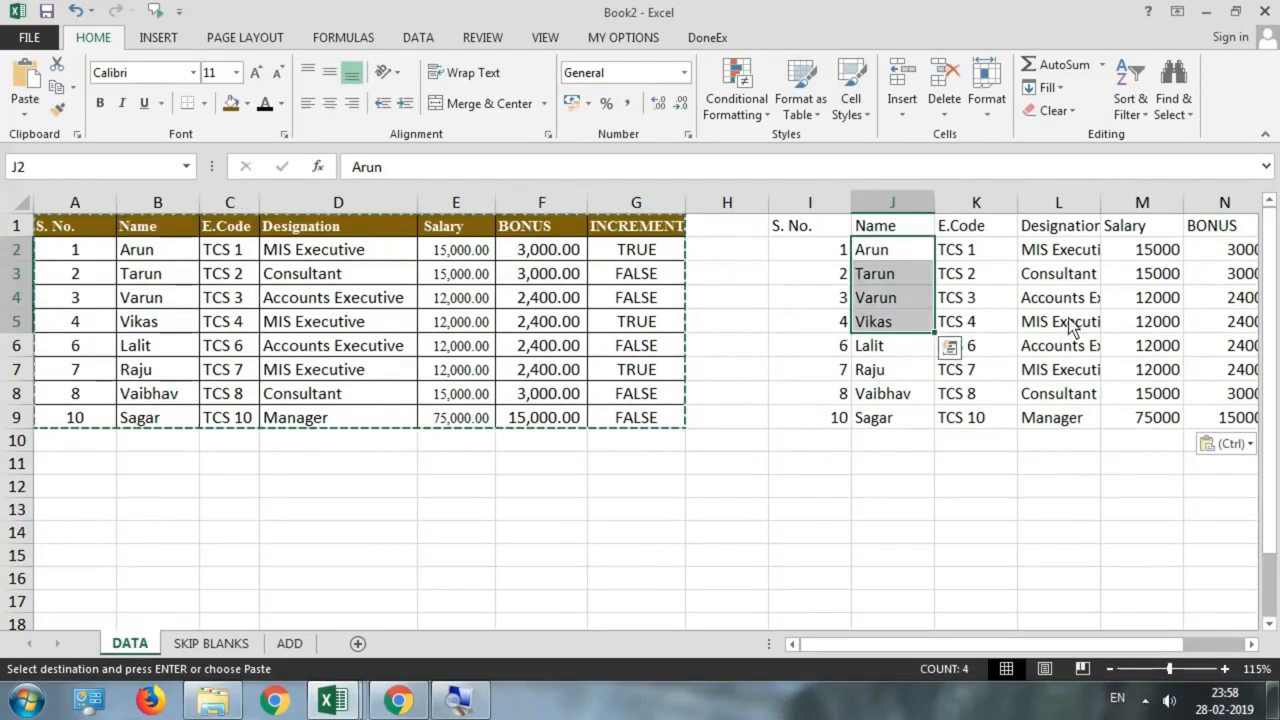
click(1074, 326)
key(Right)
key(Right)
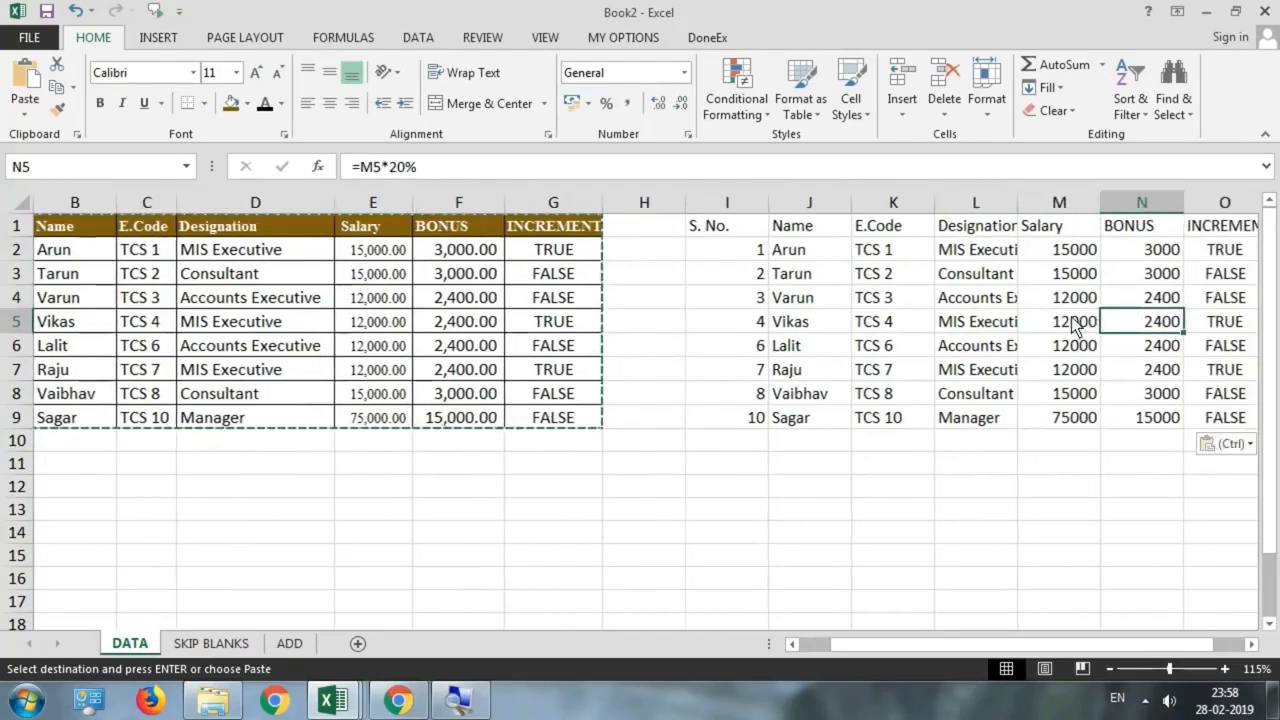
click(1166, 260)
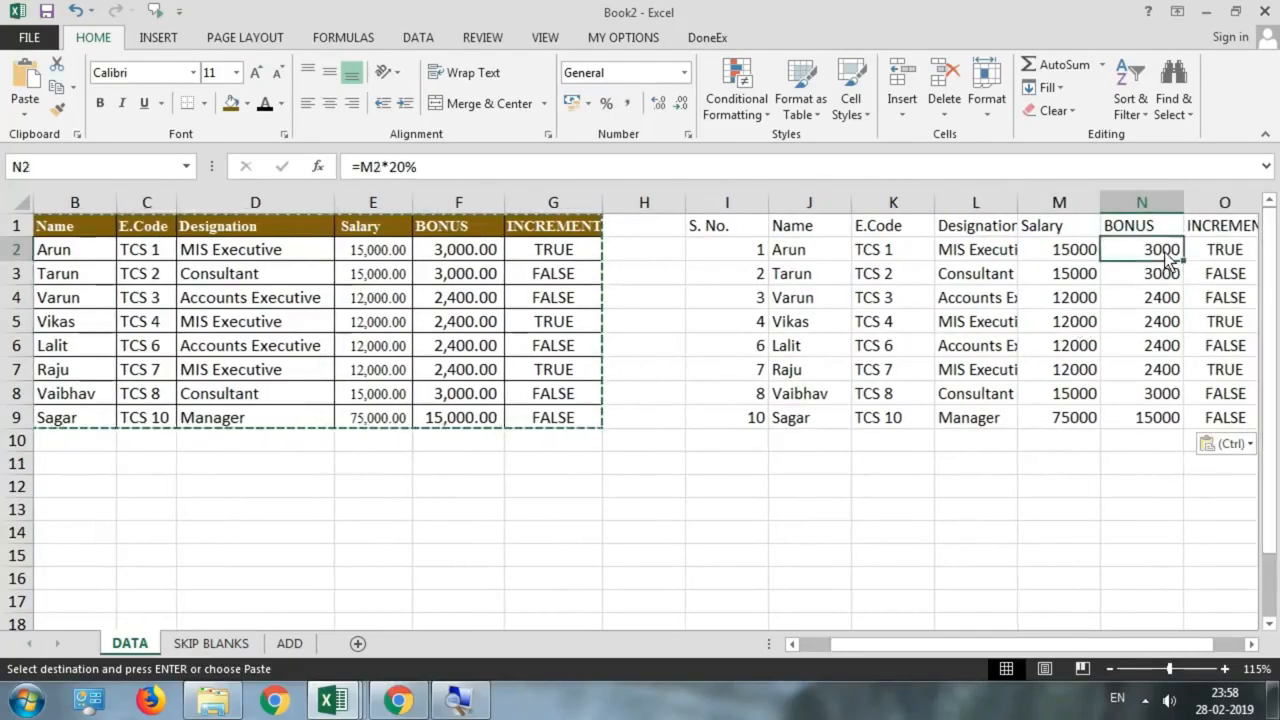
click(1254, 260)
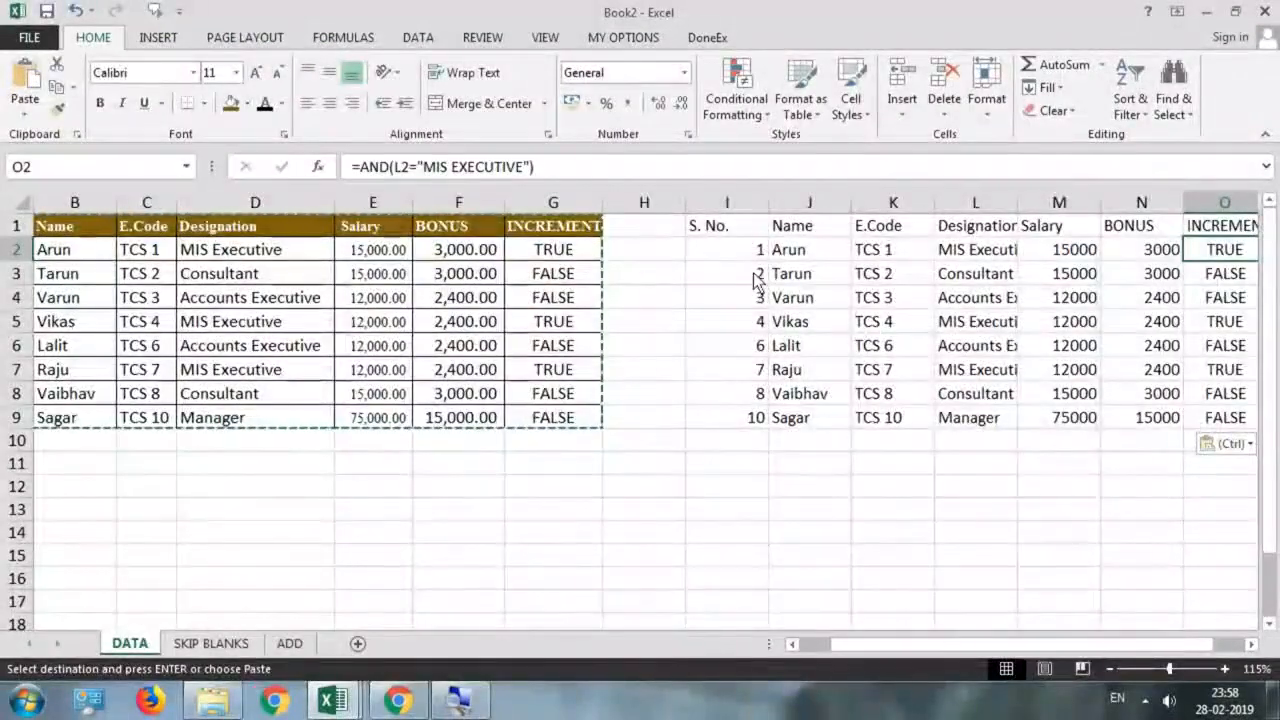
Step: Cancel the copy mode and clear the formulas-only table from I1:O9
key(Escape)
scroll(758, 271, right, 3)
drag(661, 225, 8, 415)
click(960, 393)
drag(768, 228, 1062, 411)
key(Delete)
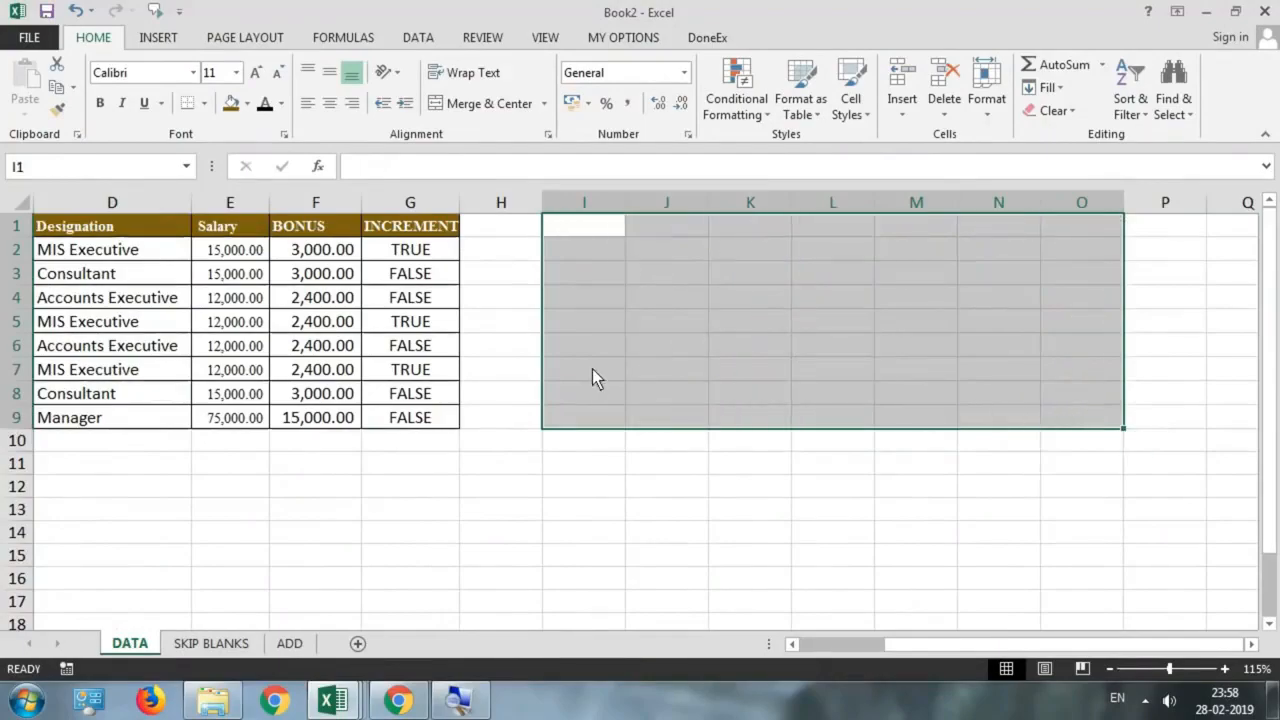
Step: Copy the employee table in A1:G9 and paste its formulas and number formatting at cell I1
click(497, 508)
drag(240, 517, 80, 477)
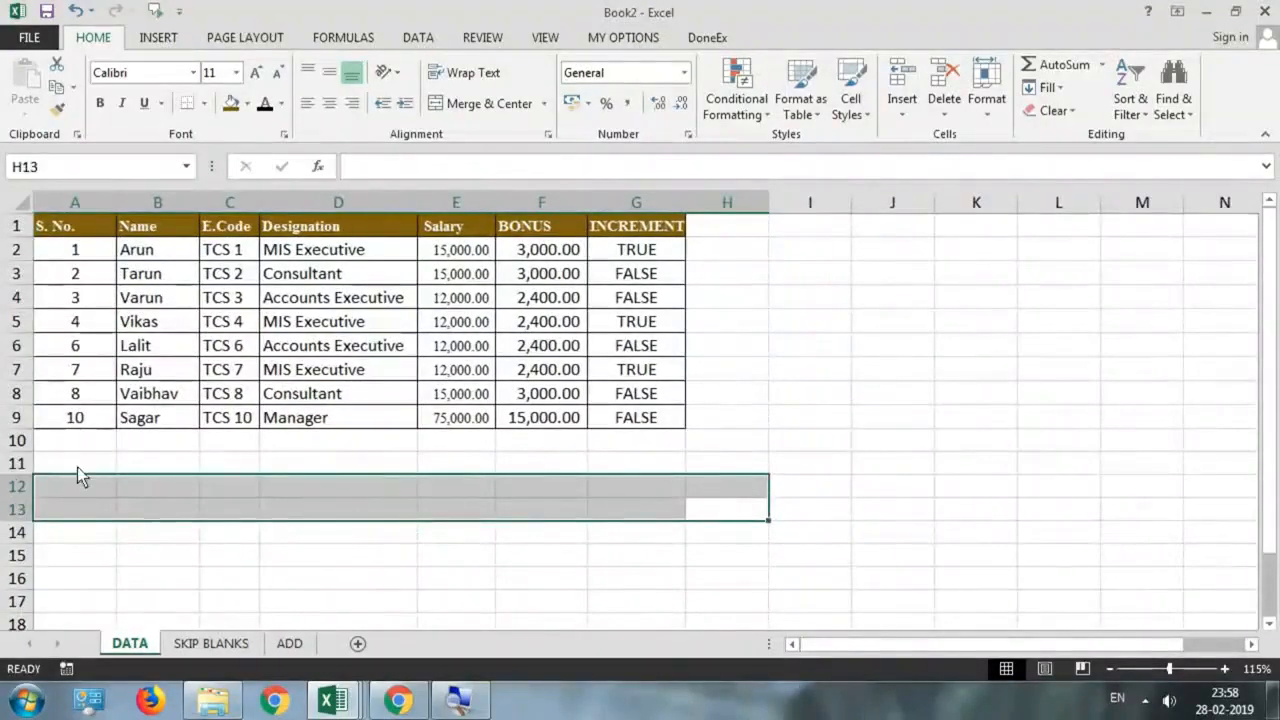
drag(106, 227, 622, 415)
key(ctrl+c)
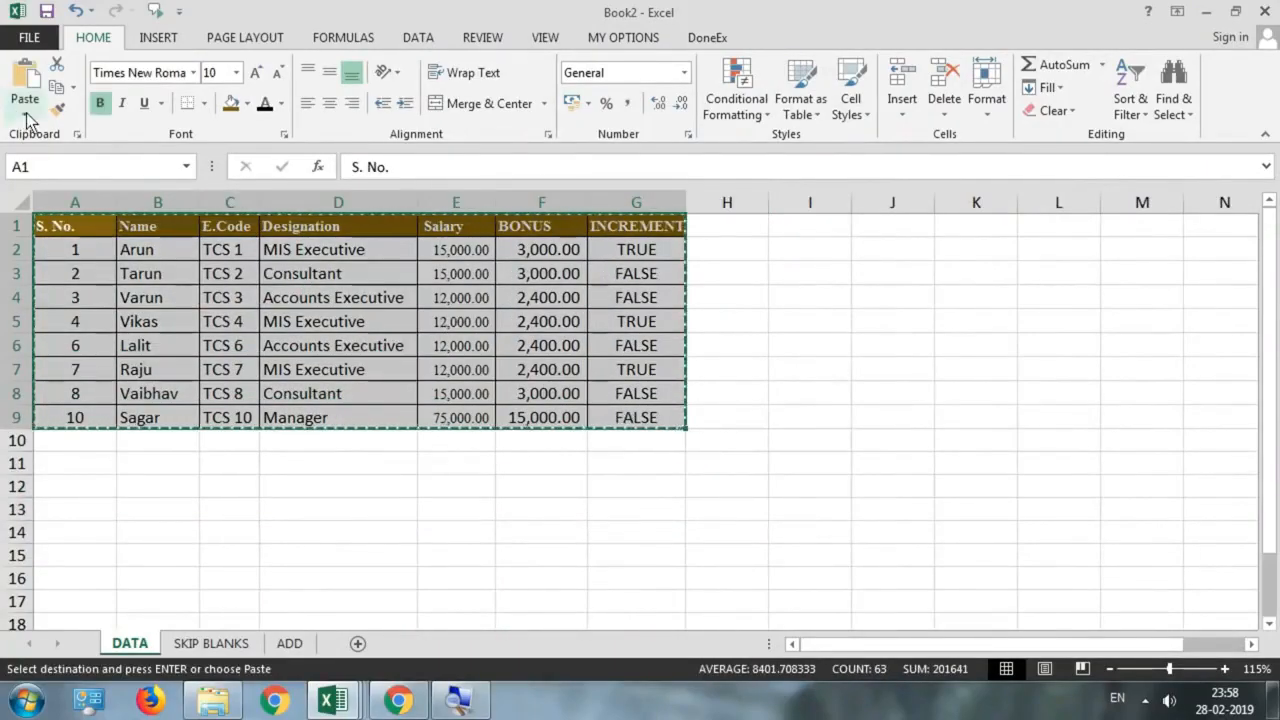
click(788, 228)
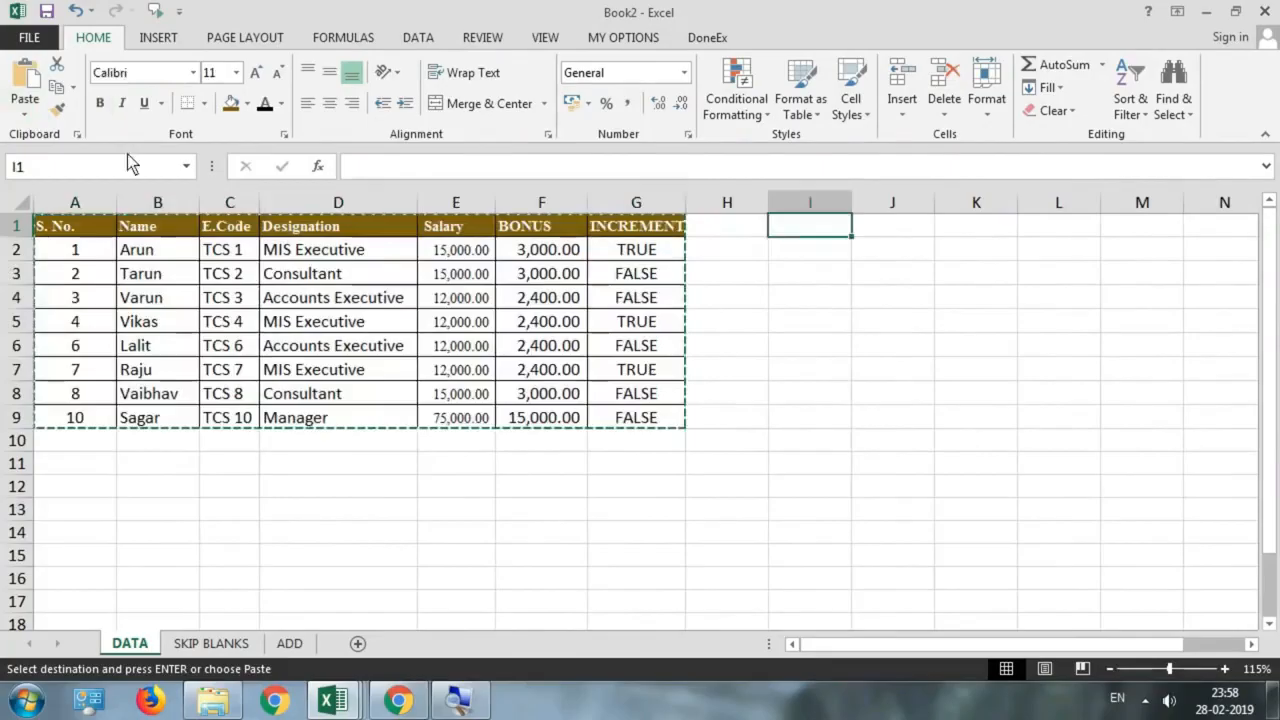
click(25, 112)
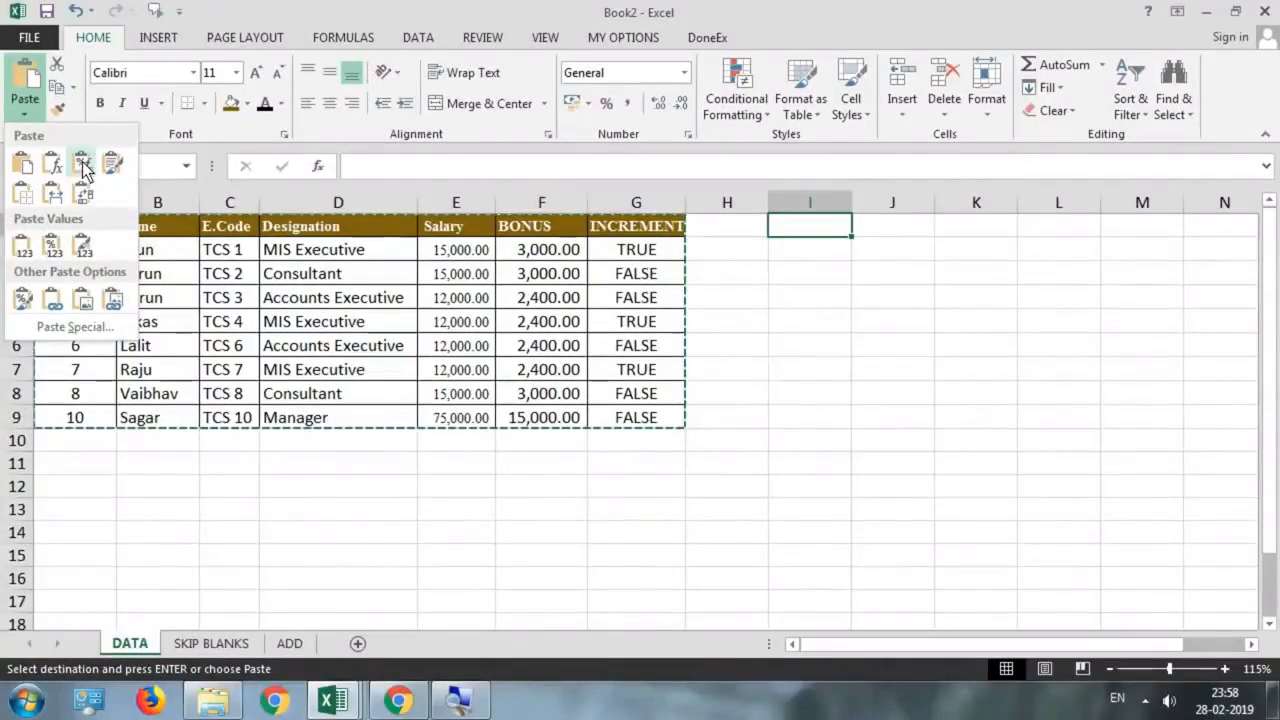
click(84, 166)
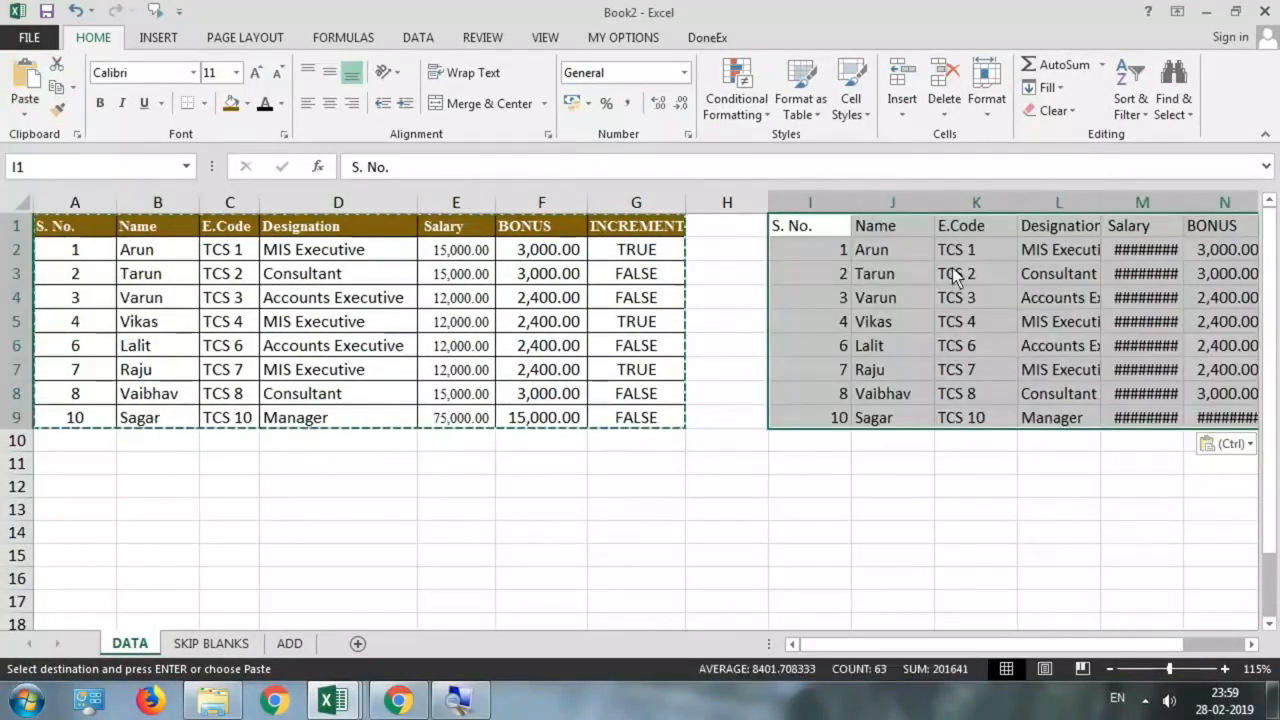
Step: Autofit the Salary column M and the BONUS column N of the pasted table
double_click(1184, 204)
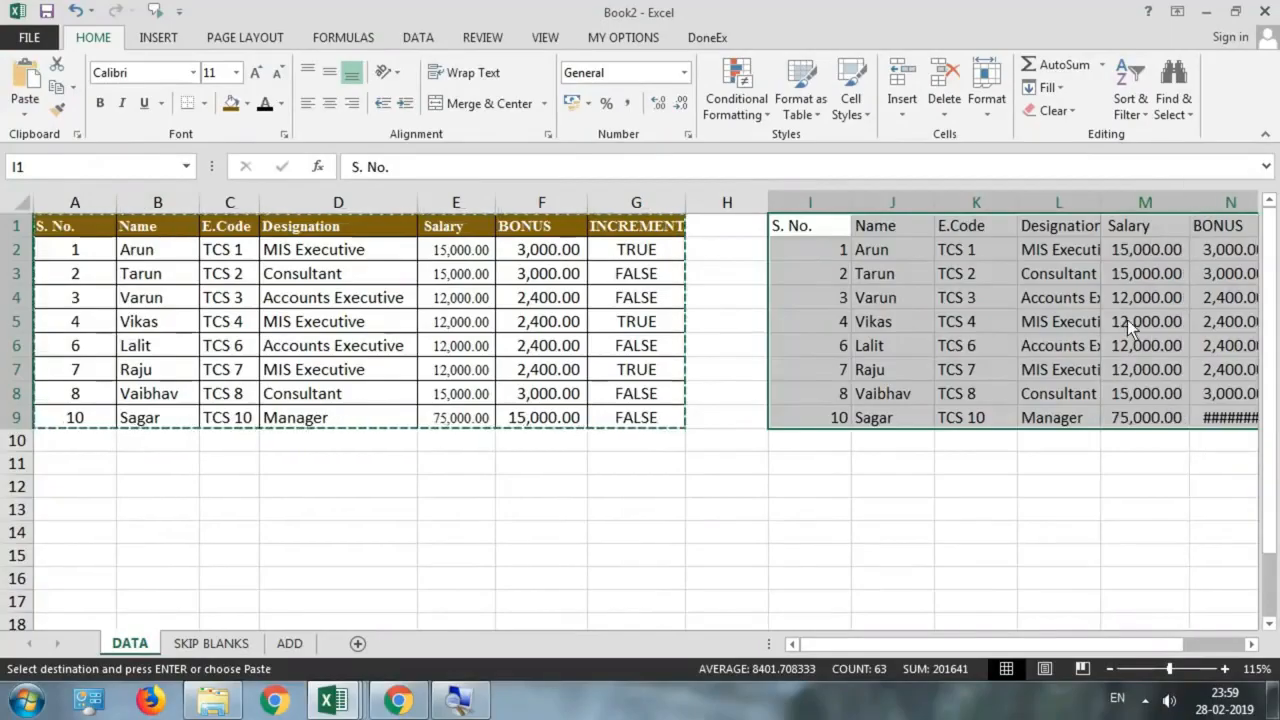
click(1251, 645)
click(1251, 645)
click(1251, 645)
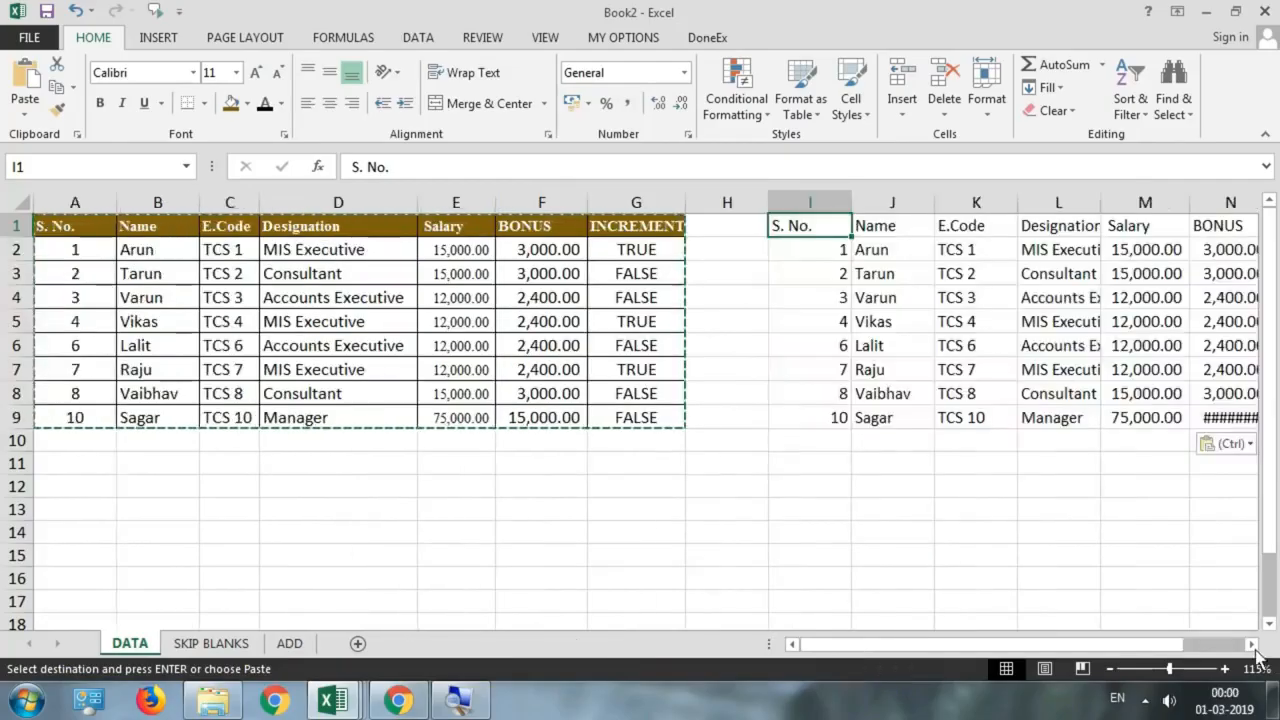
click(1250, 645)
click(1250, 645)
click(1250, 645)
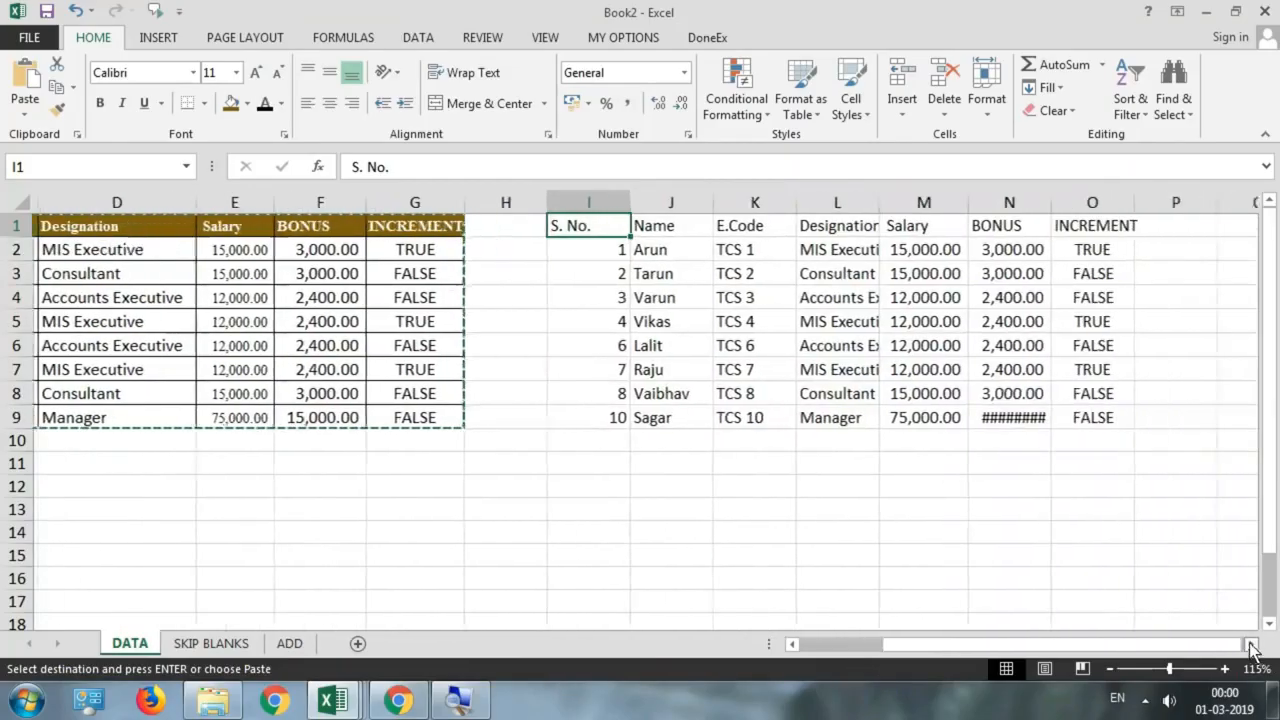
double_click(1051, 202)
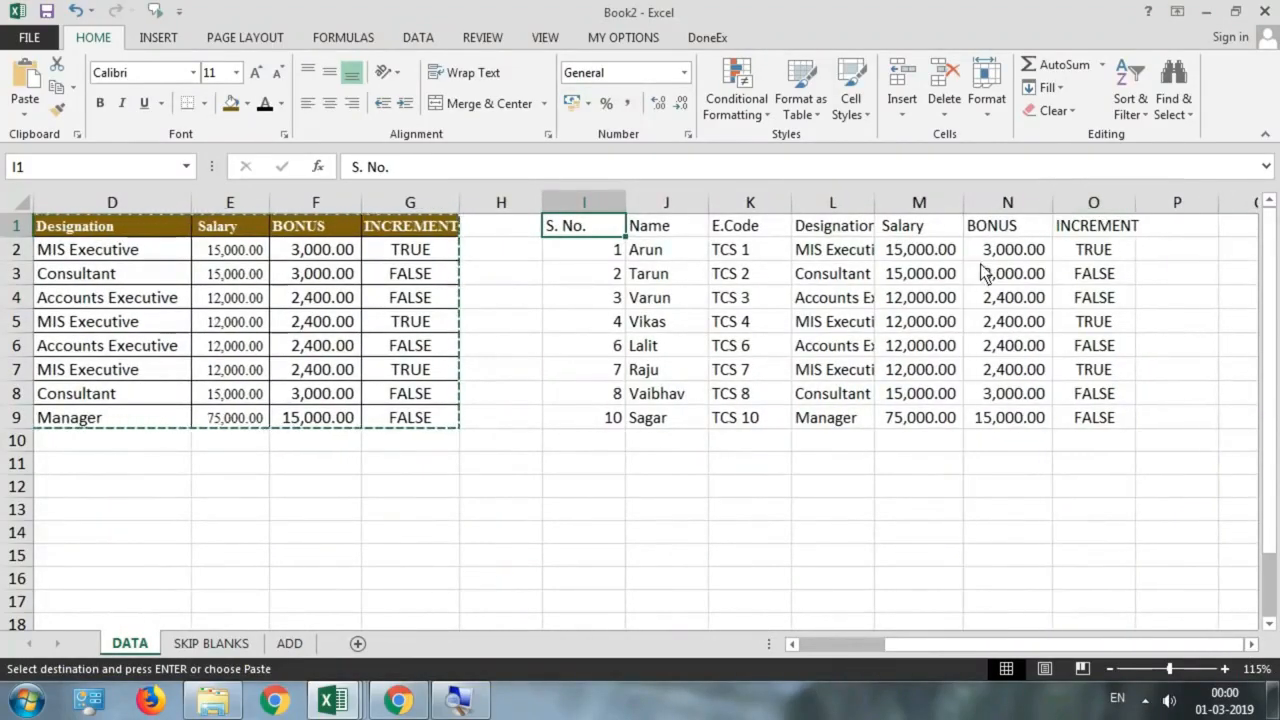
Step: Paste only the formulas of the copied table at cell A12, below the original table
drag(362, 318, 15, 300)
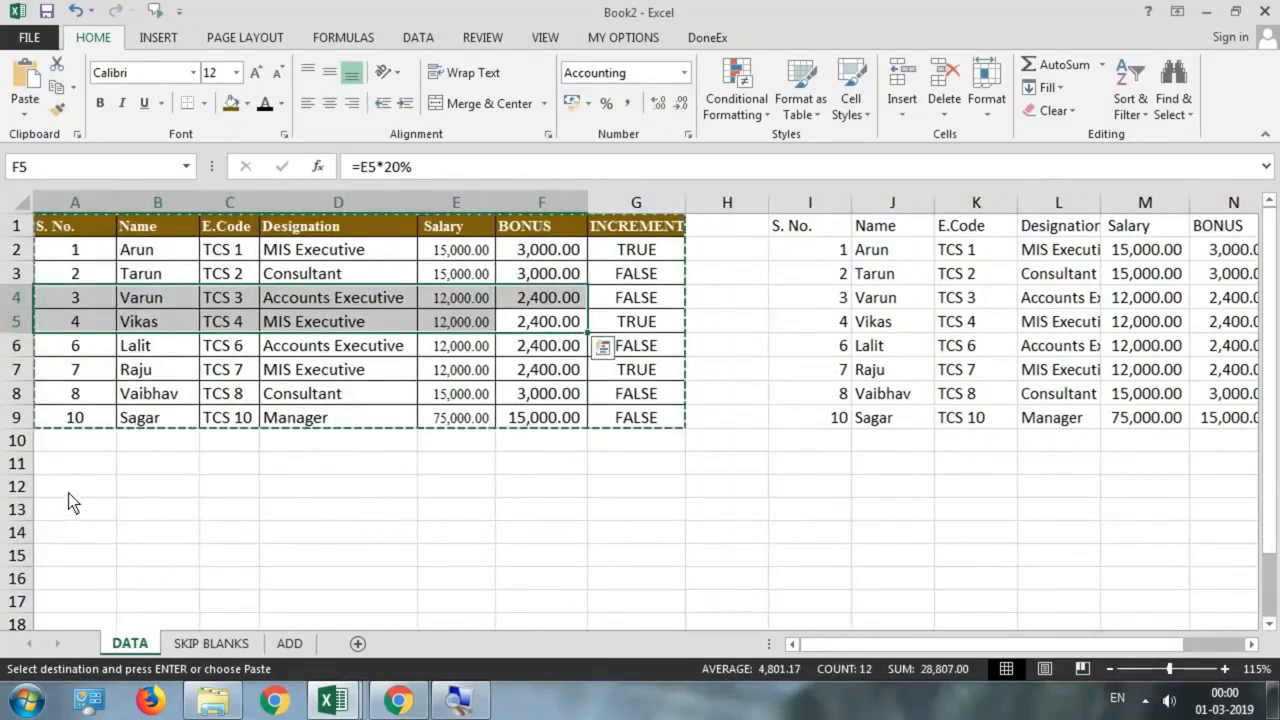
click(68, 493)
click(25, 105)
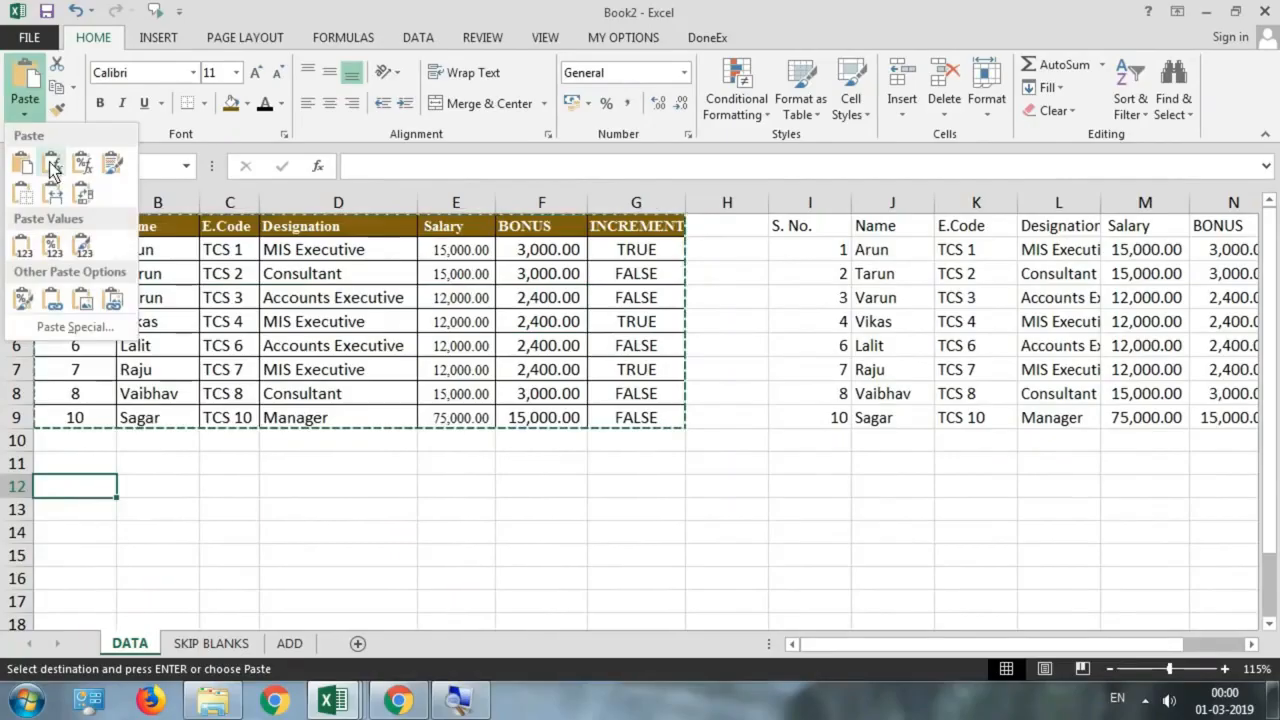
click(55, 178)
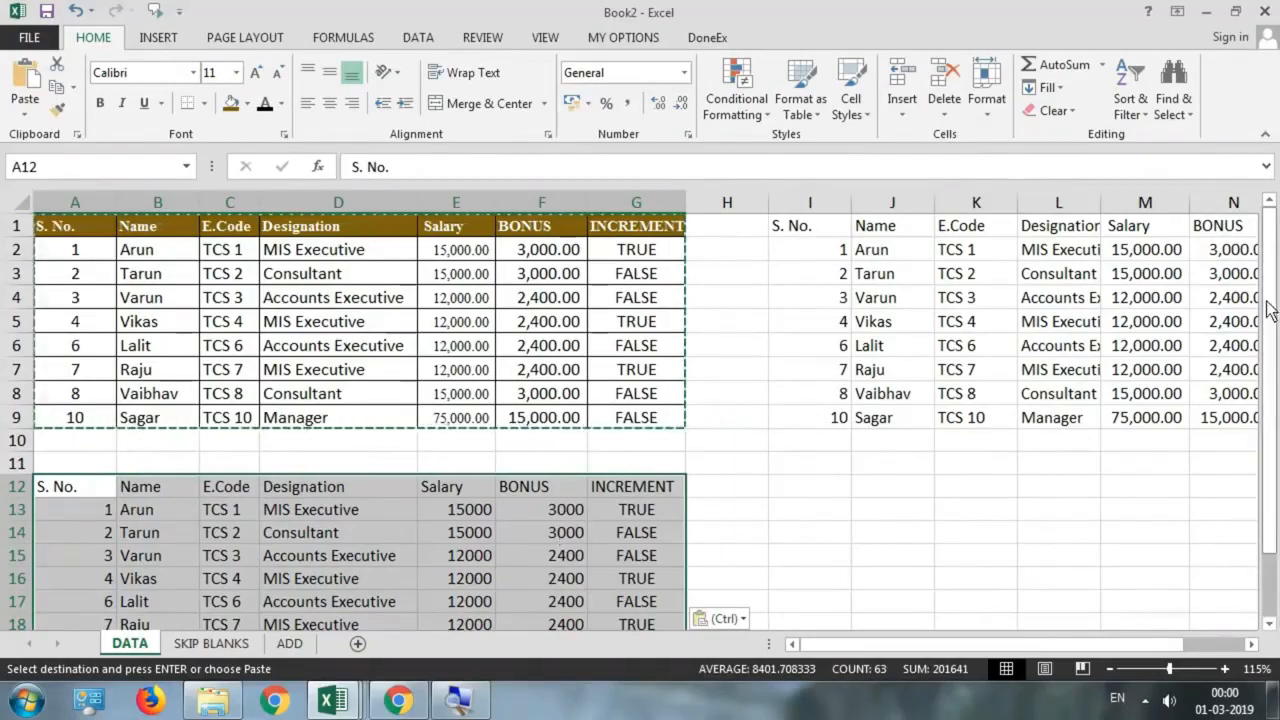
Step: Compare the number formatting of the Salary and BONUS values in the table at I1 with the original table
drag(1155, 262, 1157, 440)
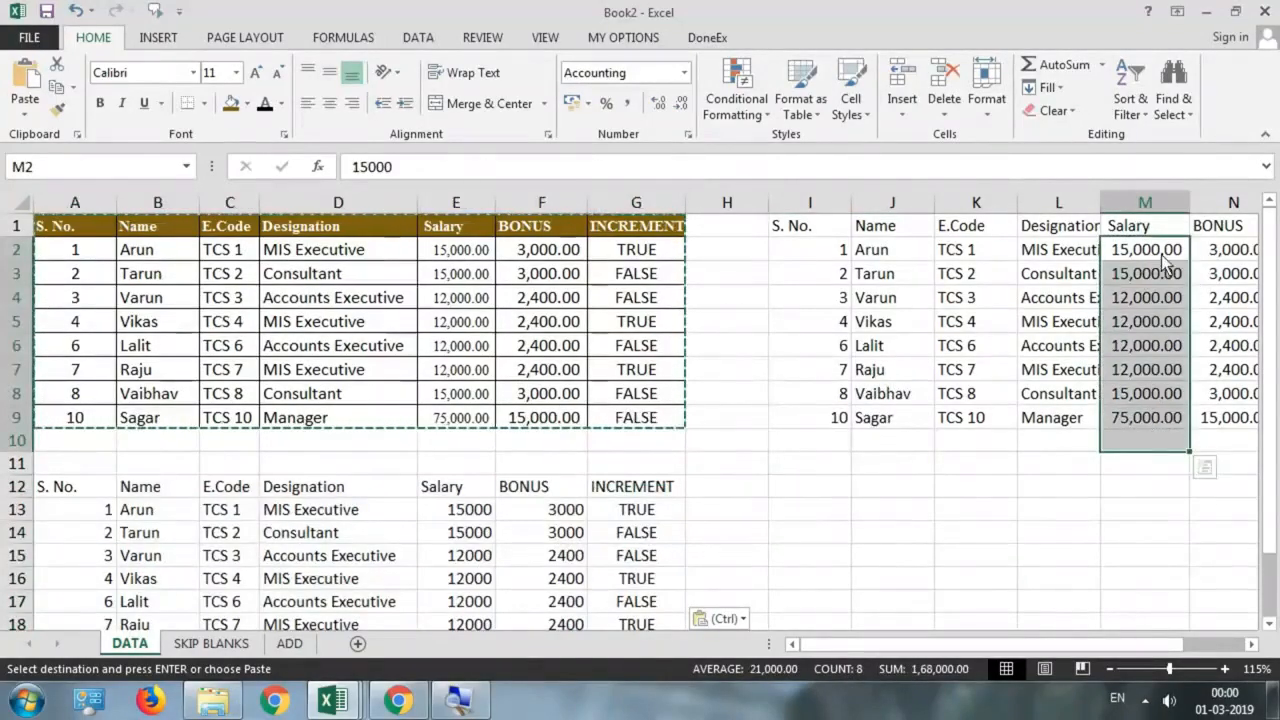
click(1160, 395)
drag(456, 250, 513, 393)
drag(1146, 280, 1200, 395)
drag(906, 252, 930, 393)
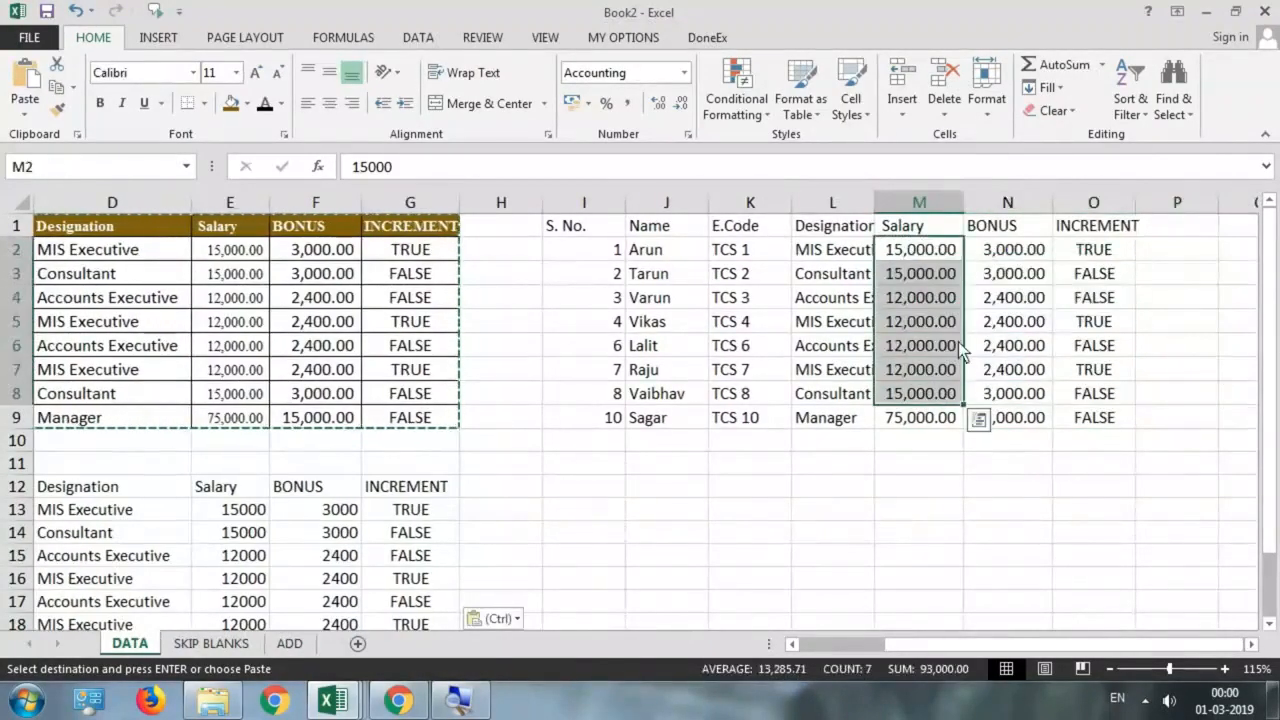
drag(1012, 250, 897, 420)
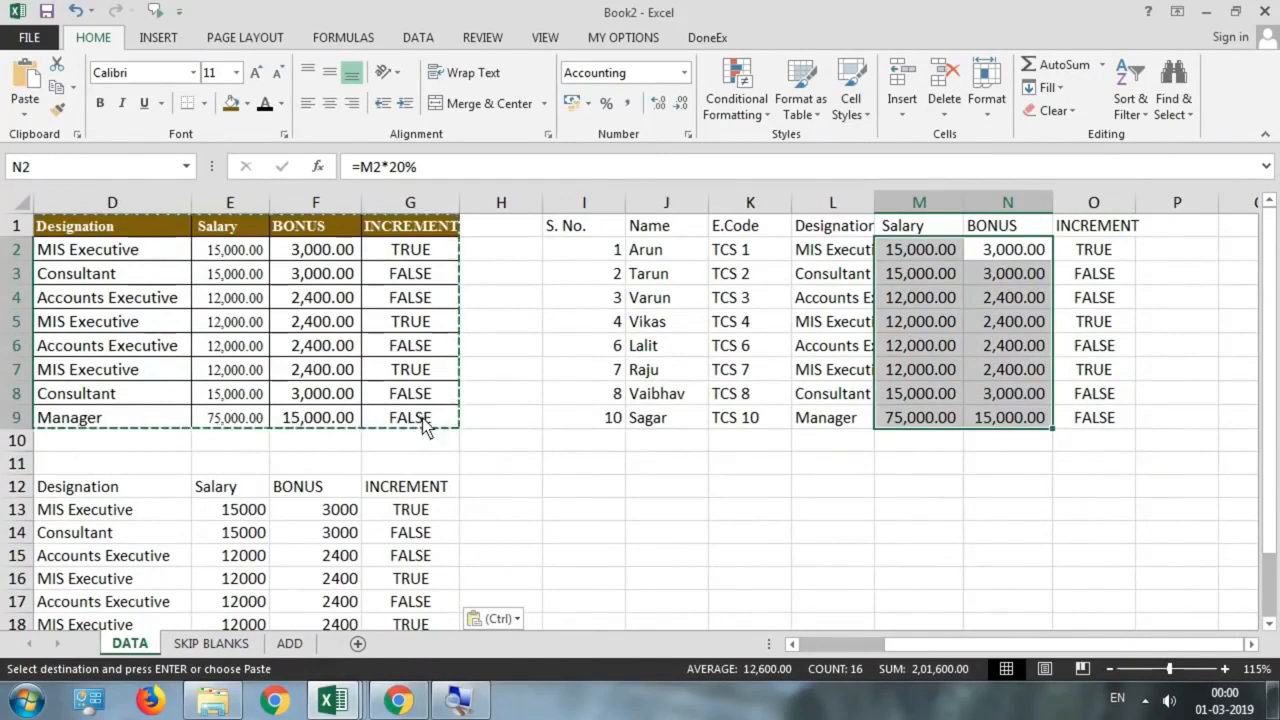
Step: Paste the copied employee table at cell I12 with its source formatting kept
click(570, 490)
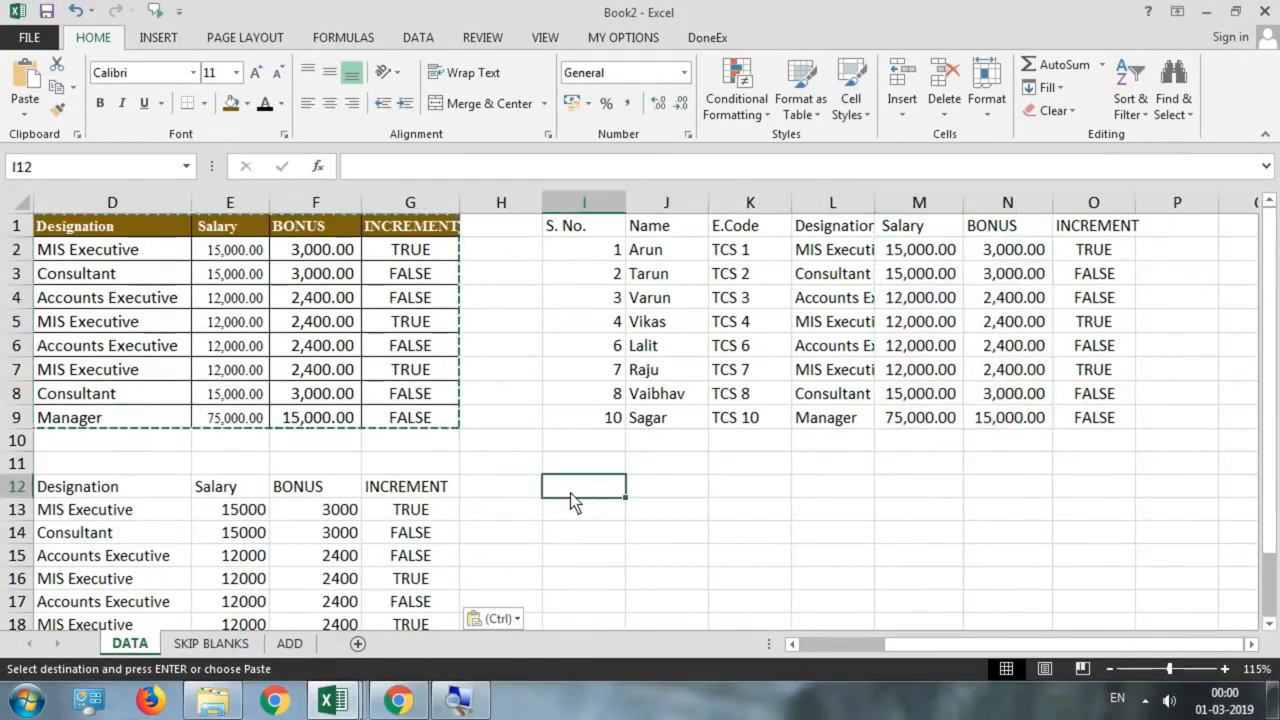
click(27, 116)
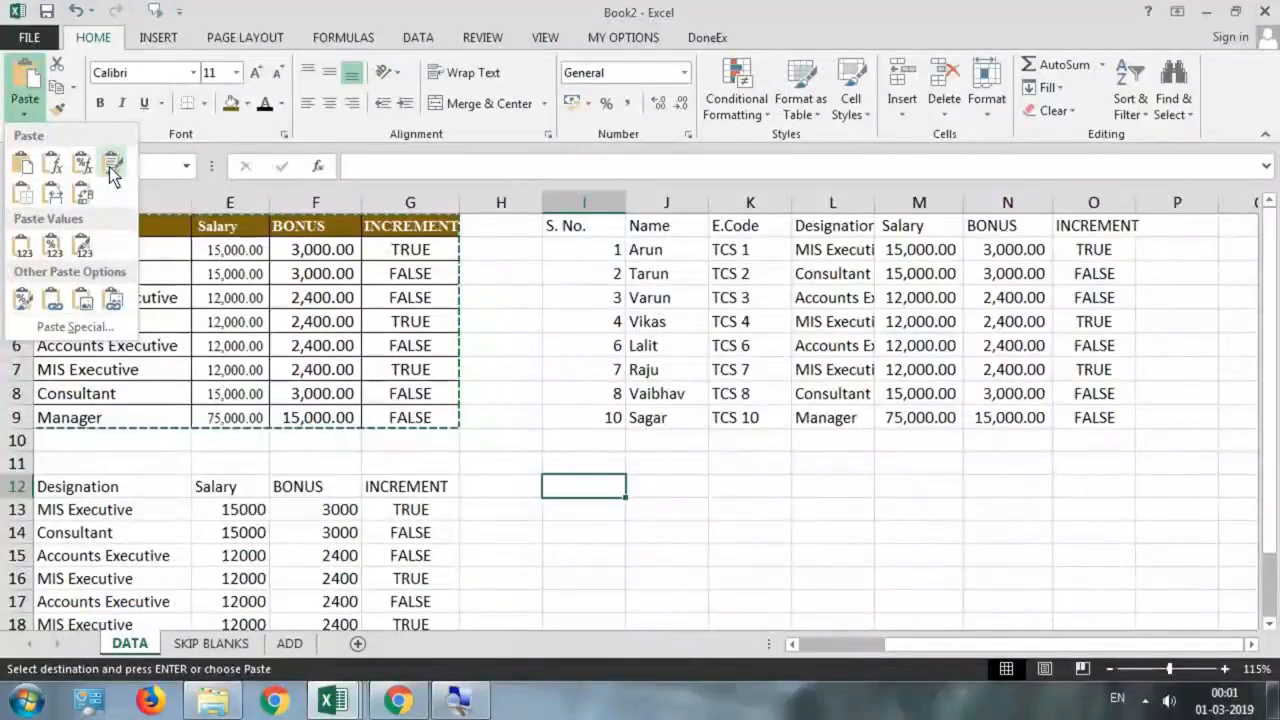
click(112, 165)
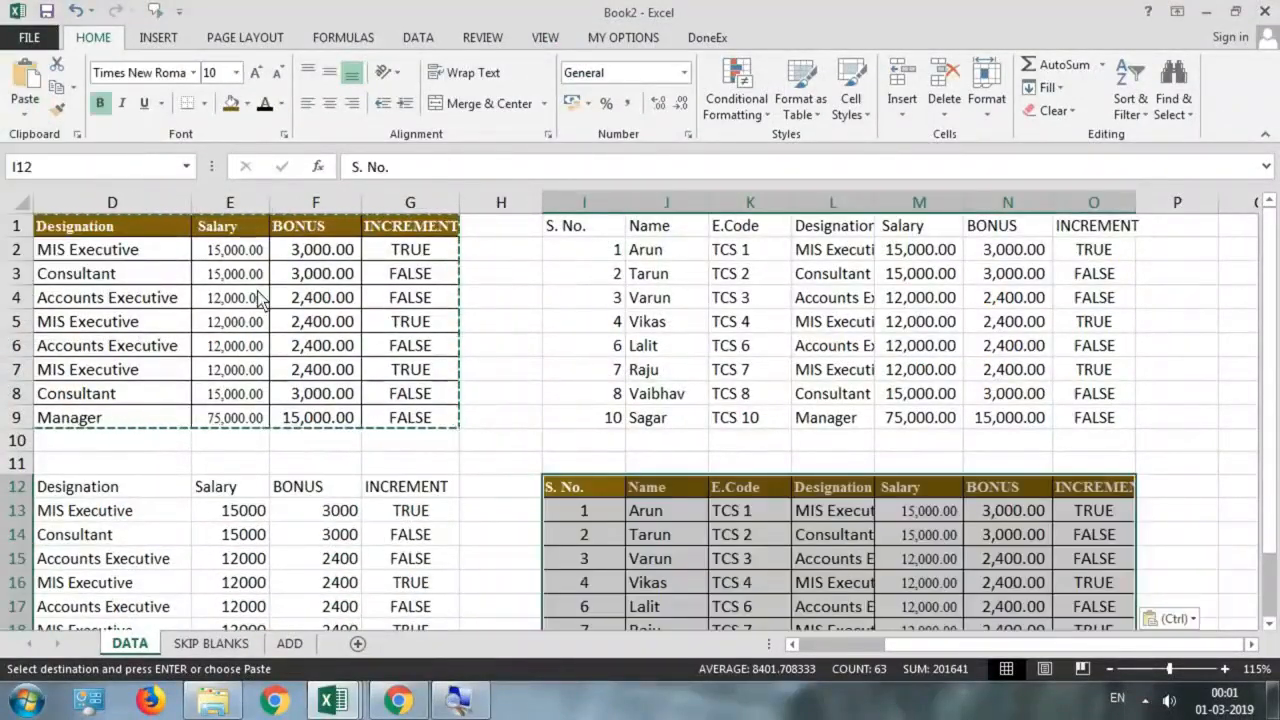
scroll(687, 423, down, 4)
scroll(760, 440, up, 4)
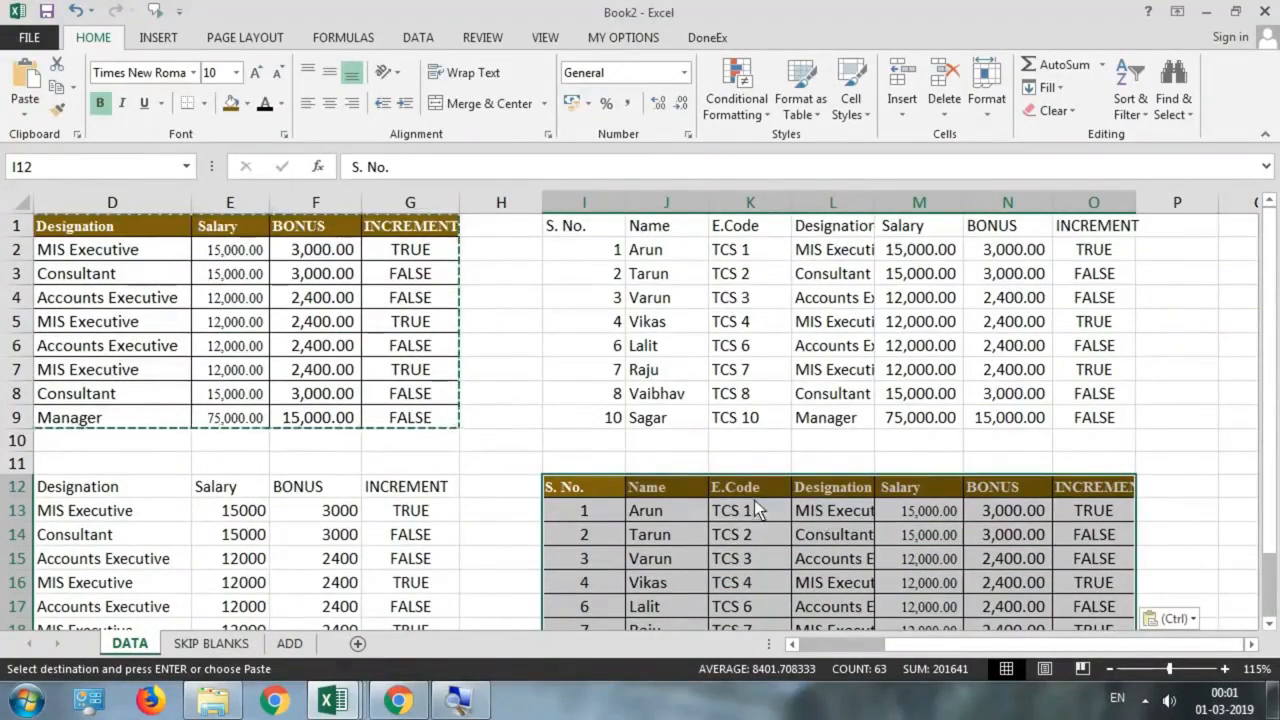
Step: Check the Salary, BONUS and INCREMENT cells of the table pasted at I12 for formulas, and undo that paste
click(918, 517)
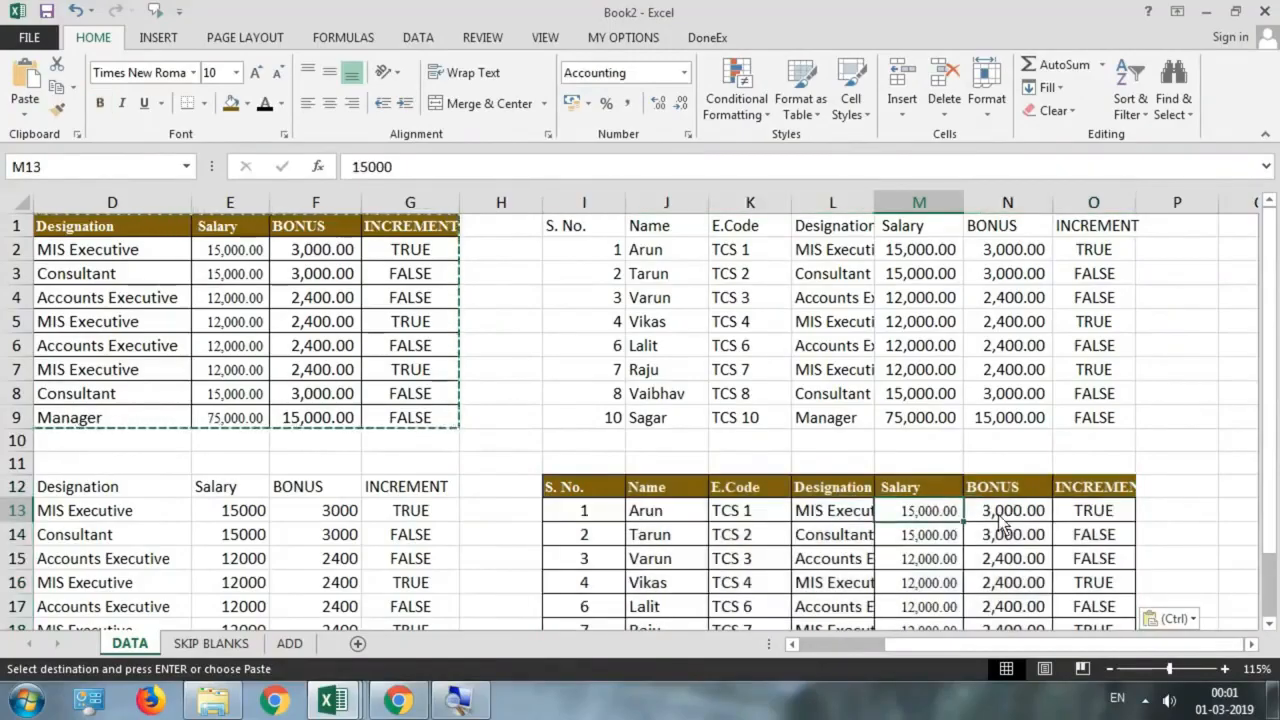
click(1003, 514)
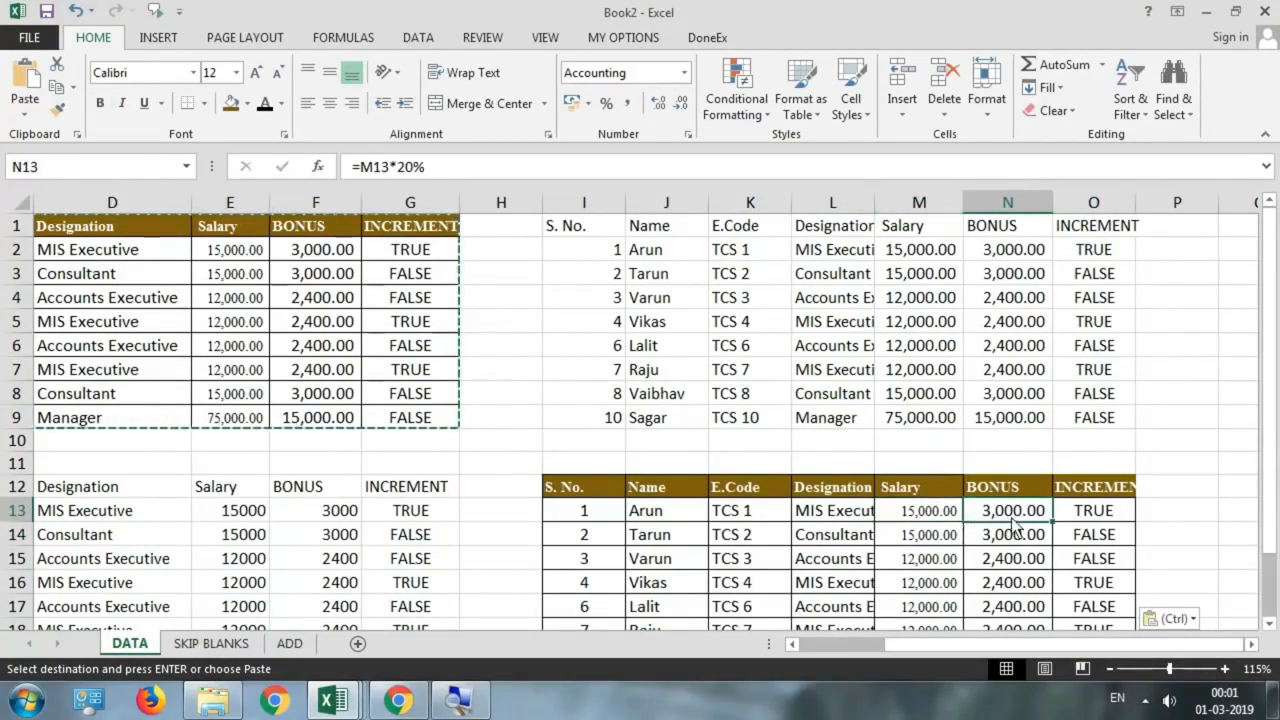
click(1085, 516)
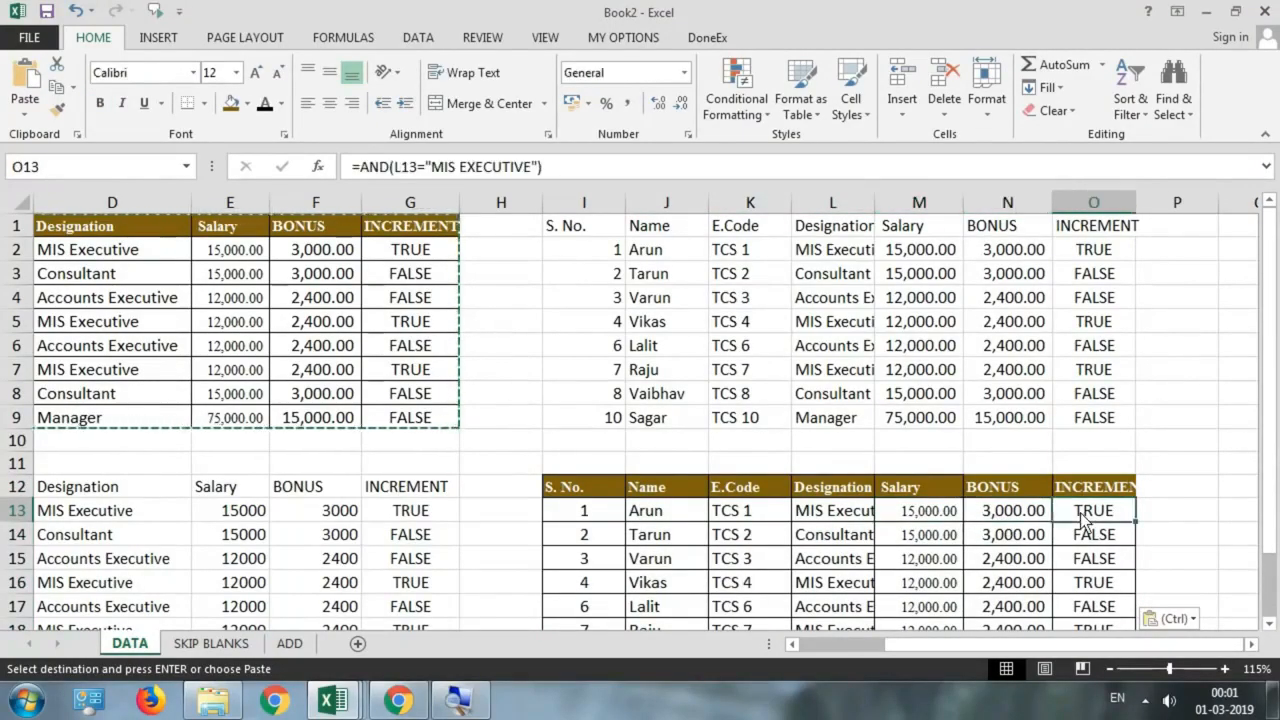
click(1021, 540)
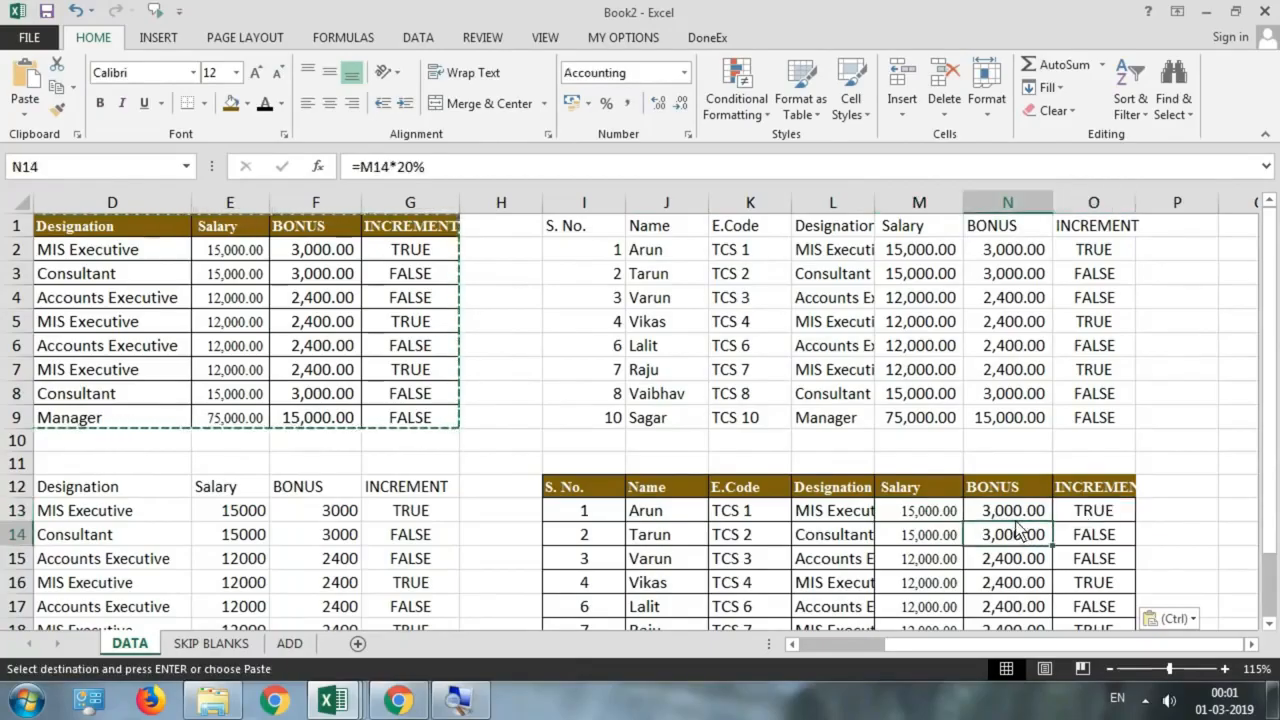
click(1019, 518)
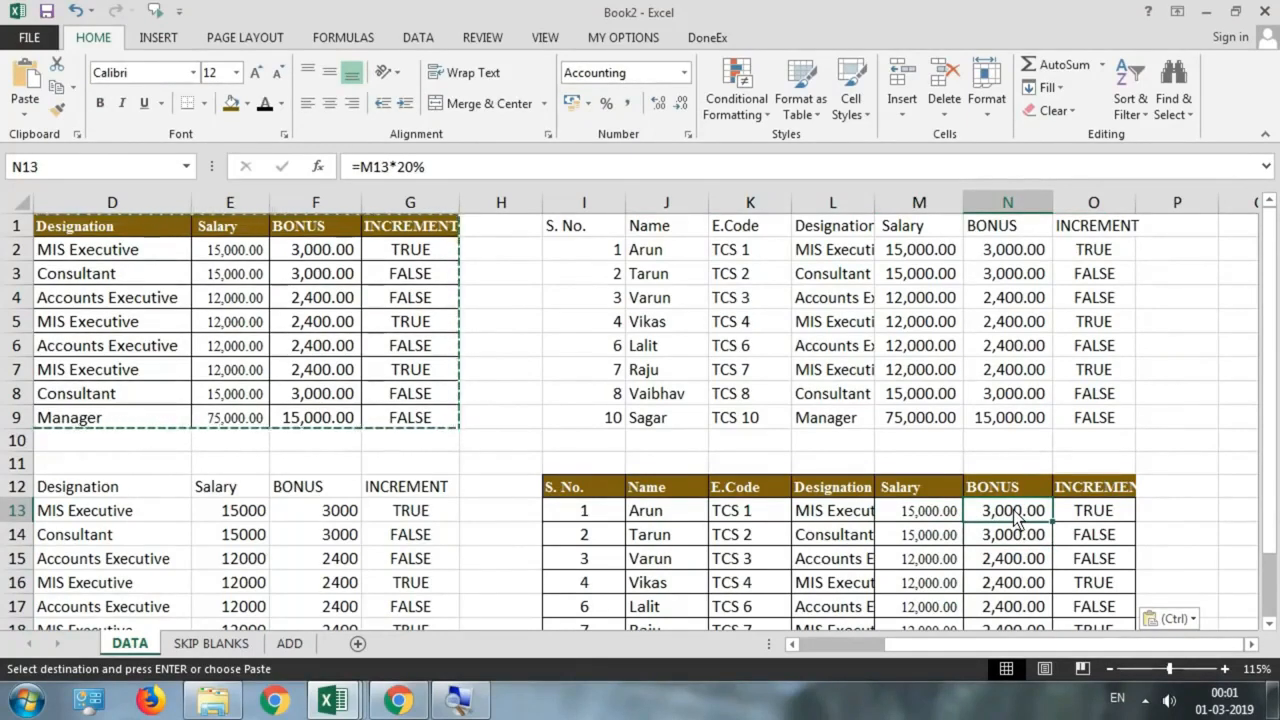
key(ctrl+z)
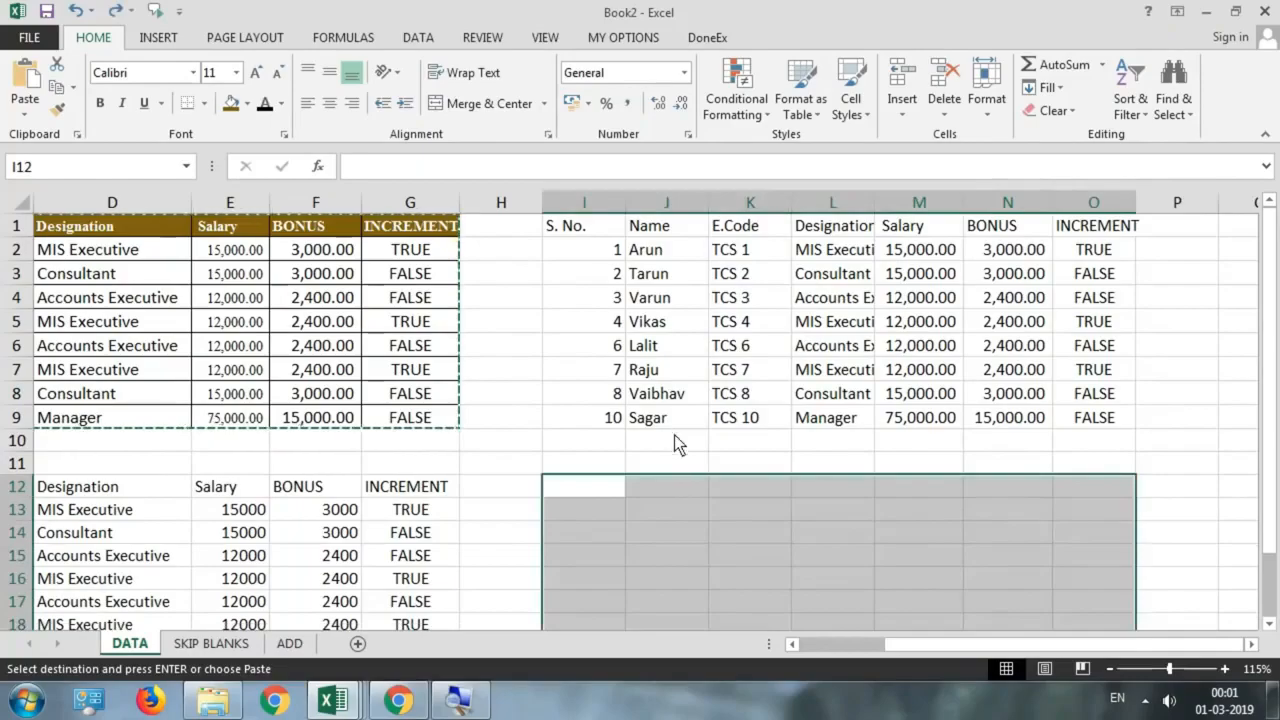
Step: Paste the copied table at cell I12 without borders, review it, and undo the paste
click(556, 488)
click(14, 117)
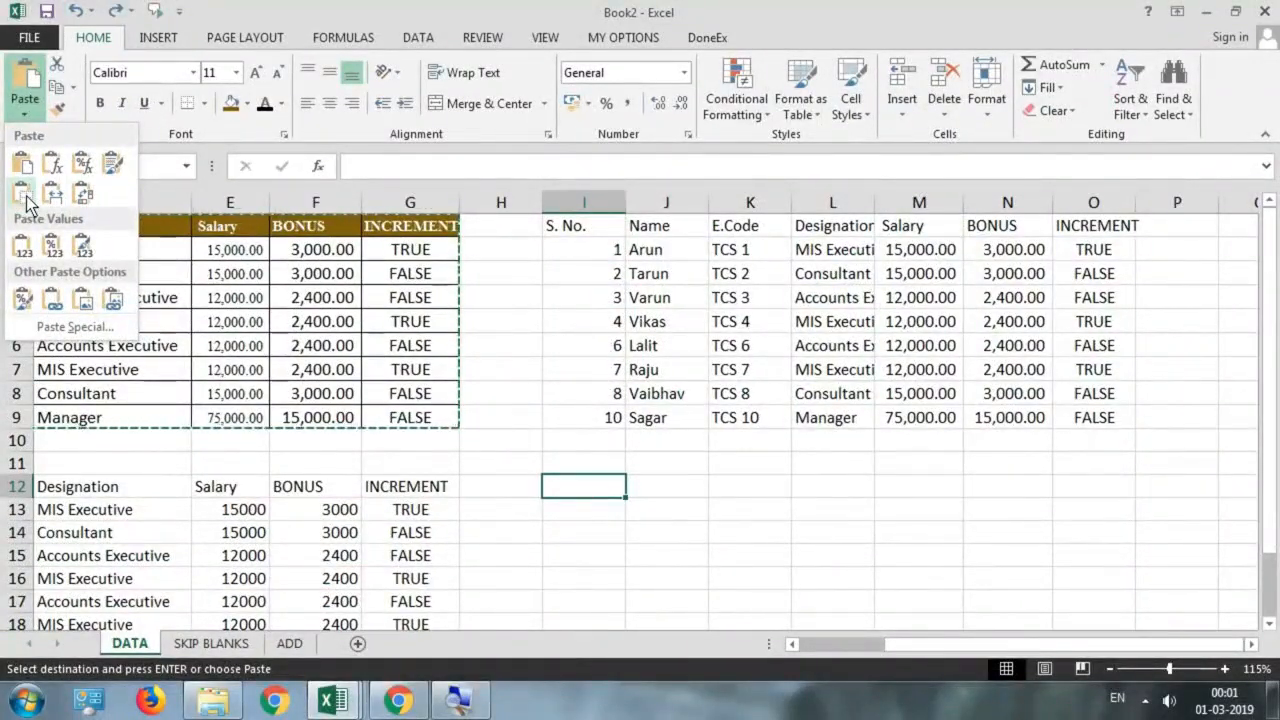
click(26, 205)
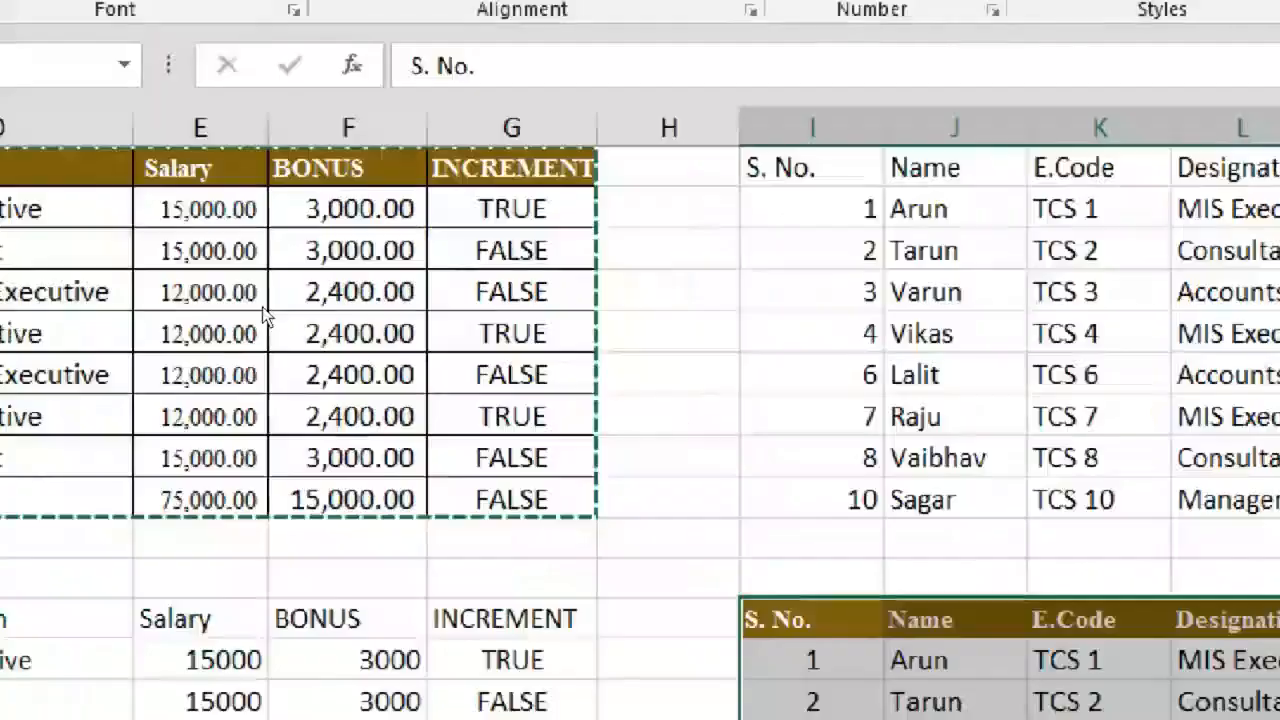
scroll(640, 500, down, 2)
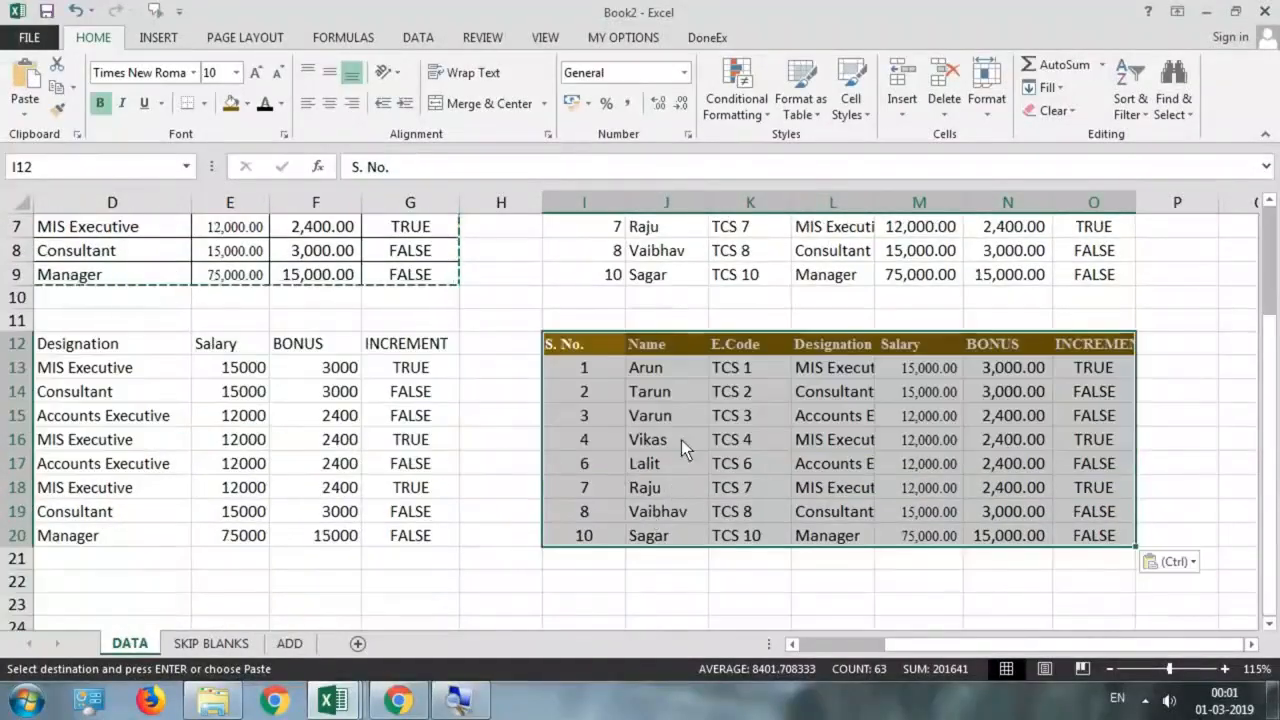
scroll(810, 441, down, 1)
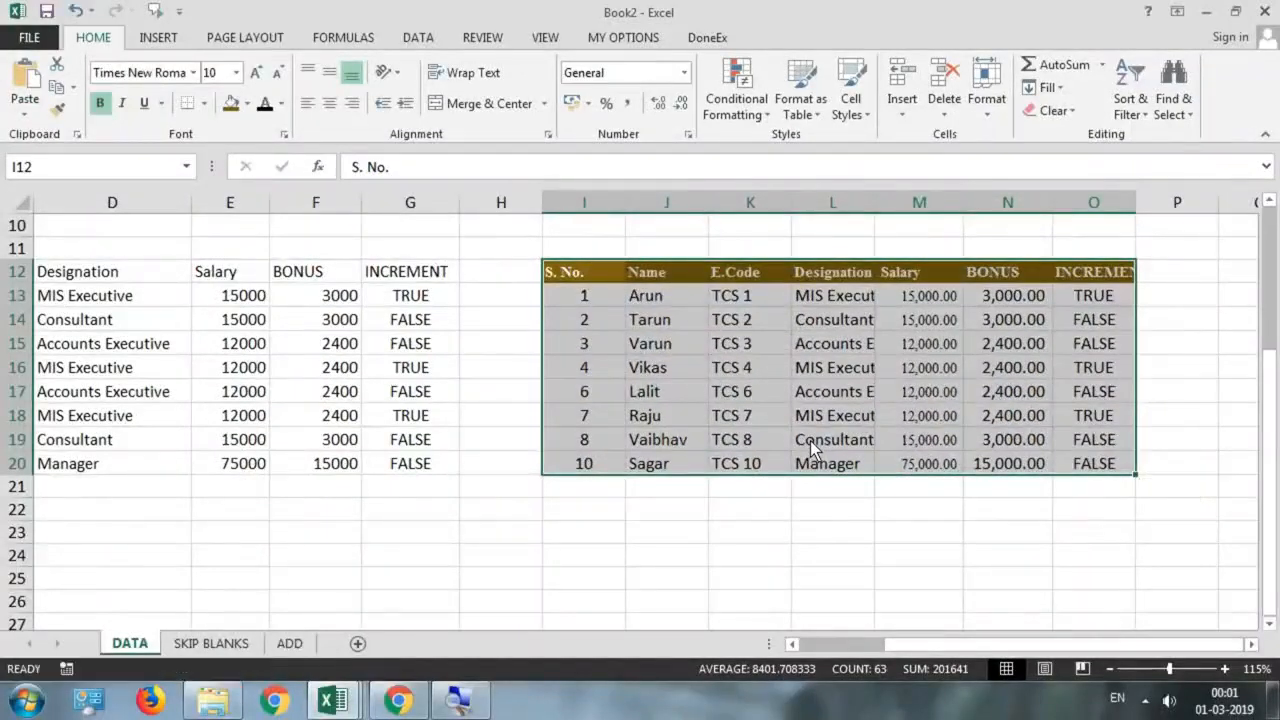
key(ctrl+z)
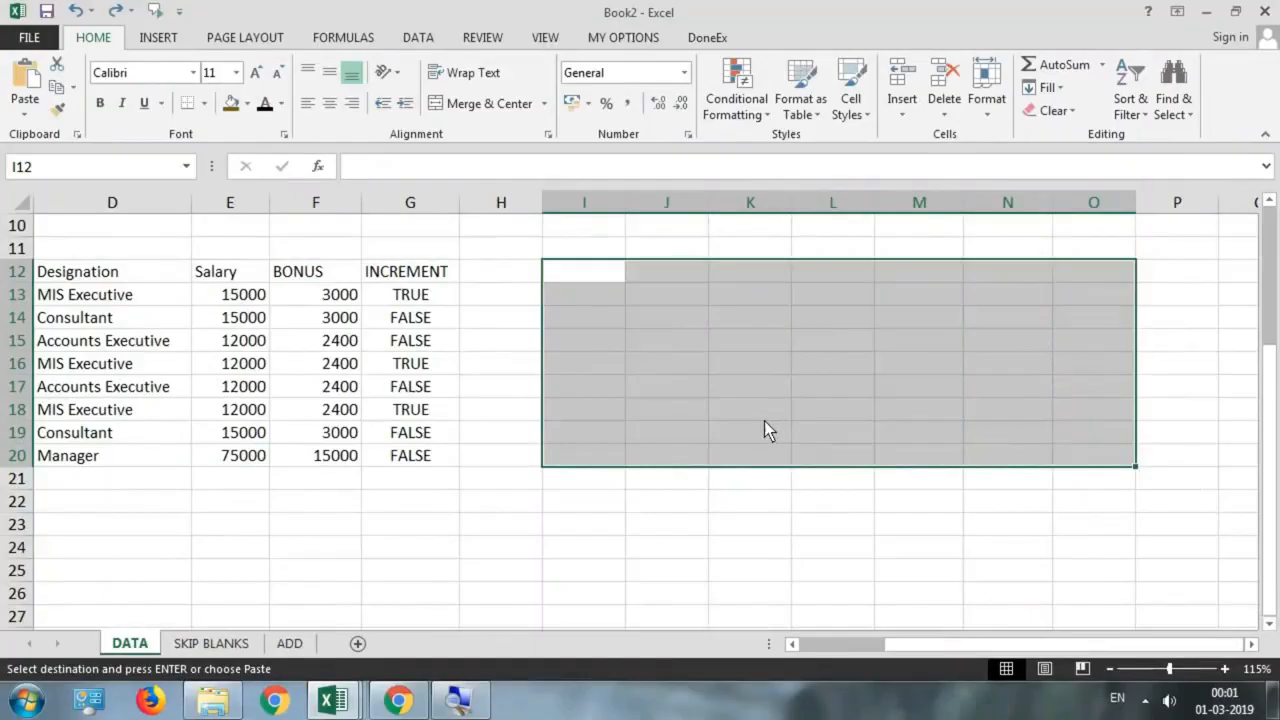
Step: Compare the width of the Designation column in the original table with column L of the table pasted at I1
scroll(752, 423, up, 2)
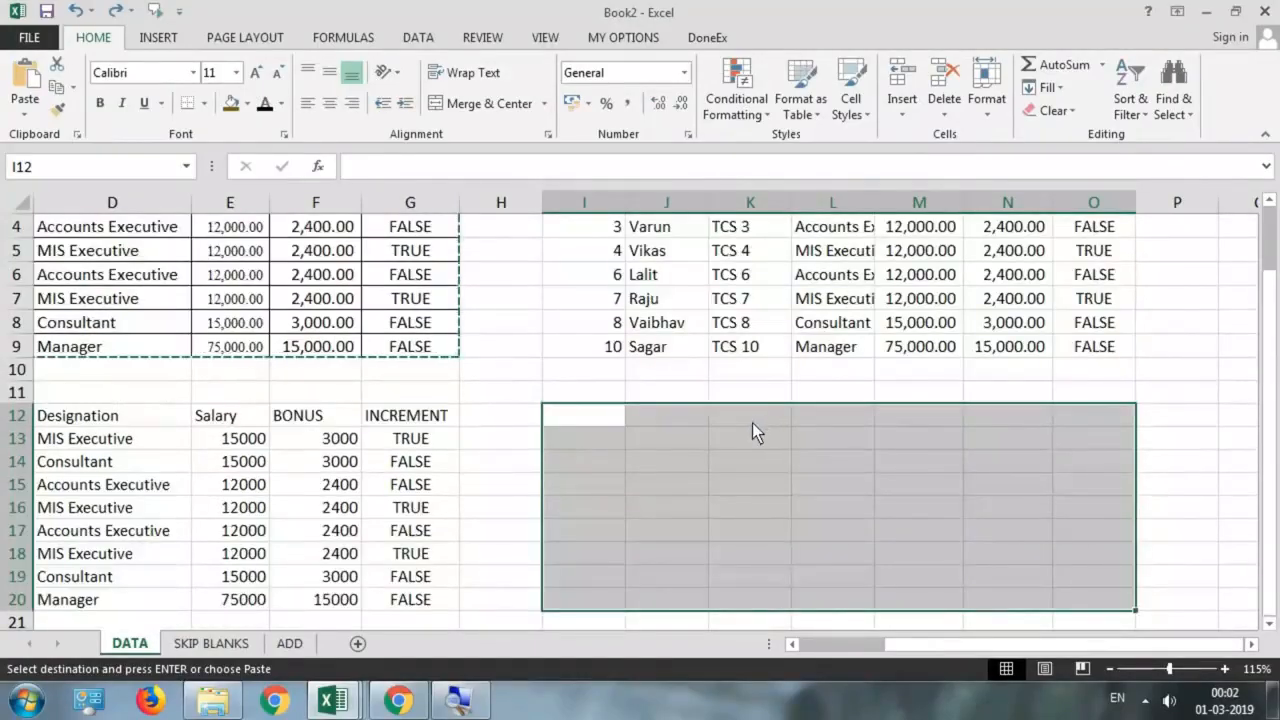
click(20, 114)
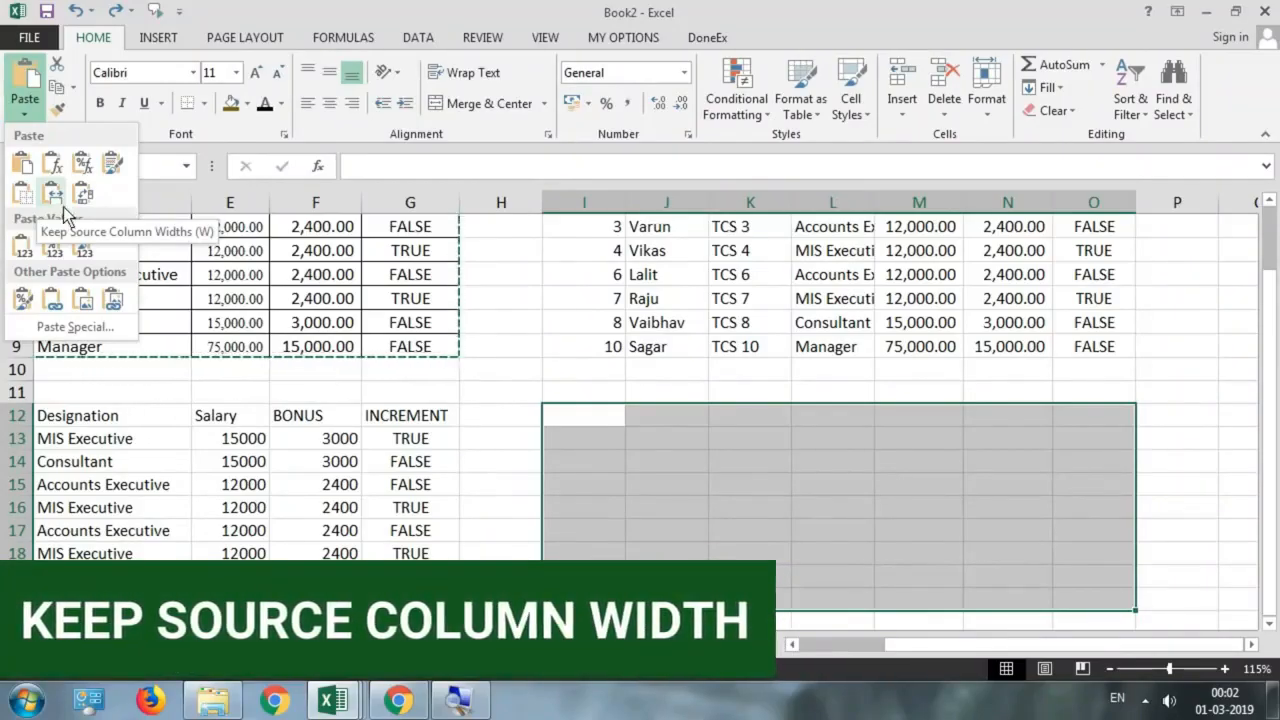
click(370, 372)
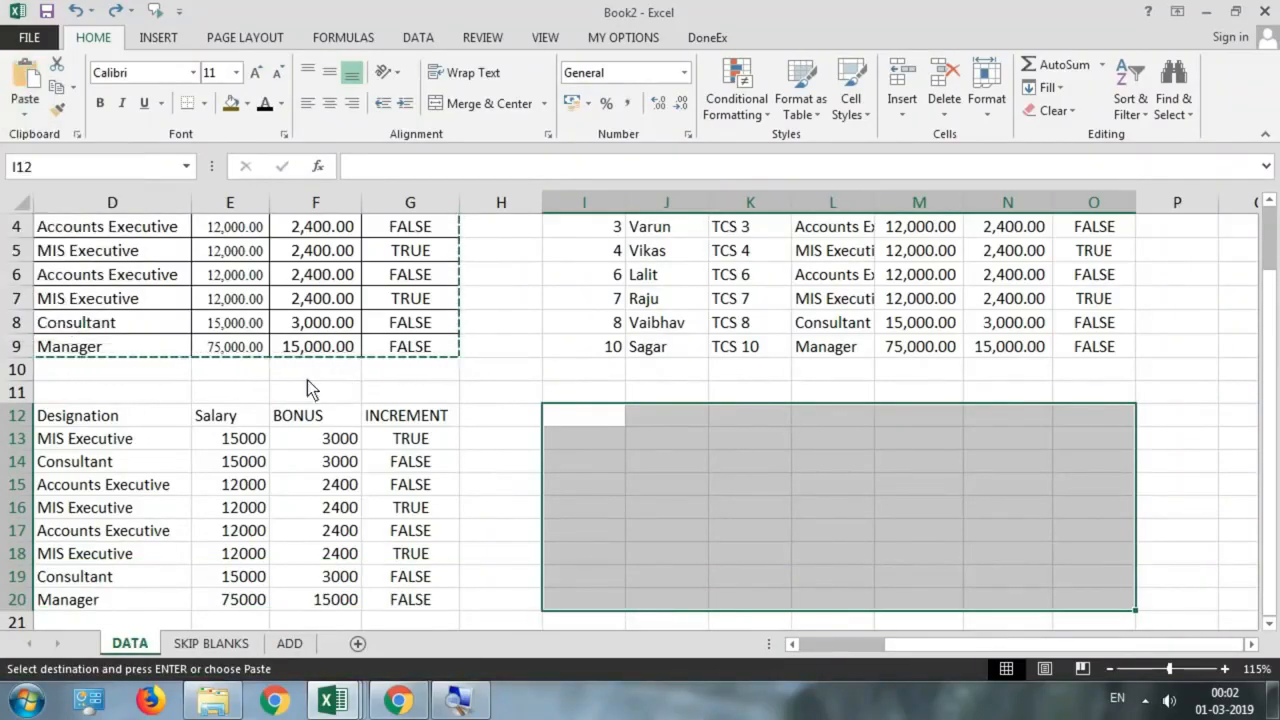
scroll(223, 369, up, 1)
drag(315, 346, 8, 370)
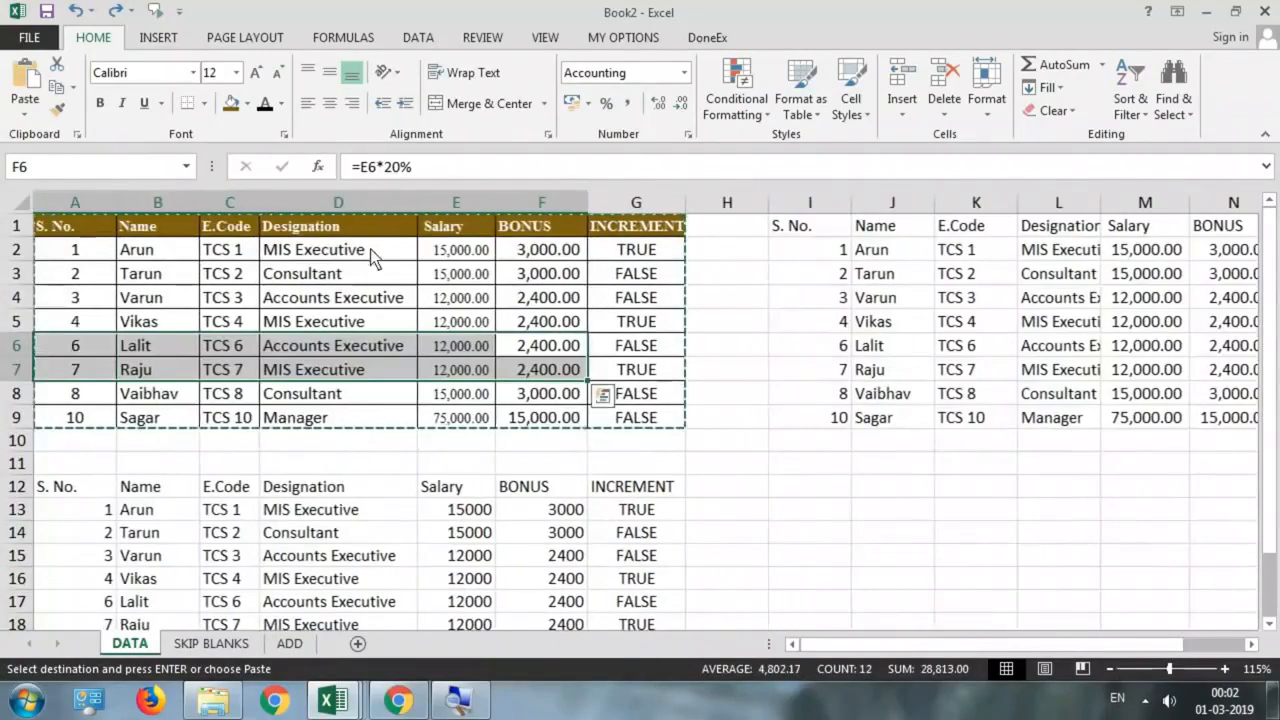
click(372, 322)
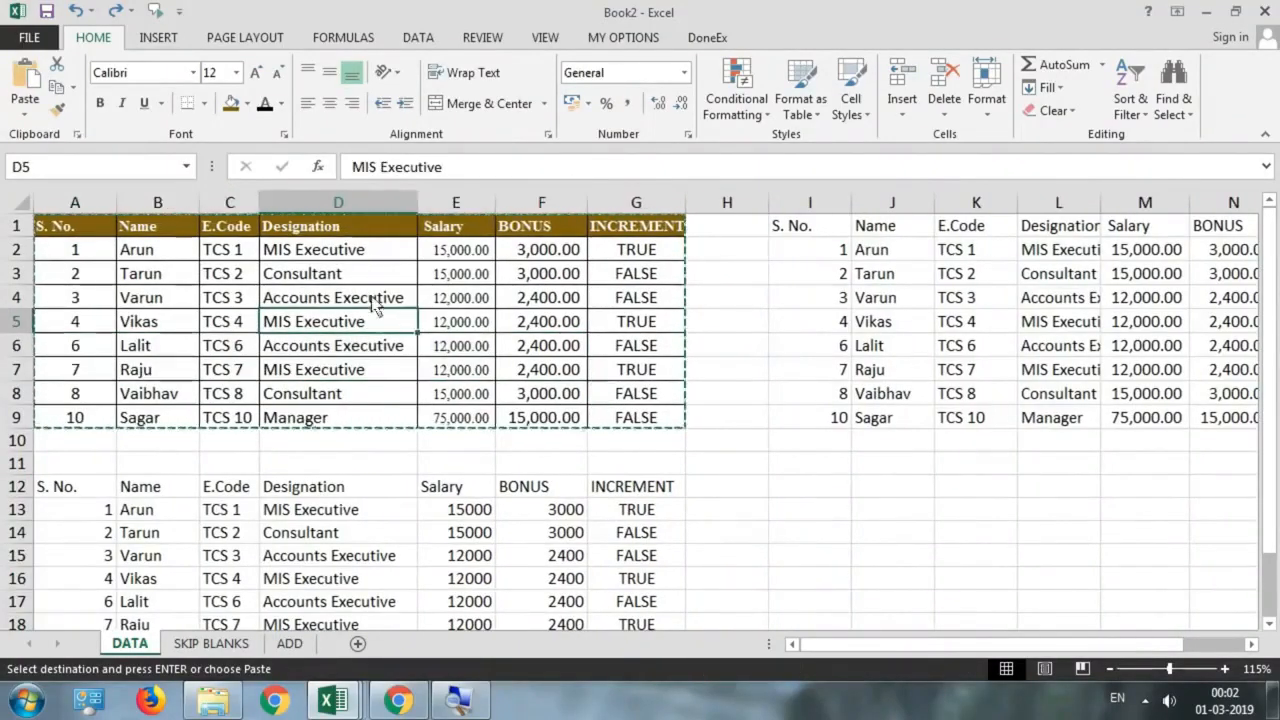
drag(1085, 251, 1093, 430)
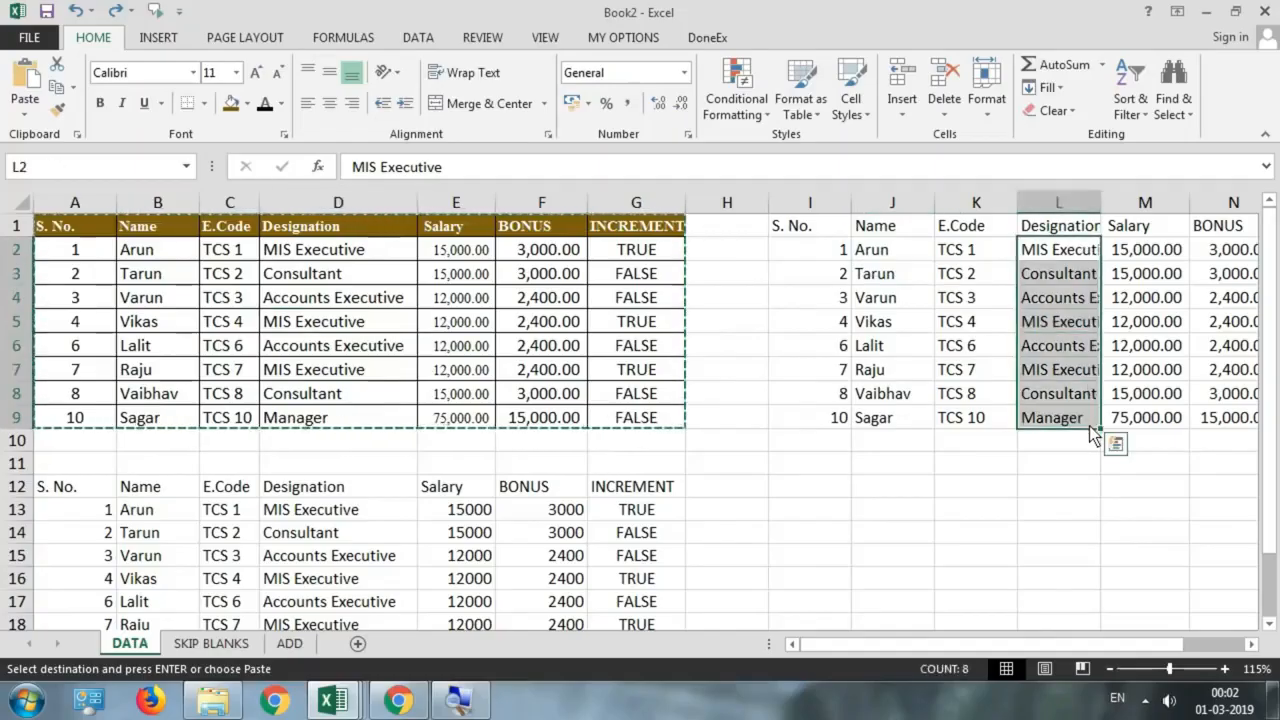
Step: Paste the copied table at cell I12 with the source column widths kept
click(792, 487)
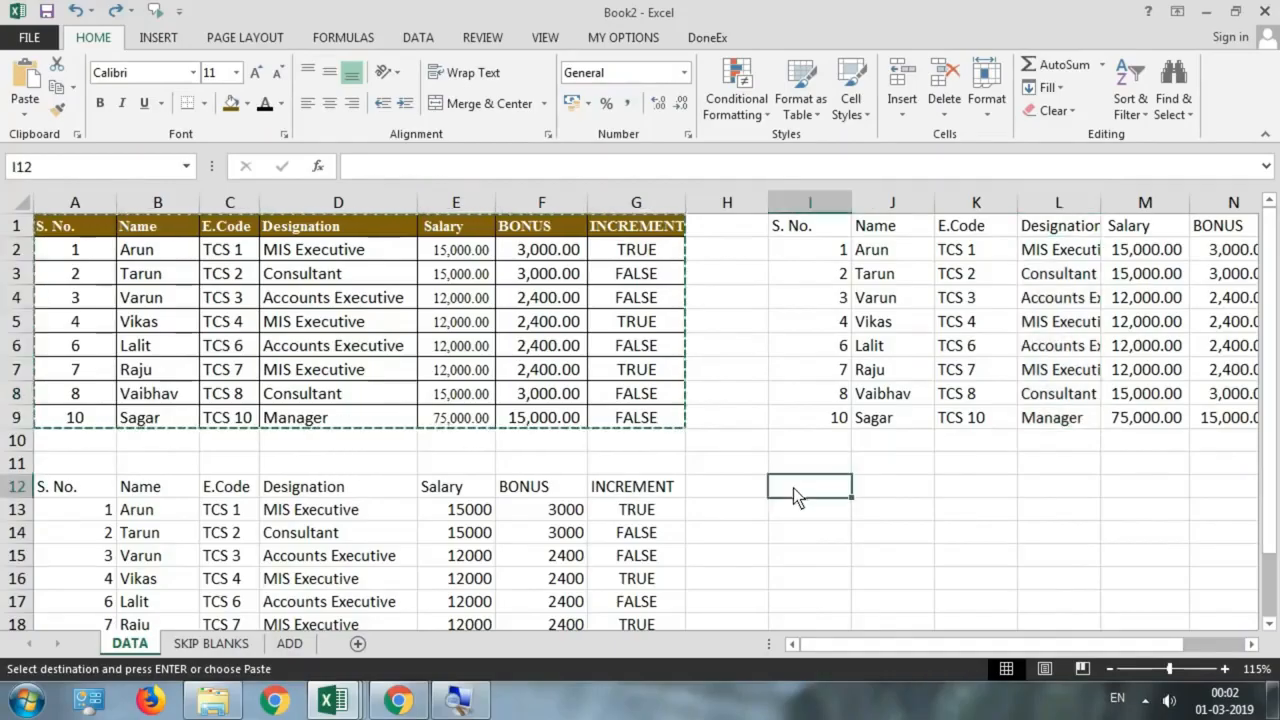
click(25, 112)
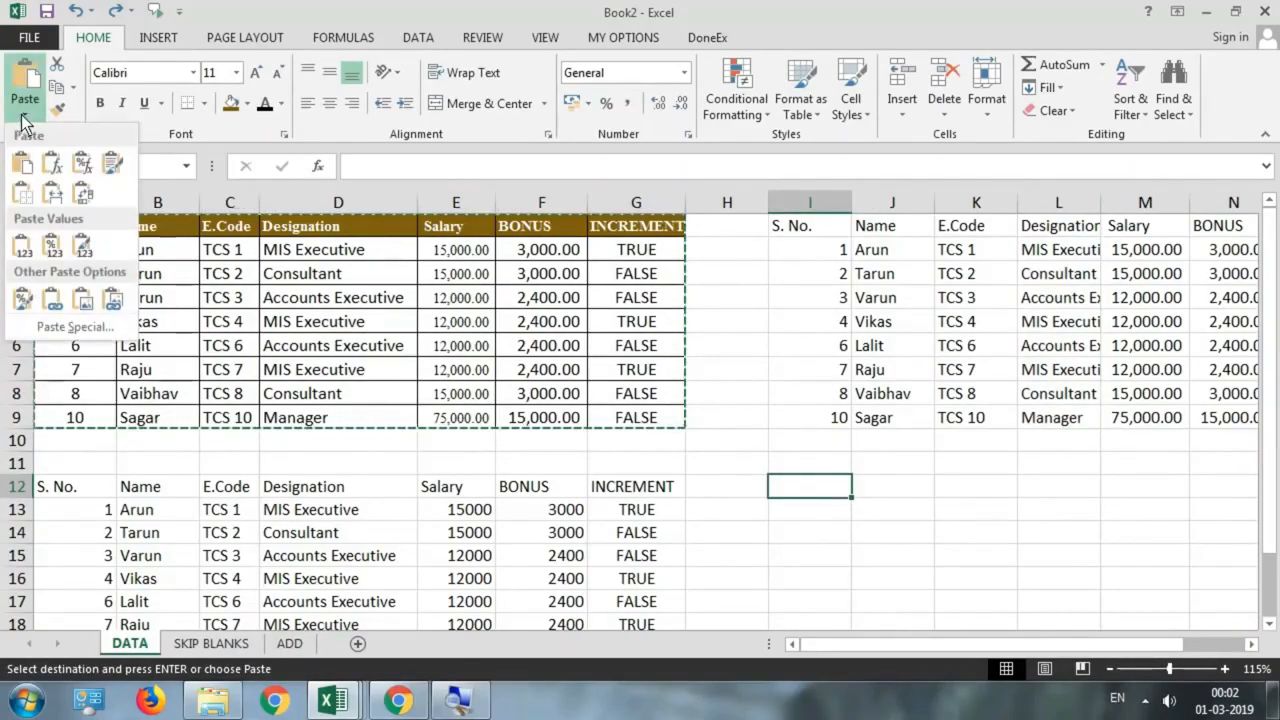
click(54, 203)
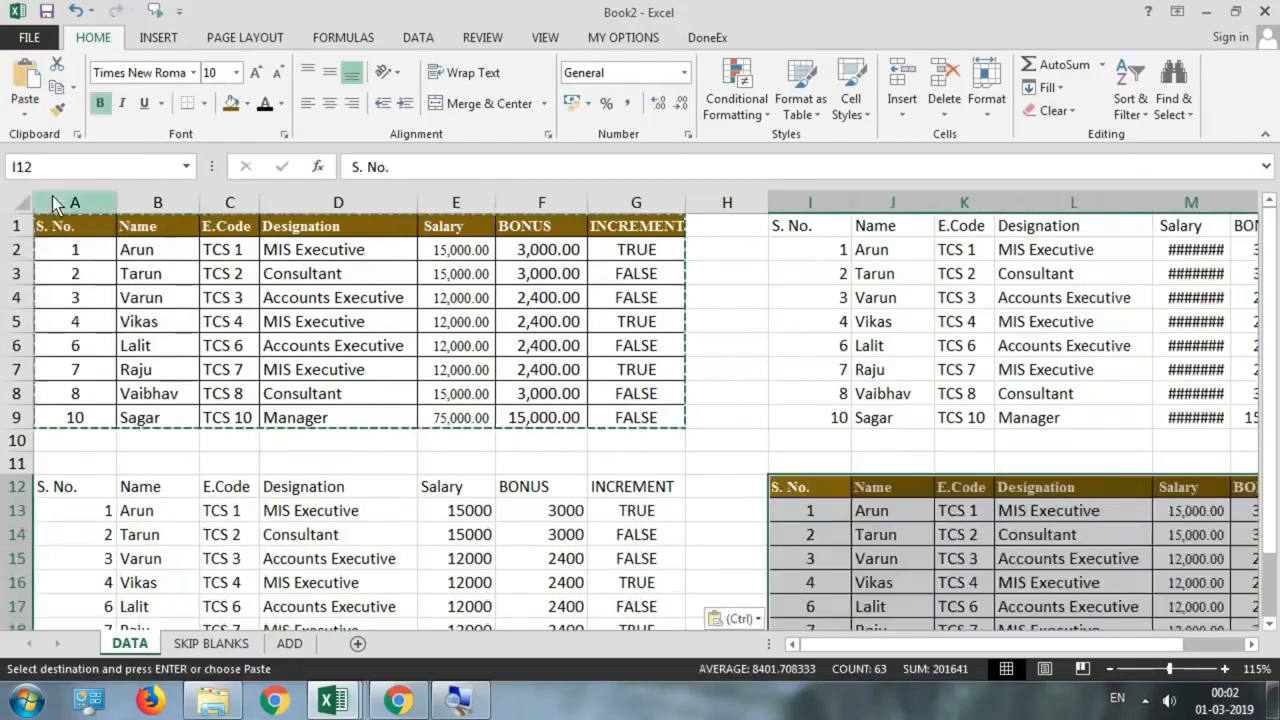
scroll(1090, 530, down, 1)
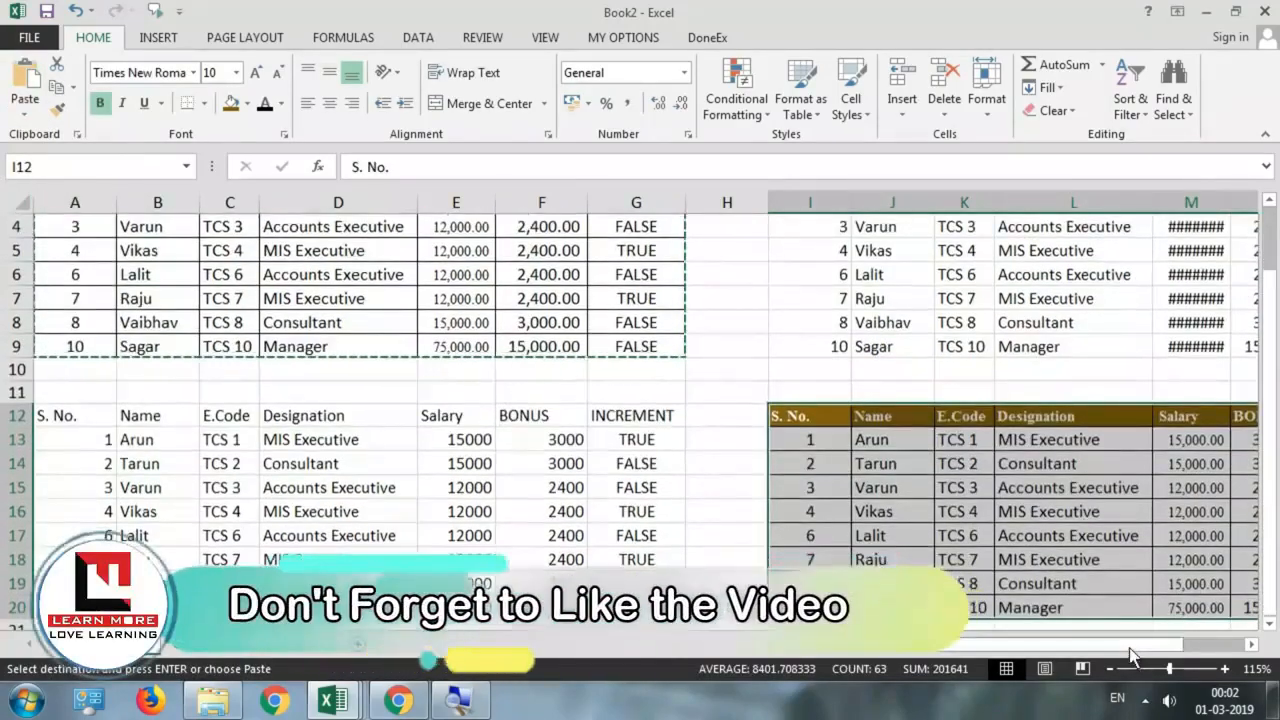
Step: Check the Designation and Name column widths in the table pasted at I12, and undo that paste
drag(1127, 647, 1182, 647)
drag(920, 445, 920, 607)
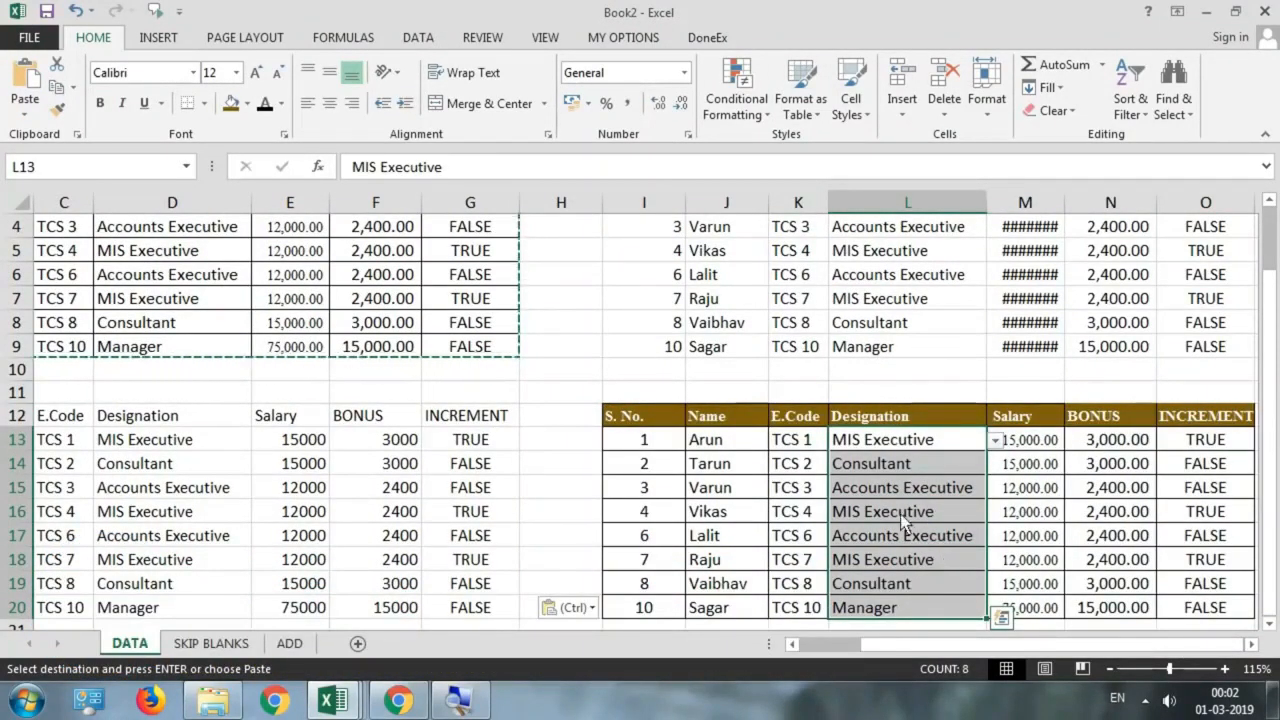
drag(738, 450, 746, 612)
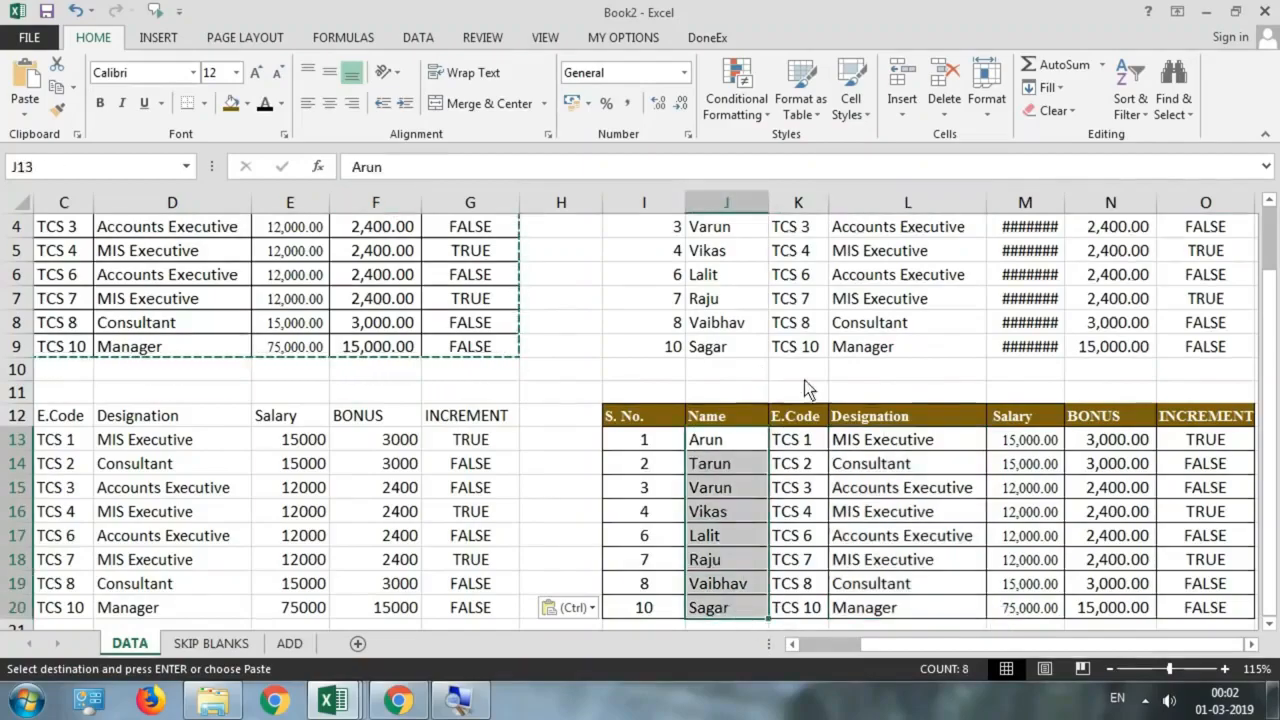
key(ctrl+z)
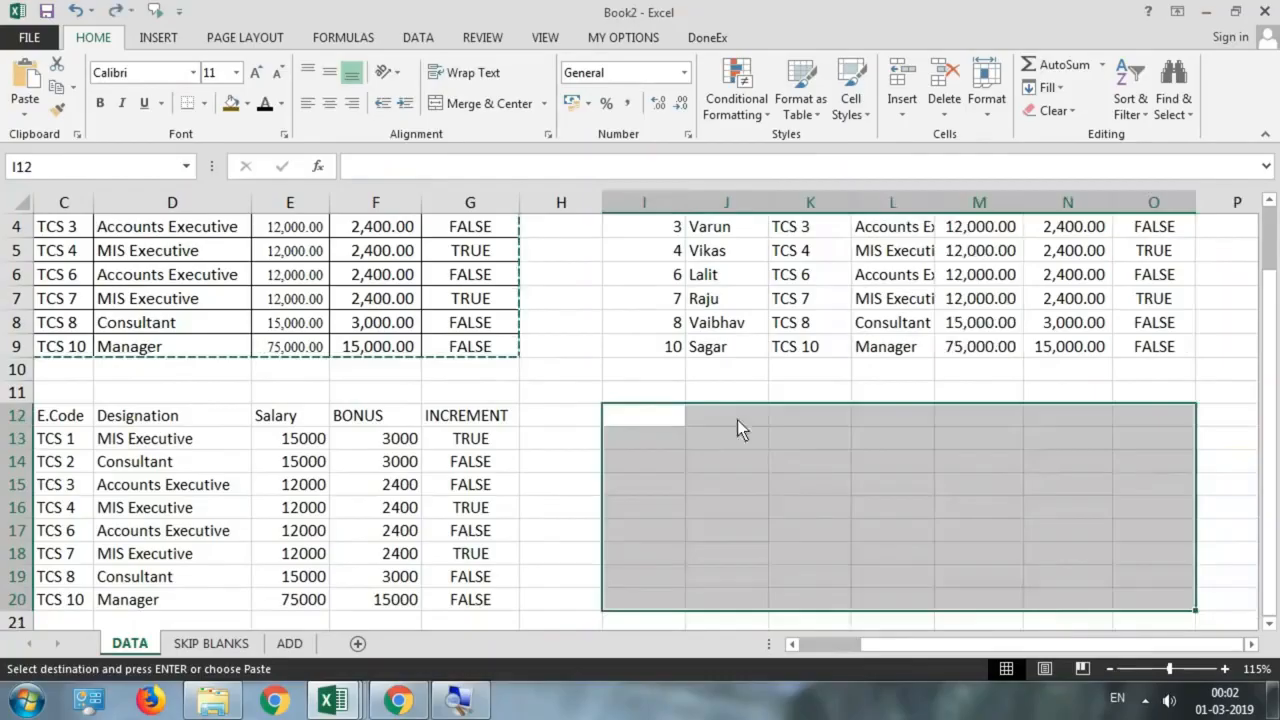
Step: Paste the copied table at cell I12 with the standard Paste option for comparison, and undo it
click(649, 414)
click(20, 112)
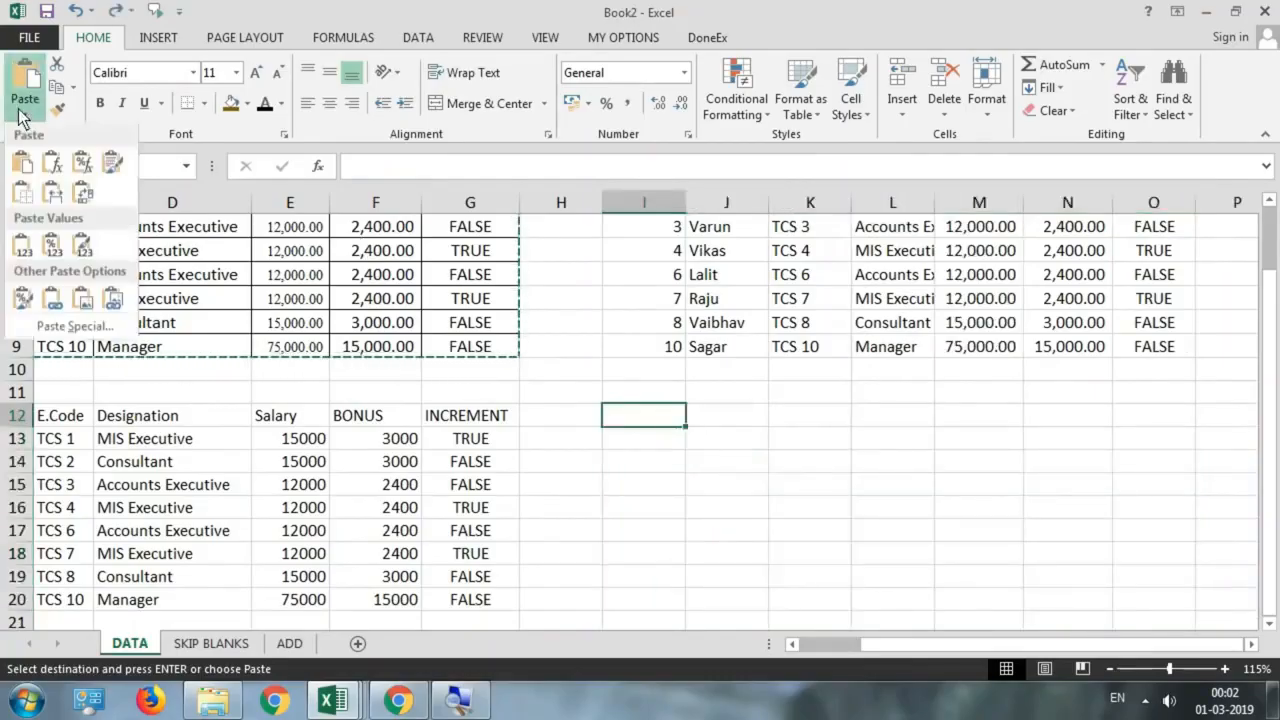
click(20, 168)
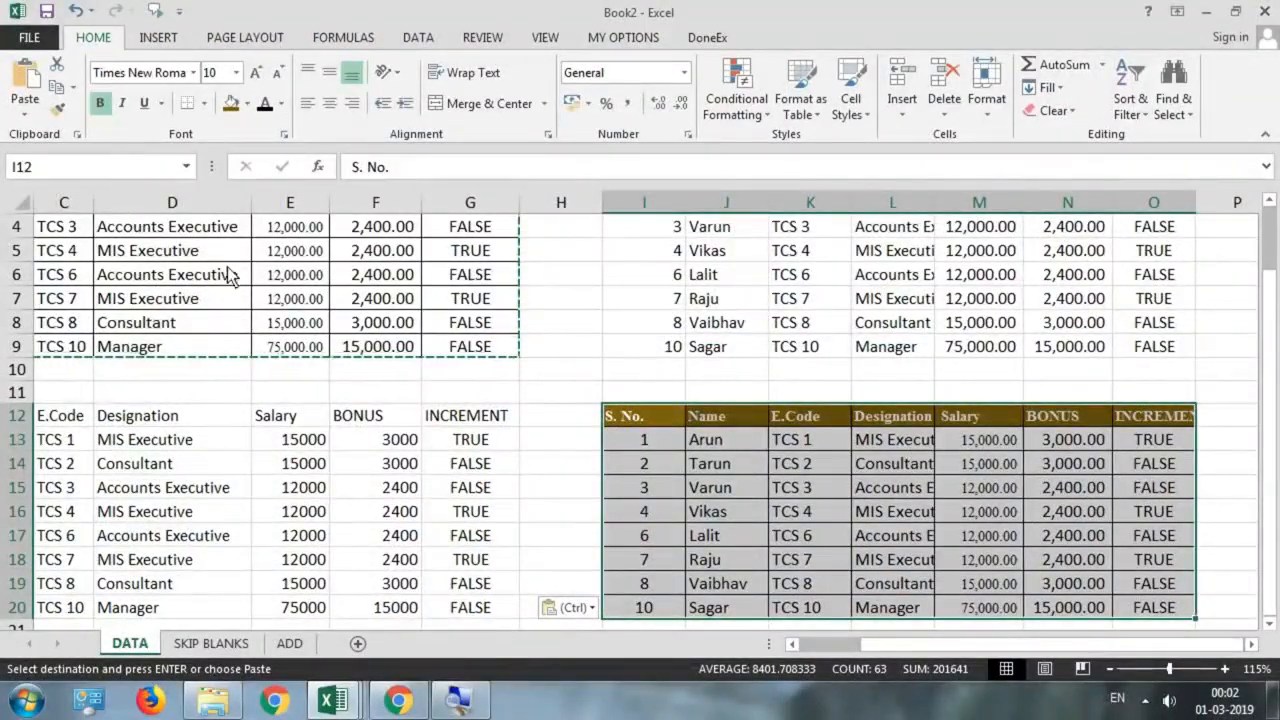
key(ctrl+z)
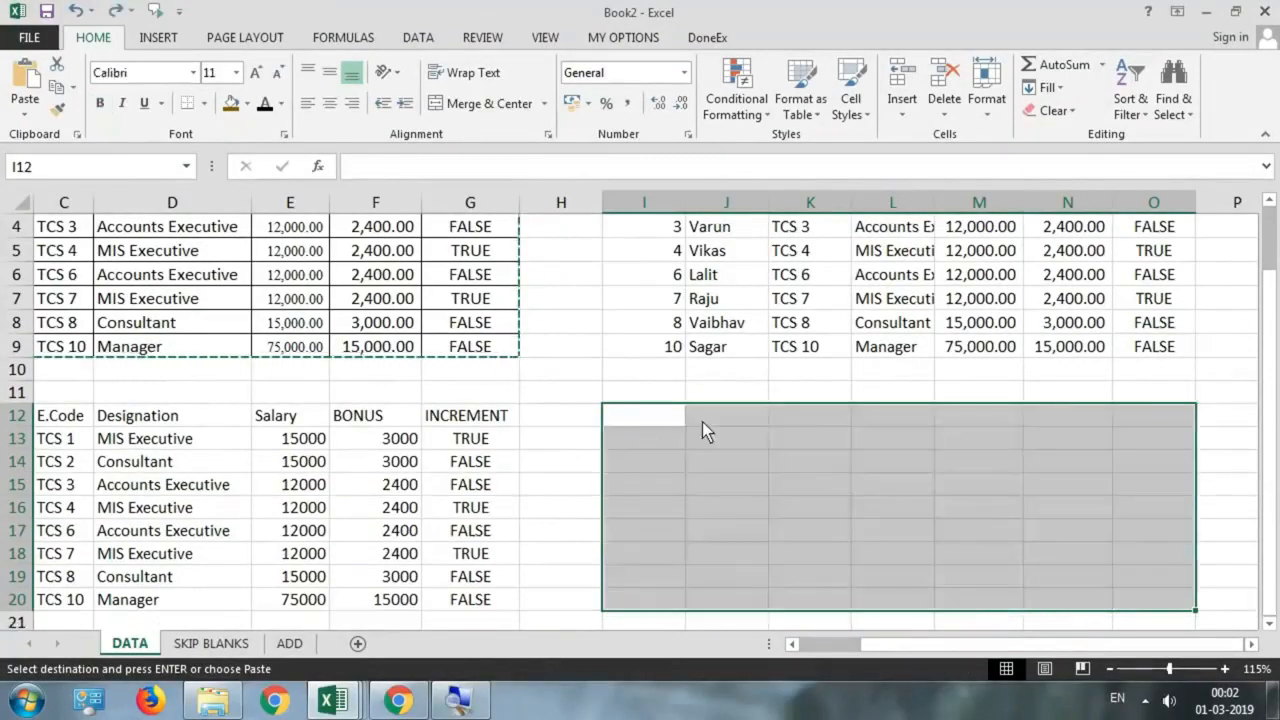
Step: Paste the copied employee table transposed at cell I12, so its header row runs down column I
click(650, 416)
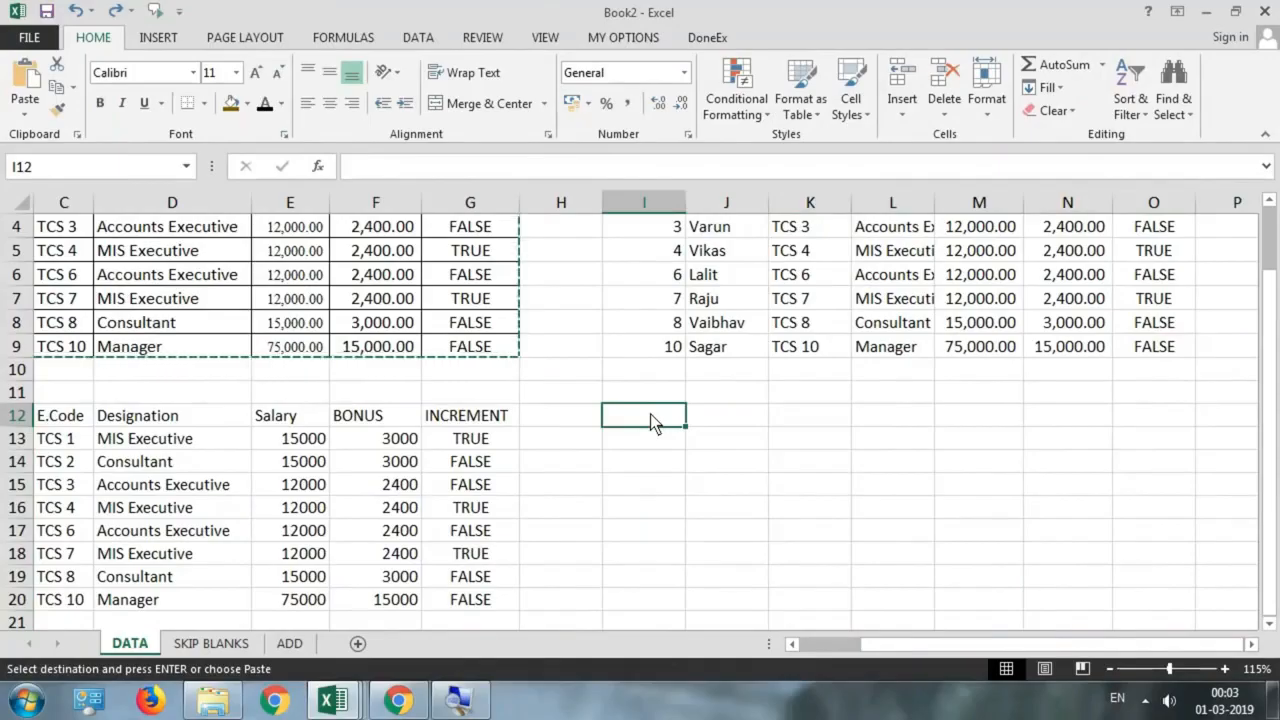
click(25, 110)
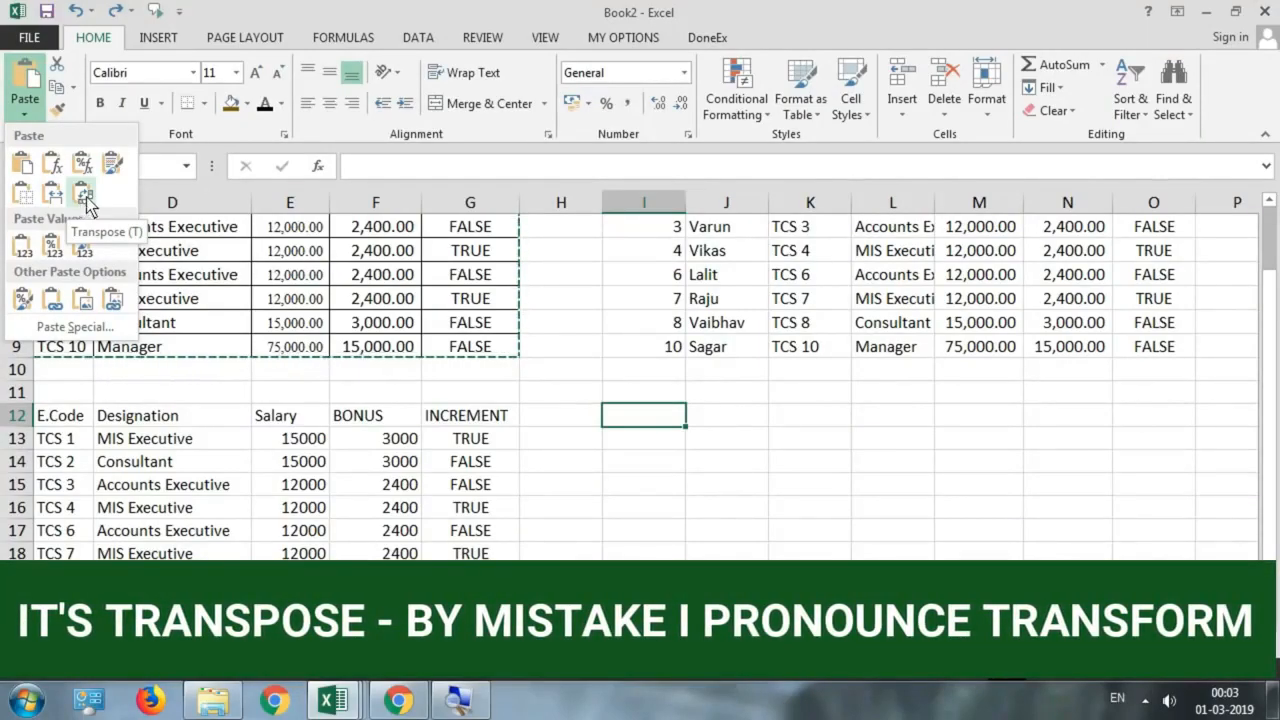
click(86, 203)
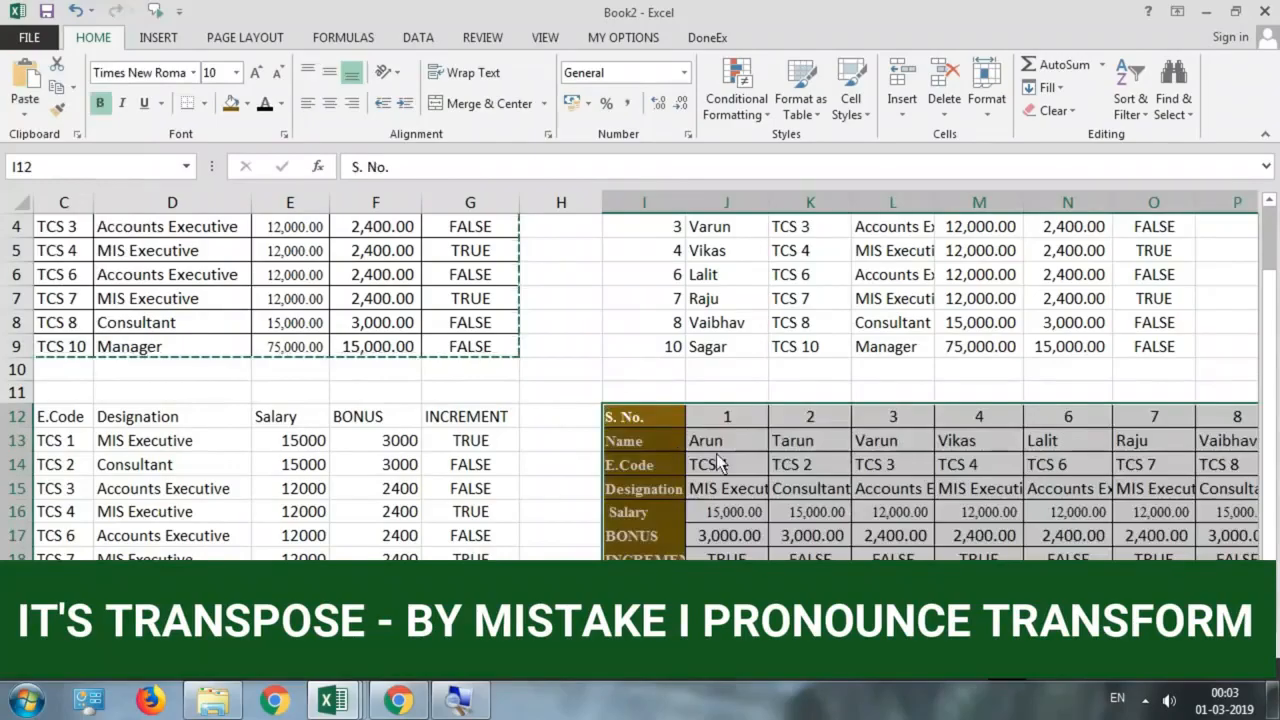
scroll(325, 340, up, 1)
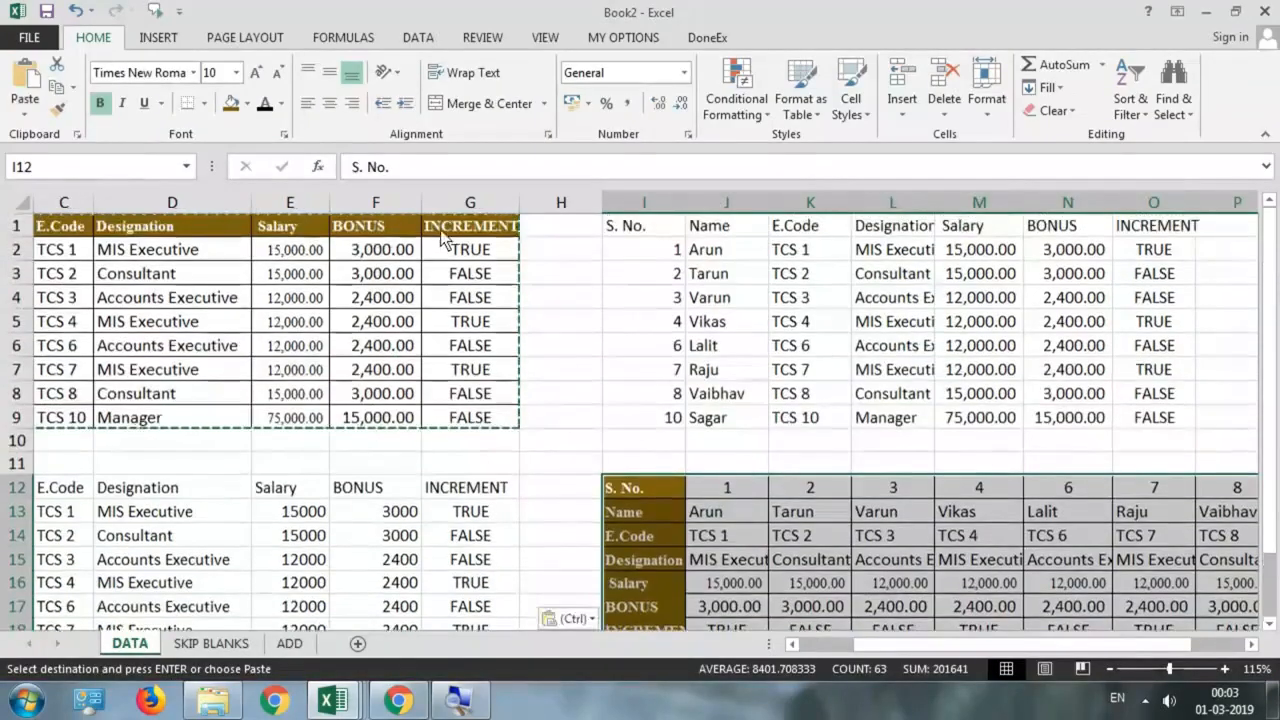
Step: Compare the transposed table at I12 with the original employee table, and undo the transposed paste
click(188, 231)
scroll(110, 229, left, 2)
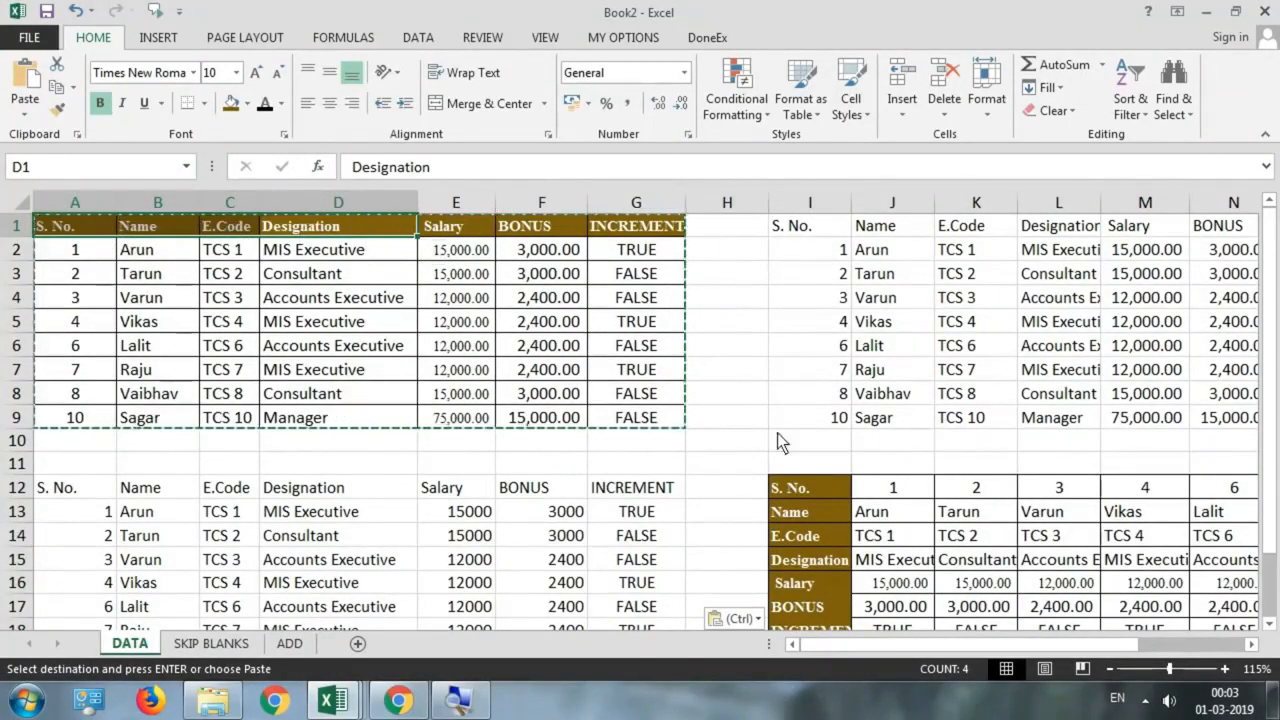
scroll(824, 465, down, 2)
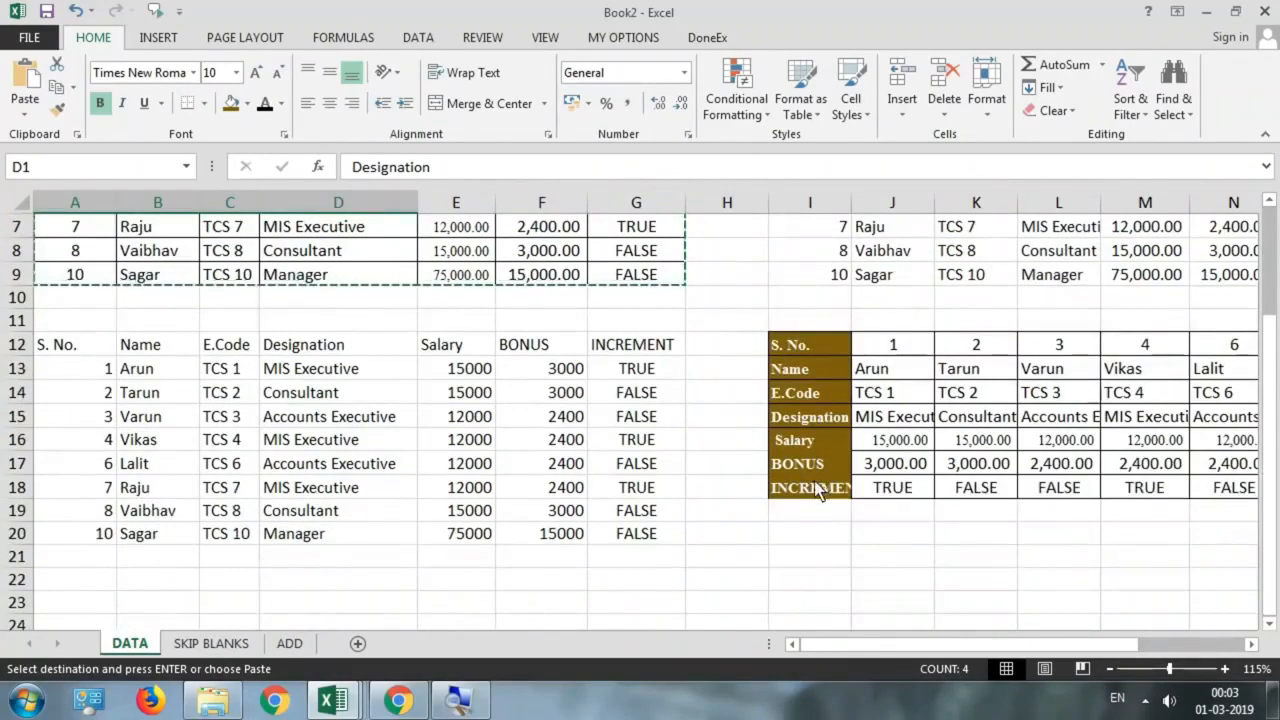
scroll(818, 490, up, 2)
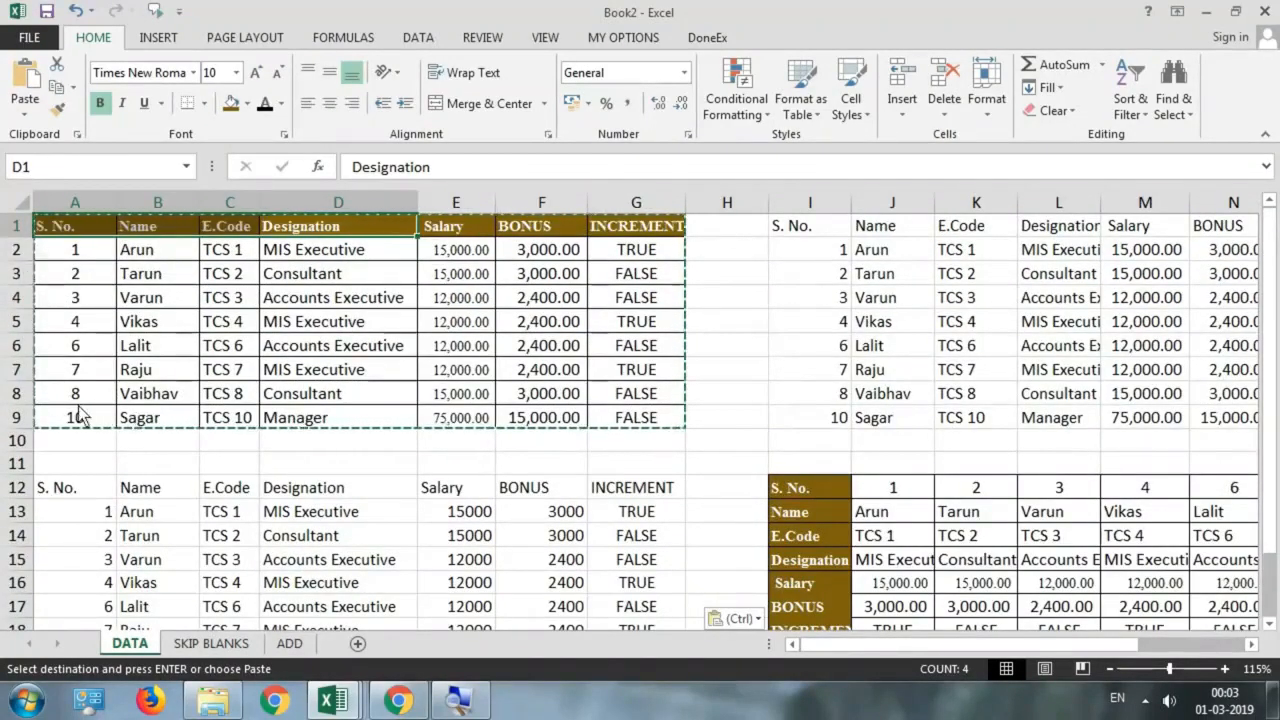
scroll(975, 510, down, 1)
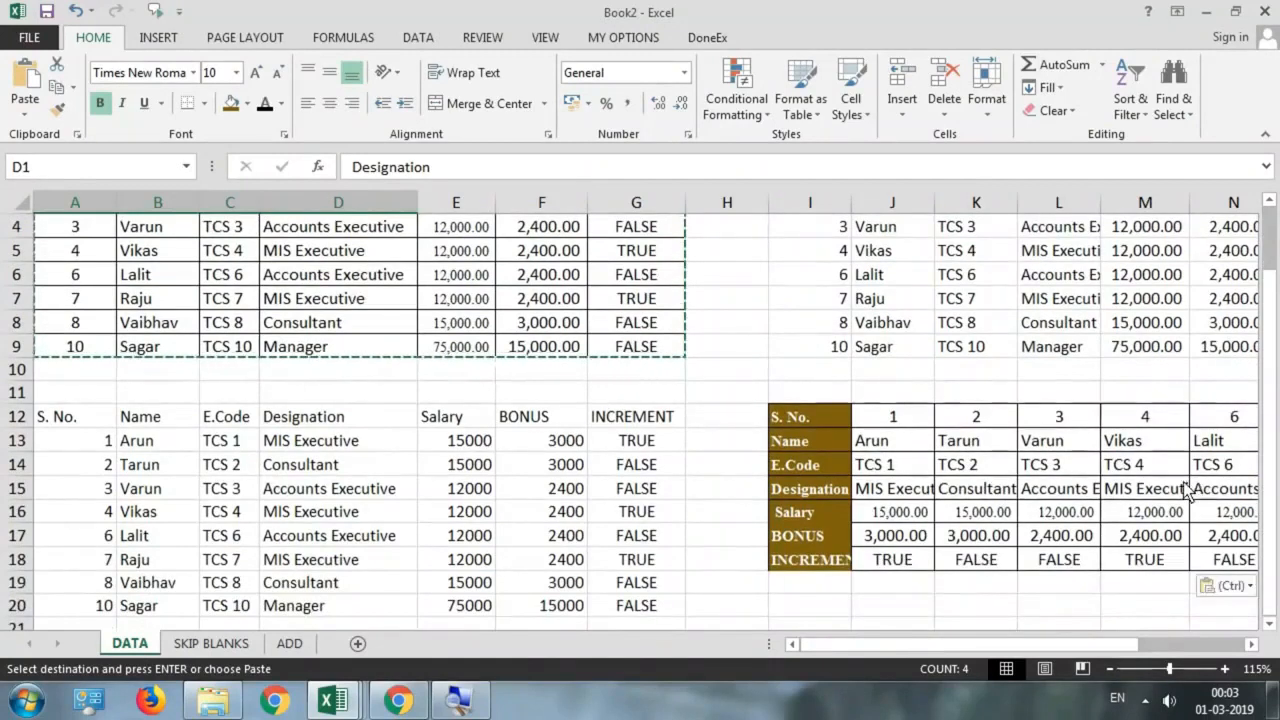
scroll(1088, 508, up, 1)
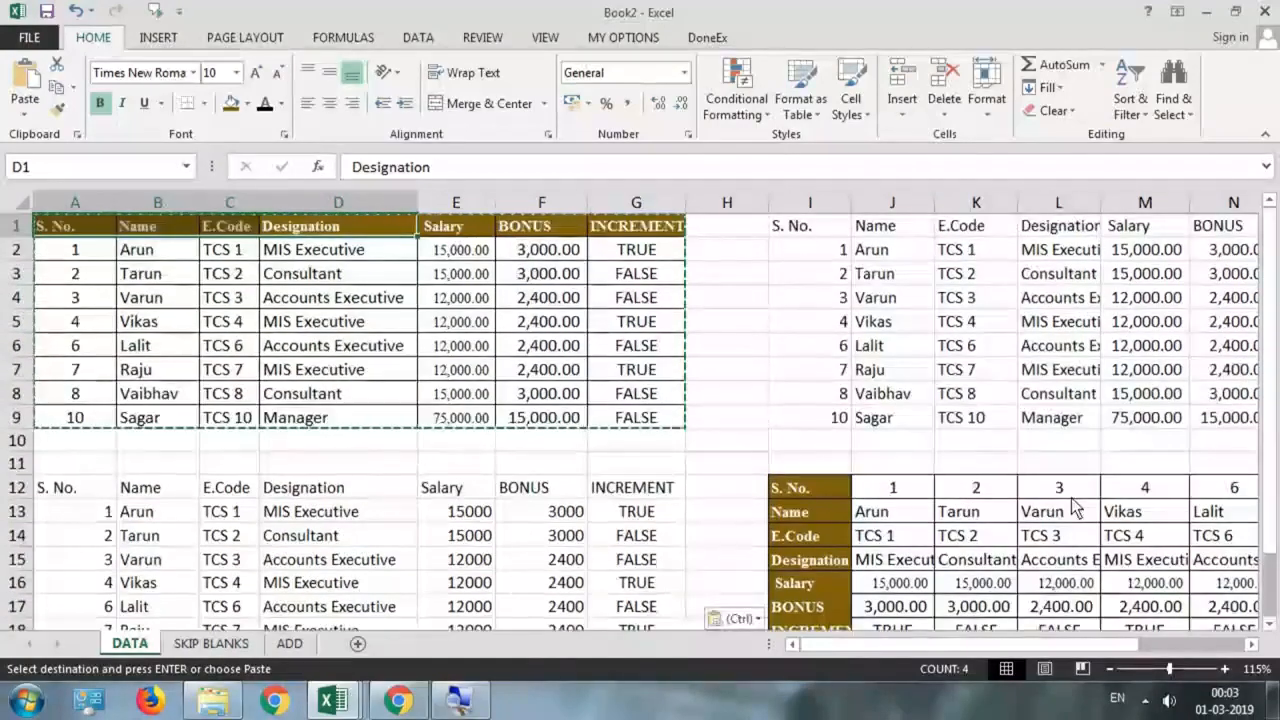
key(ctrl+z)
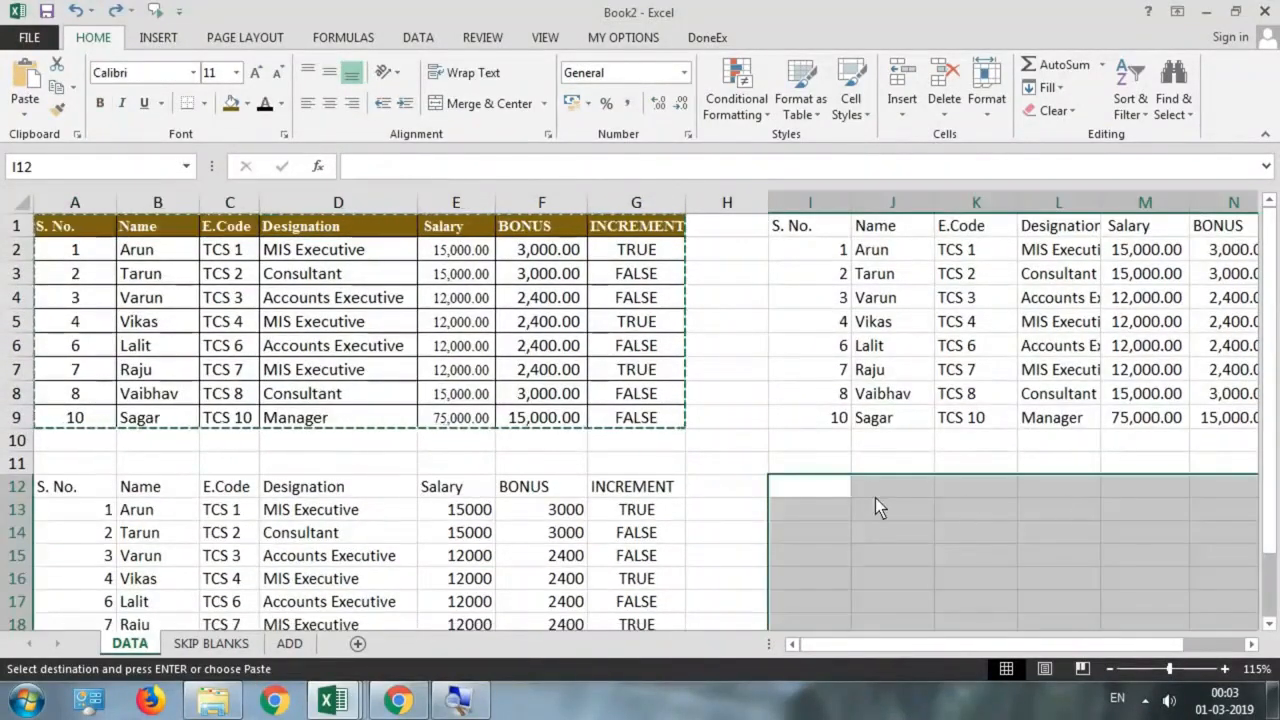
Step: Paste the copied employee table at cell I12 as values only
click(813, 490)
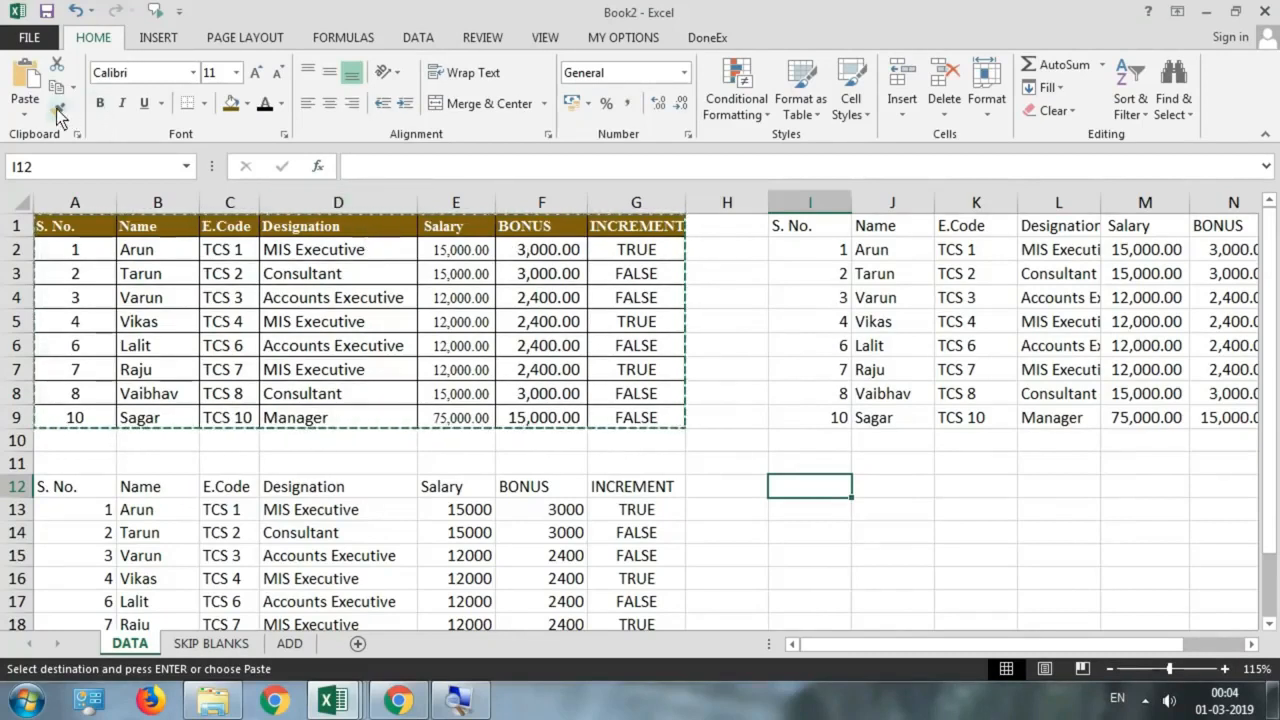
click(25, 106)
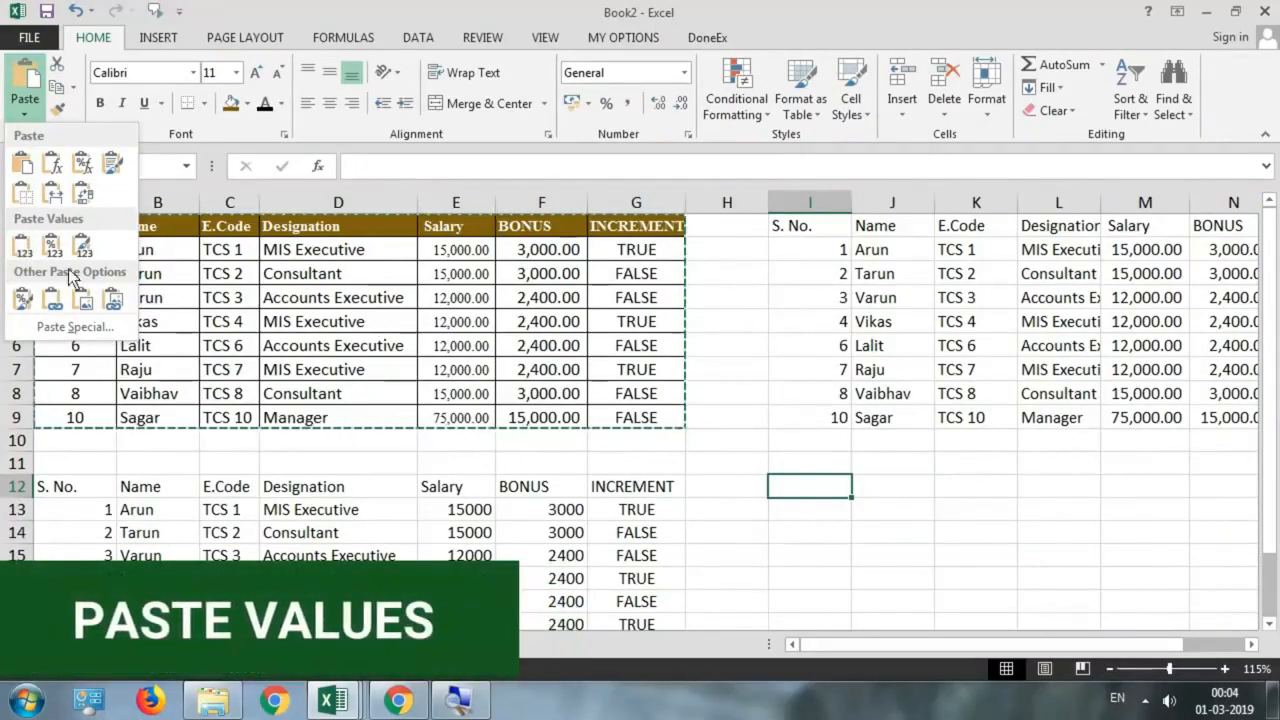
click(23, 247)
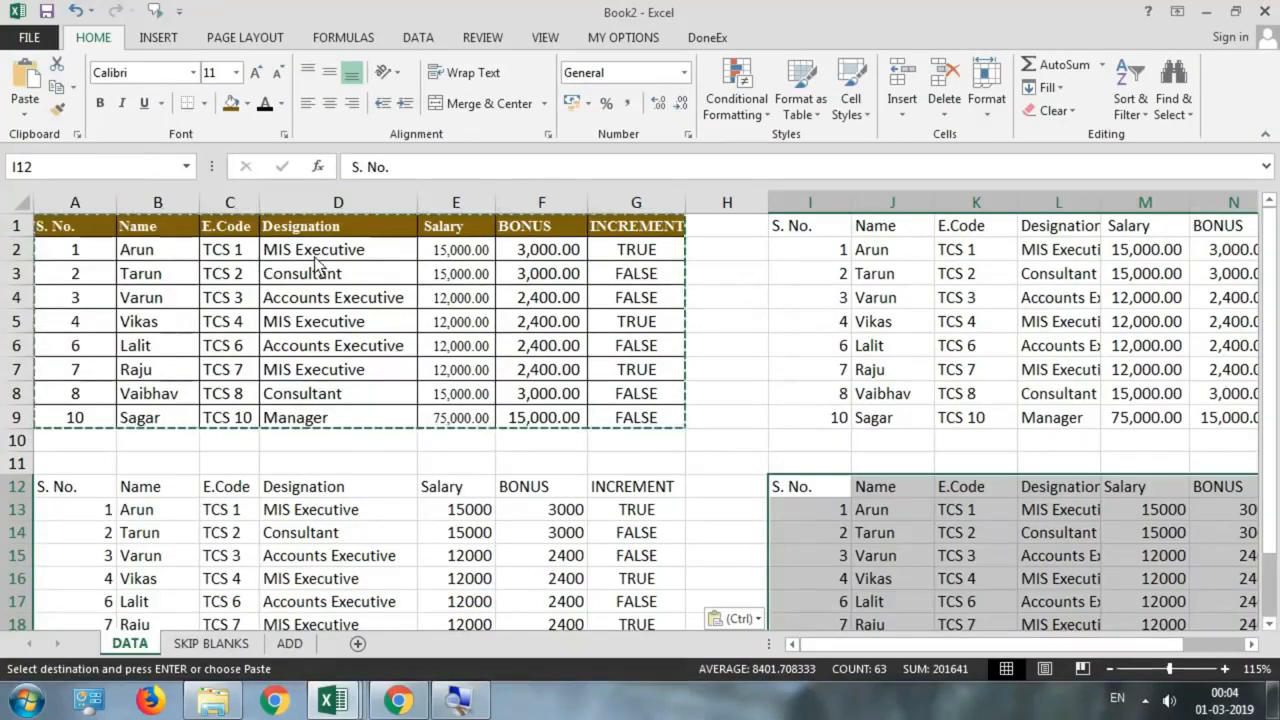
scroll(1000, 640, right, 2)
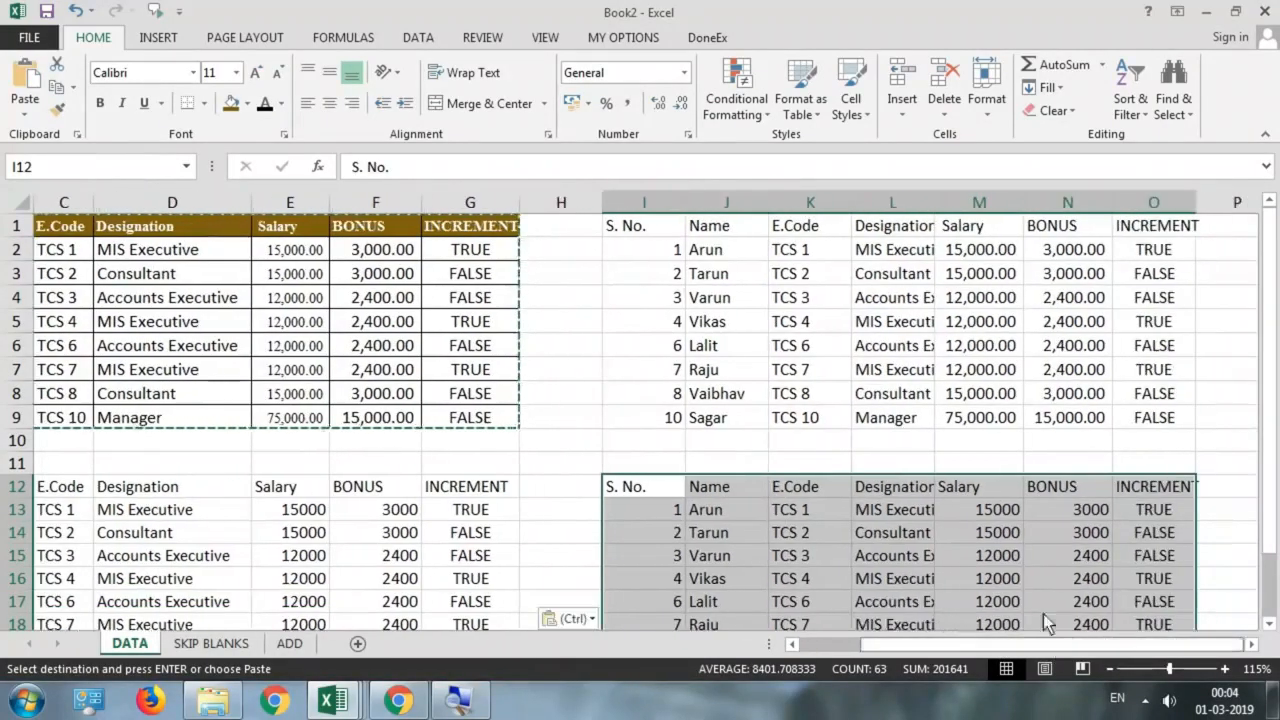
Step: Compare the Salary, BONUS and INCREMENT cells of the values-only table at I12 with the source BONUS cells for formulas
click(1007, 516)
click(1090, 520)
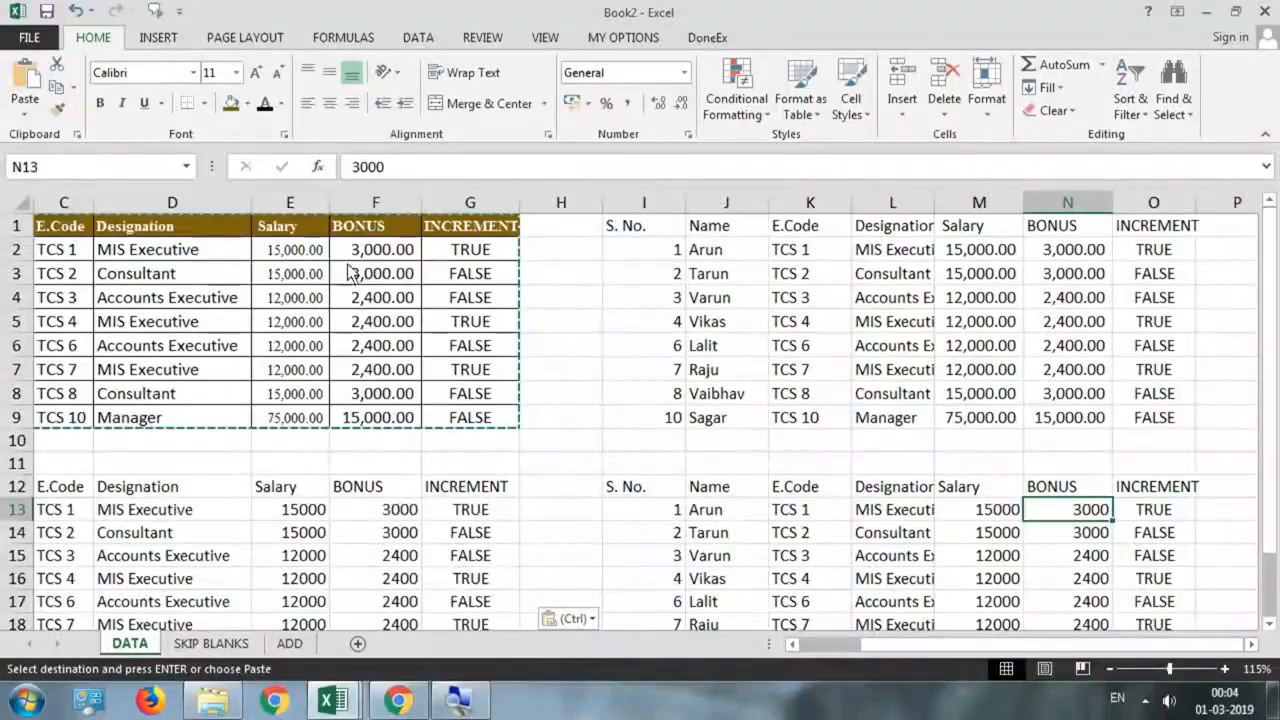
click(370, 340)
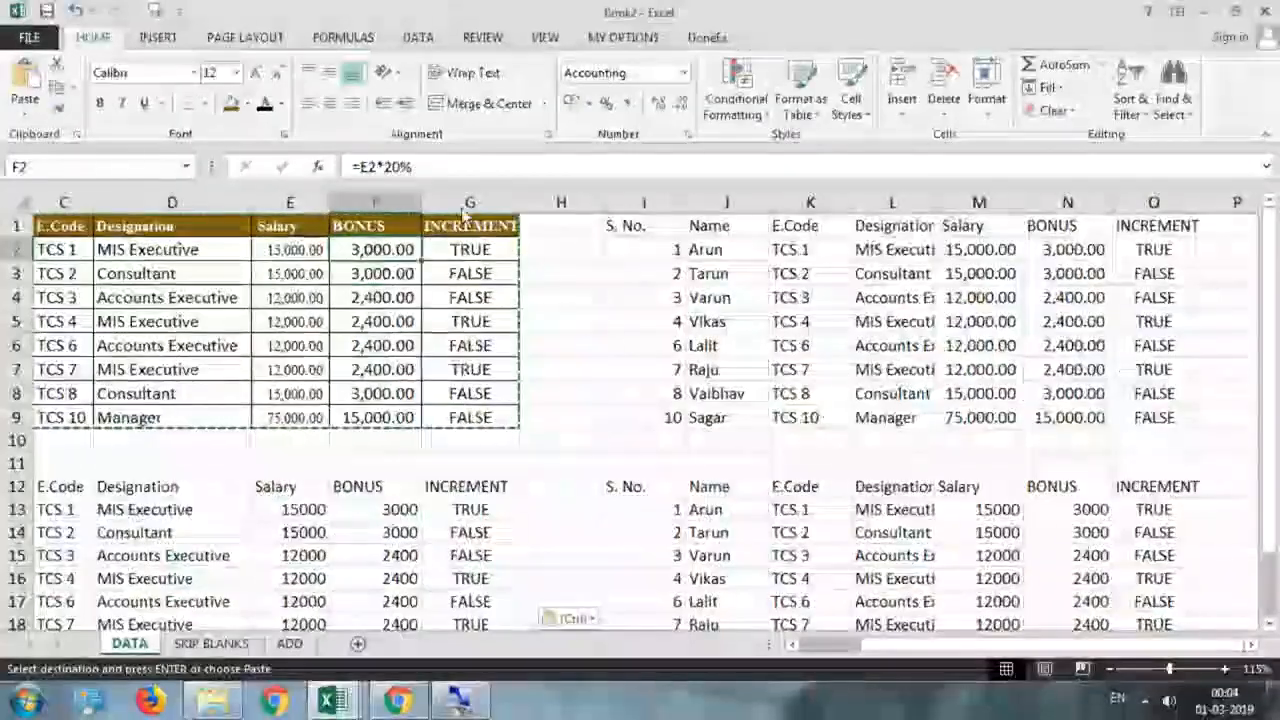
click(1119, 507)
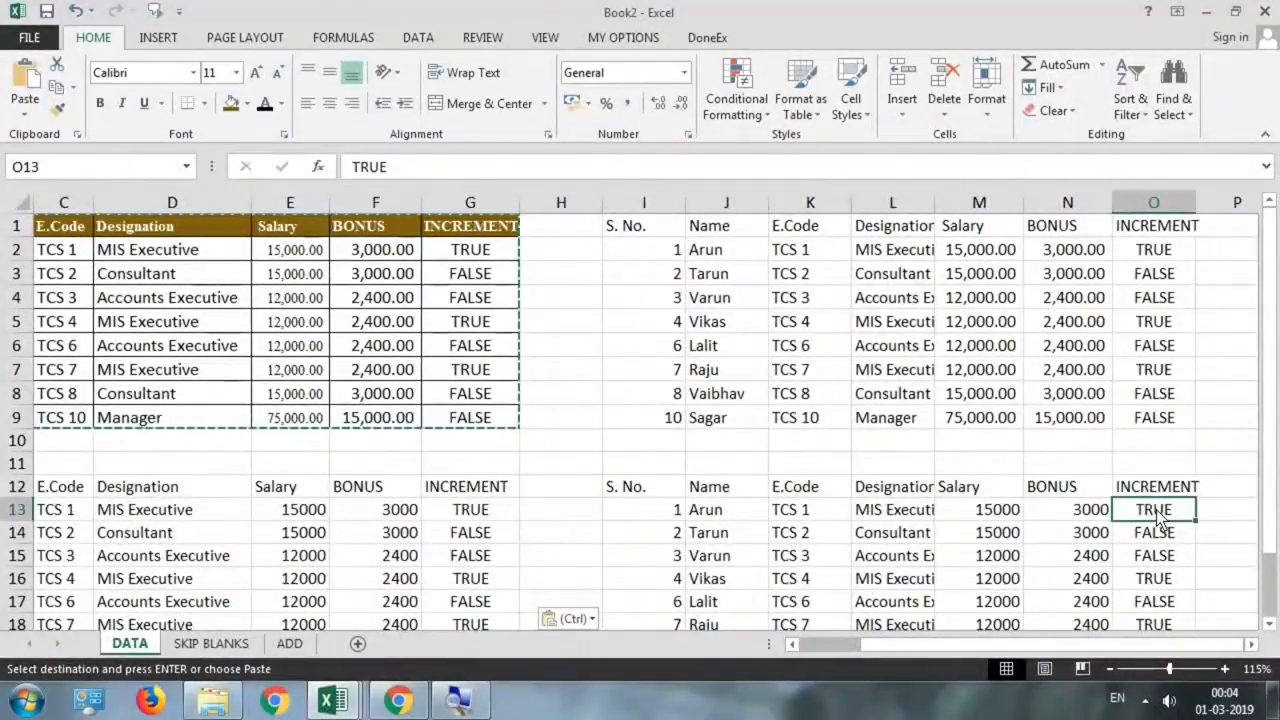
click(1080, 515)
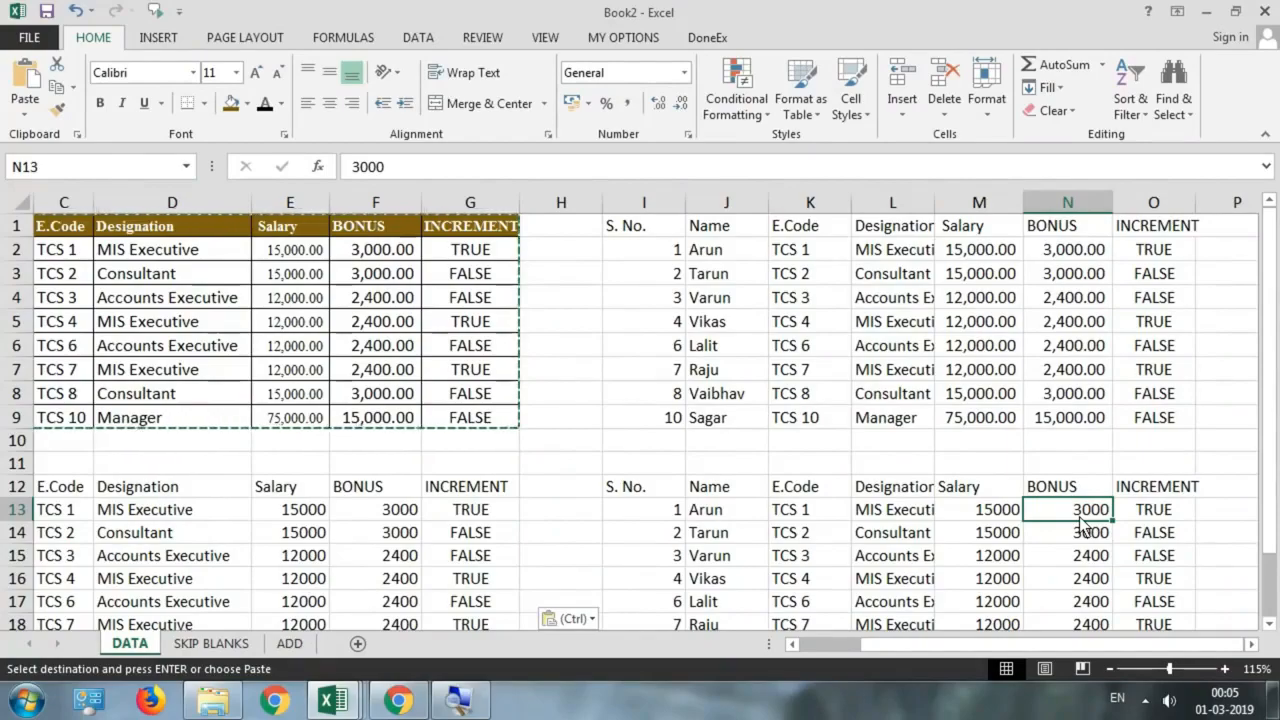
click(672, 495)
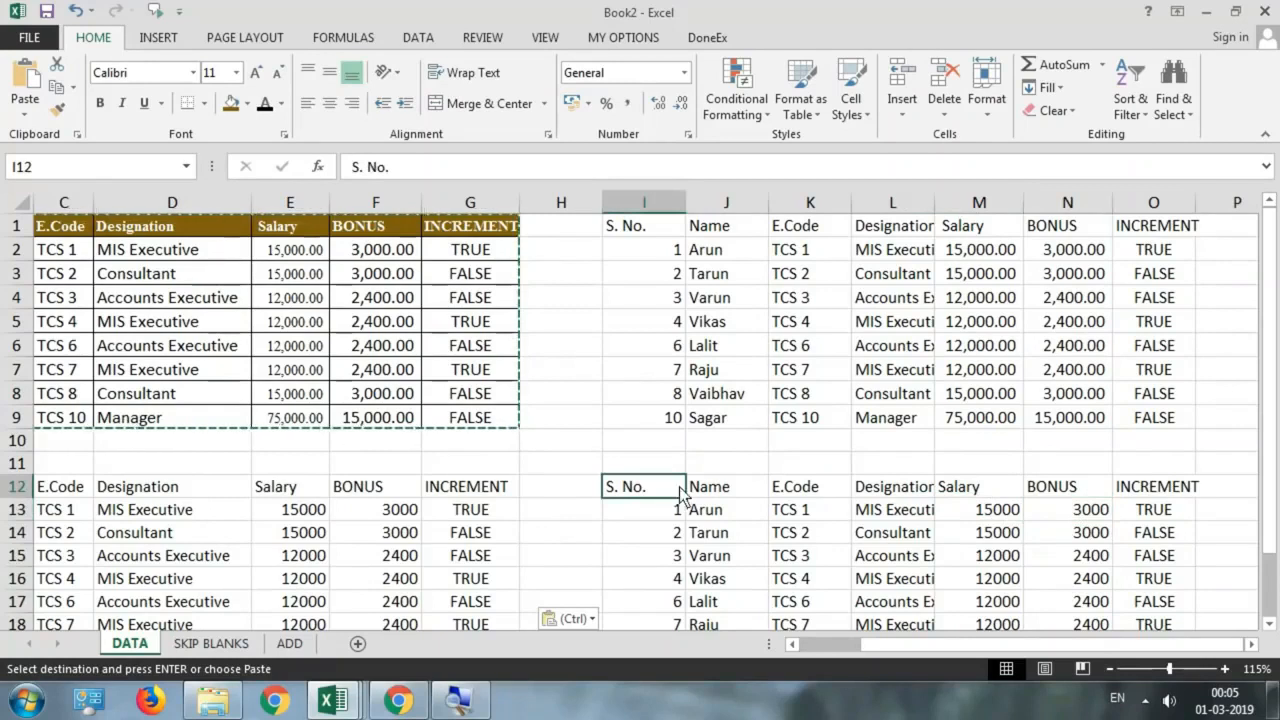
Step: Check the number formatting of the pasted BONUS and Salary columns against the source Salary column, and undo the values-only paste
scroll(680, 495, down, 1)
drag(1085, 440, 1078, 605)
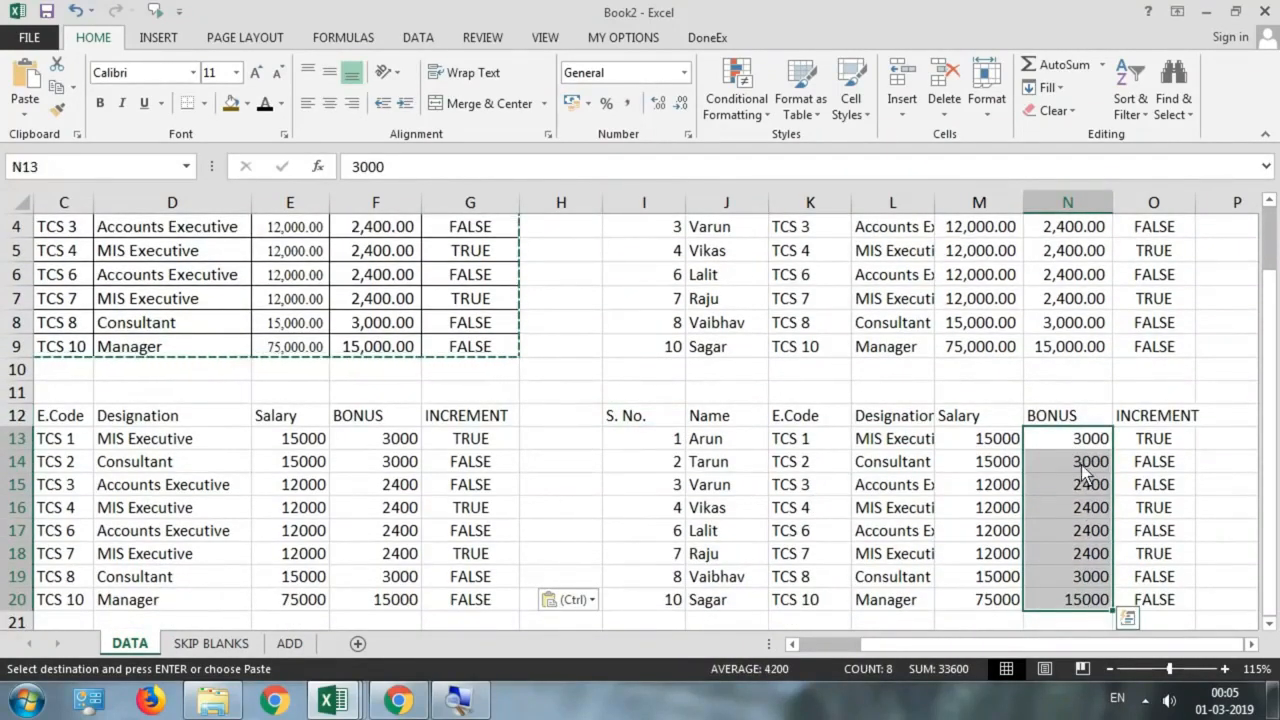
drag(1005, 445, 1000, 600)
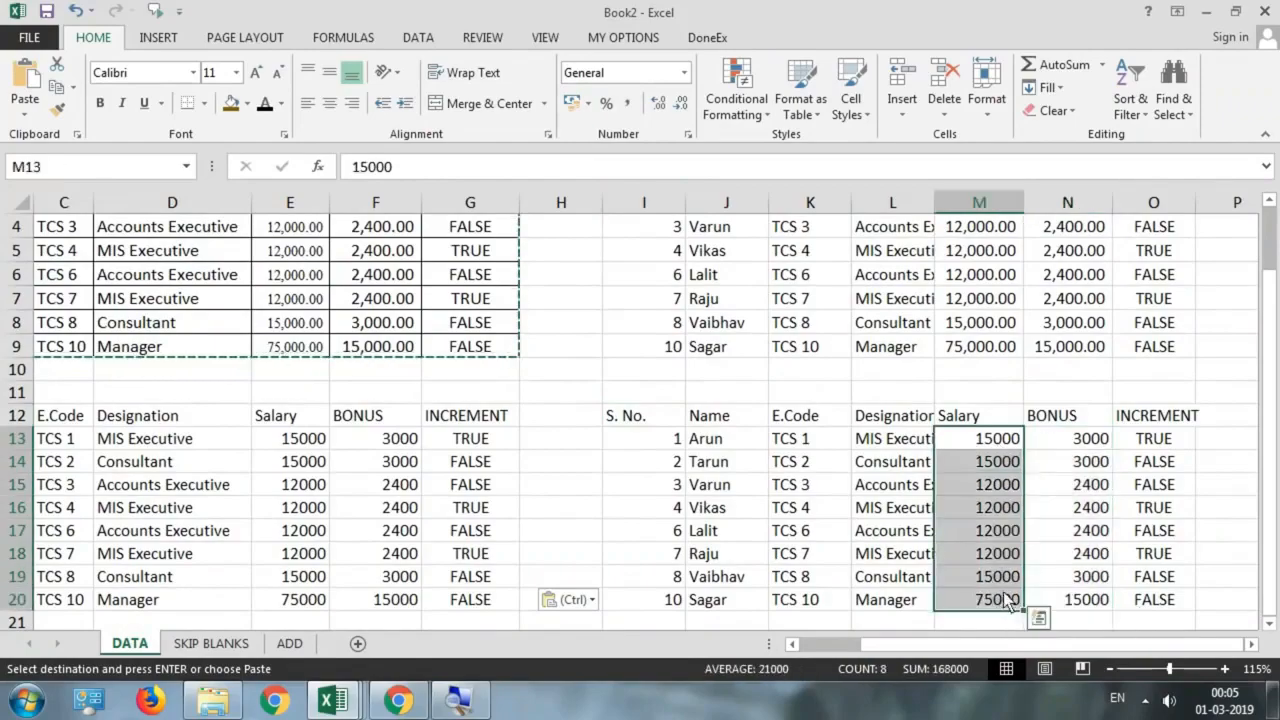
click(1000, 486)
click(1082, 488)
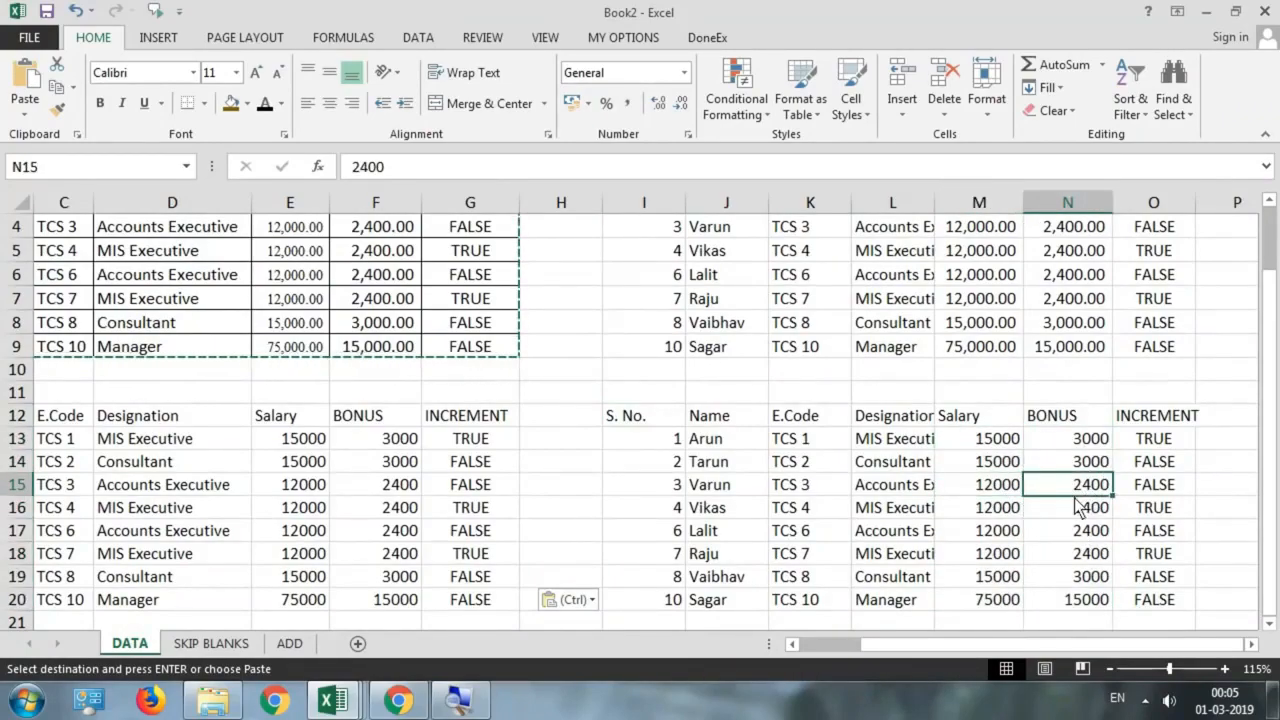
scroll(224, 318, up, 1)
click(306, 322)
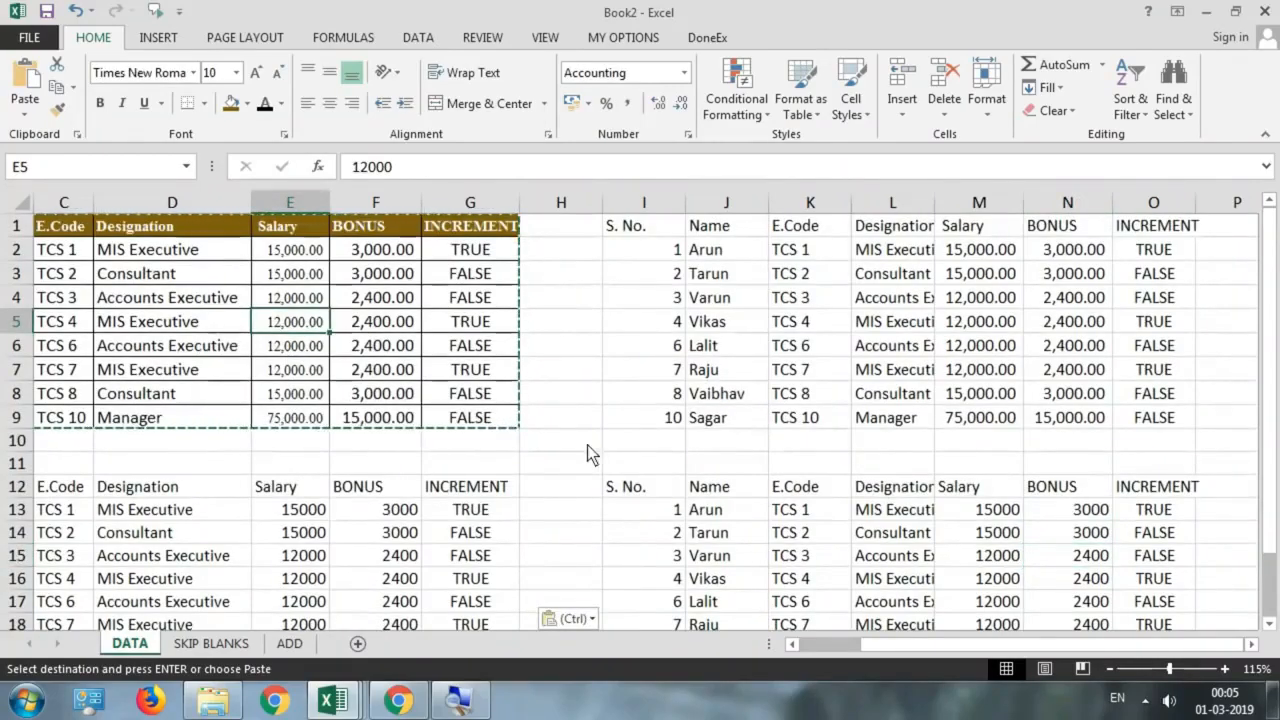
key(ctrl+z)
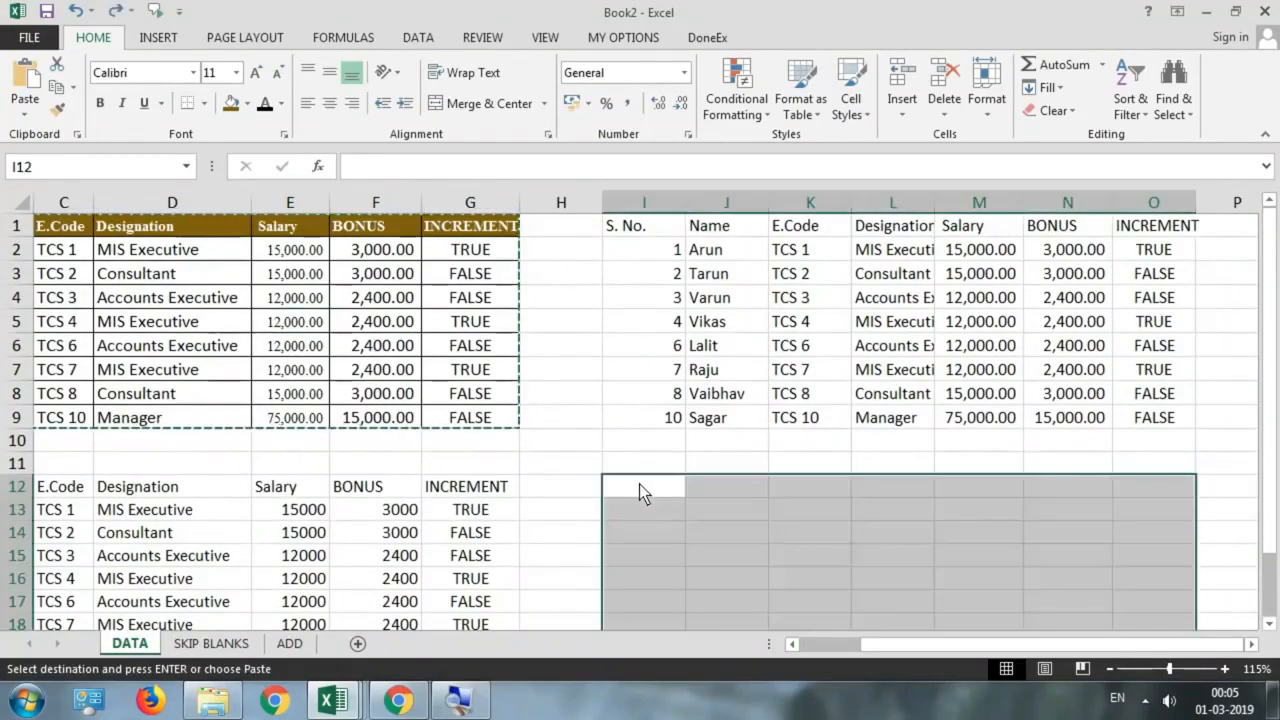
Step: Examine the access keys assigned to the different paste options, with cell I12 selected as the destination
click(640, 484)
click(25, 112)
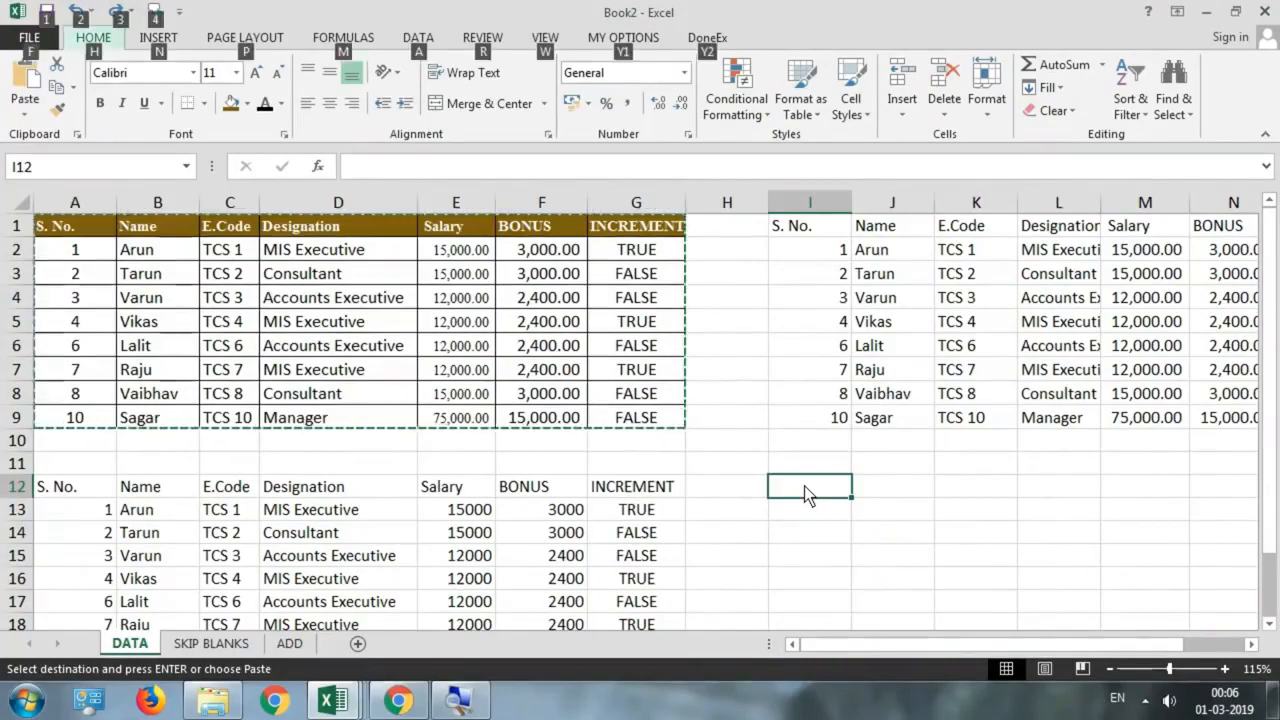
key(alt)
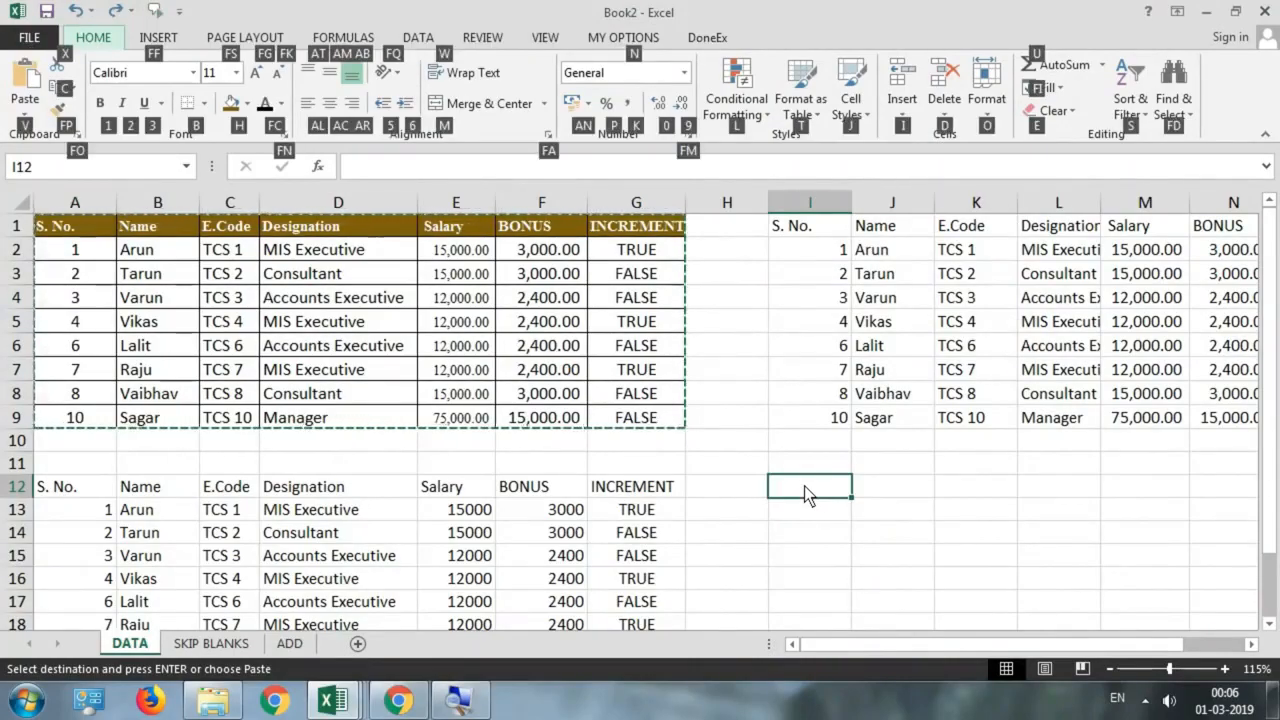
key(v)
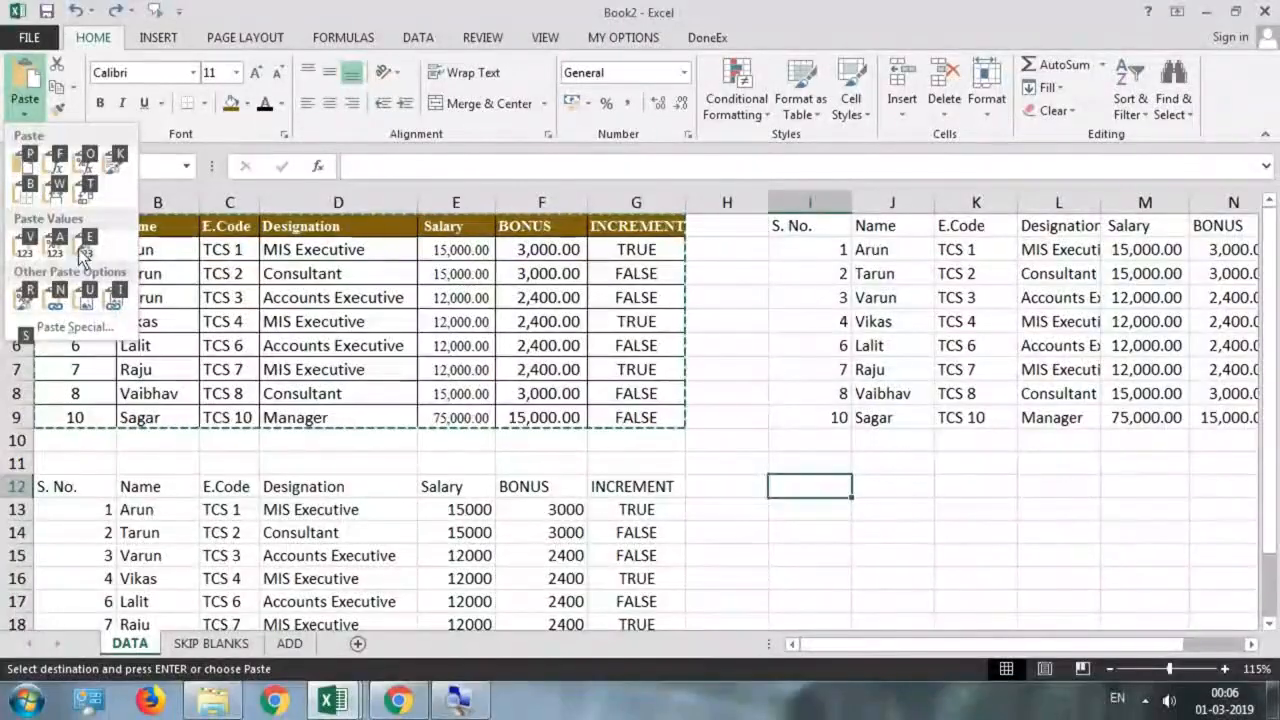
key(Escape)
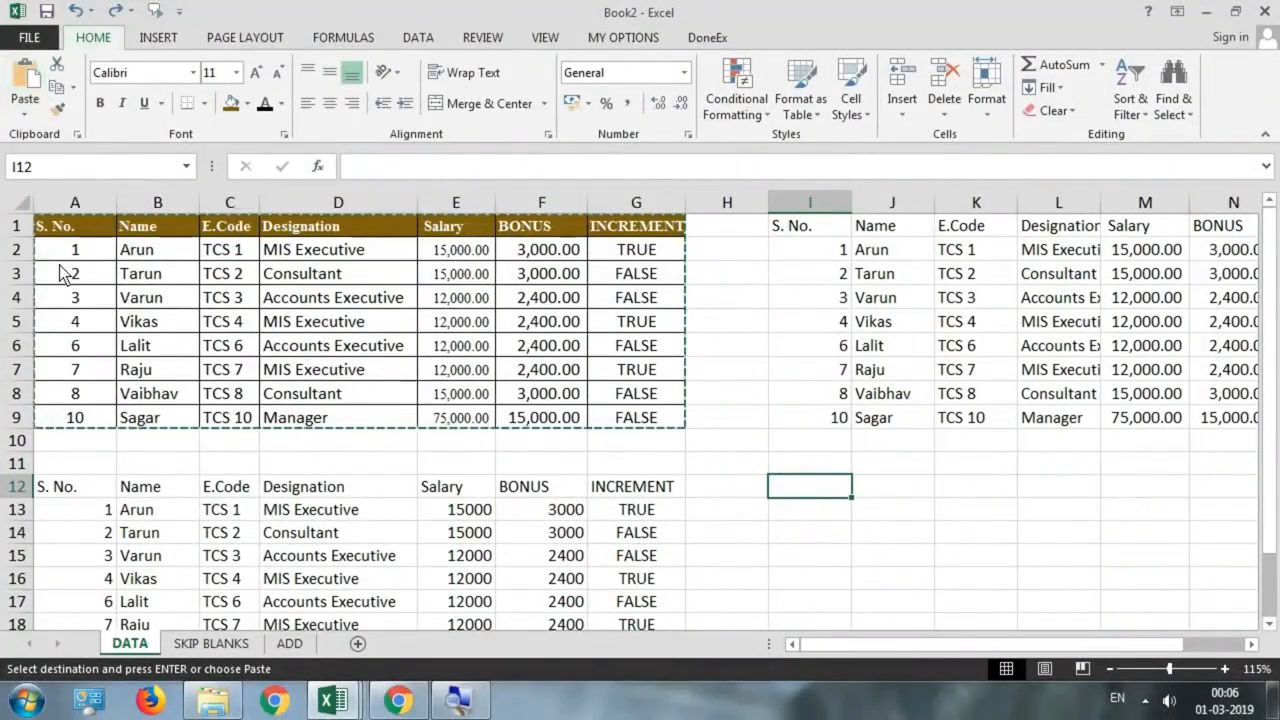
key(alt)
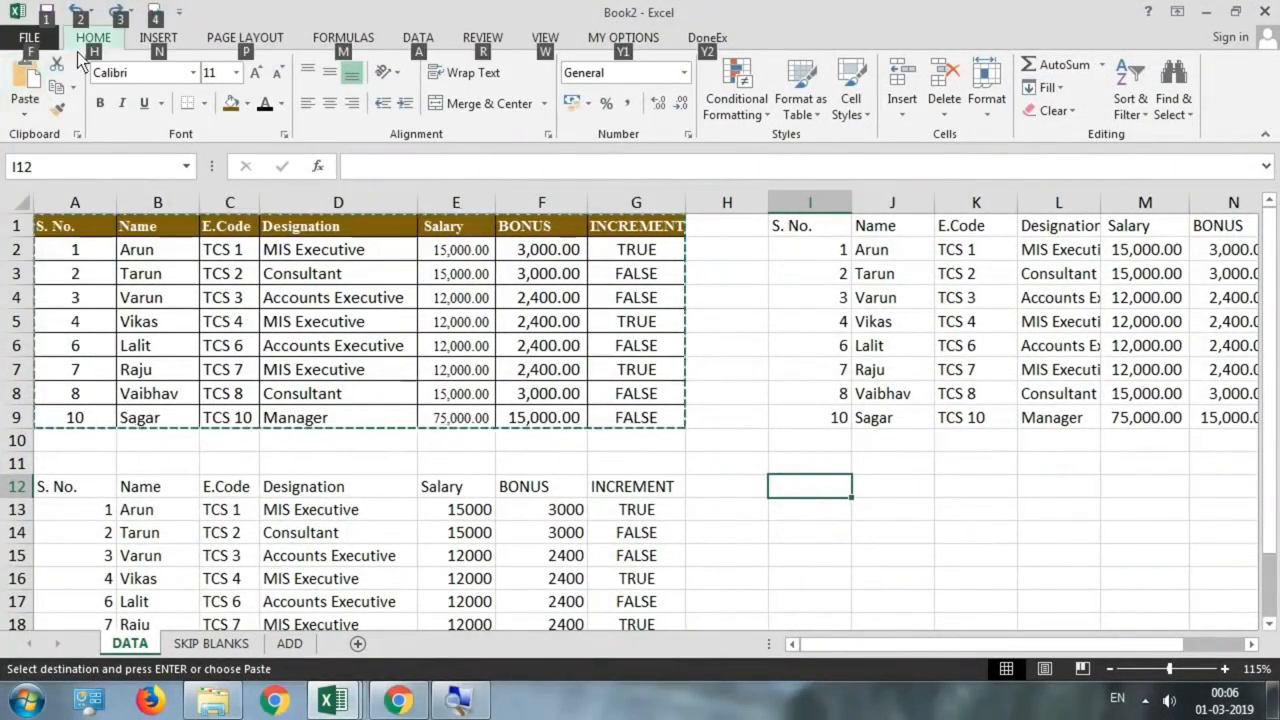
key(h)
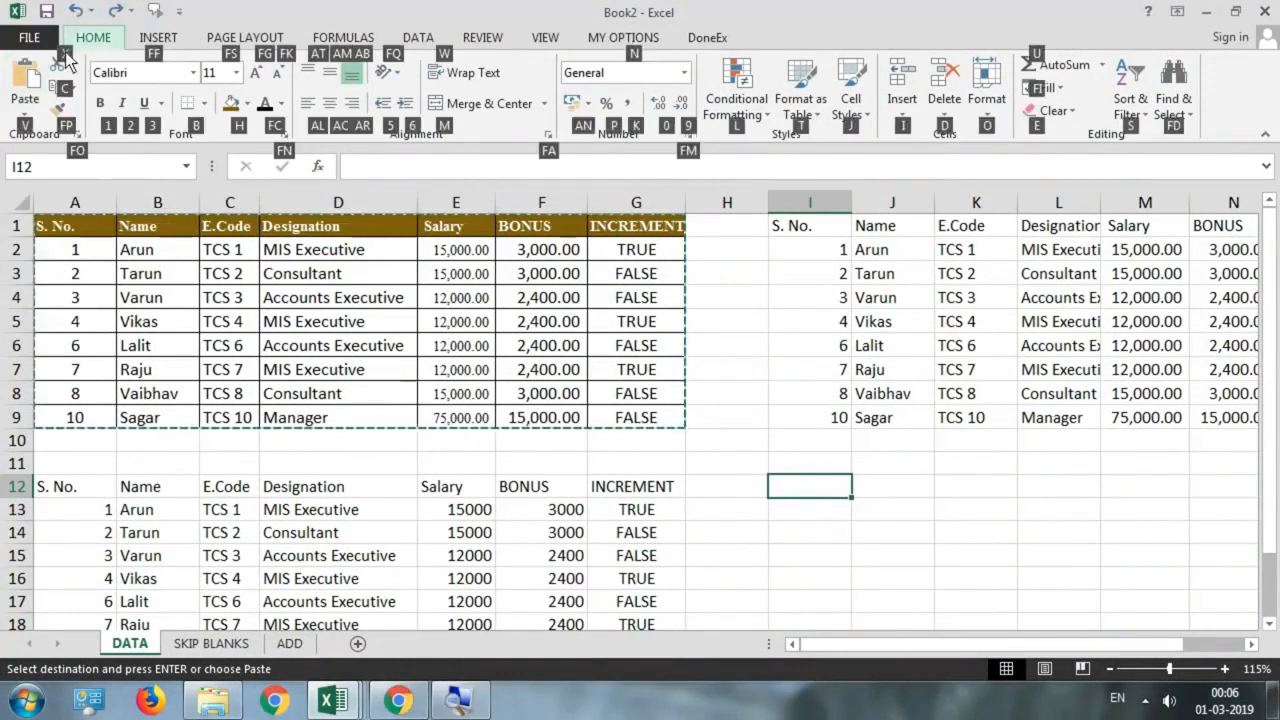
key(v)
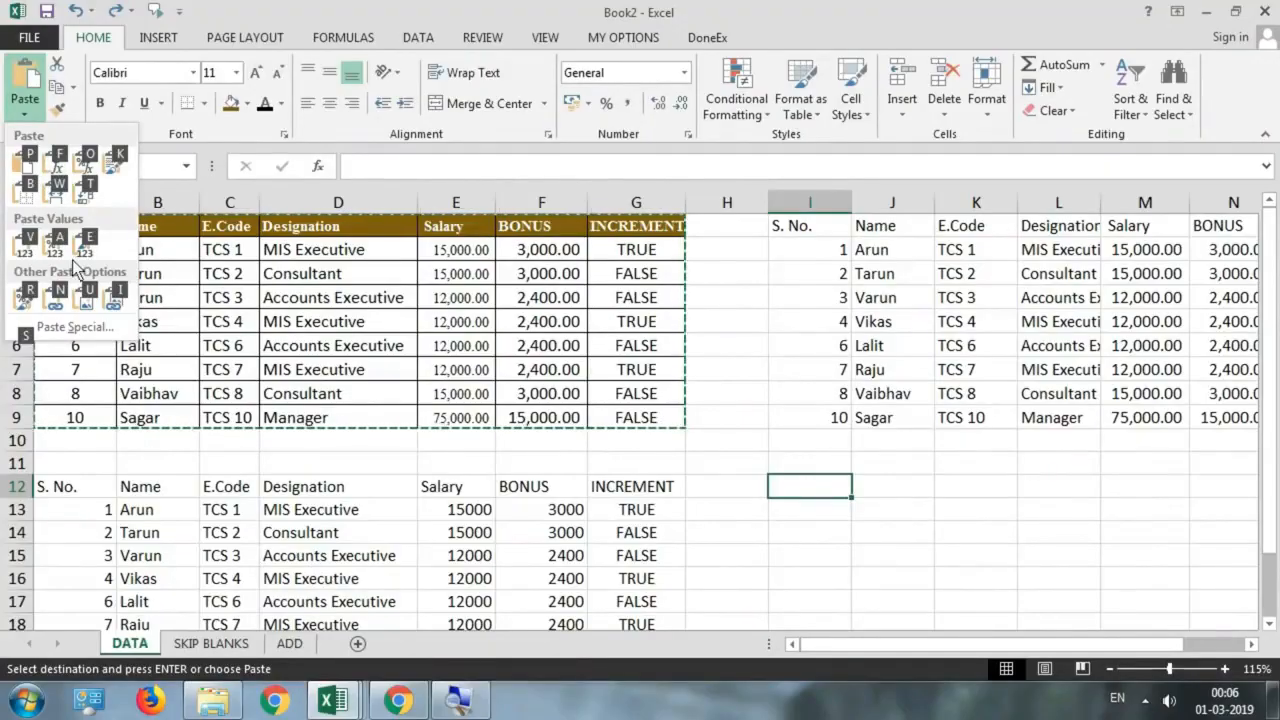
click(819, 487)
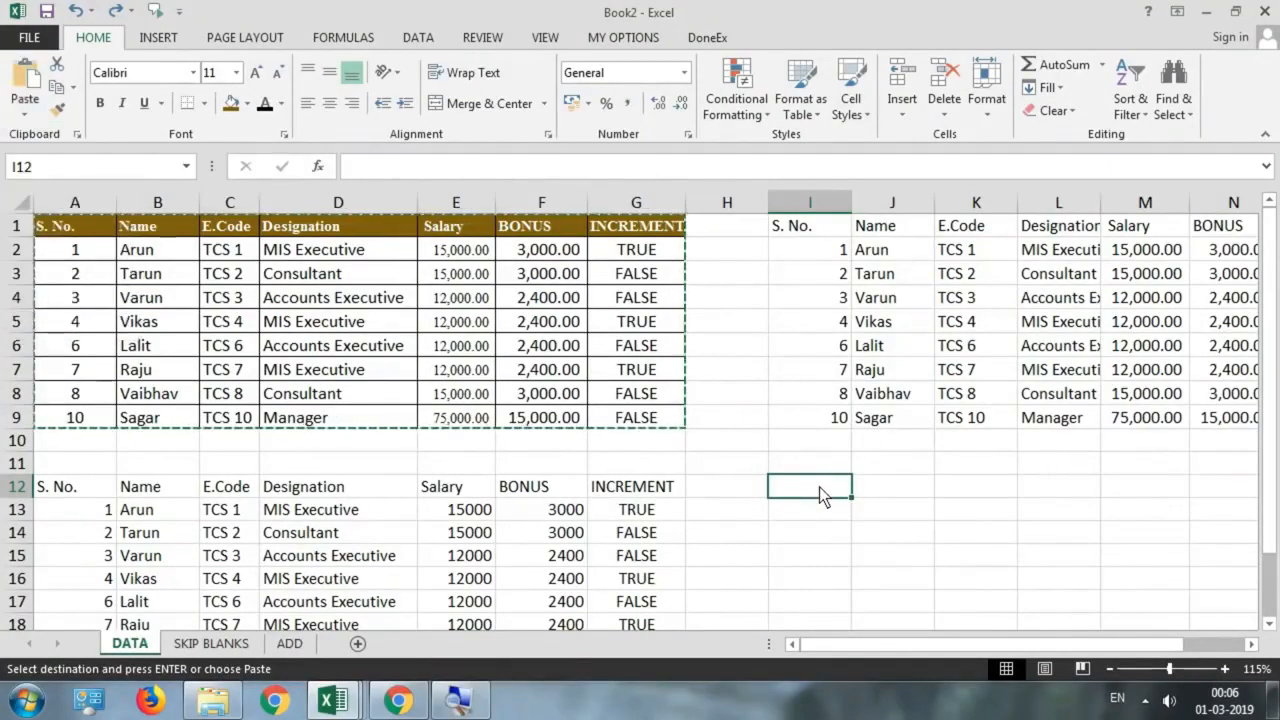
Step: Paste the copied table at cell I12 as values with number formatting, and check its Salary column
click(22, 118)
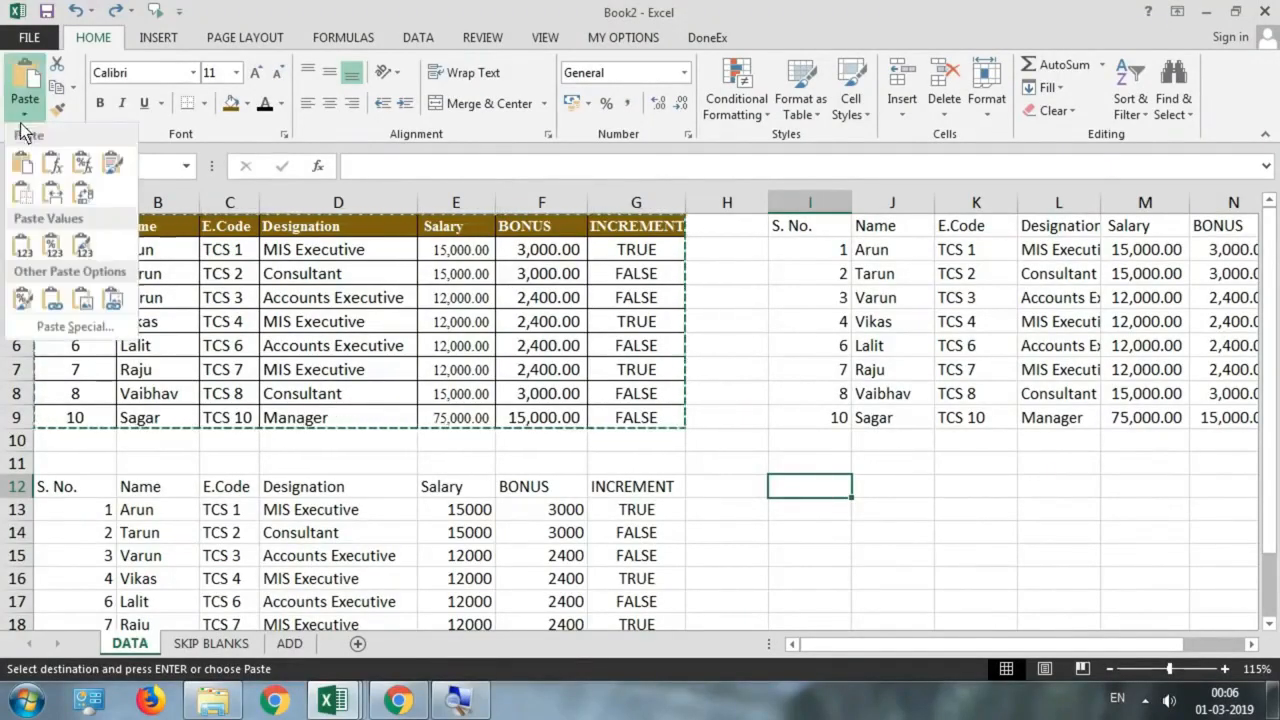
click(51, 247)
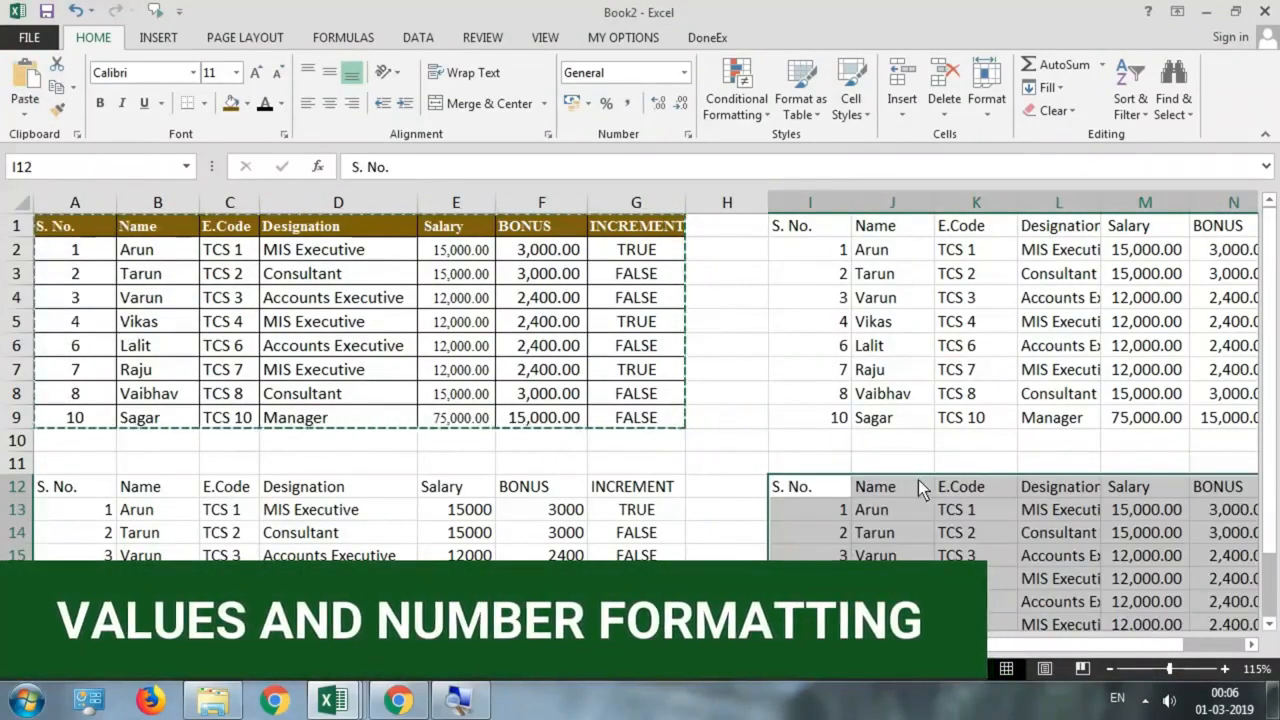
drag(1020, 645, 1140, 655)
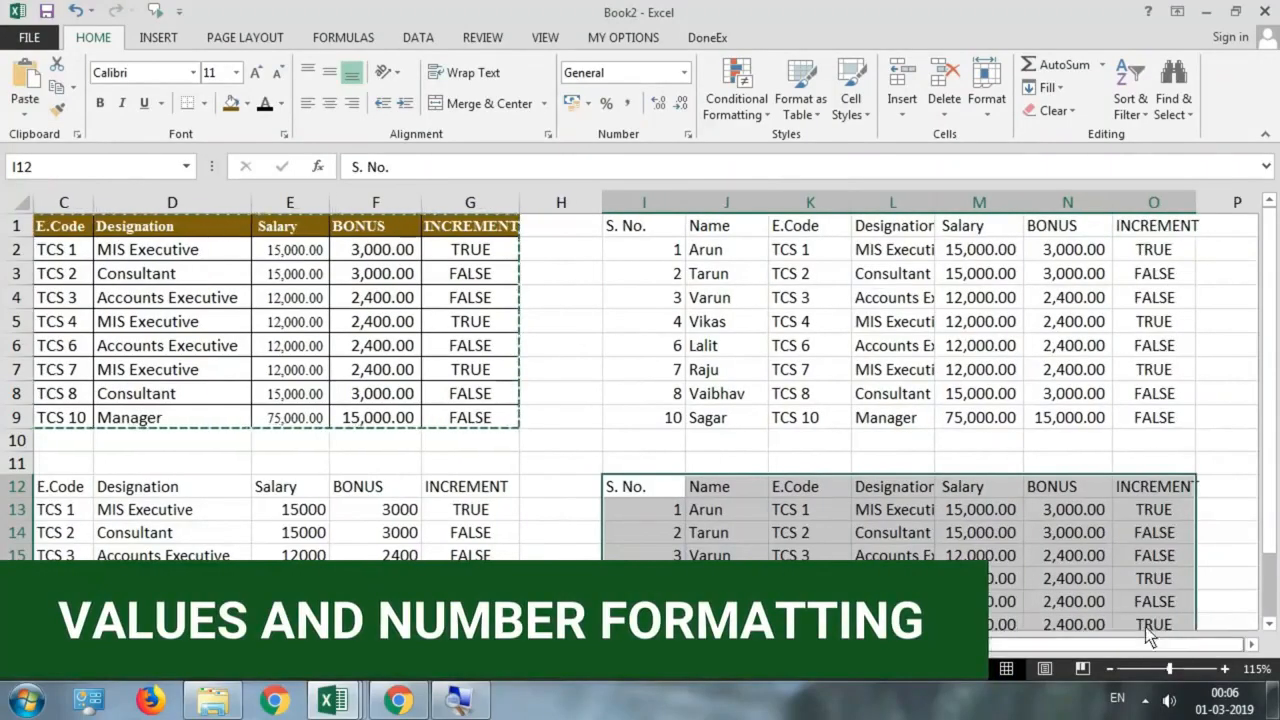
drag(1010, 510, 985, 621)
scroll(978, 595, down, 1)
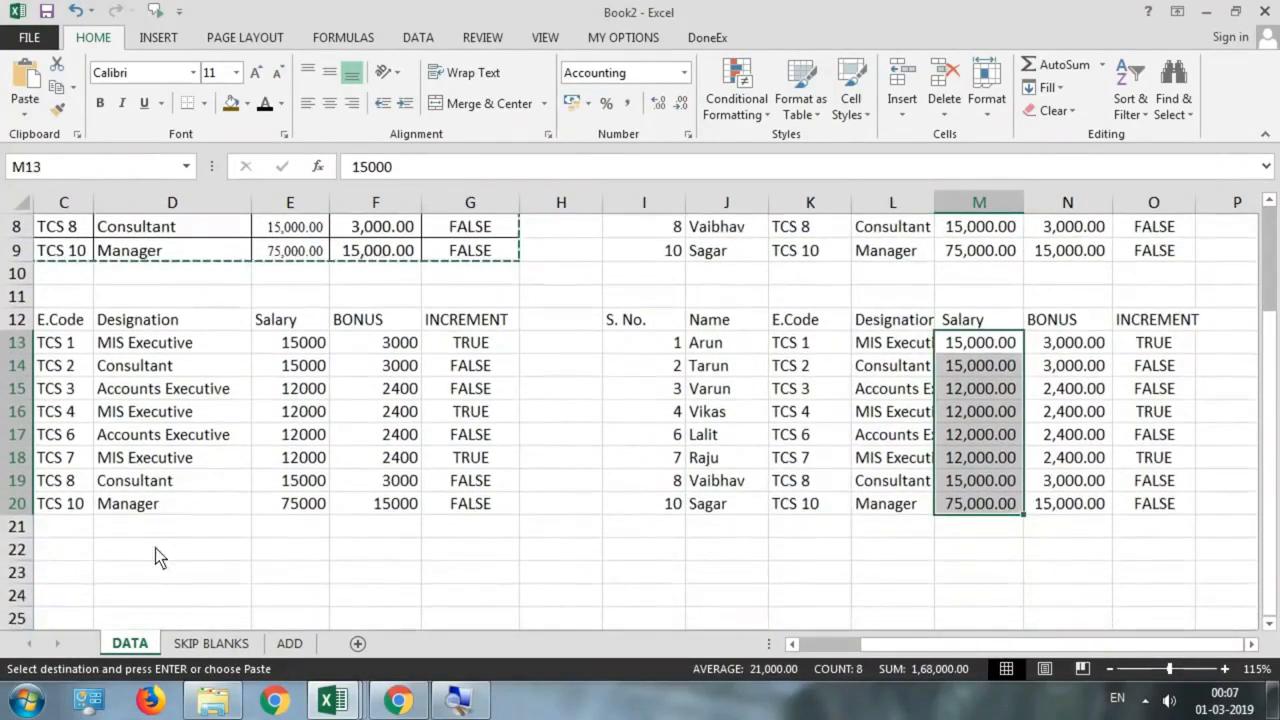
Step: Paste the copied table as values only at cell C22 for comparison with the number-formatted paste
click(67, 552)
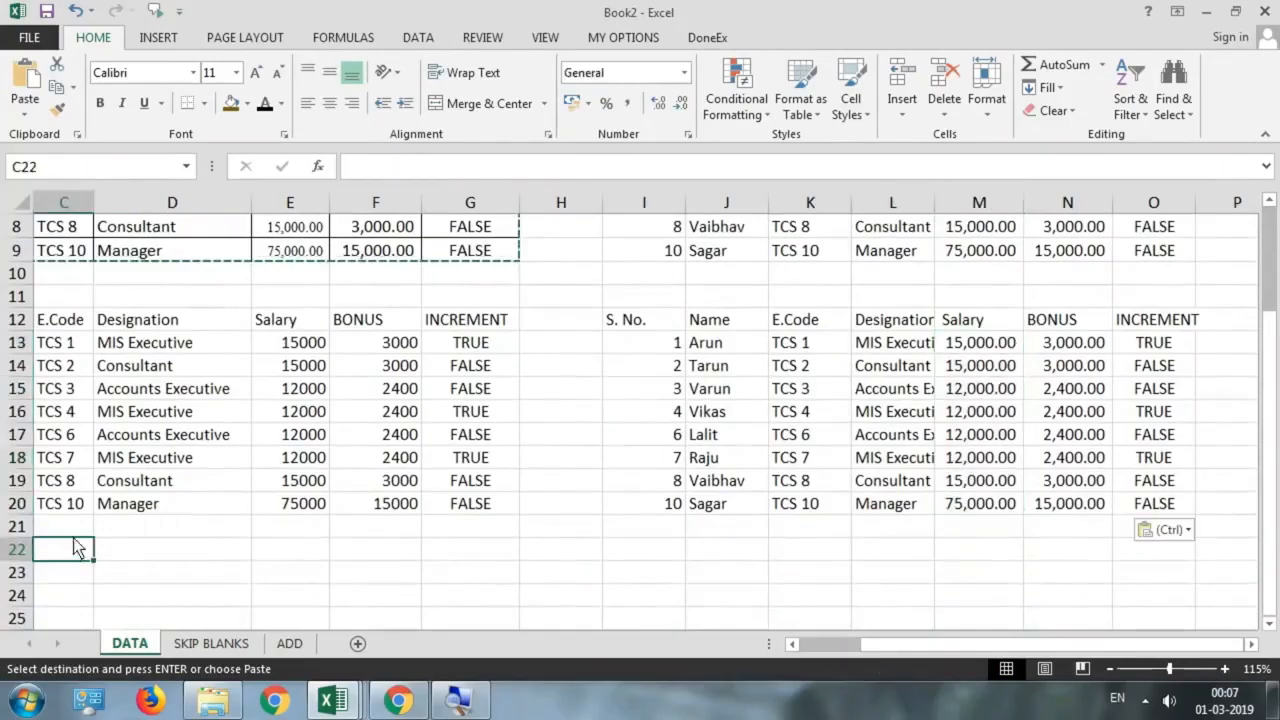
click(27, 112)
click(25, 253)
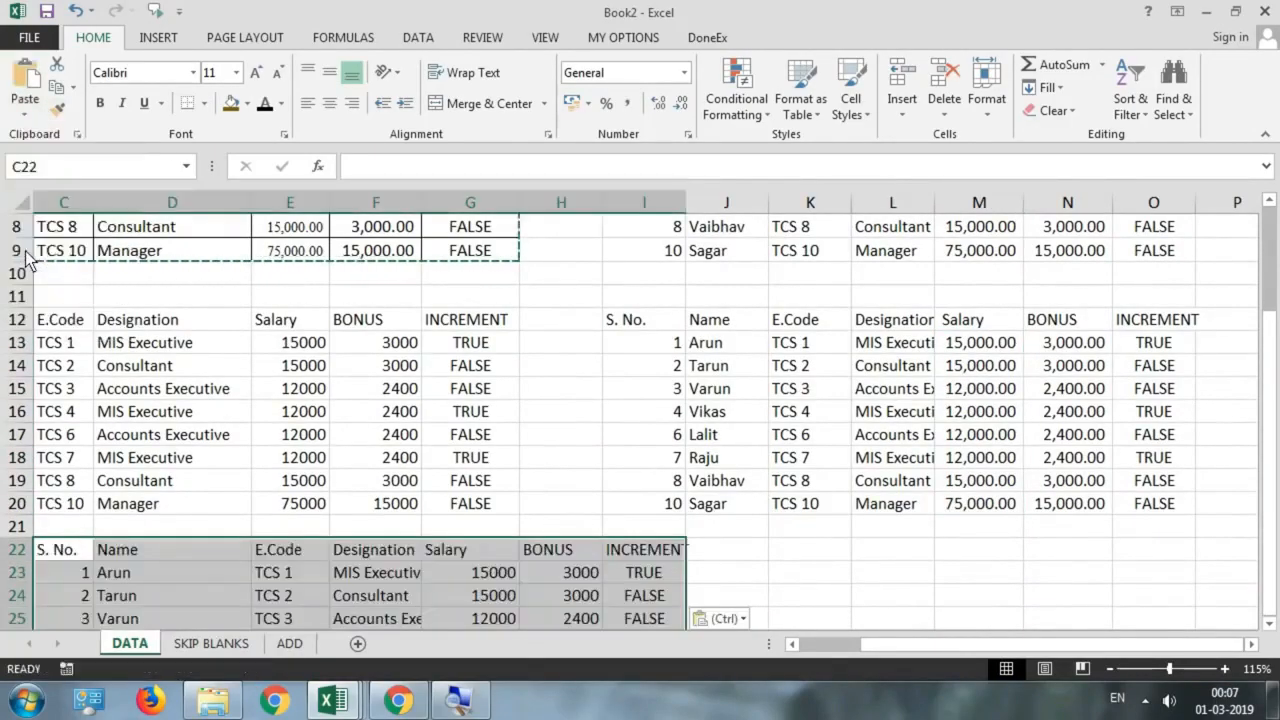
scroll(505, 590, down, 2)
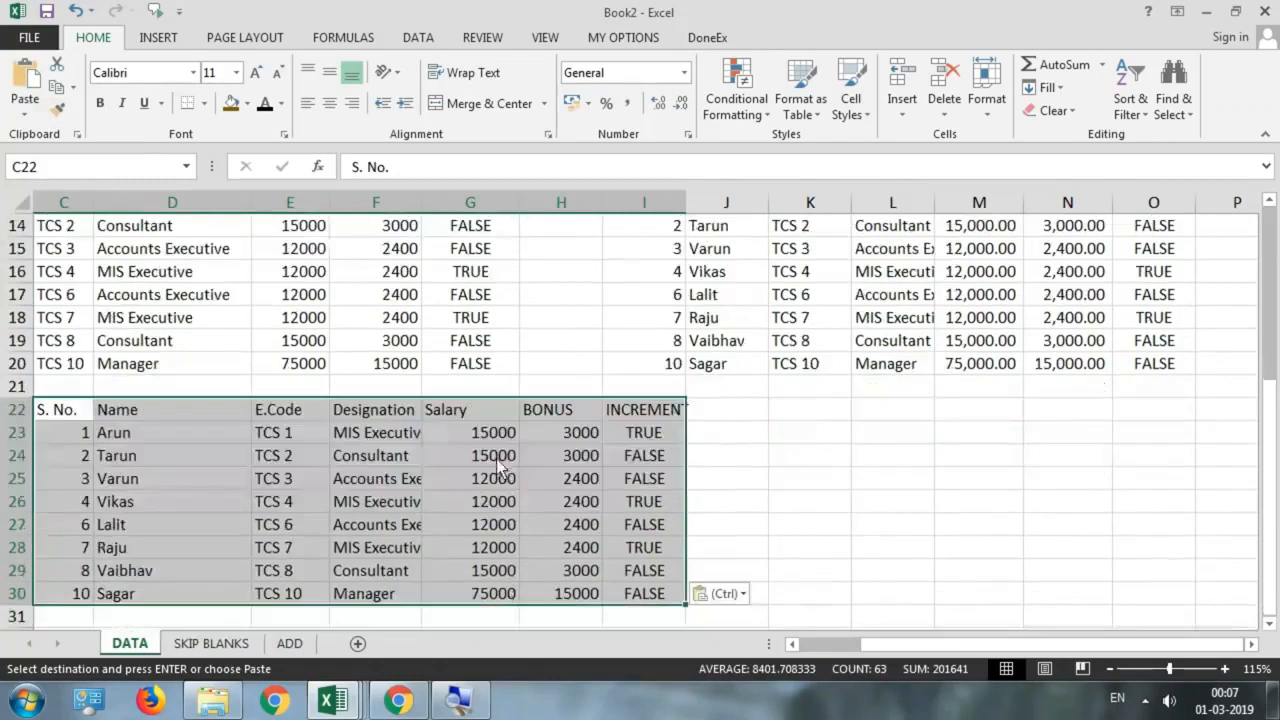
Step: Compare the Salary and BONUS cells of the values-only paste with those of the paste that keeps number formatting
scroll(491, 480, up, 2)
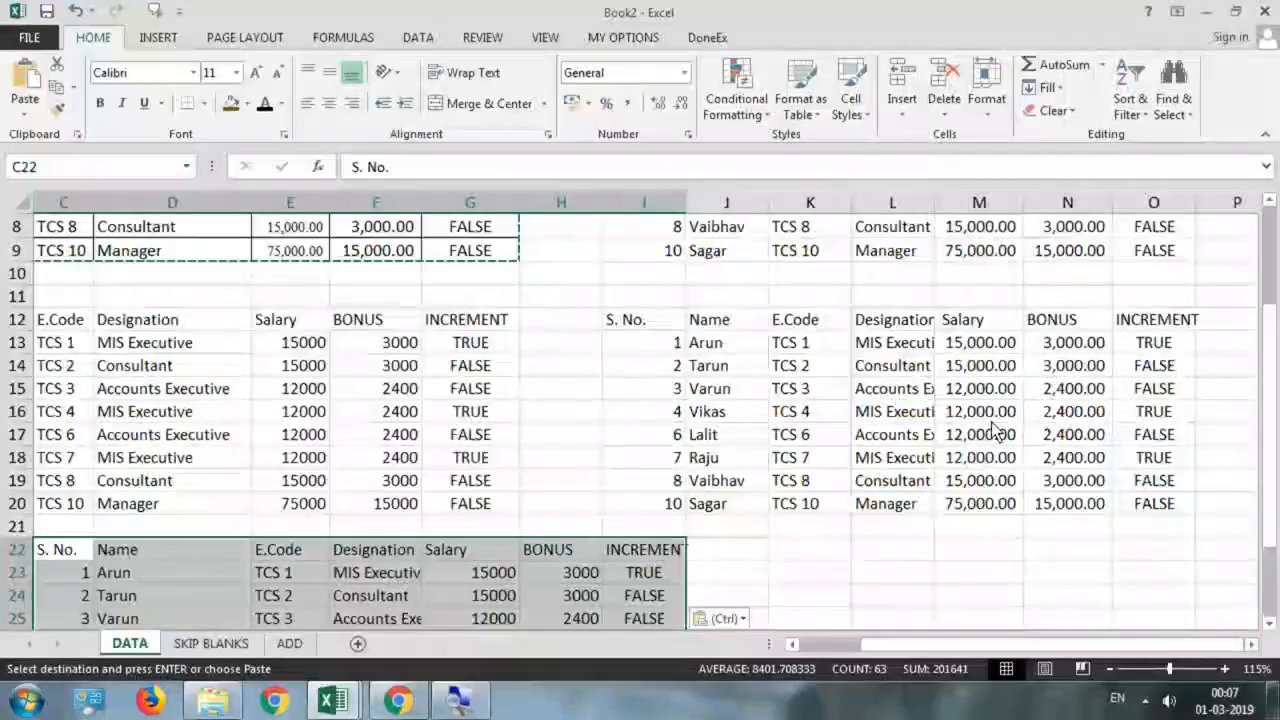
scroll(571, 490, down, 1)
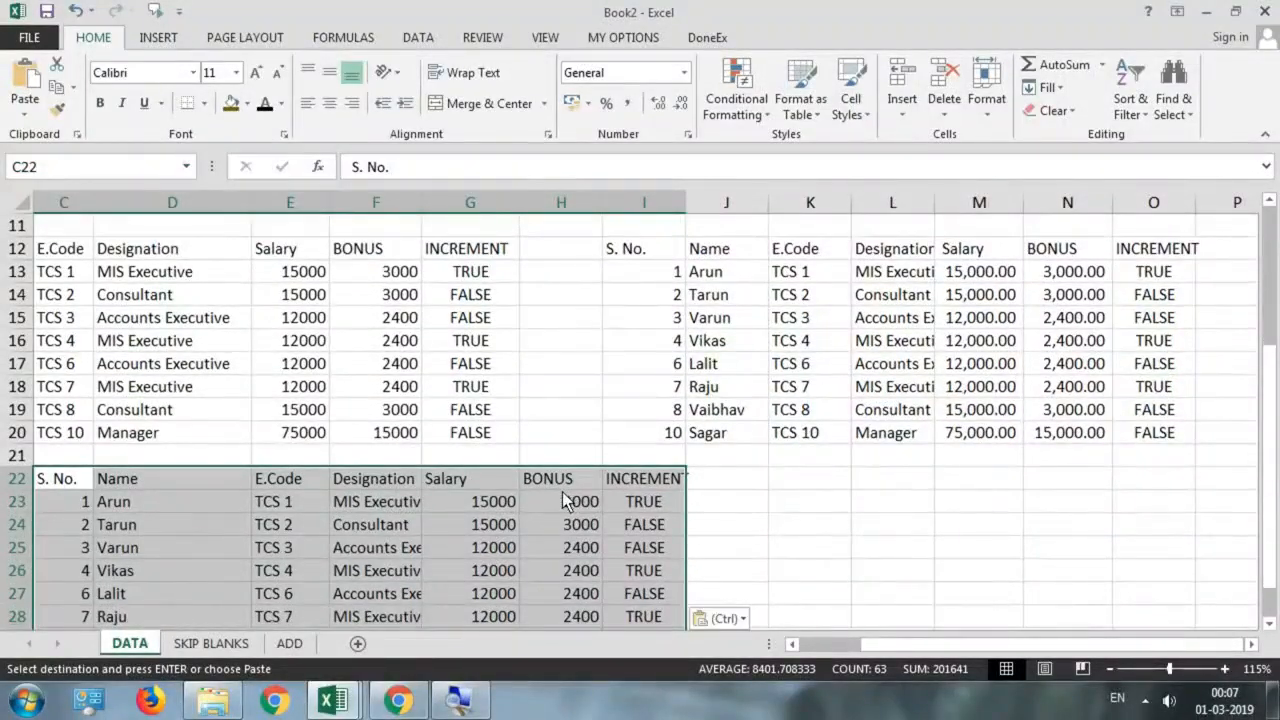
scroll(565, 500, down, 1)
scroll(995, 345, up, 1)
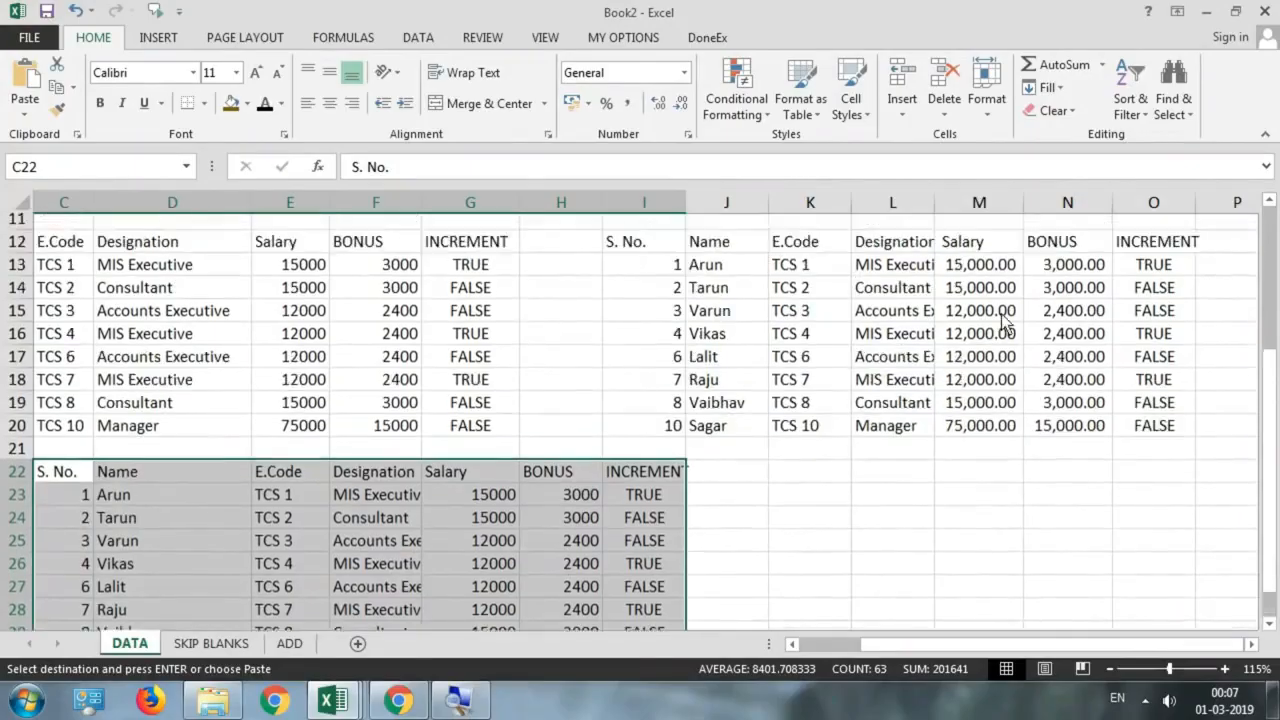
mouse_move(1072, 268)
mouse_down()
mouse_move(1080, 310)
mouse_move(1080, 285)
mouse_up()
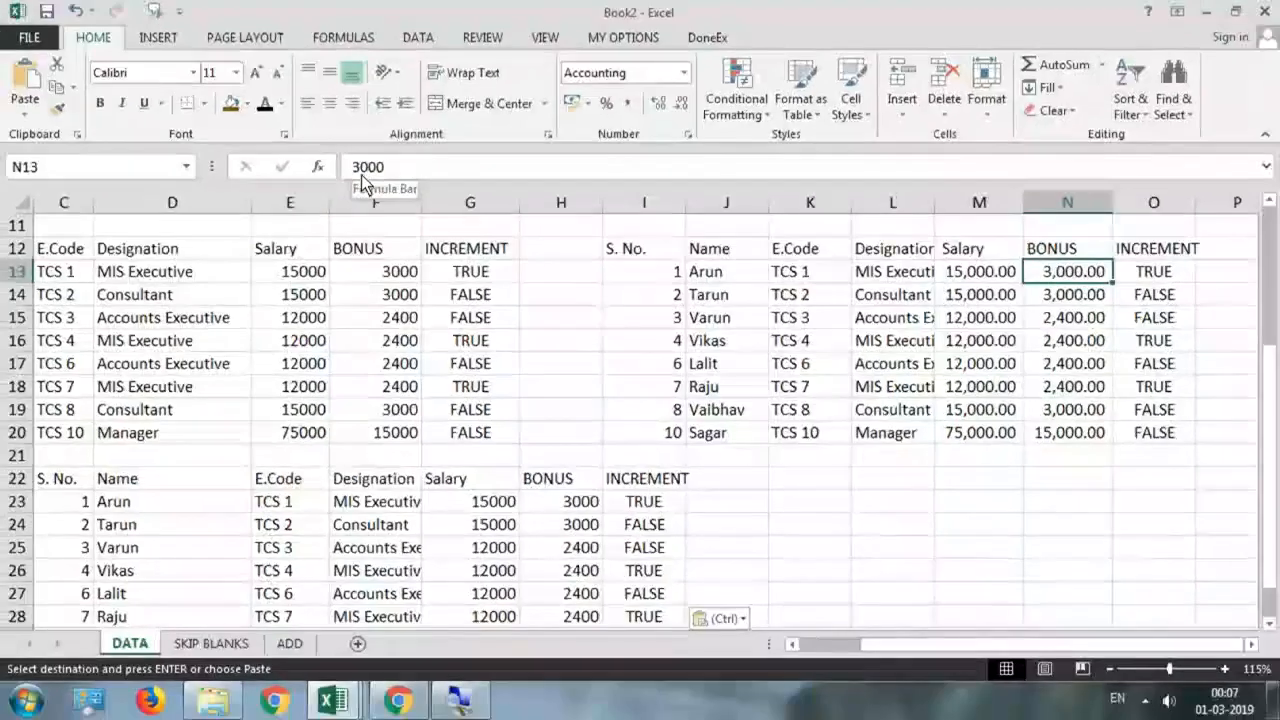
click(570, 512)
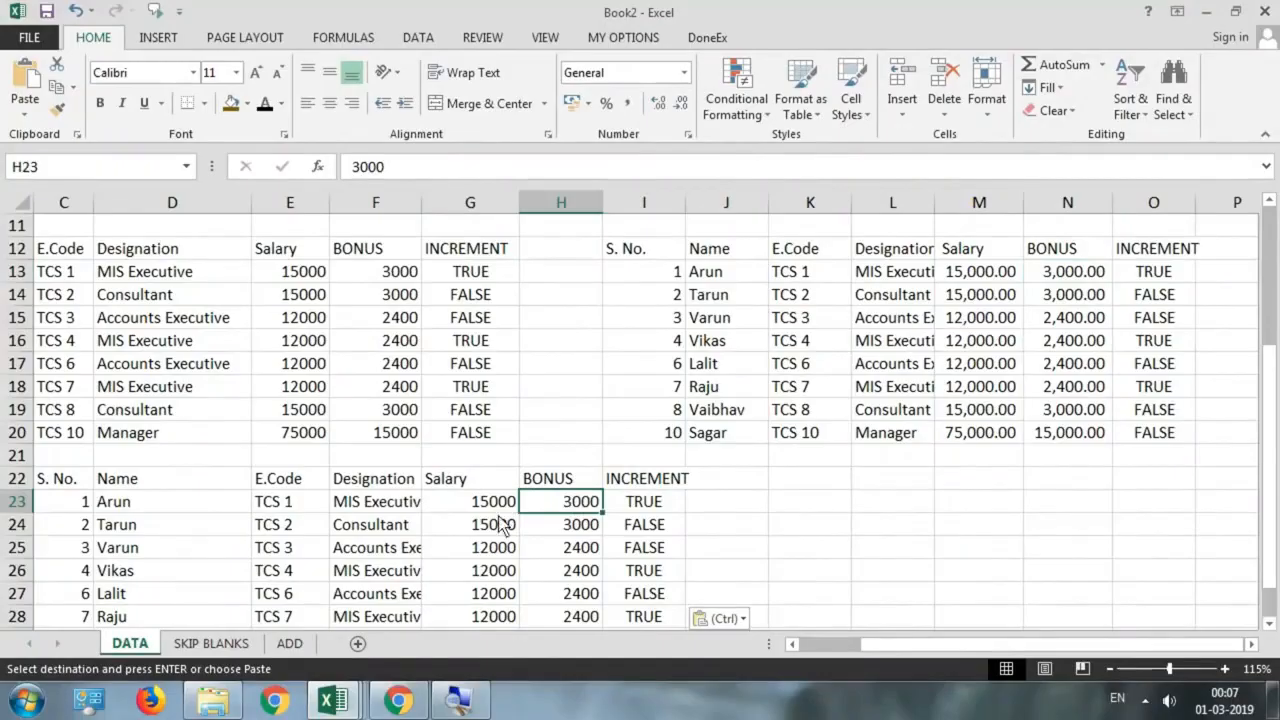
drag(500, 503, 500, 612)
click(985, 280)
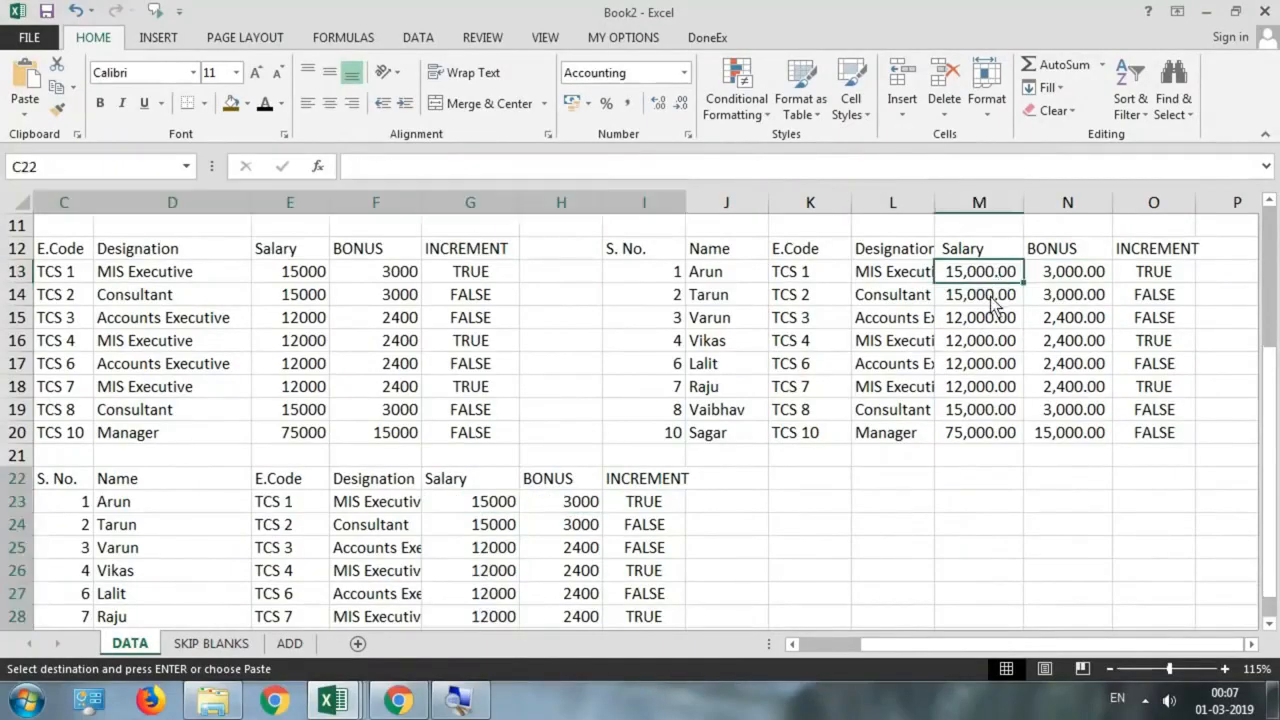
Step: Undo the values-only paste at cell C22 and the number-formatted paste at cell I12
key(ctrl+z)
key(ctrl+z)
scroll(720, 300, up, 3)
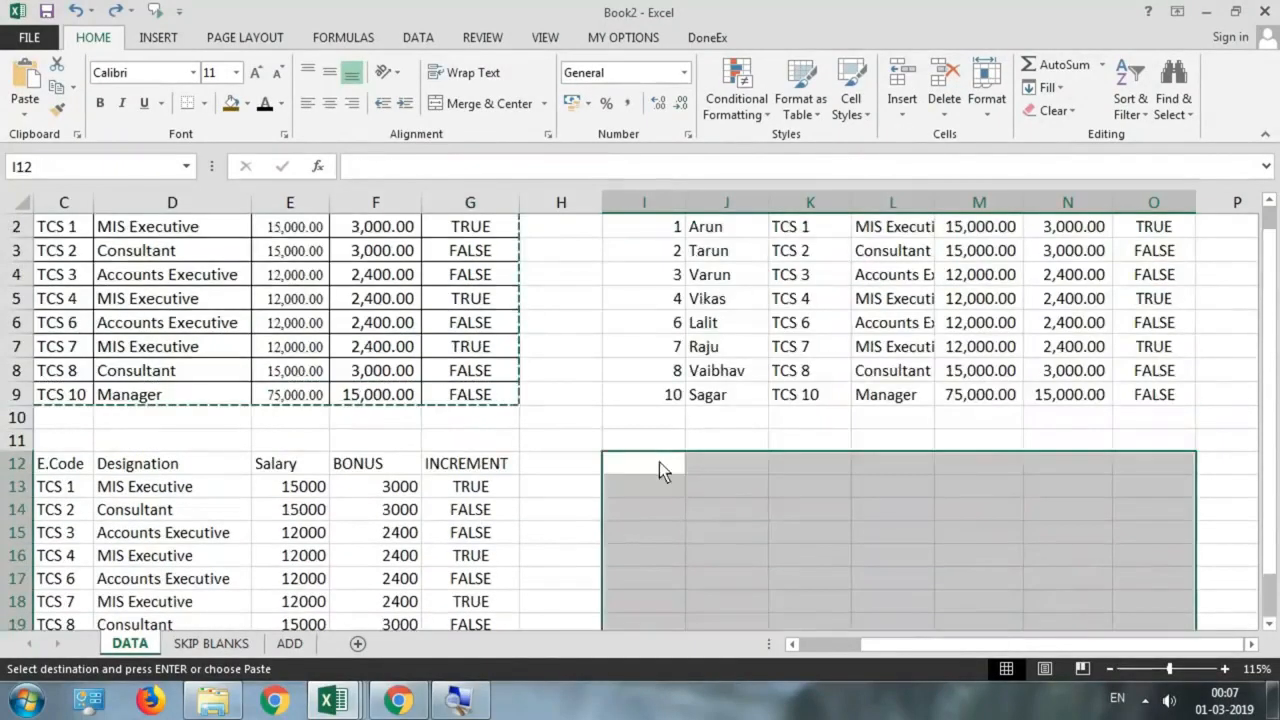
Step: Try pasting the copied table at cell I12 as values with source formatting, inspecting its first Salary and BONUS cells before undoing the paste
click(659, 462)
click(24, 112)
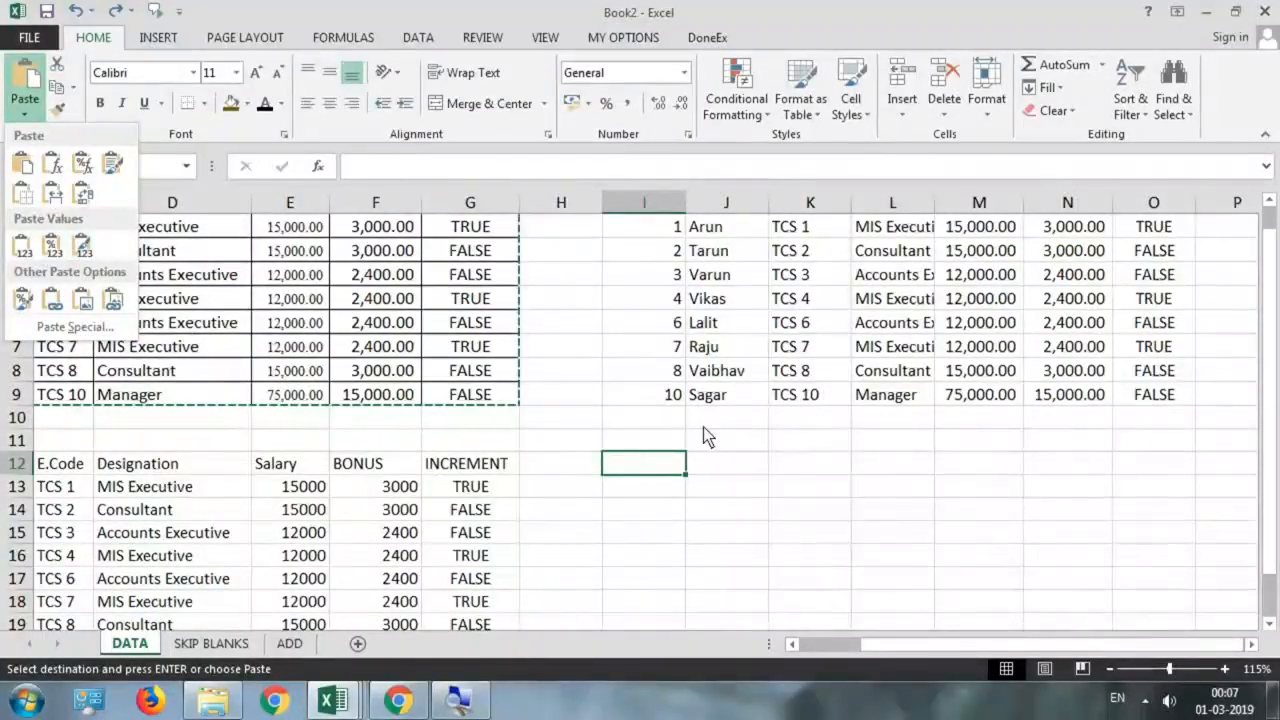
click(90, 248)
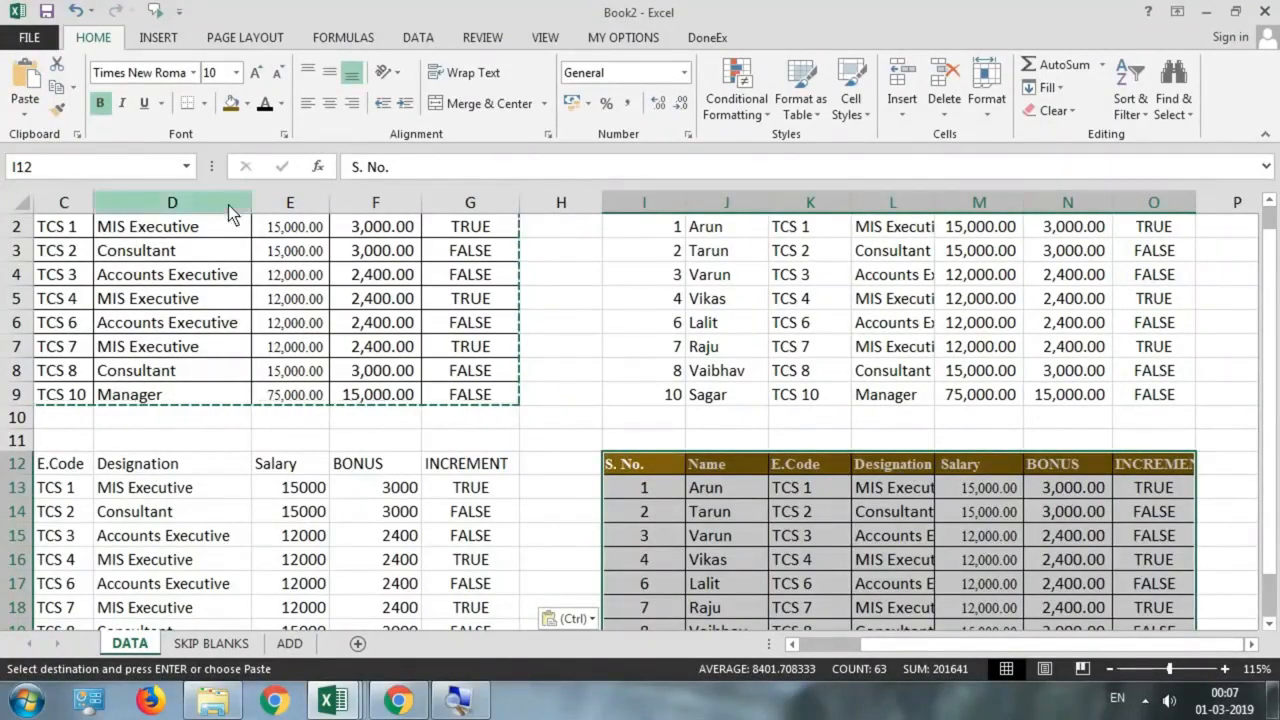
scroll(300, 280, up, 1)
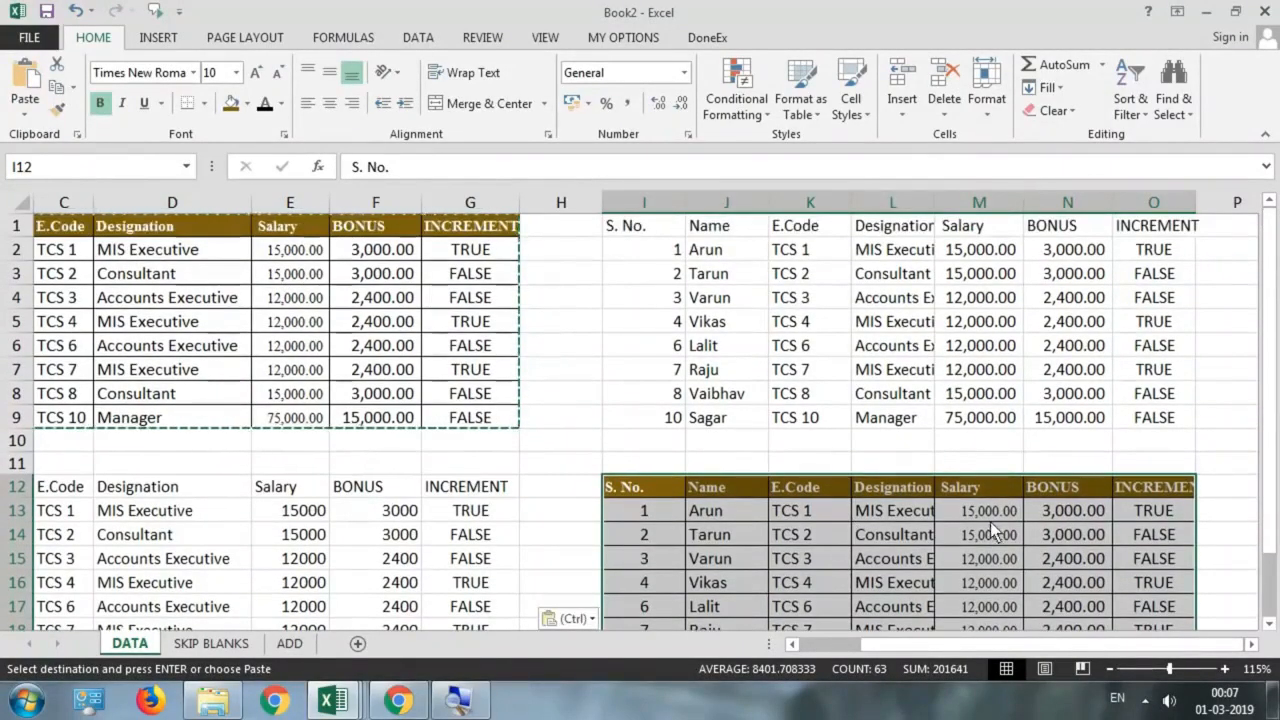
click(990, 512)
click(1058, 512)
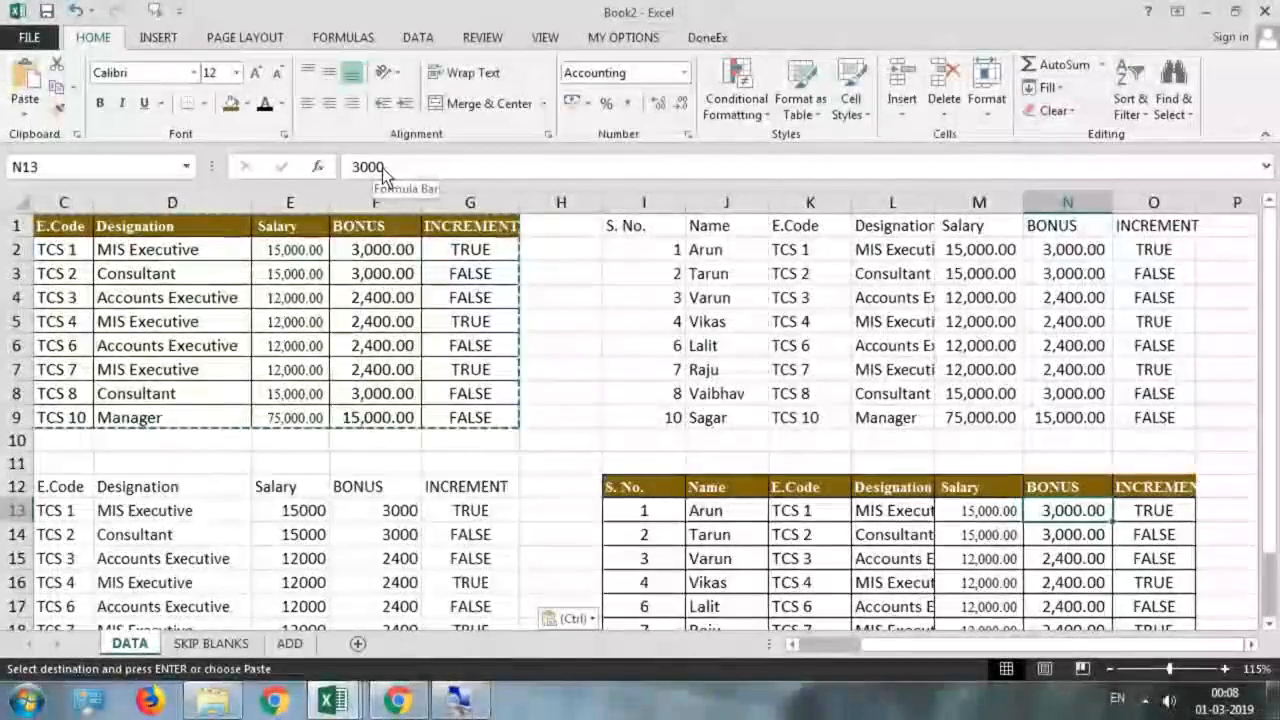
key(ctrl+z)
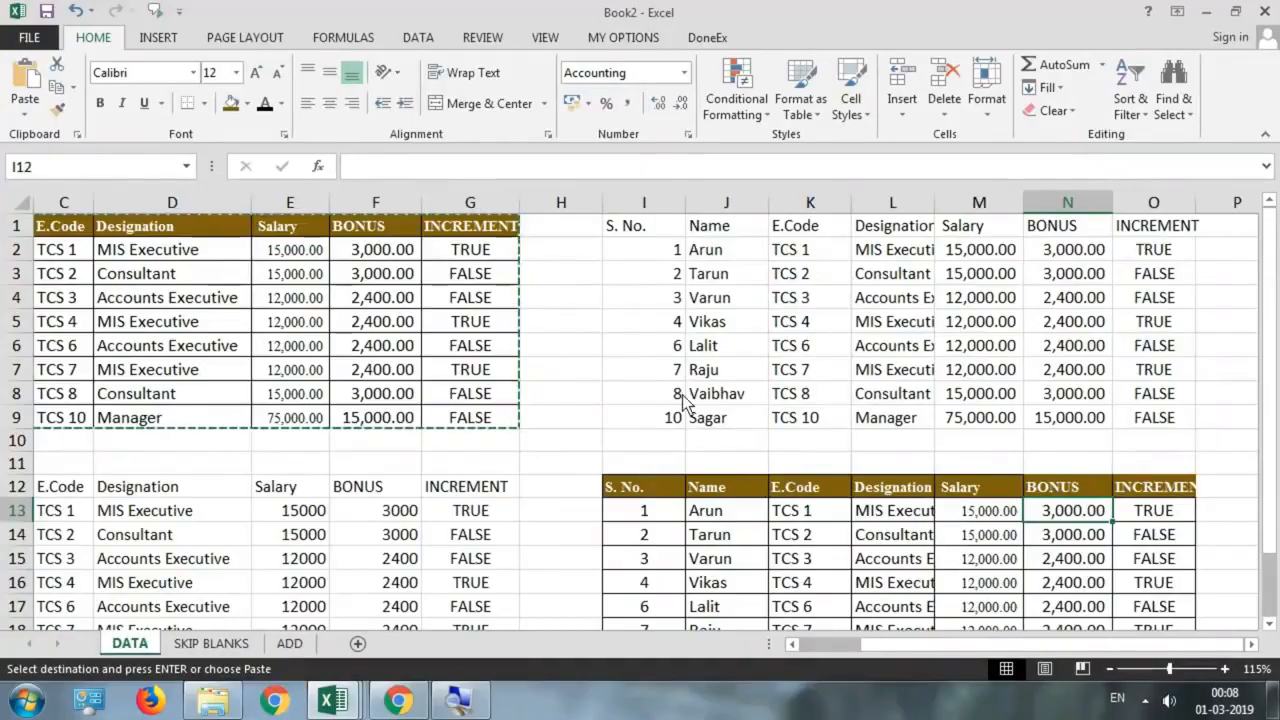
Step: Try pasting only the copied table's formatting at cell I12, and undo the paste after viewing the empty formatted grid
click(22, 112)
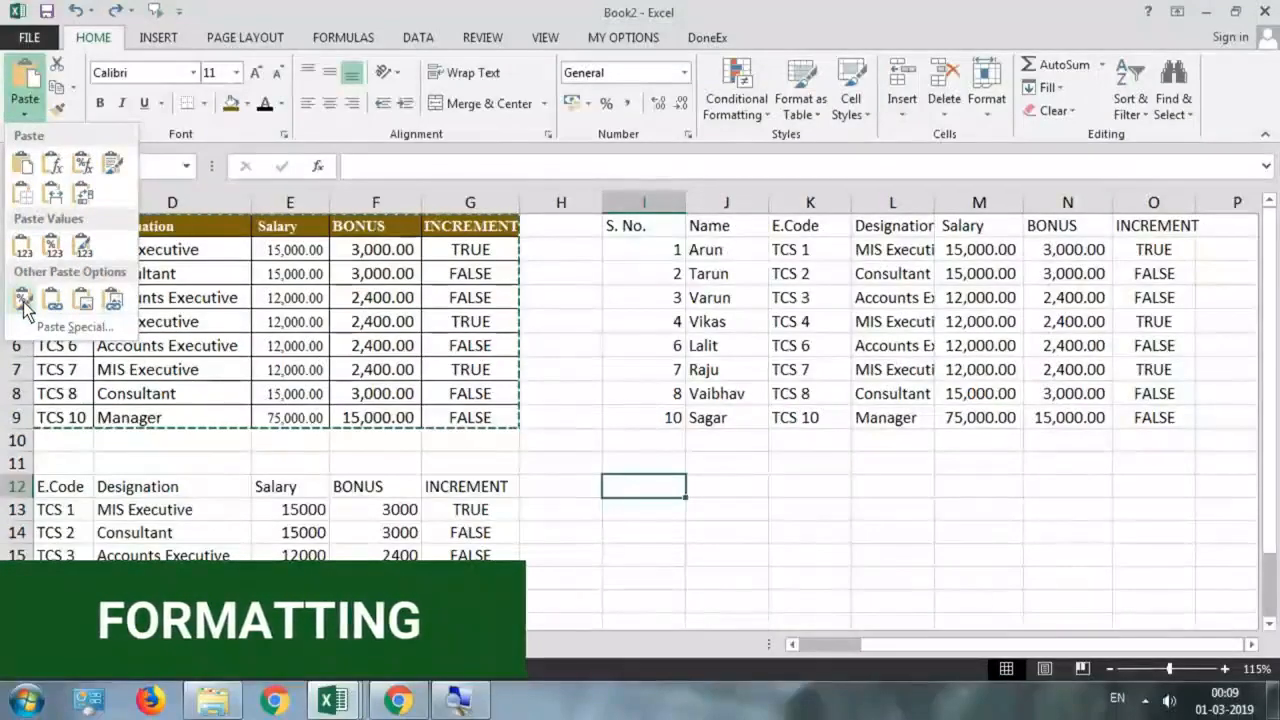
click(25, 302)
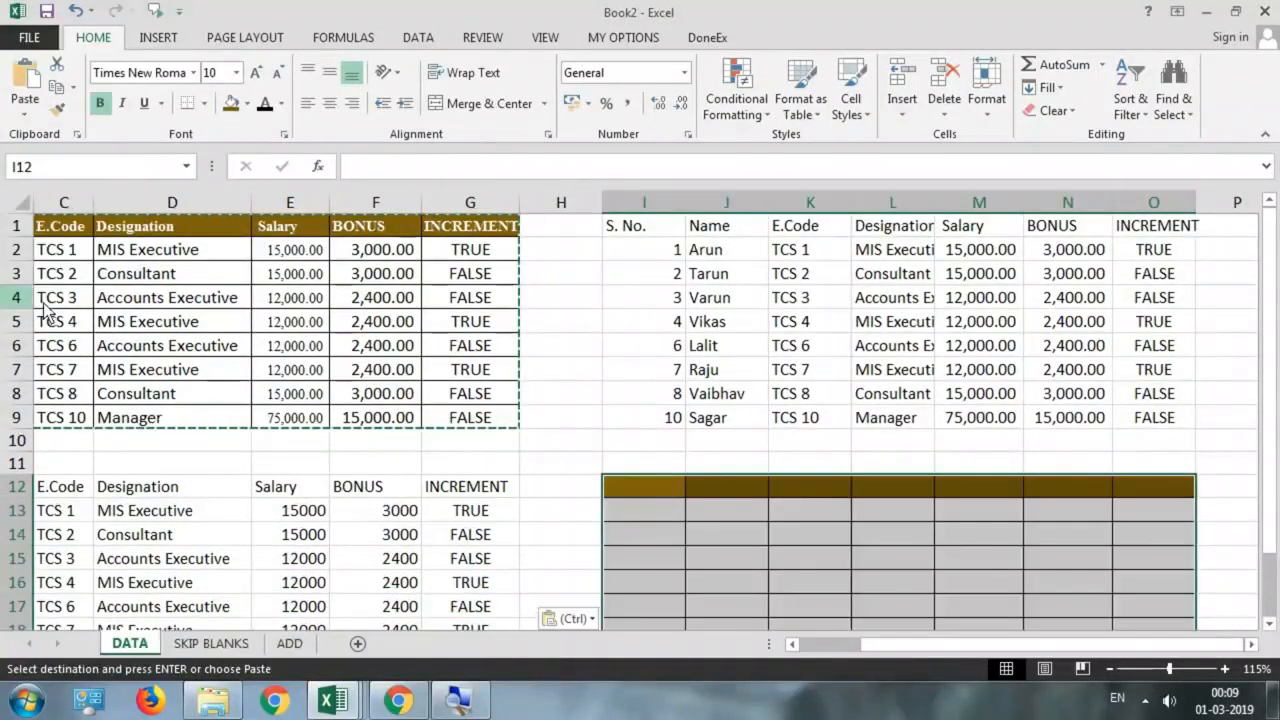
scroll(828, 500, down, 2)
scroll(828, 502, up, 1)
scroll(828, 501, up, 1)
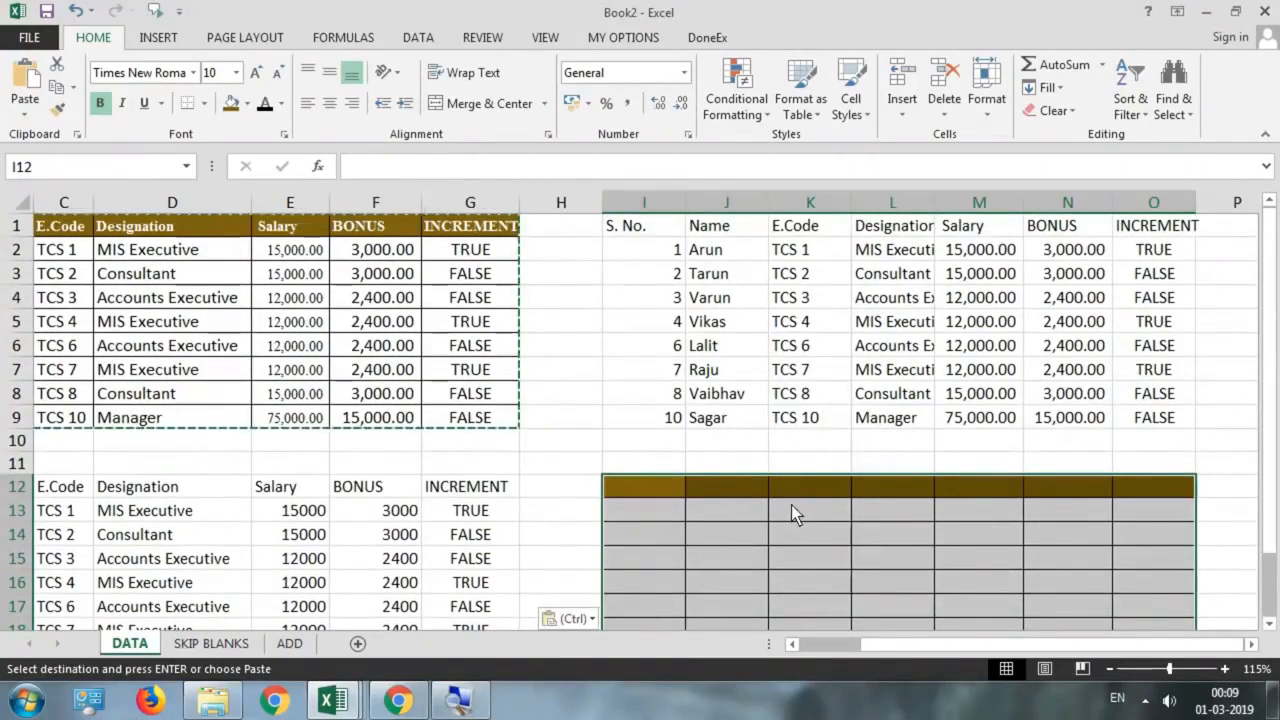
key(ctrl+z)
Step: Paste the copied table at cell I12 as links to the source cells
click(657, 488)
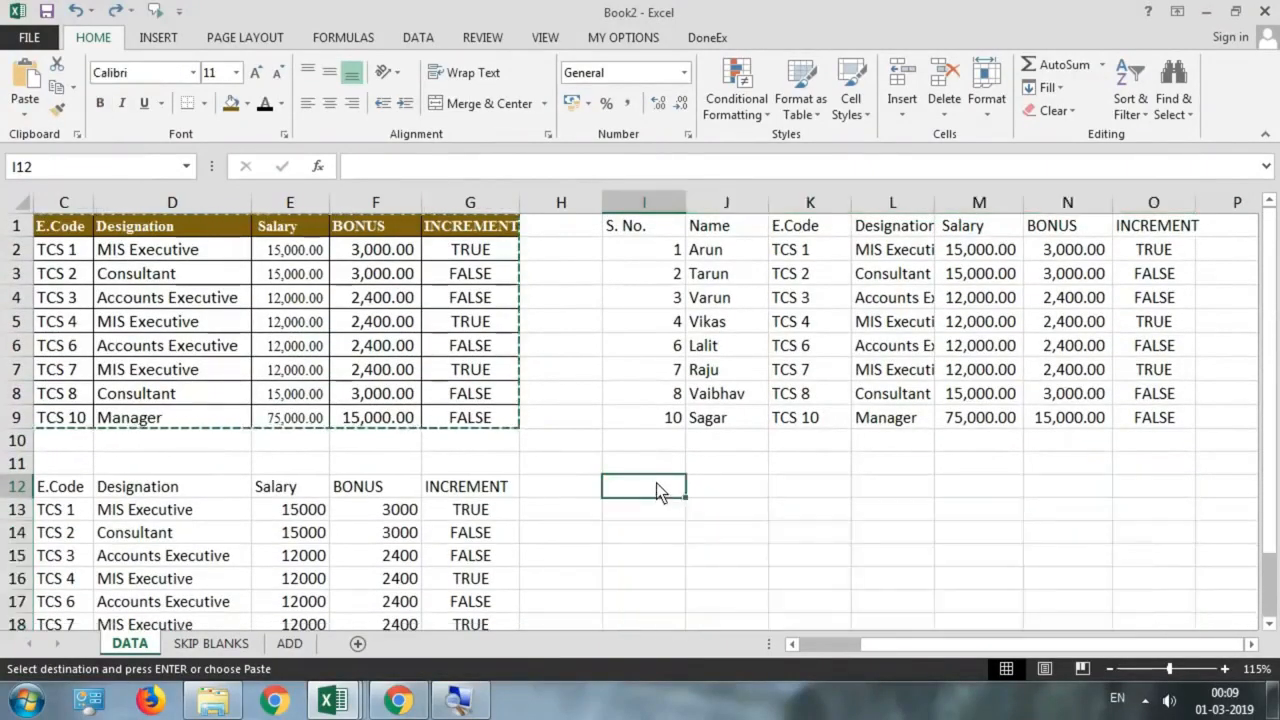
click(25, 105)
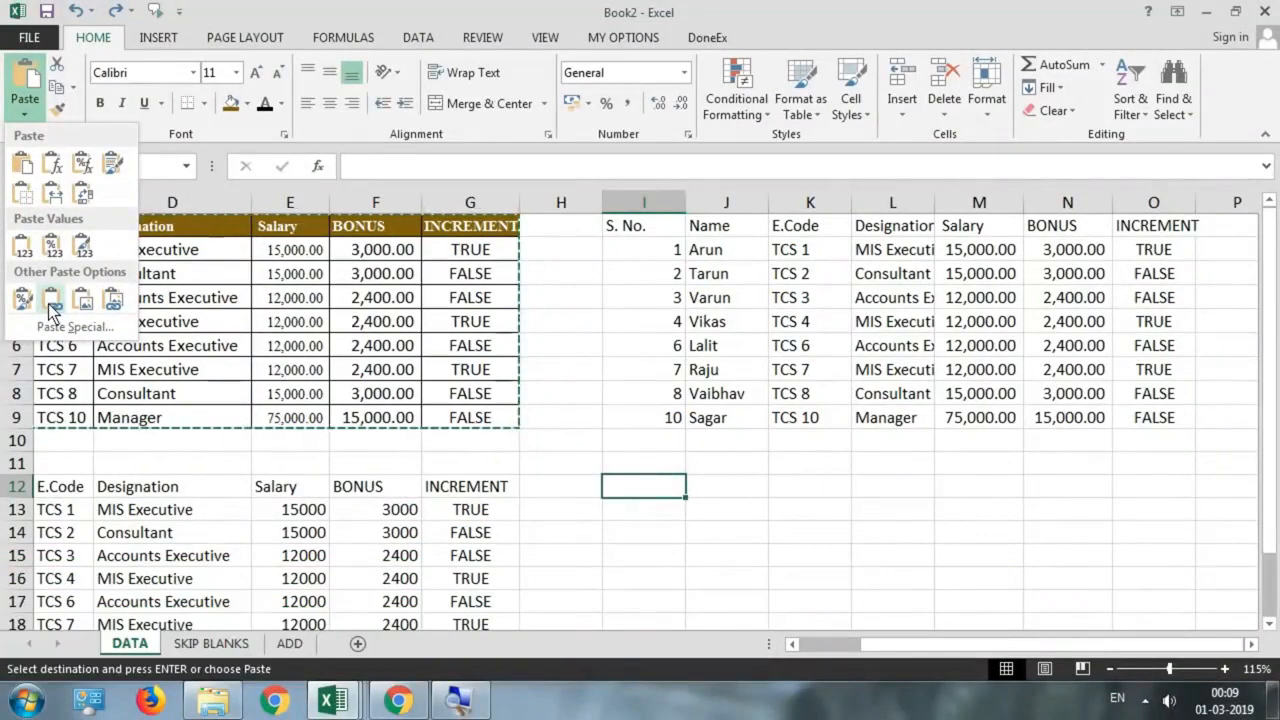
click(52, 300)
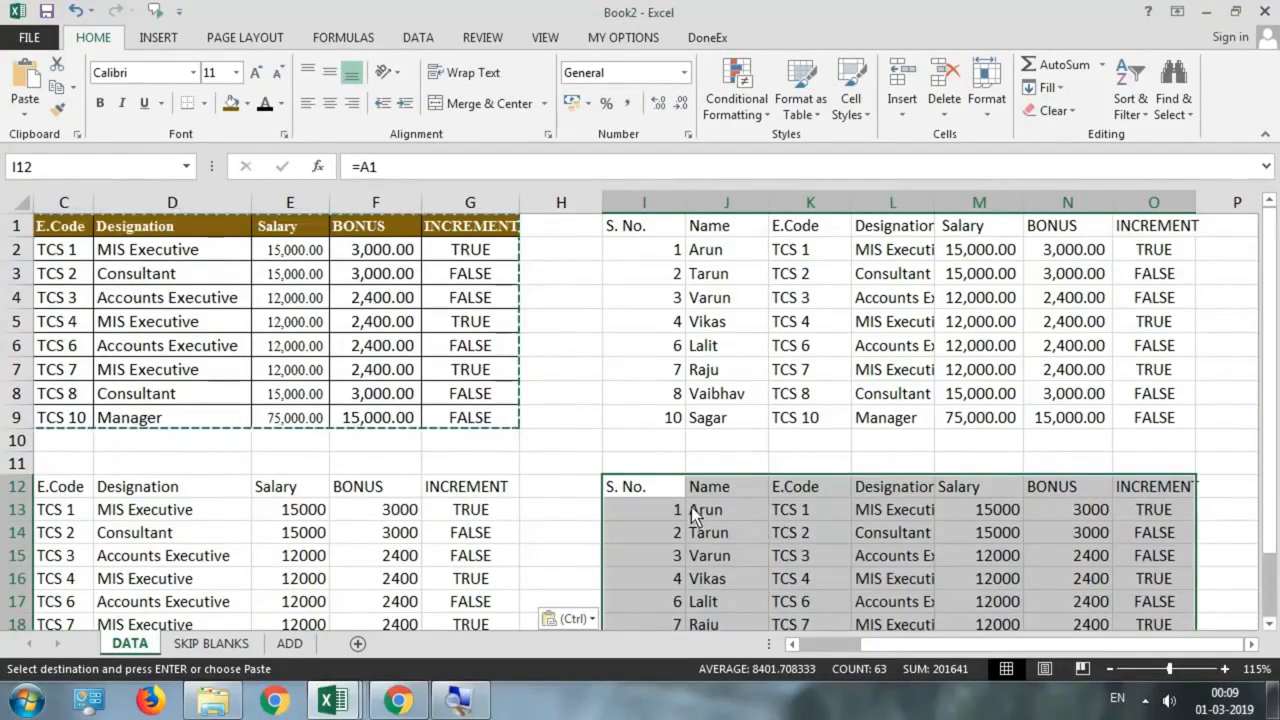
Step: Examine the reference formulas in the linked table's S. No. and Name cells against the source table
click(660, 488)
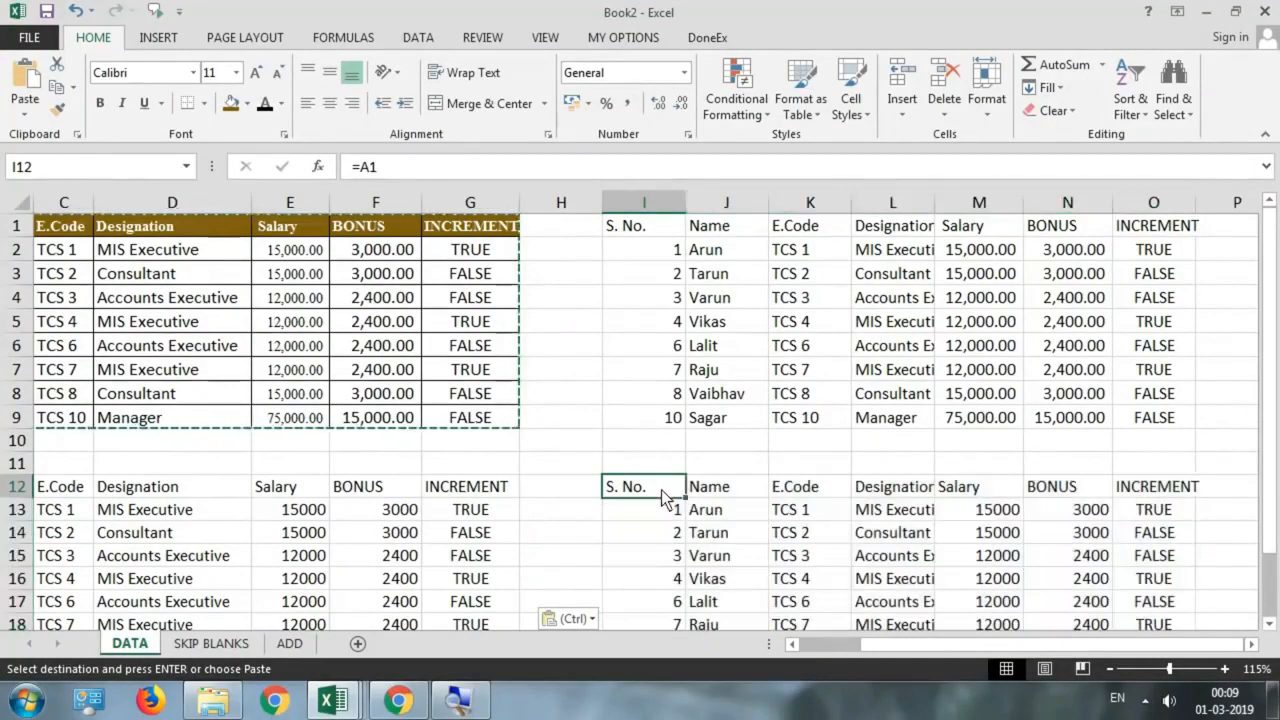
double_click(665, 490)
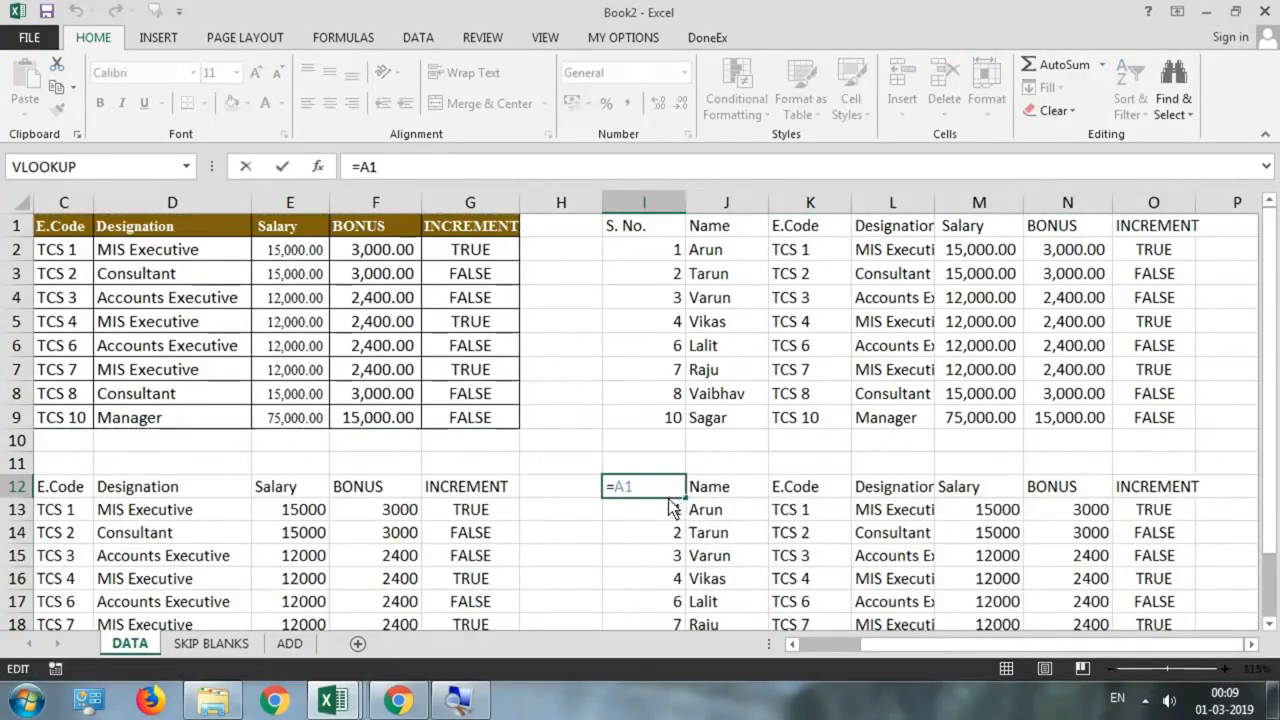
key(Escape)
double_click(665, 508)
key(Escape)
double_click(660, 532)
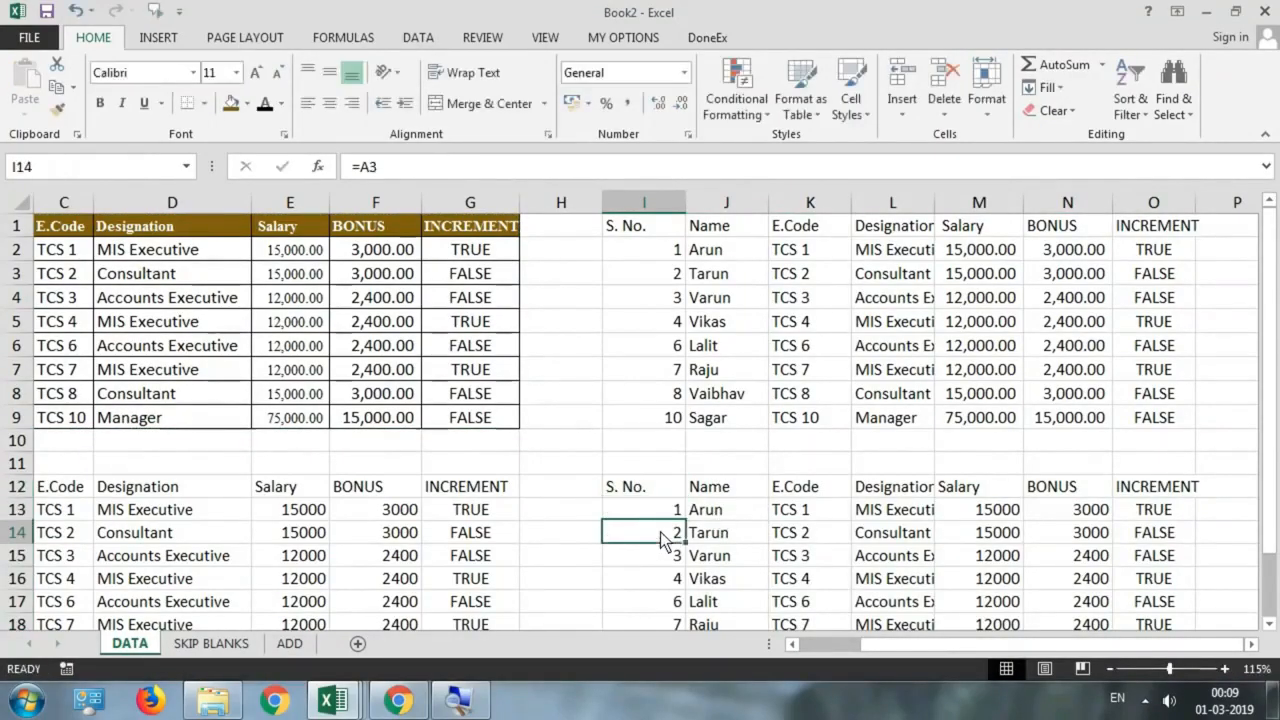
key(Escape)
scroll(667, 540, down, 1)
double_click(735, 418)
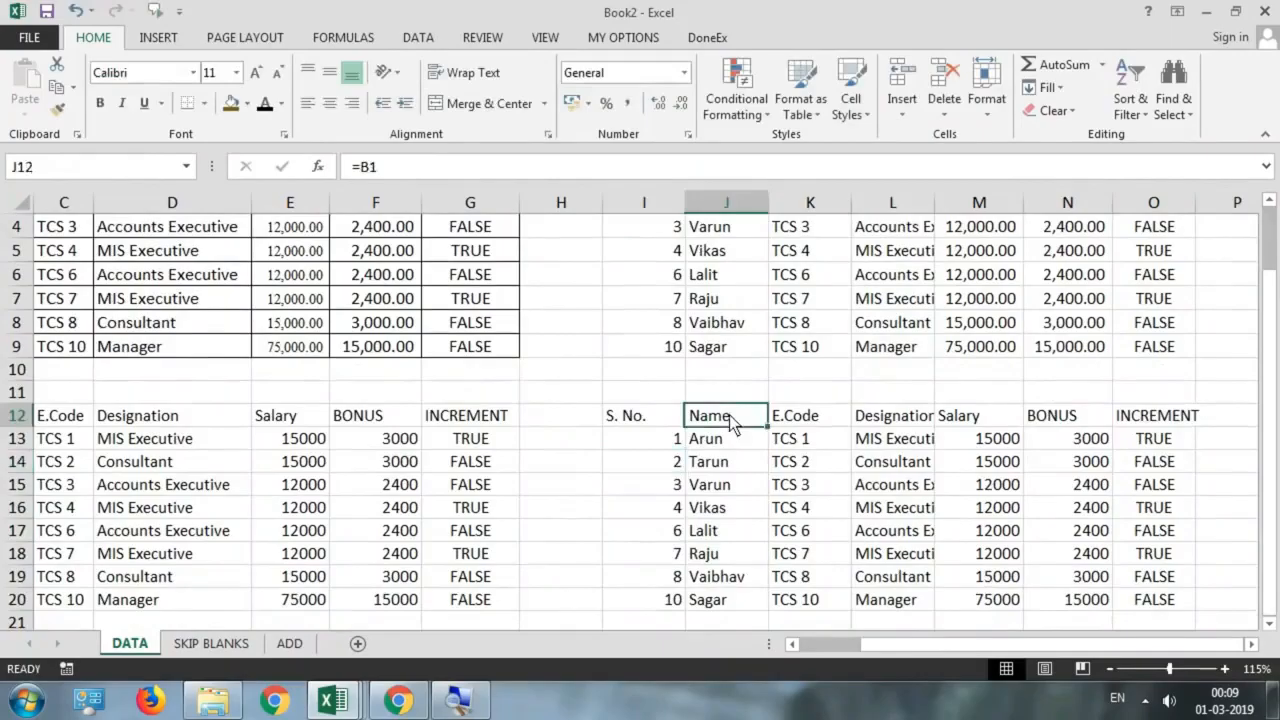
key(Escape)
scroll(827, 428, up, 1)
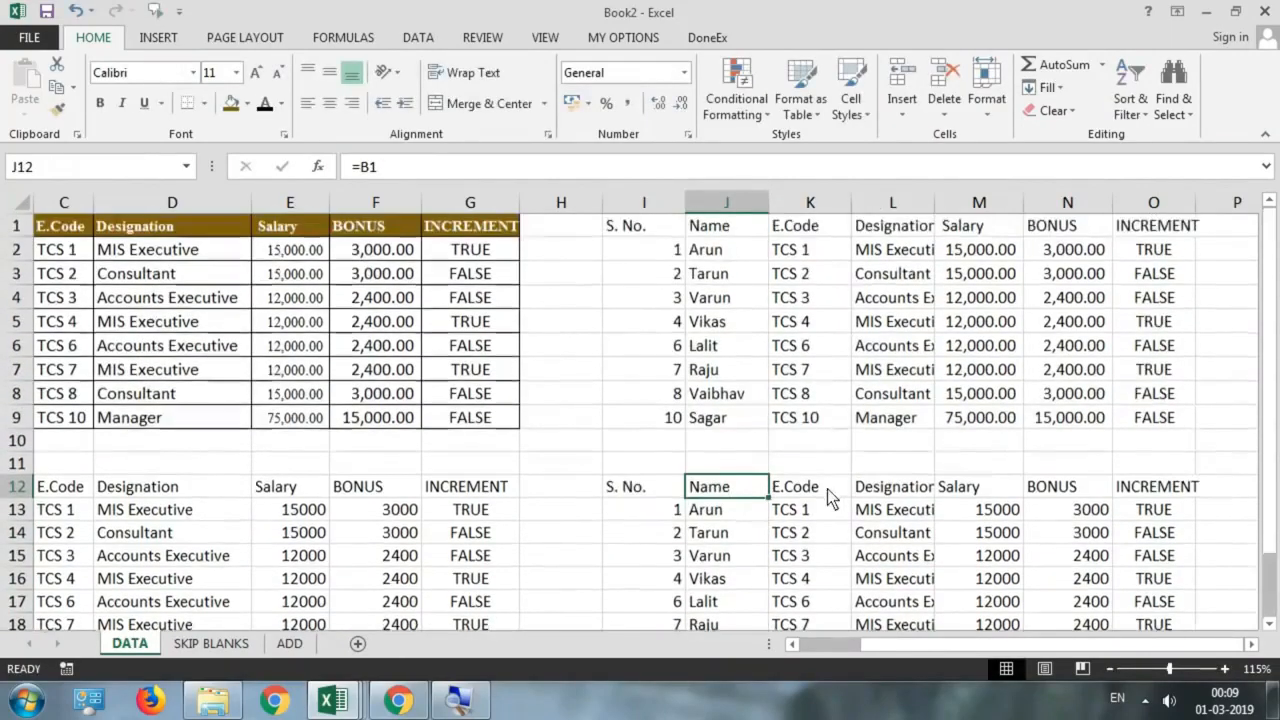
drag(300, 255, 290, 417)
click(730, 510)
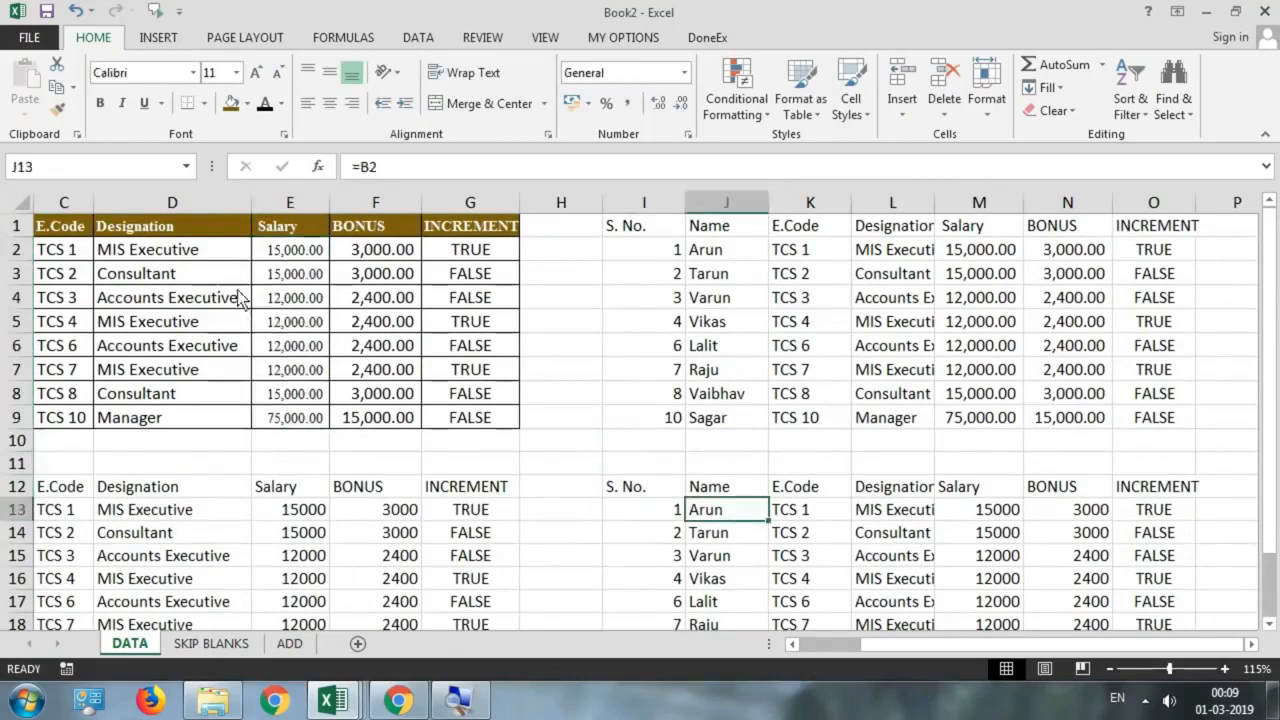
Step: Set the first employee's Designation in D2 to CONSULTANT, and compare the matching cells in the linked and unlinked copies
click(214, 250)
click(260, 250)
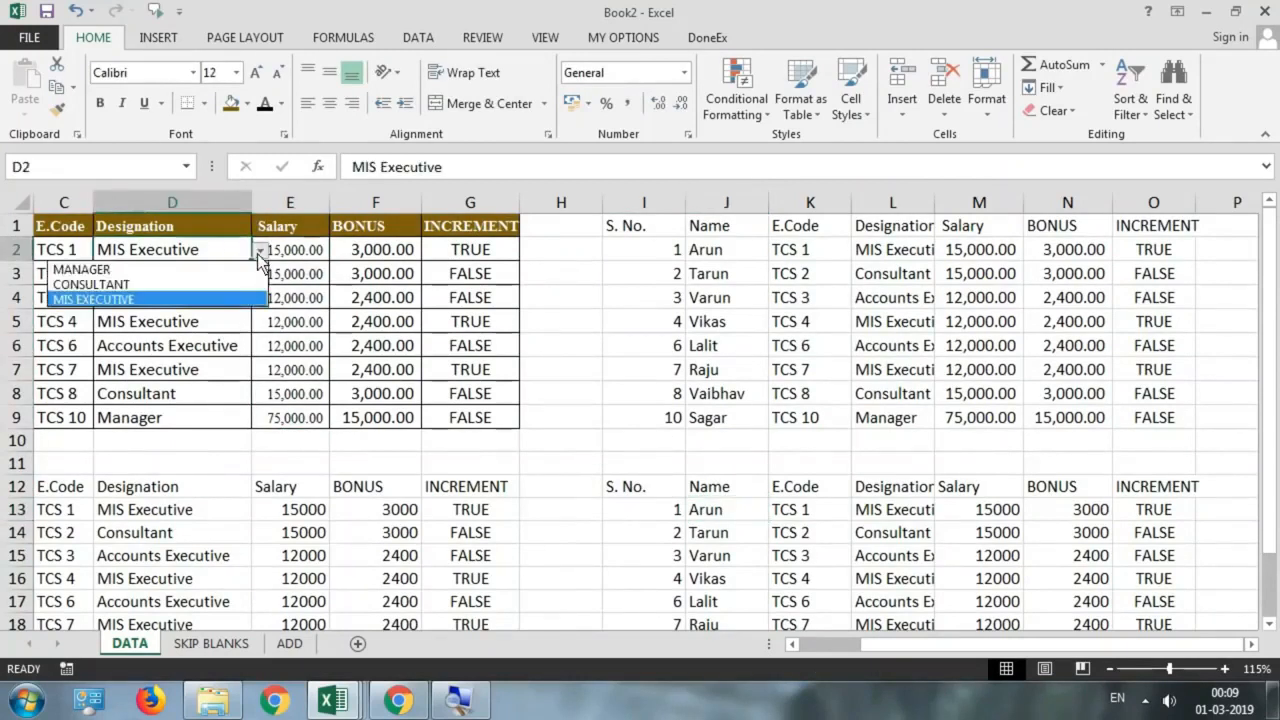
click(160, 283)
click(893, 515)
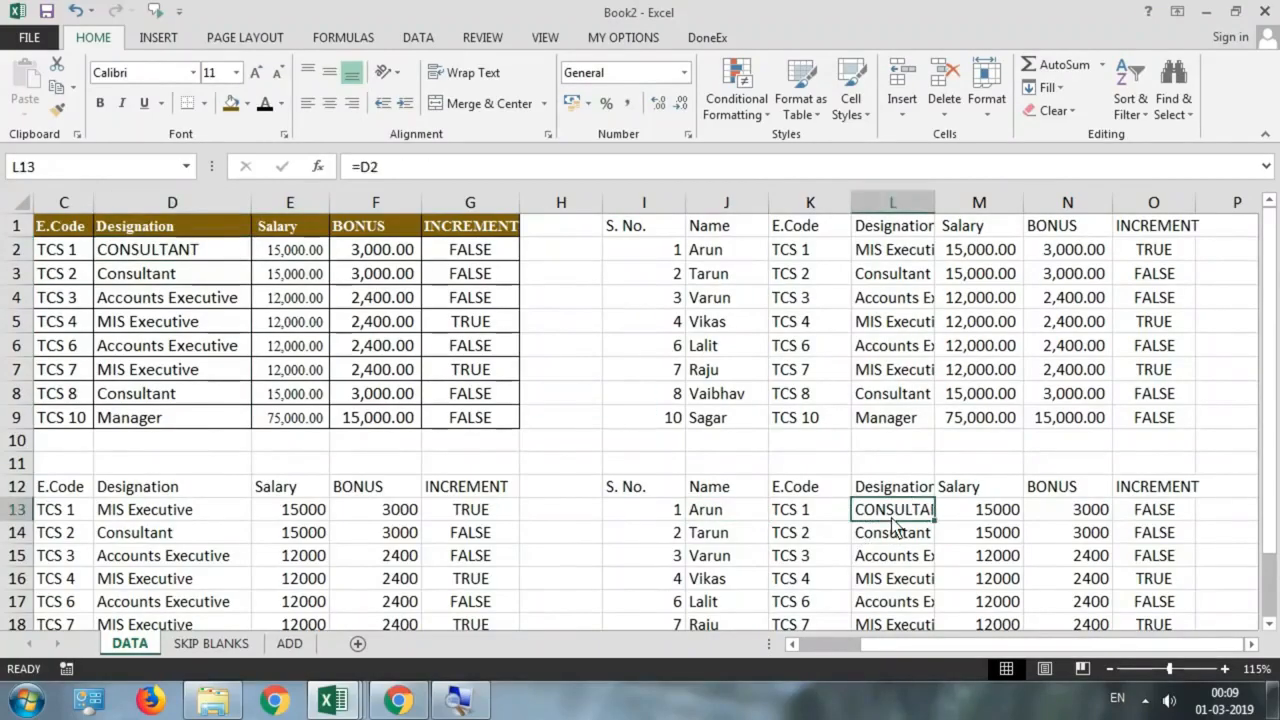
click(895, 251)
click(176, 511)
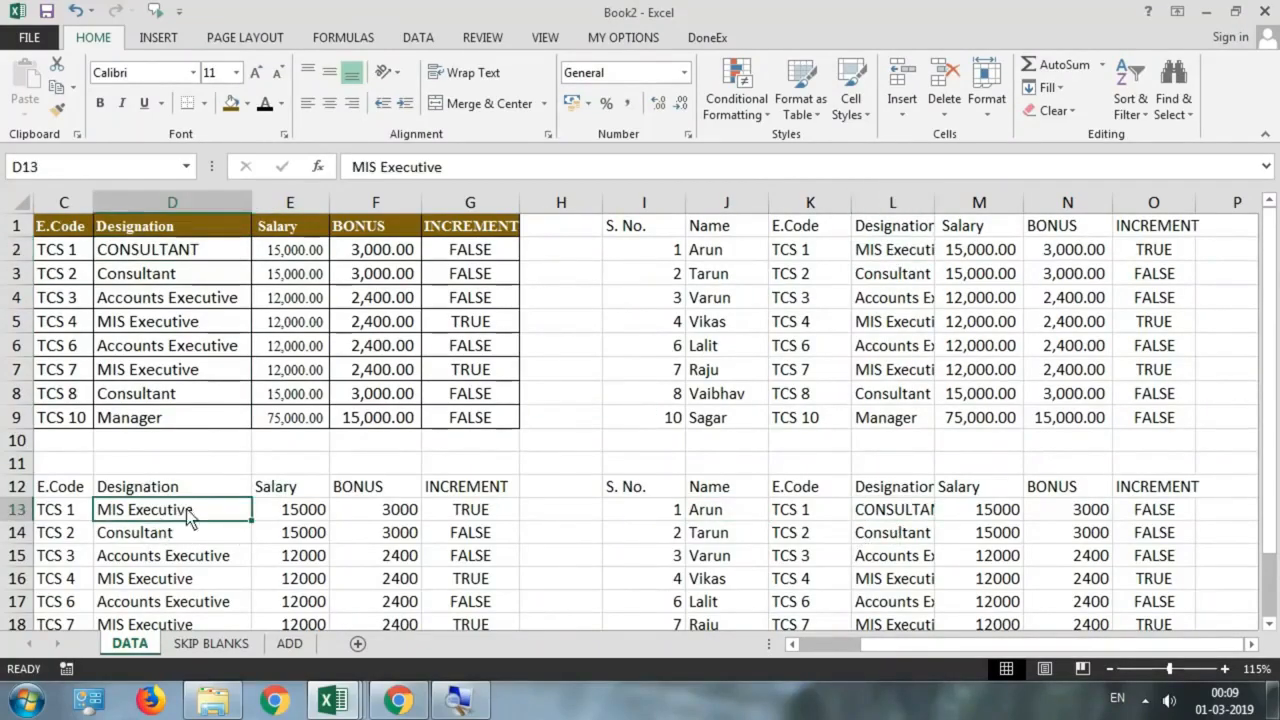
click(876, 256)
click(893, 515)
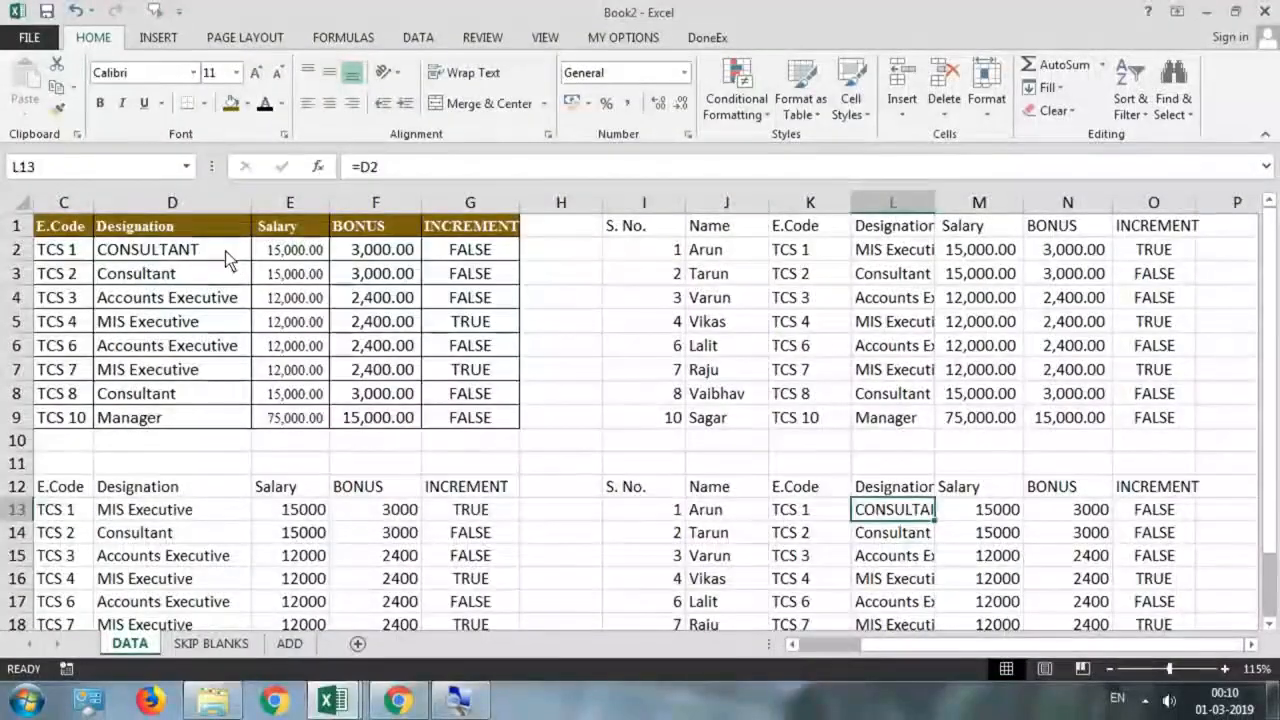
Step: Set the first employee's Designation in D2 to MANAGER, and check the linked cell L13
click(225, 251)
click(259, 250)
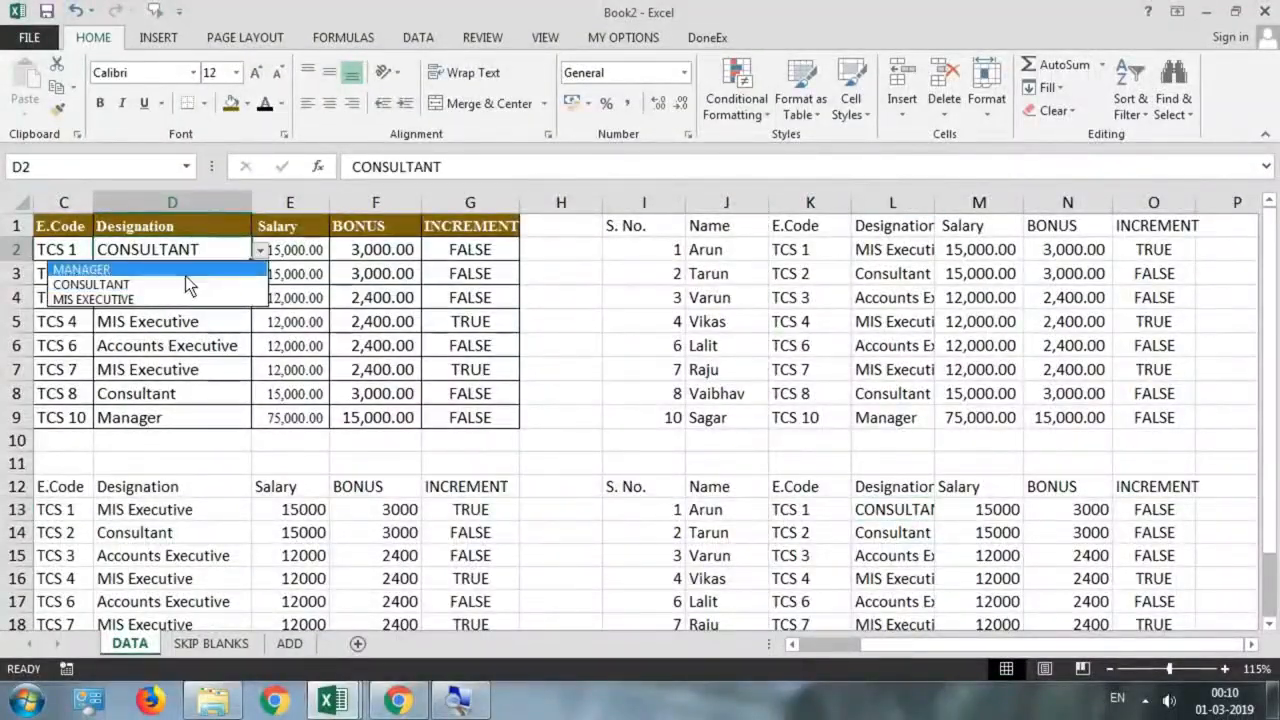
click(149, 269)
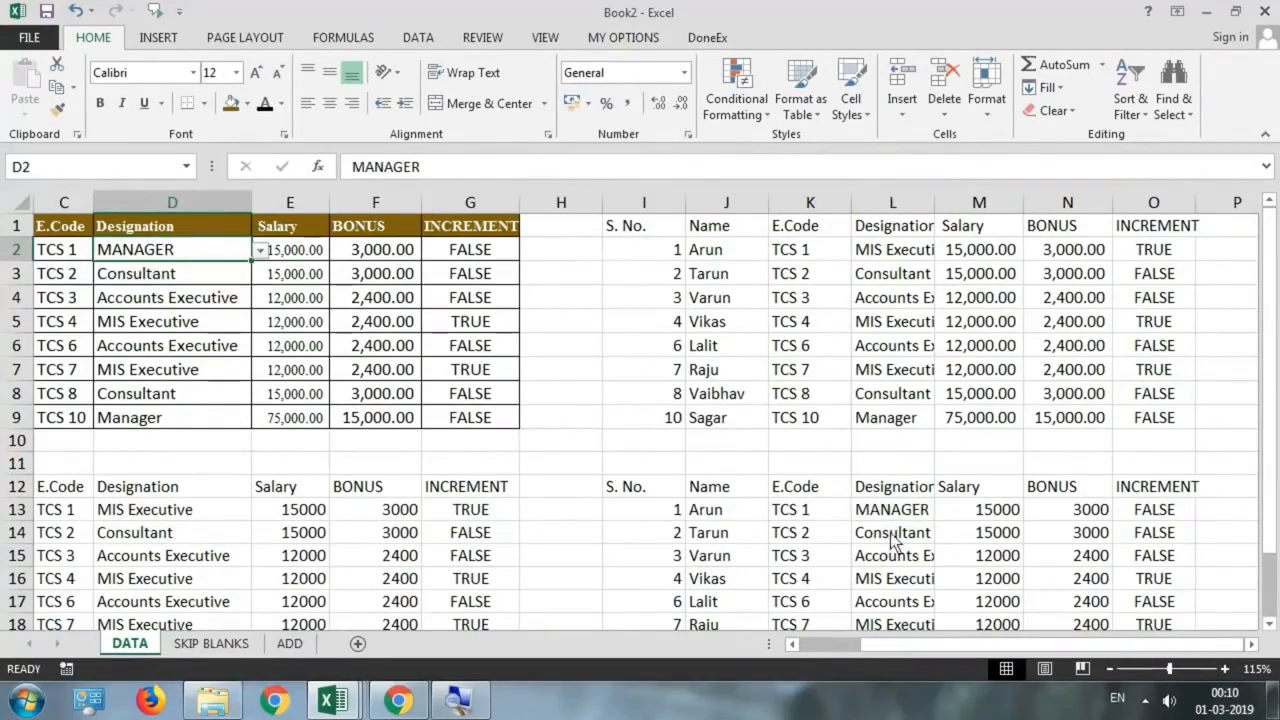
click(905, 515)
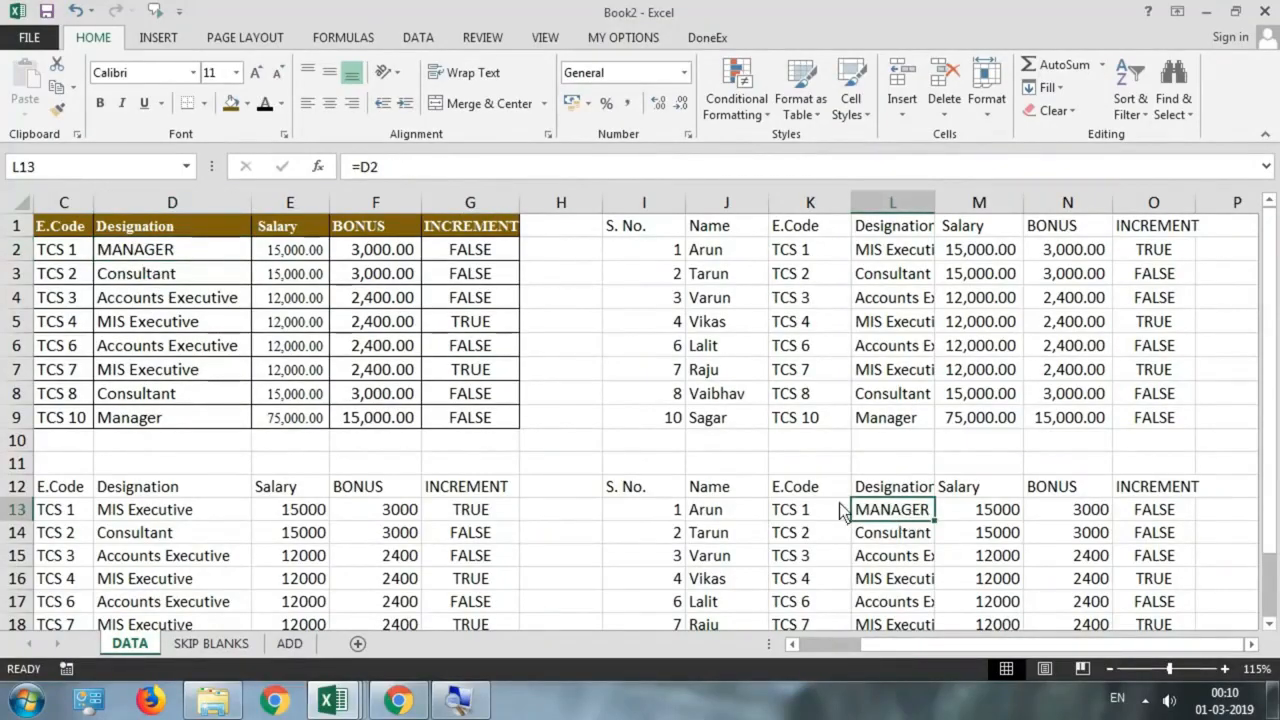
Step: Clear the contents of the linked table in the range I12:O20
drag(628, 493, 1132, 567)
key(Delete)
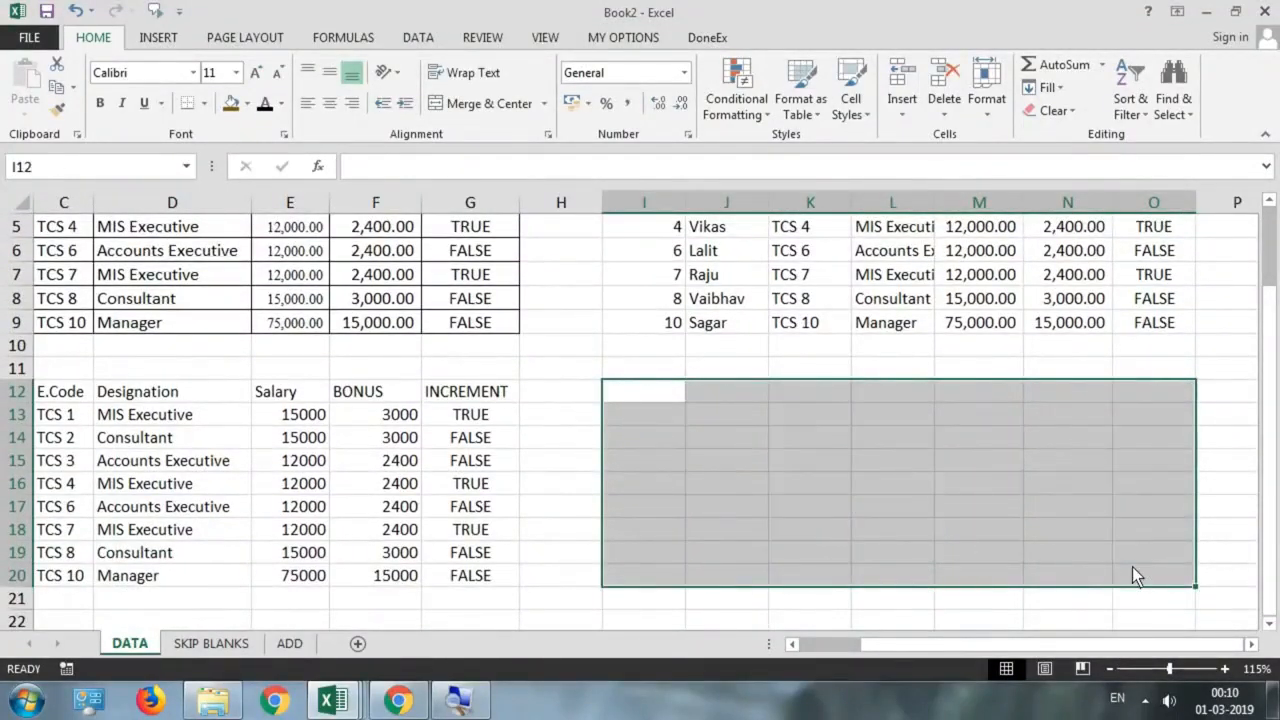
scroll(883, 543, up, 2)
click(665, 488)
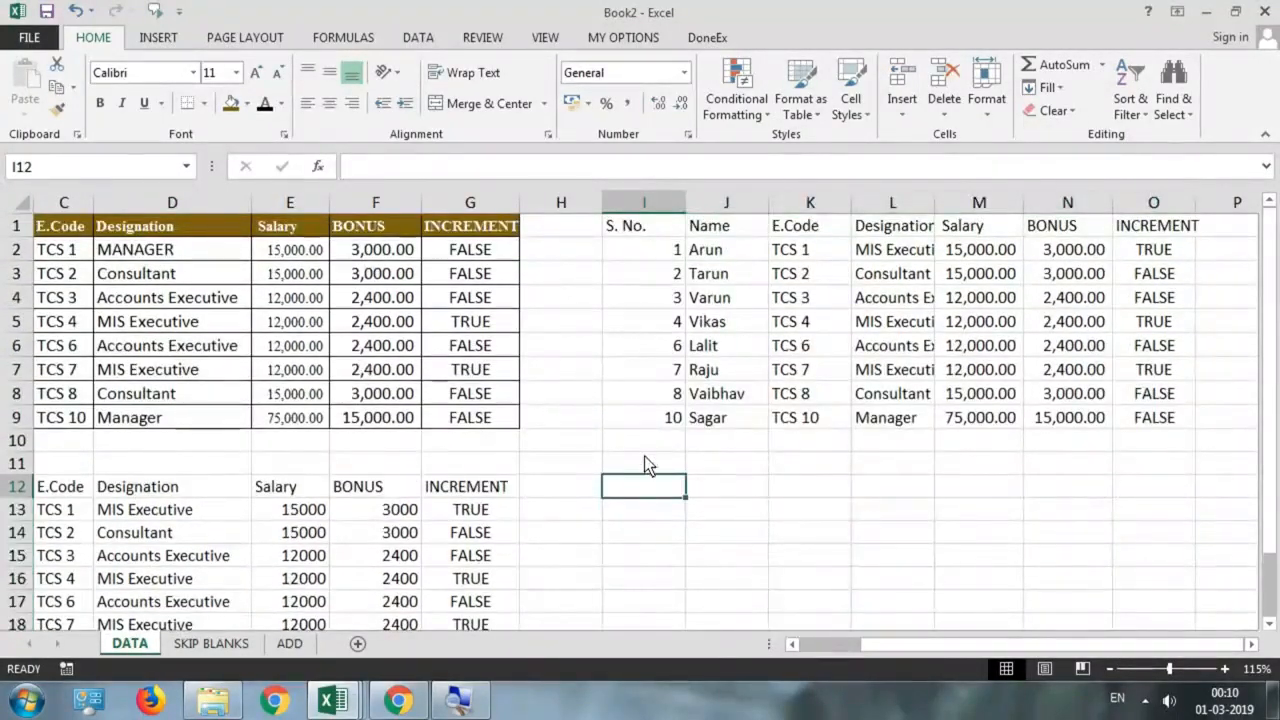
drag(487, 232, 55, 428)
key(ctrl+c)
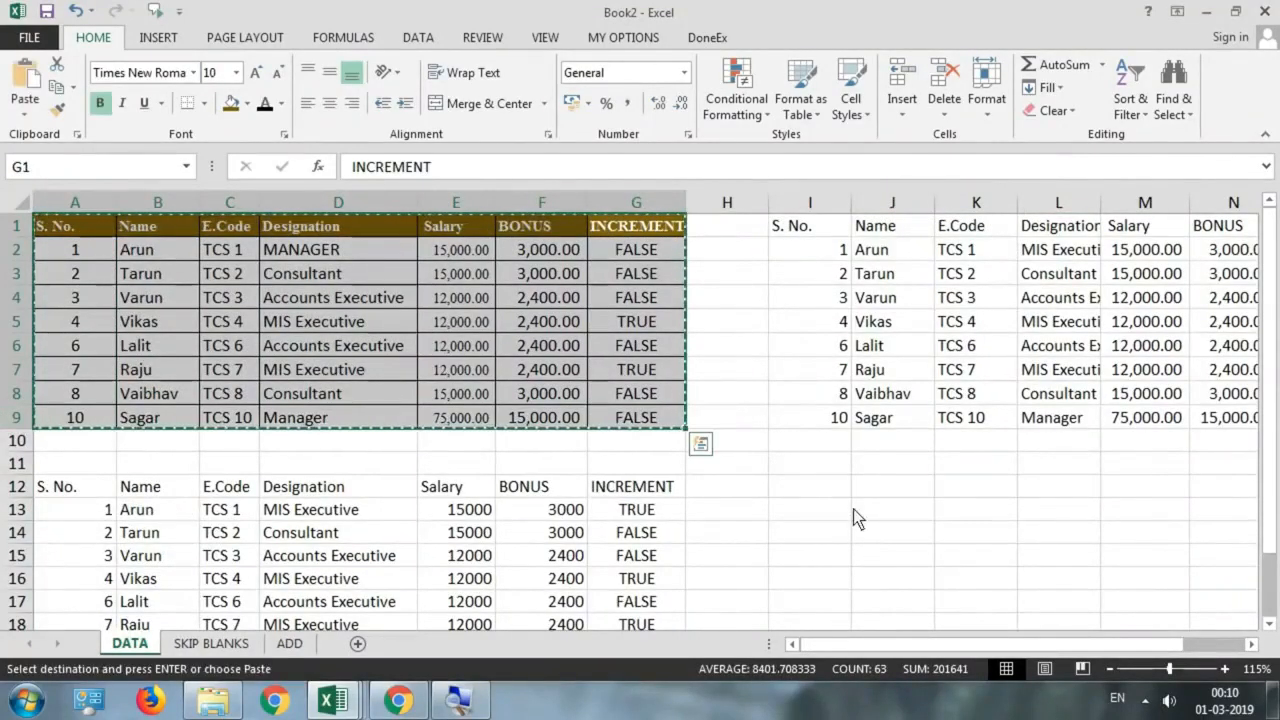
click(816, 488)
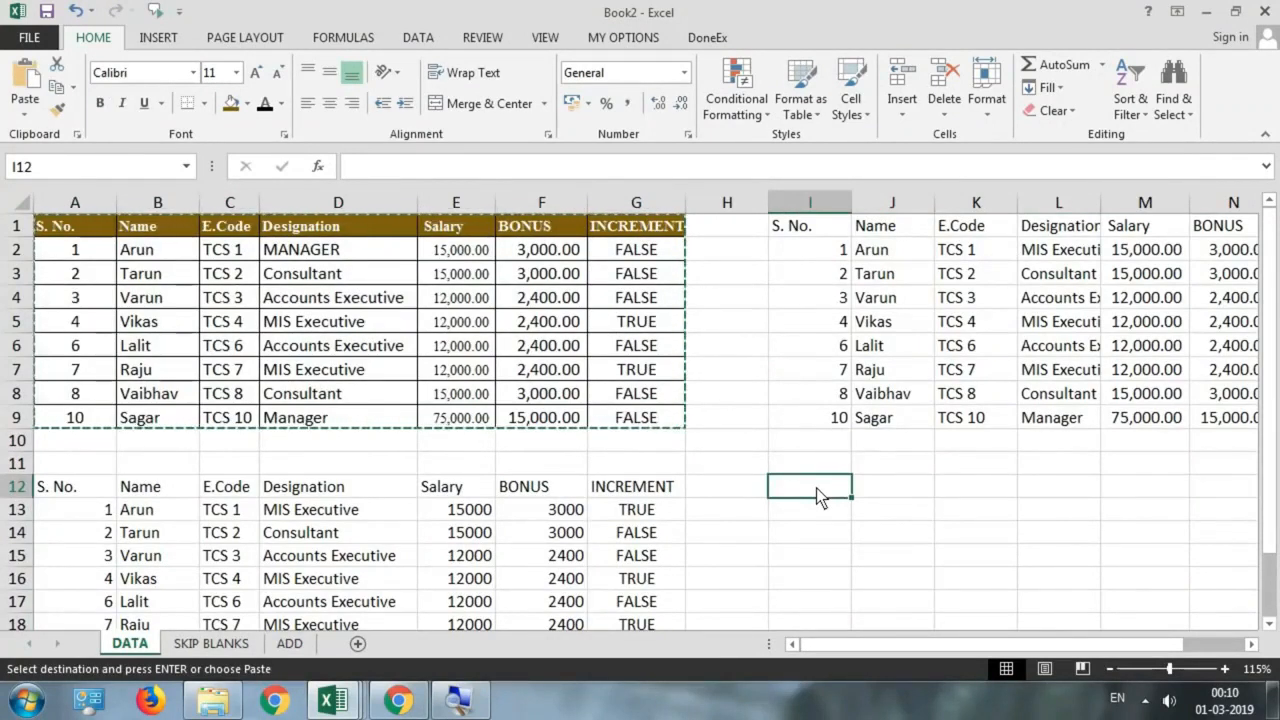
key(Escape)
Step: Link cell I12 to the S. No. header with the formula =A1, and fill it across I12:M17
text(=)
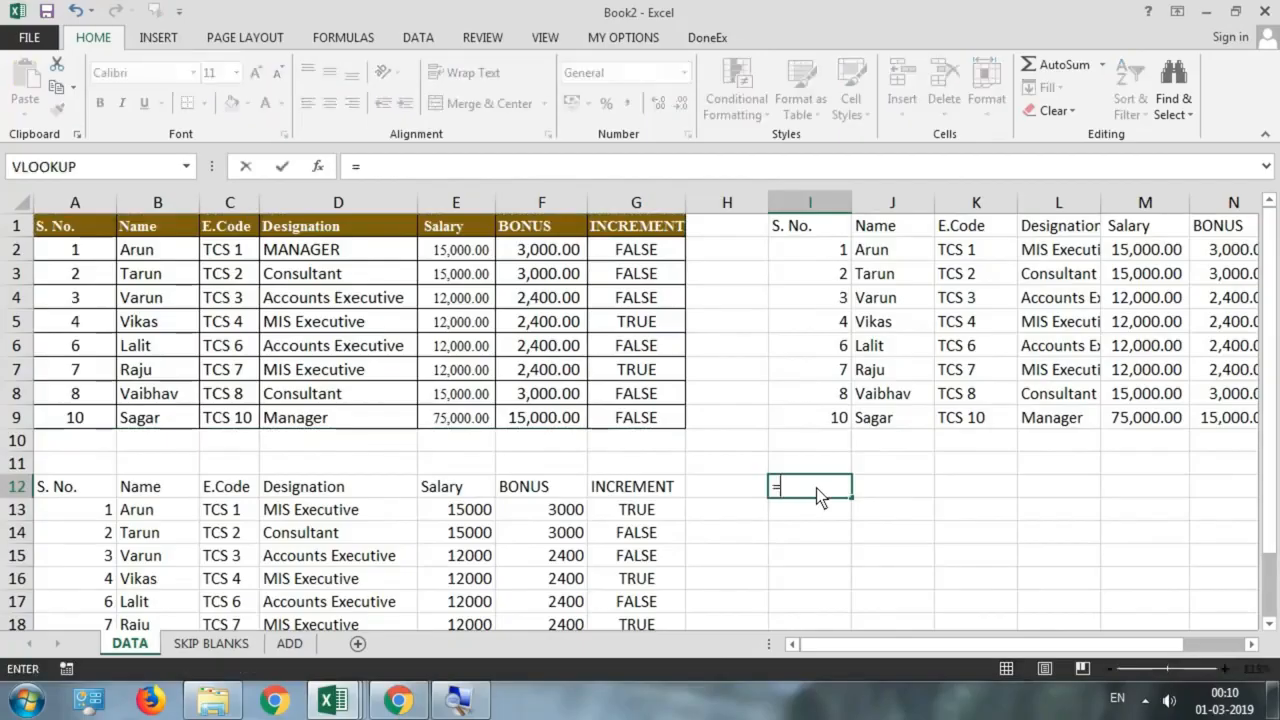
click(87, 230)
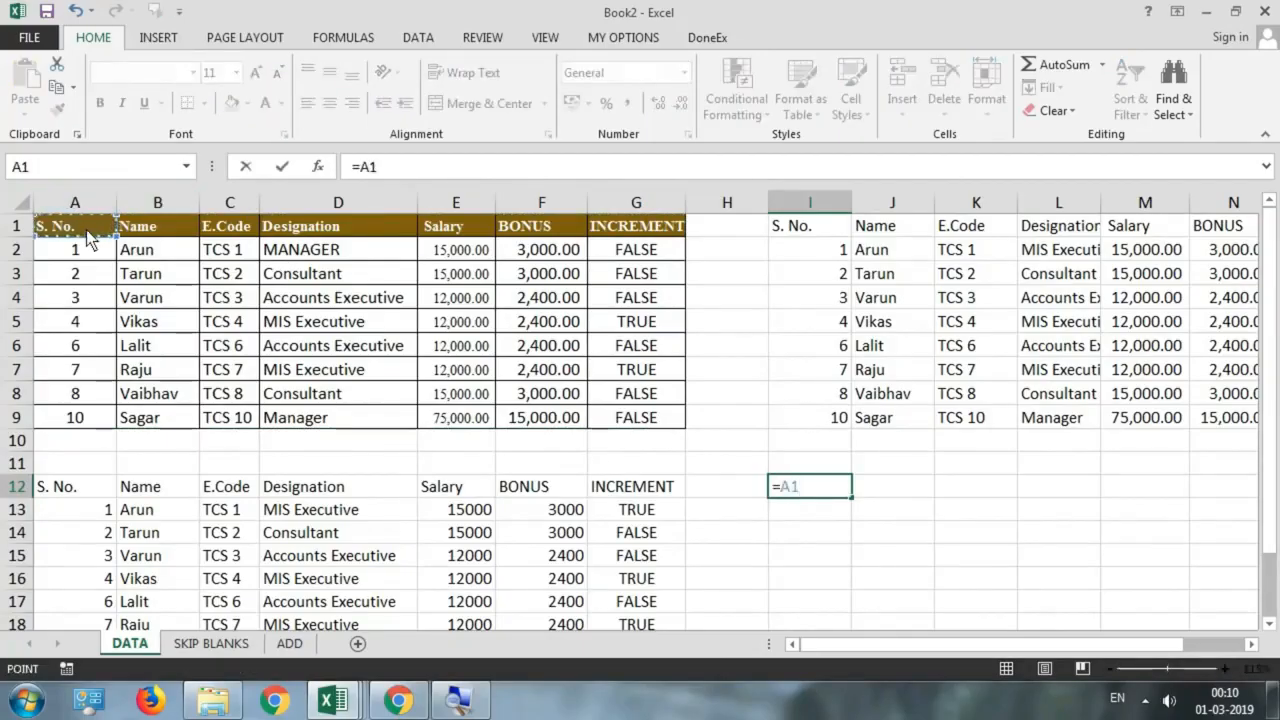
key(Return)
click(812, 488)
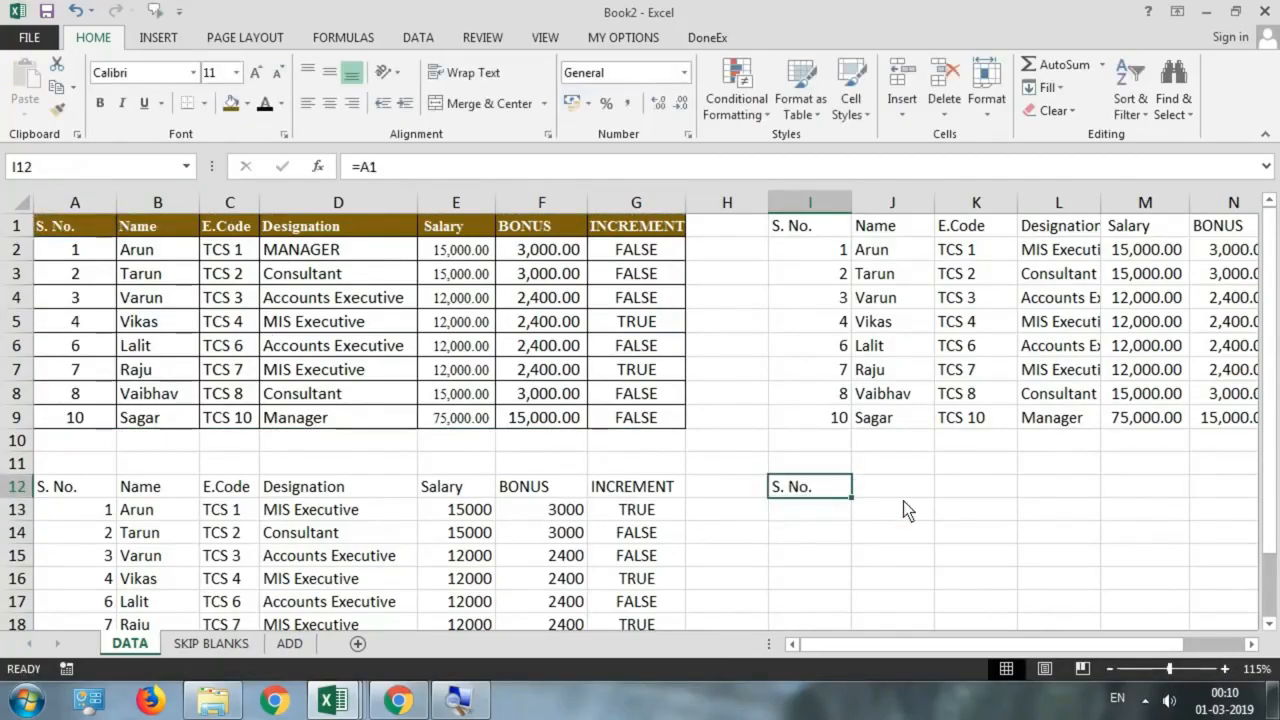
drag(852, 497, 1190, 602)
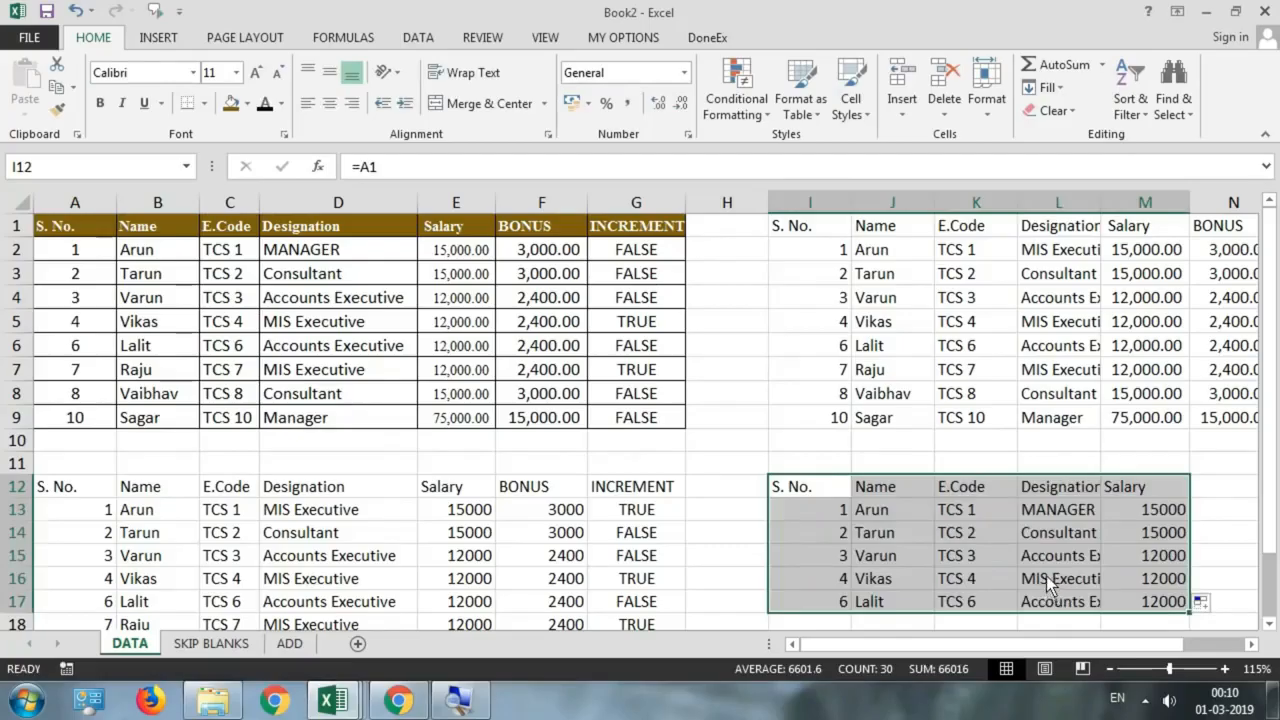
Step: Undo the fills of the linked formula and clear cell I12
key(ctrl+z)
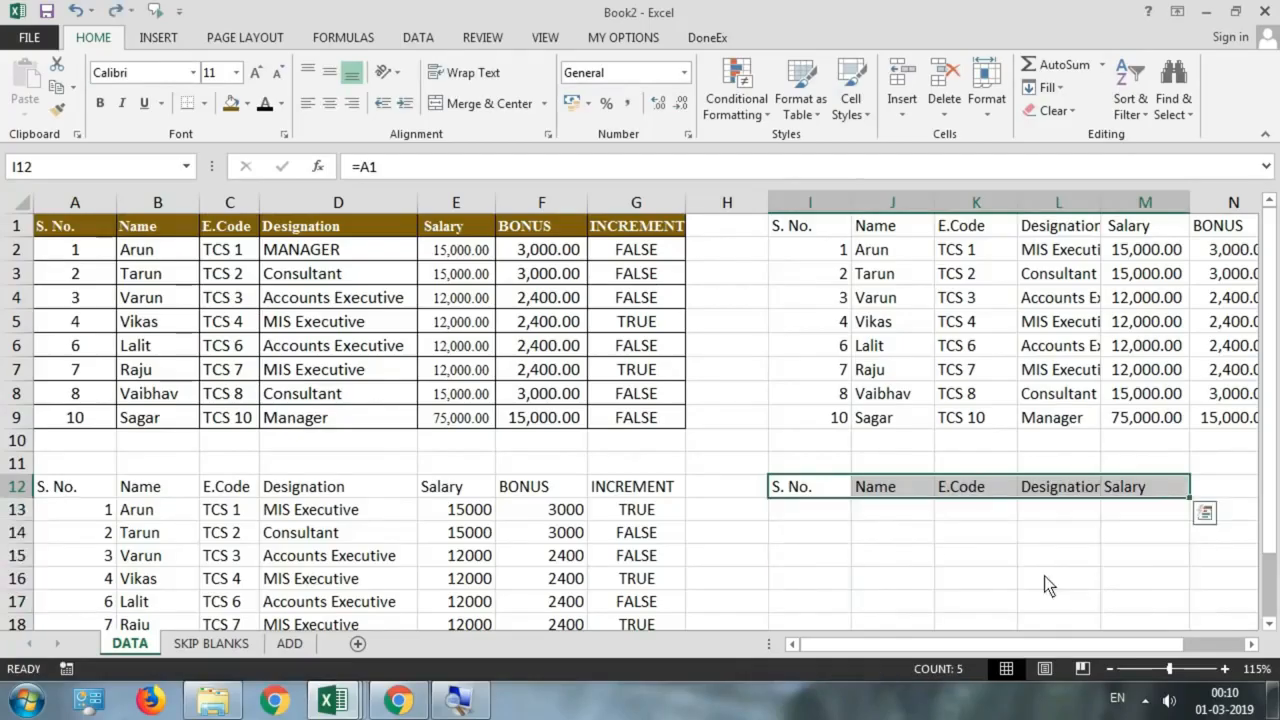
key(ctrl+z)
key(Delete)
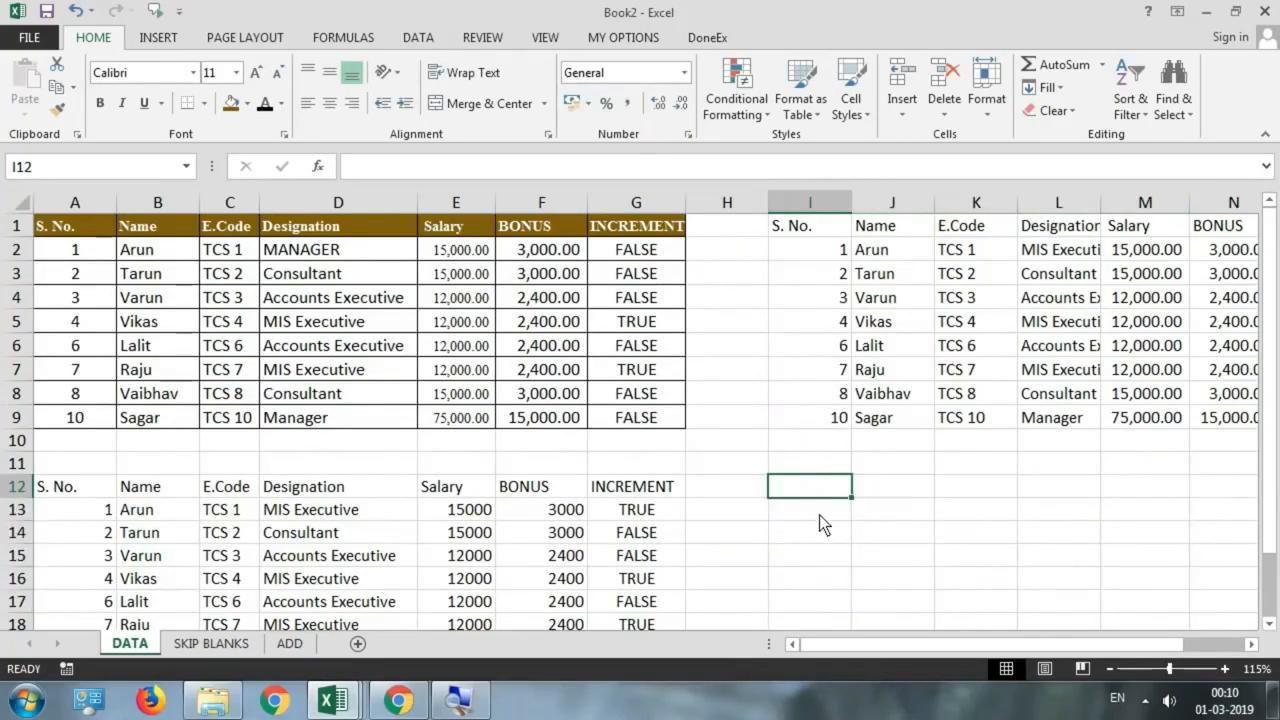
Step: Copy the source table A1:G9 and paste it as a static picture at I12
drag(85, 230, 604, 417)
key(ctrl+c)
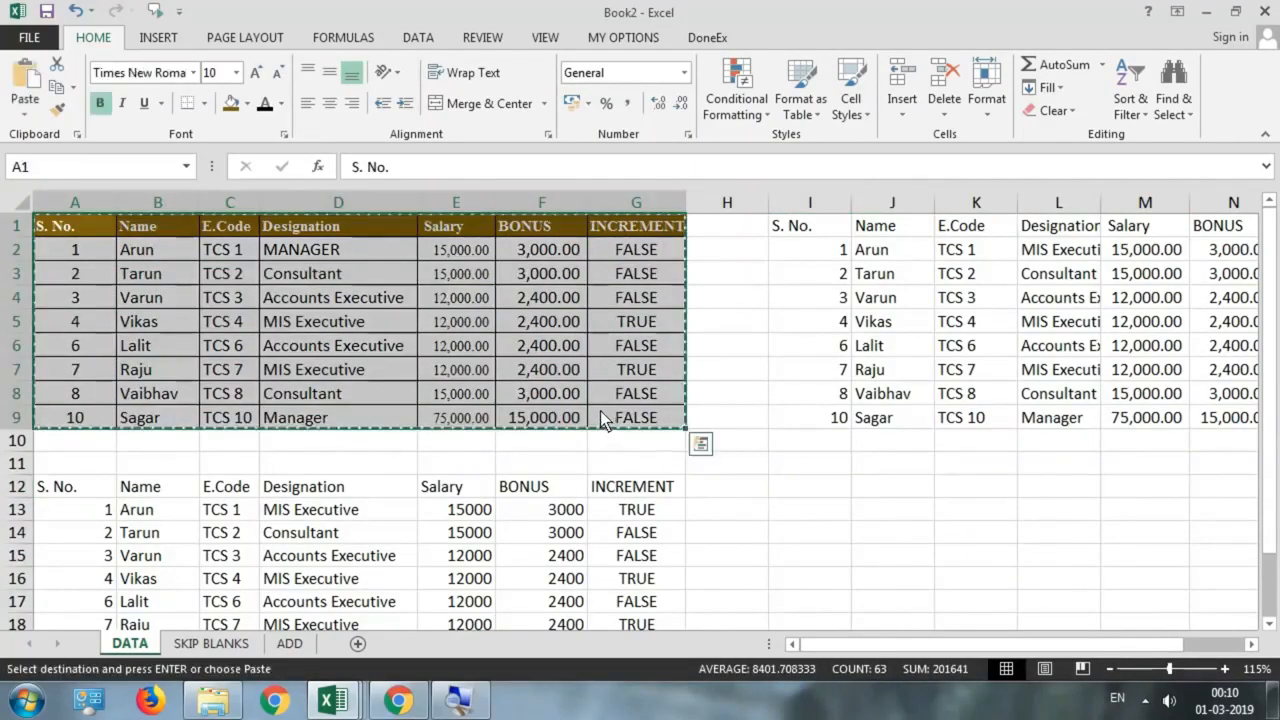
click(811, 489)
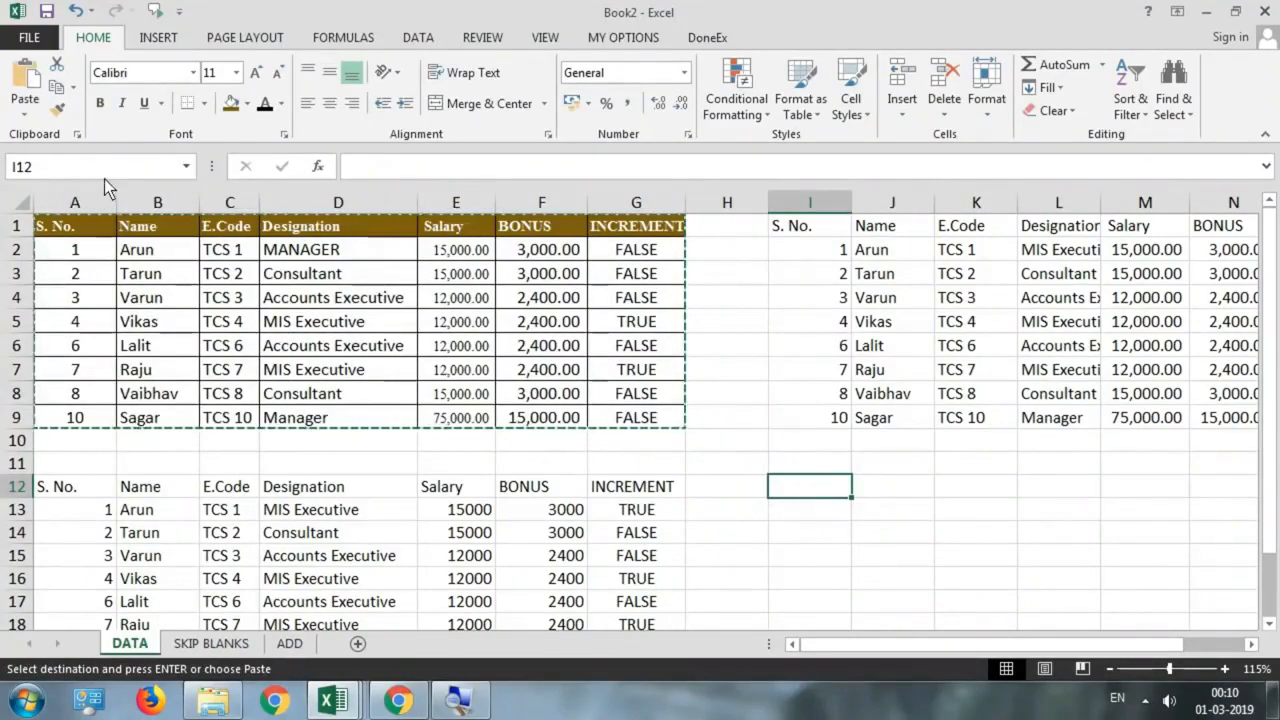
click(27, 116)
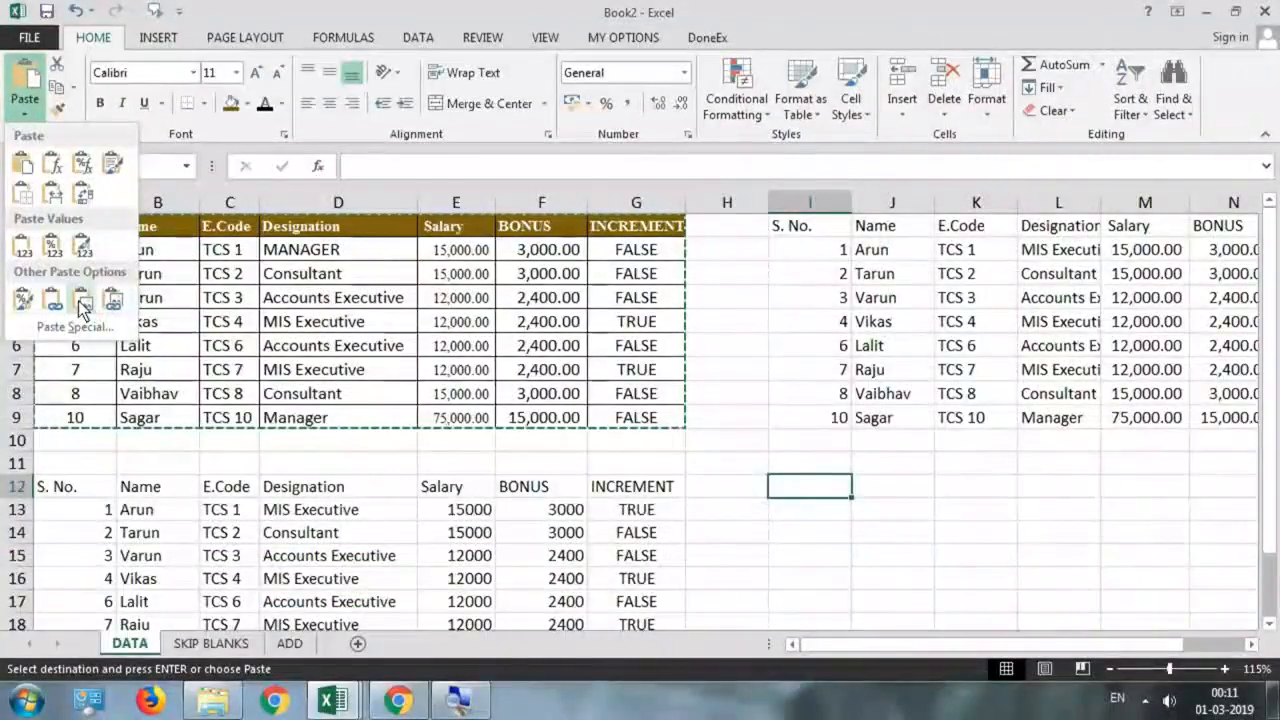
click(83, 304)
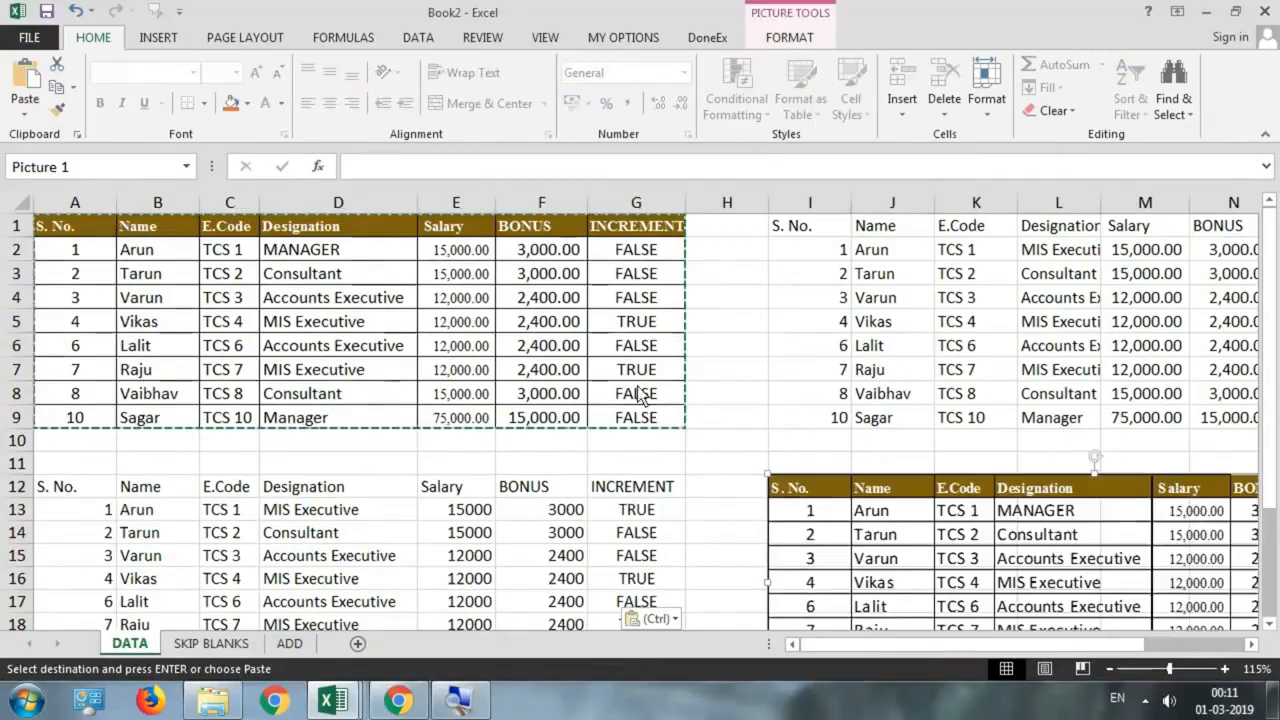
Step: Enlarge the pasted table picture to about 6.6 × 19.7 cm and place it below the unformatted copy, starting near H11
scroll(720, 470, down, 4)
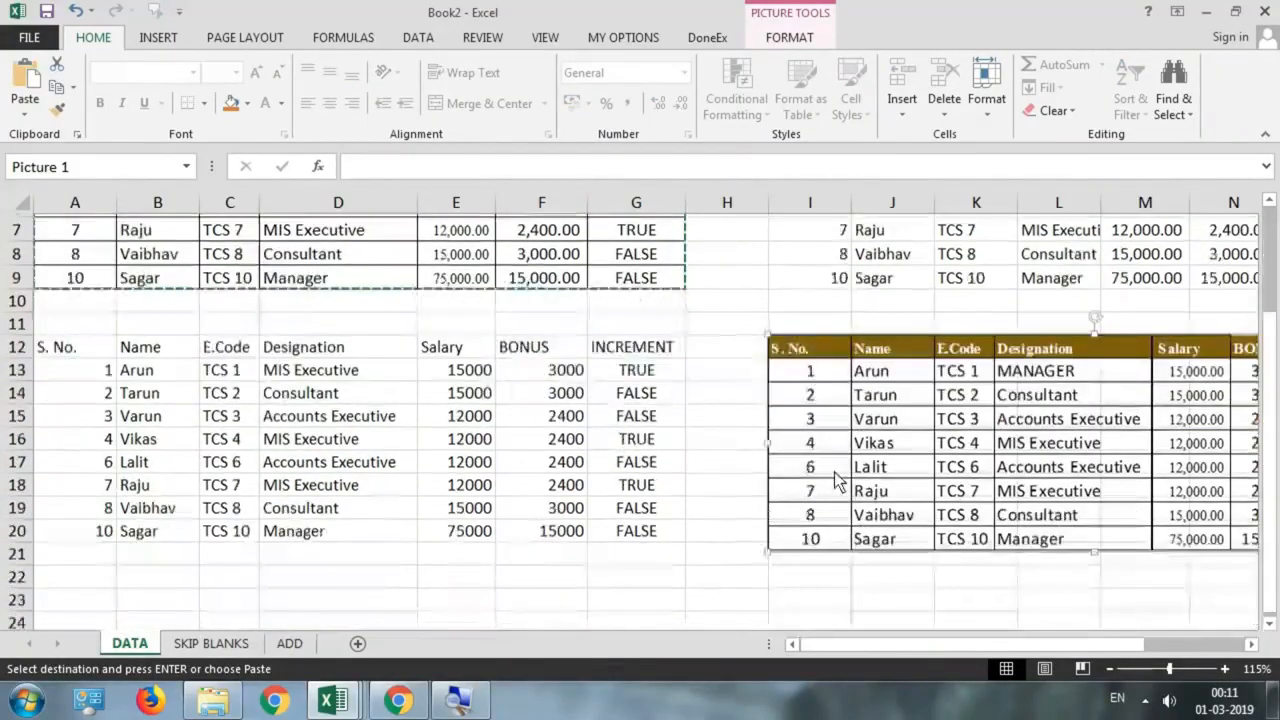
scroll(771, 476, up, 1)
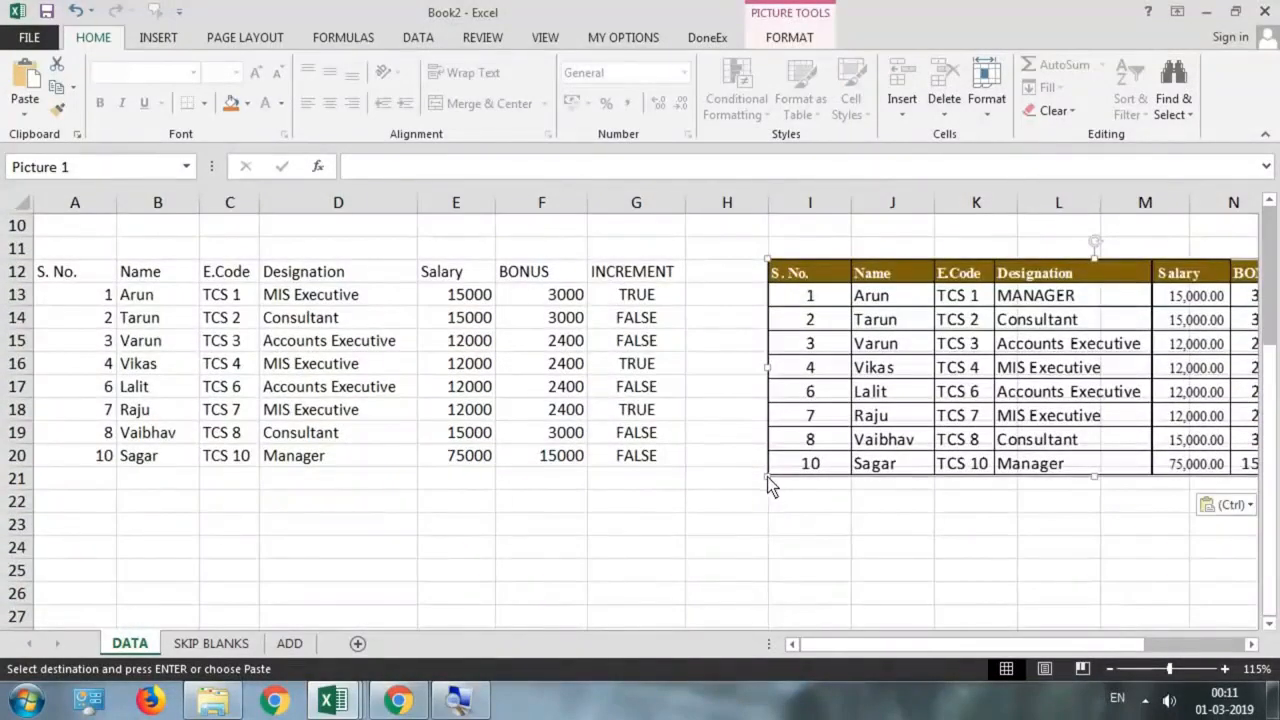
drag(769, 477, 563, 549)
scroll(708, 392, up, 1)
drag(708, 392, 853, 376)
scroll(814, 367, up, 2)
scroll(652, 390, down, 1)
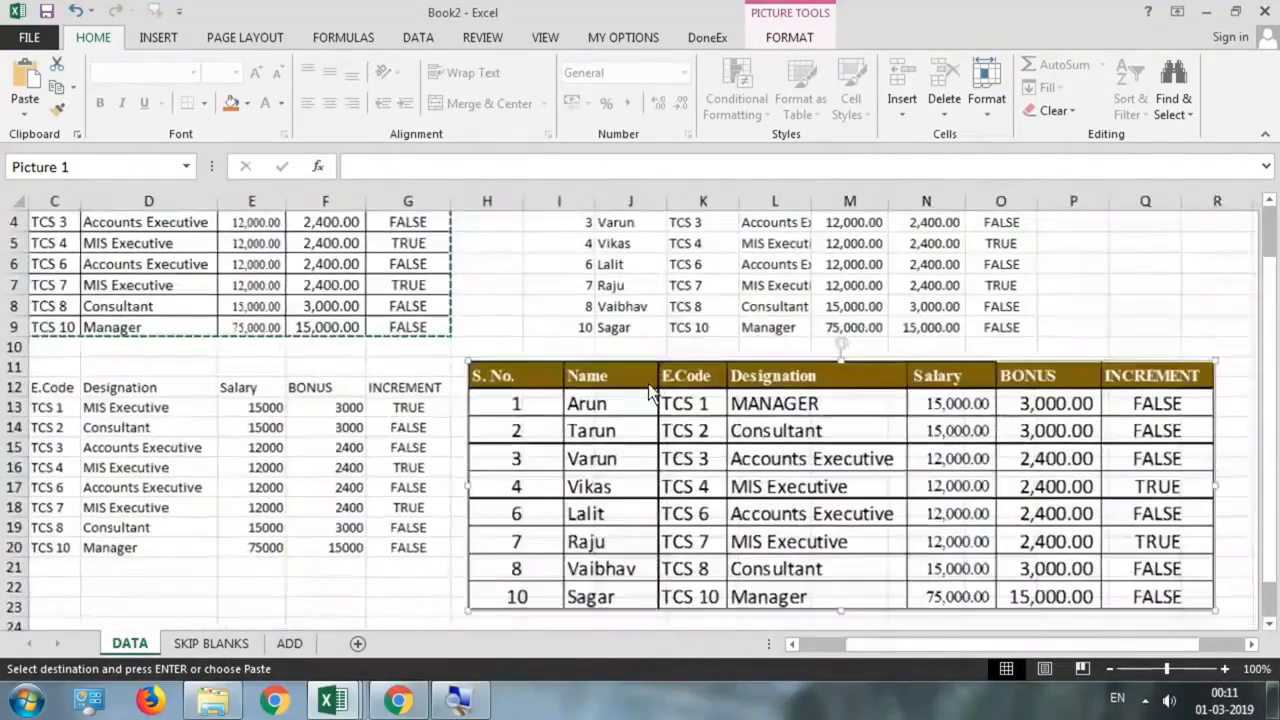
scroll(686, 457, down, 1)
scroll(705, 468, down, 1)
click(403, 304)
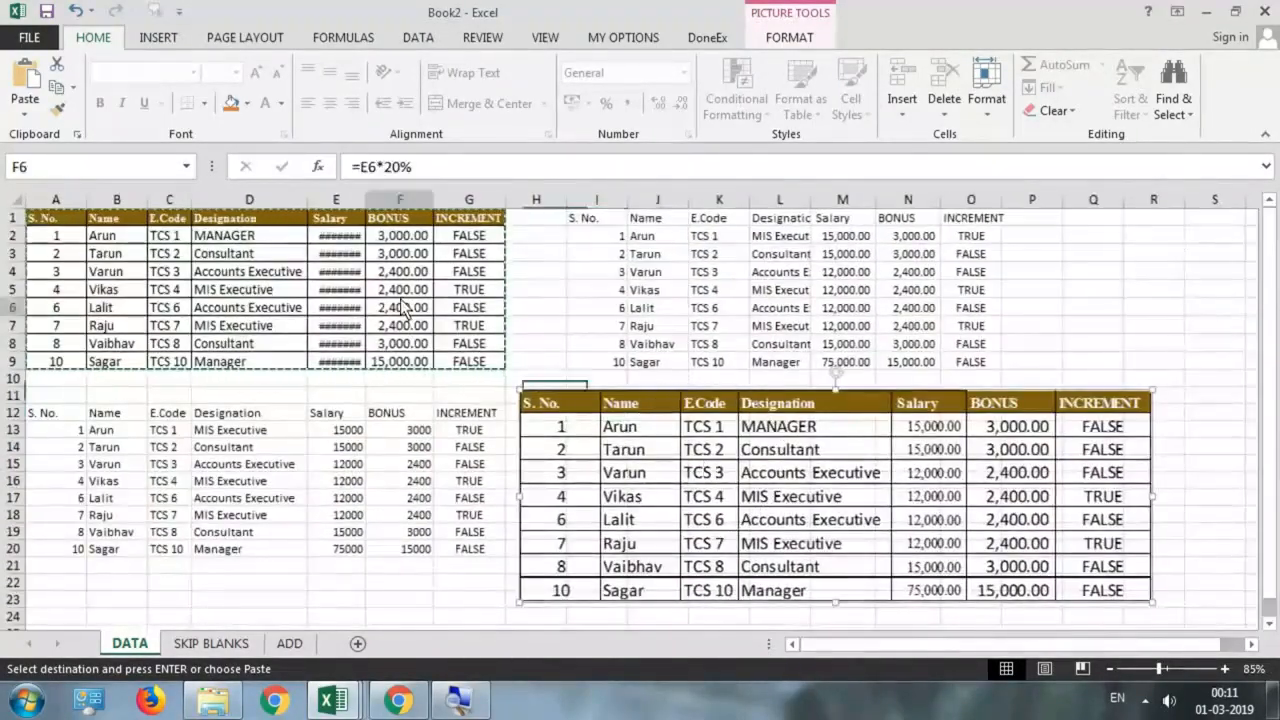
mouse_move(697, 424)
mouse_down()
mouse_move(656, 422)
mouse_move(706, 371)
mouse_move(690, 447)
mouse_move(692, 420)
mouse_up()
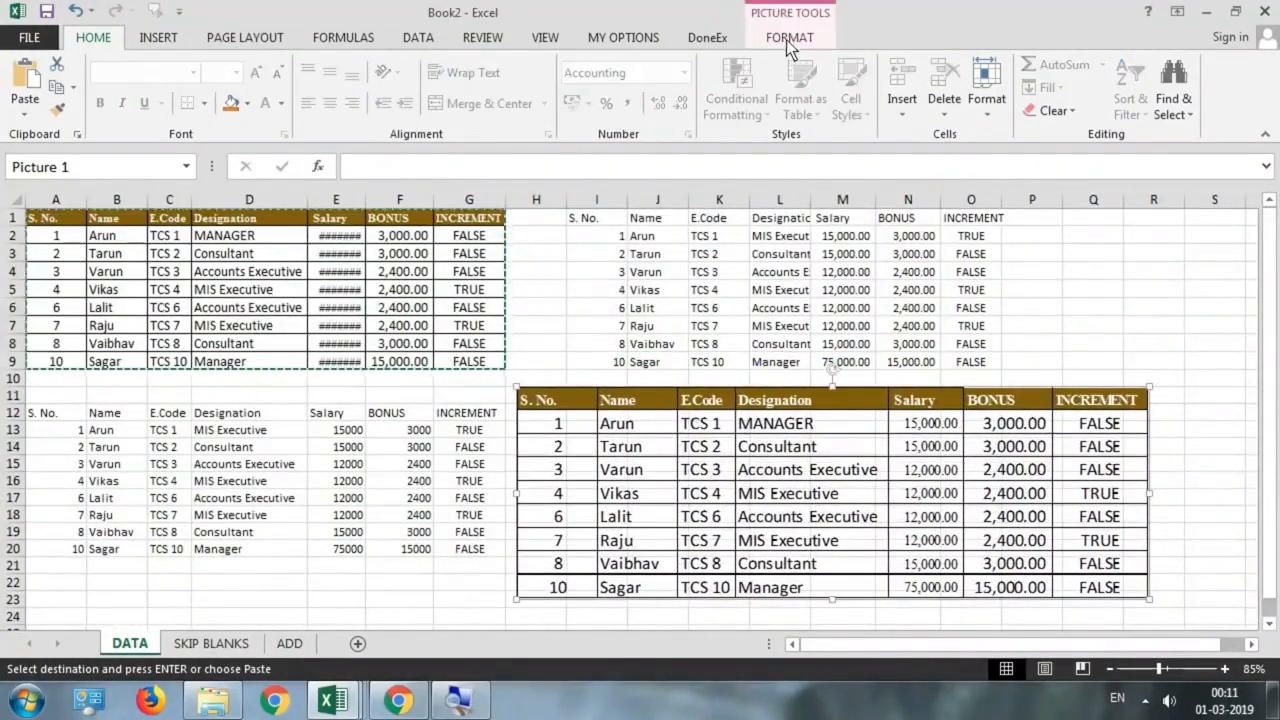
Step: Apply the black double-frame picture style and a shadow effect to the table picture, and shift it slightly down and right
click(788, 42)
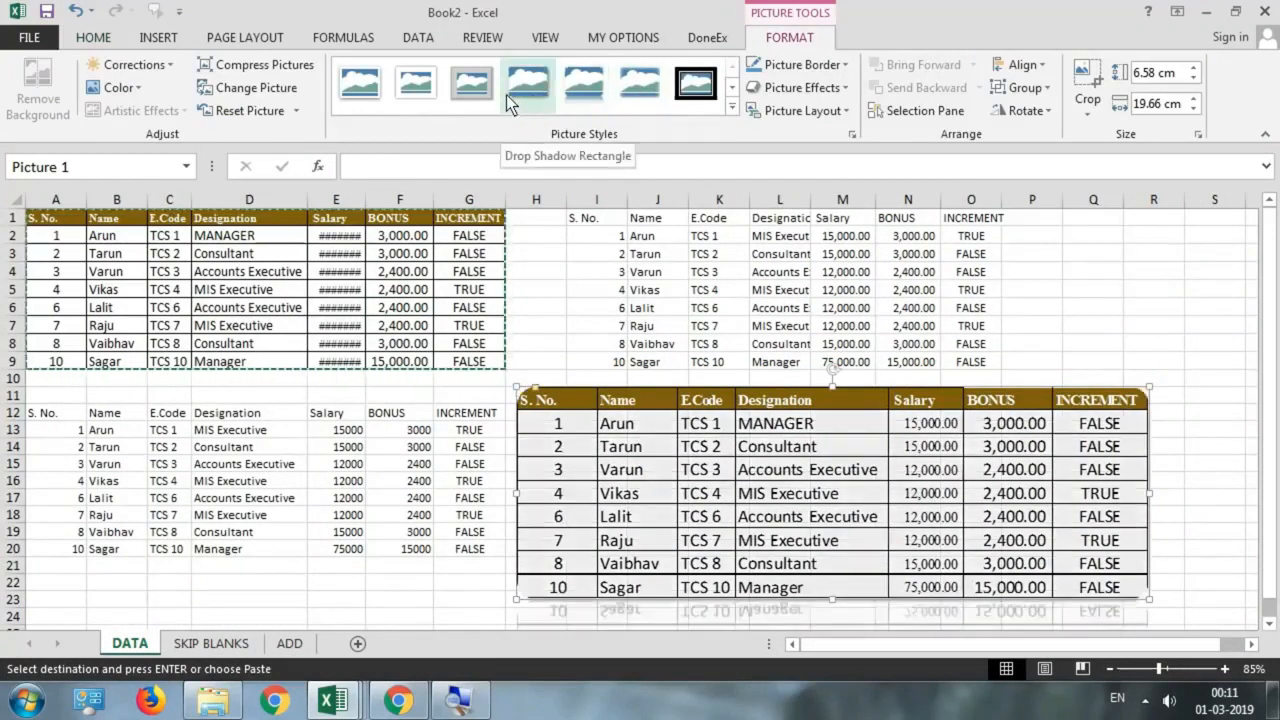
click(459, 94)
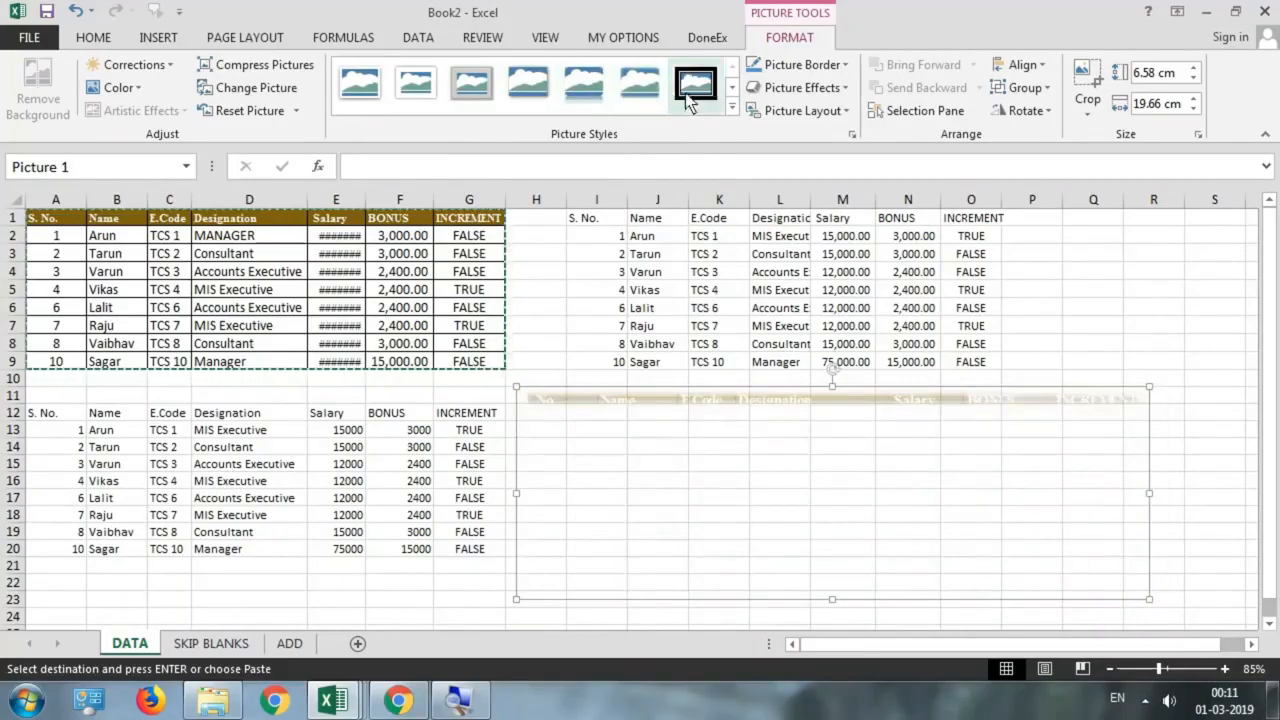
click(808, 90)
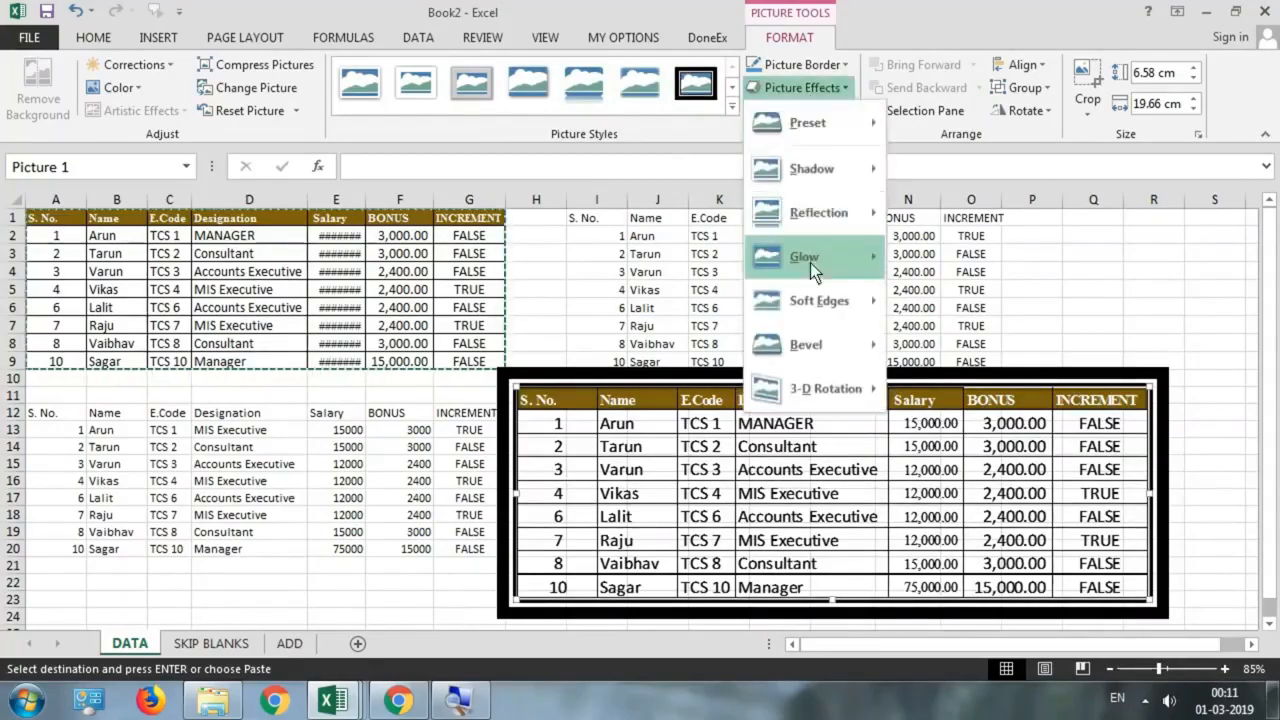
mouse_move(869, 218)
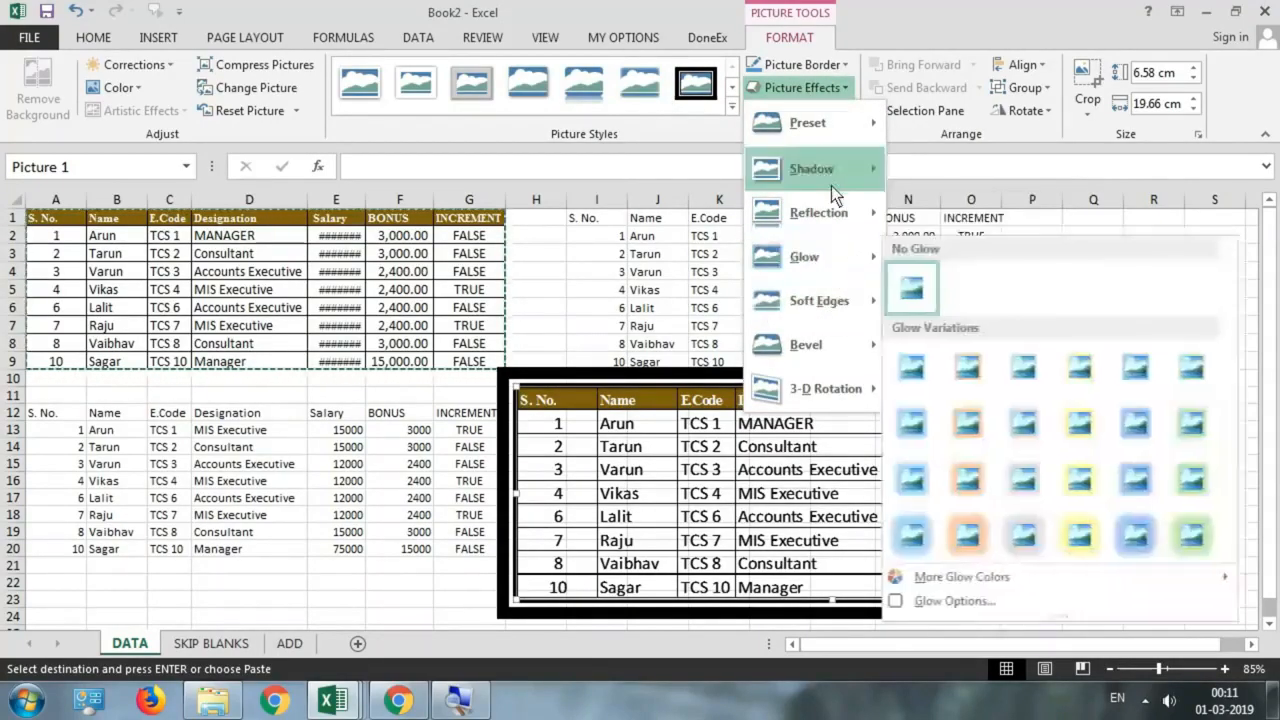
mouse_move(861, 179)
click(978, 332)
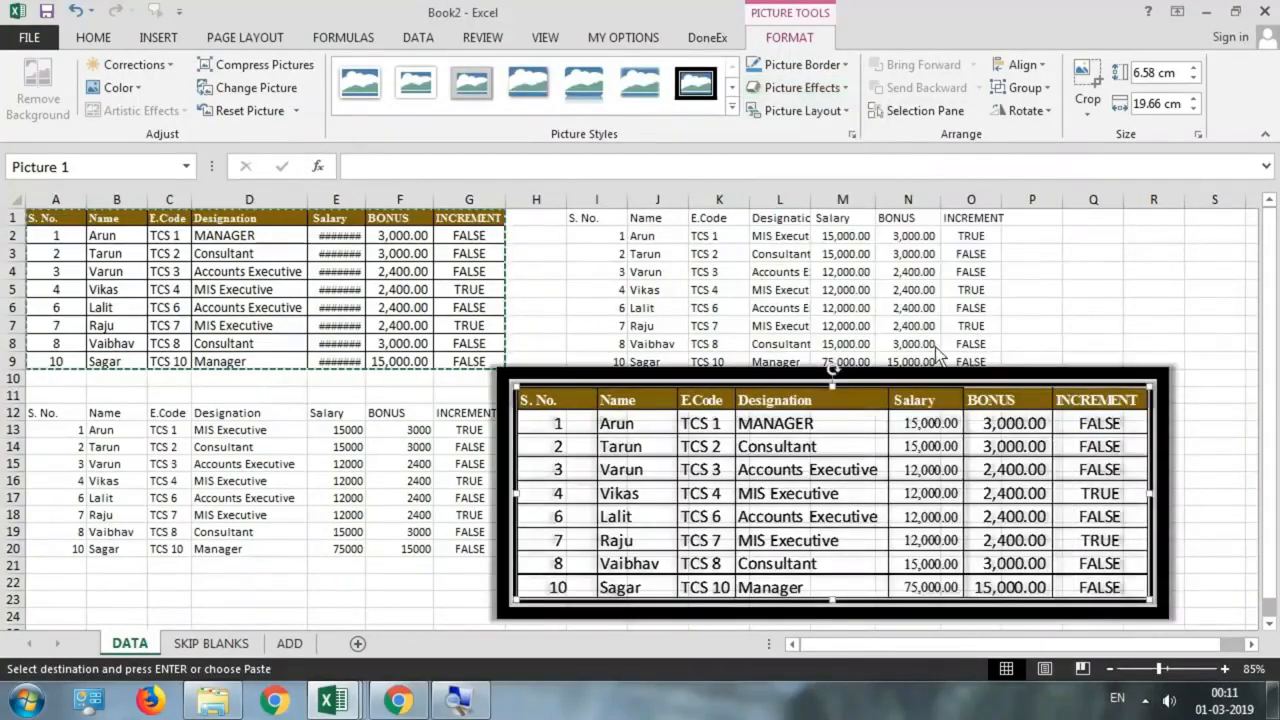
drag(758, 401, 795, 438)
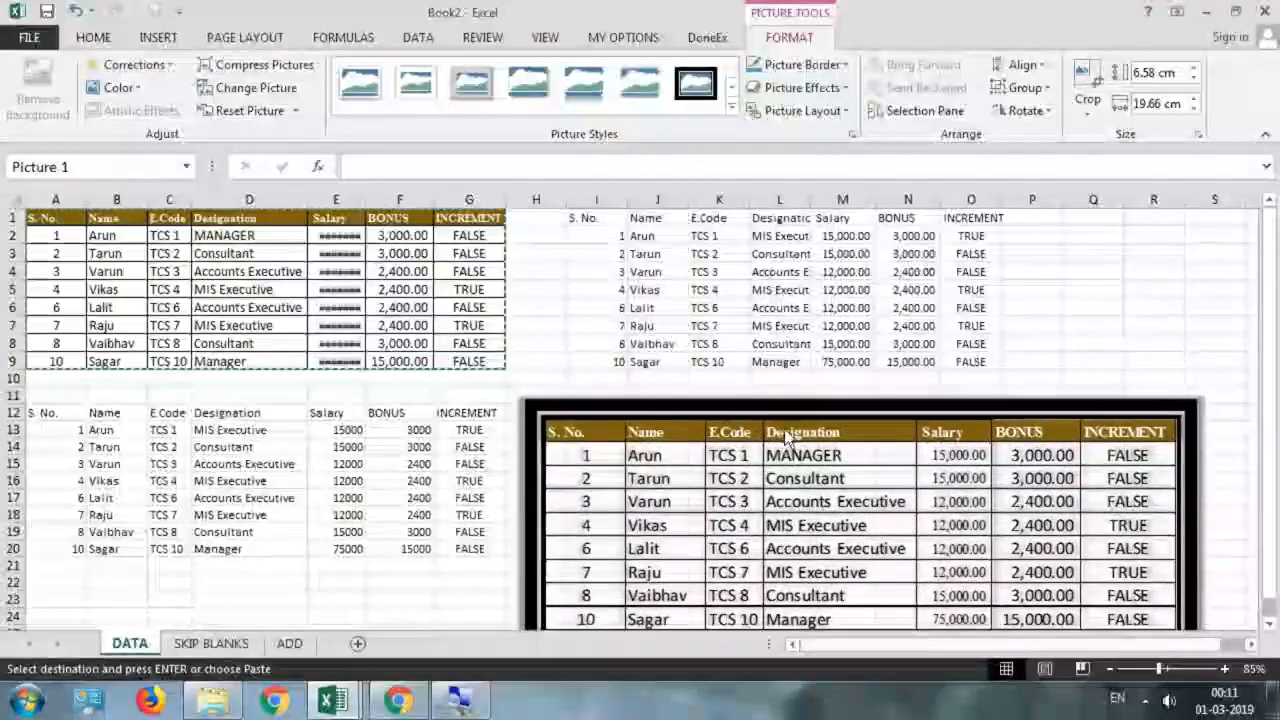
Step: Set the first employee's Designation in D2 to CONSULTANT, and compare it with the static picture
click(222, 238)
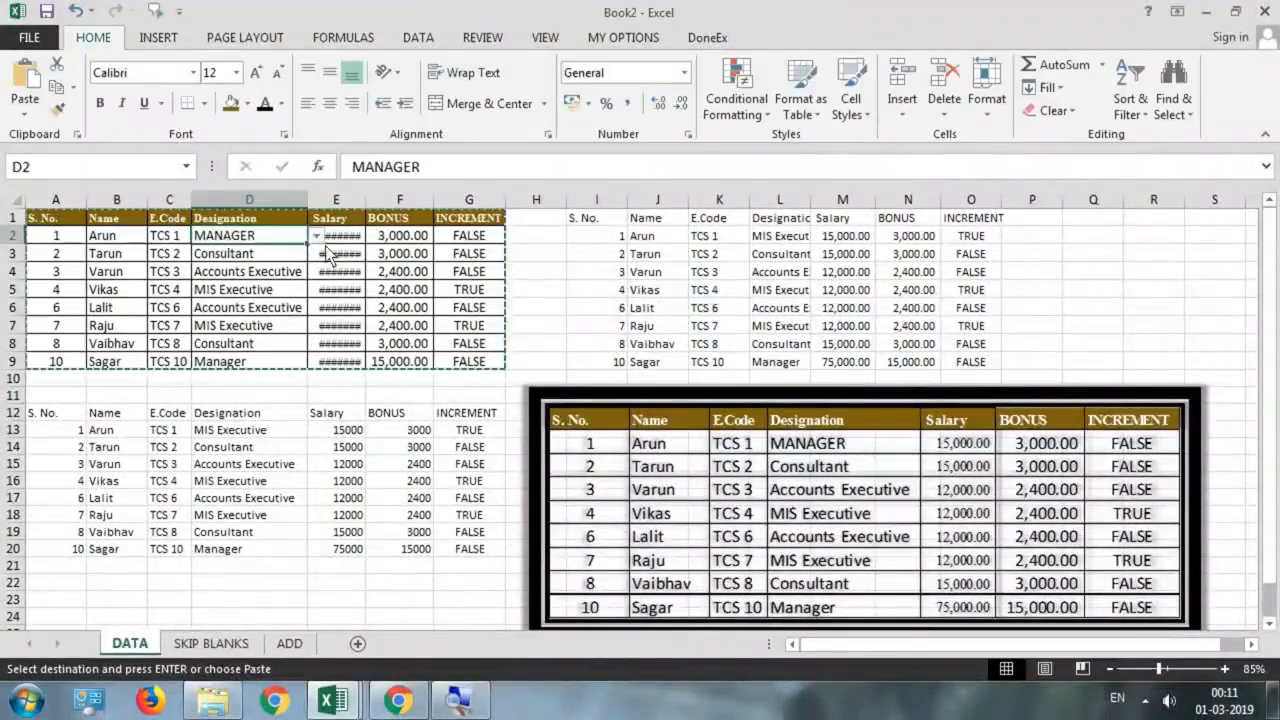
click(316, 236)
click(230, 247)
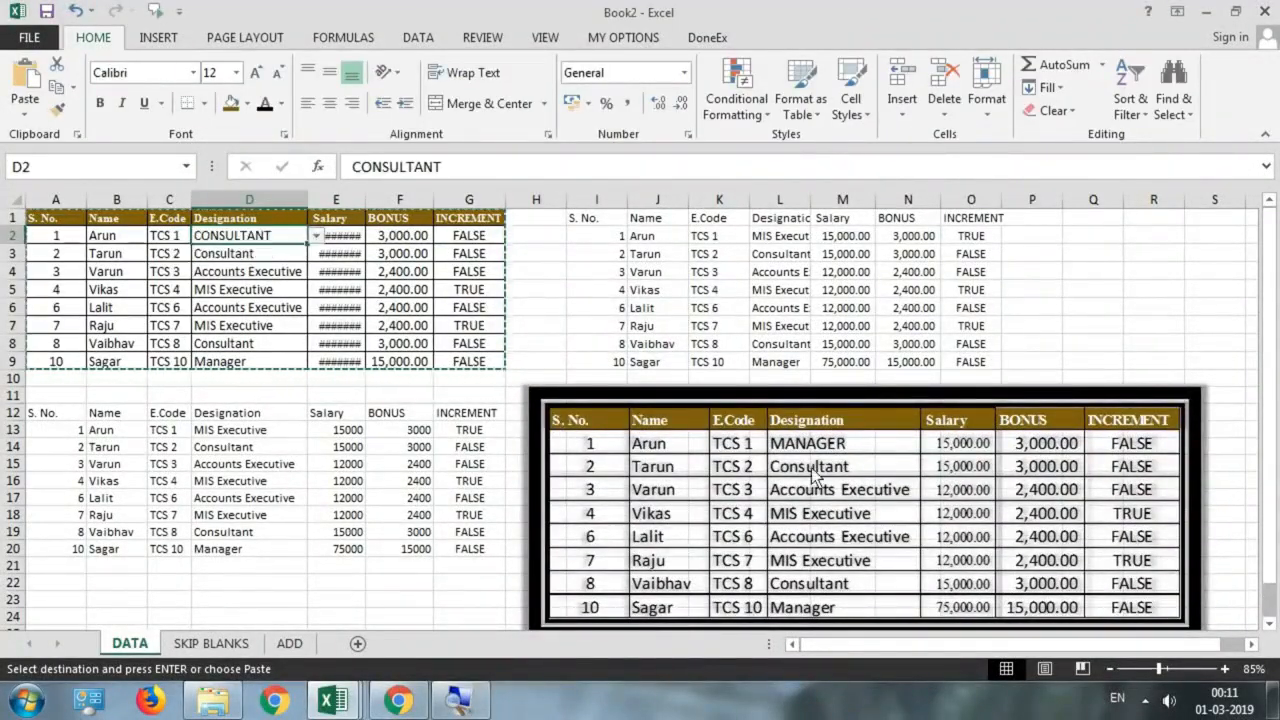
Step: Delete the static table picture
click(859, 448)
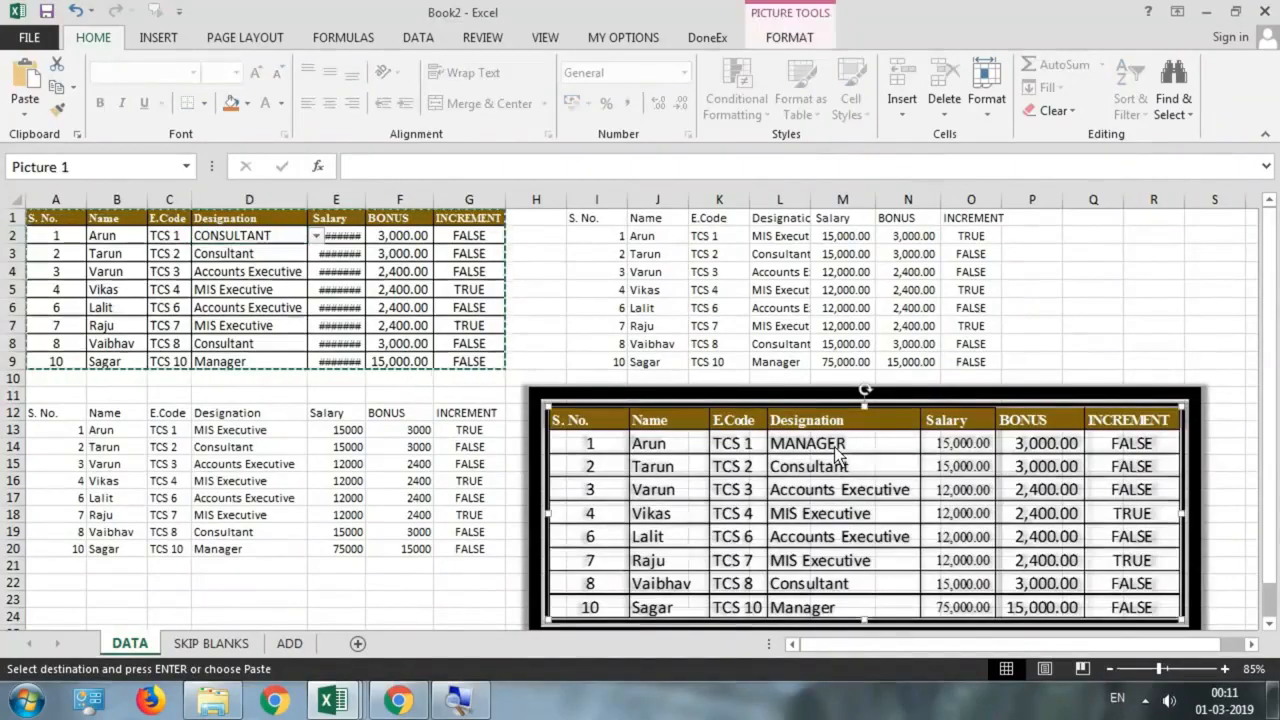
key(Delete)
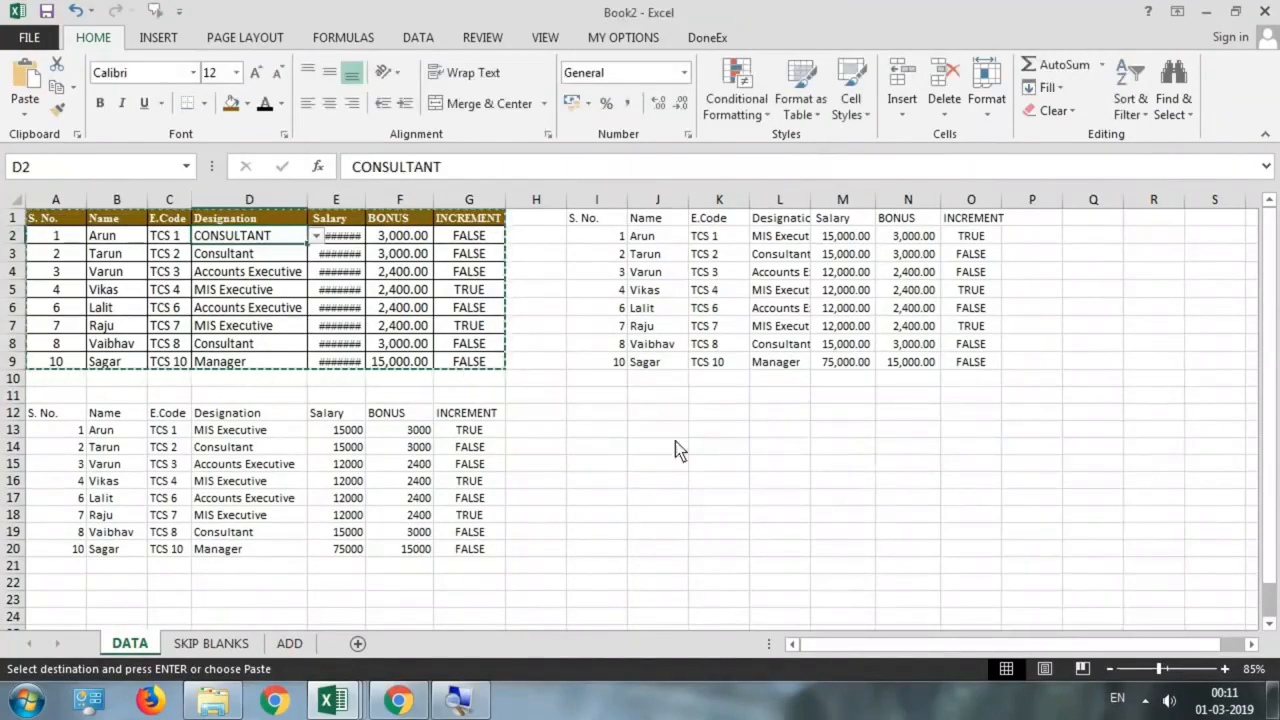
Step: Paste the copied table as a linked picture, enlarge it to about 6 × 18 cm and position it near H11
click(553, 395)
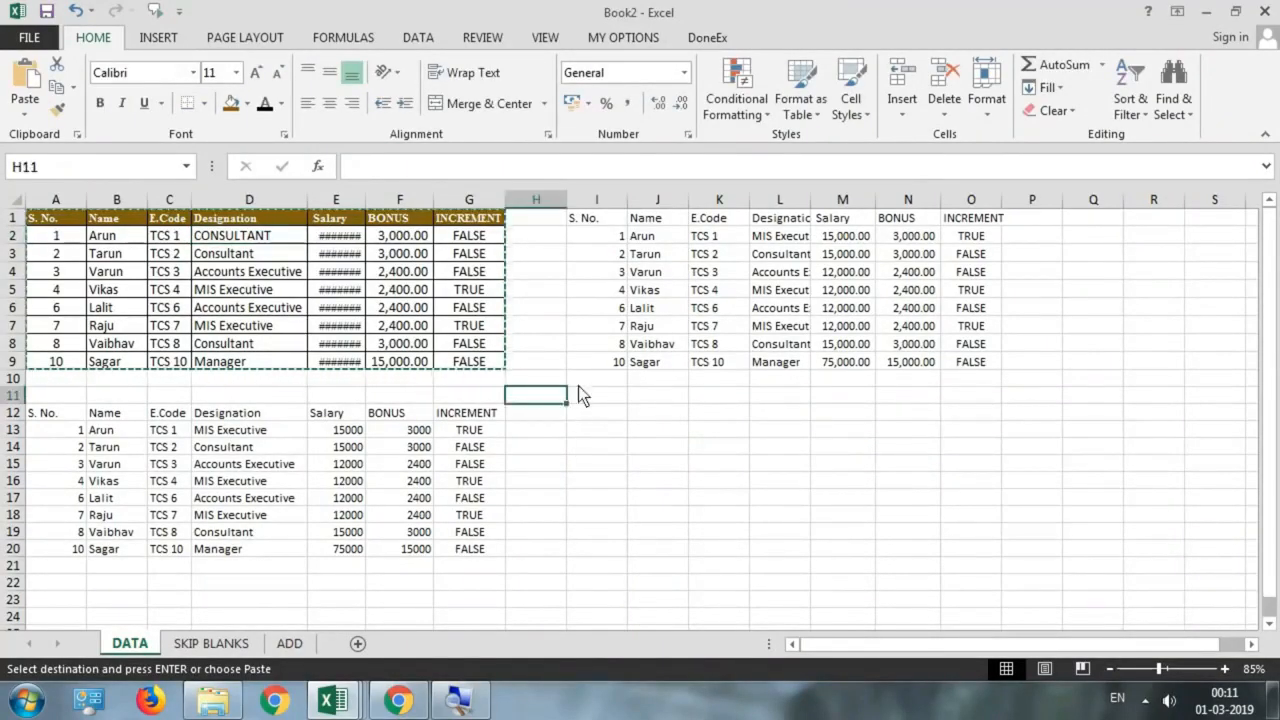
click(25, 110)
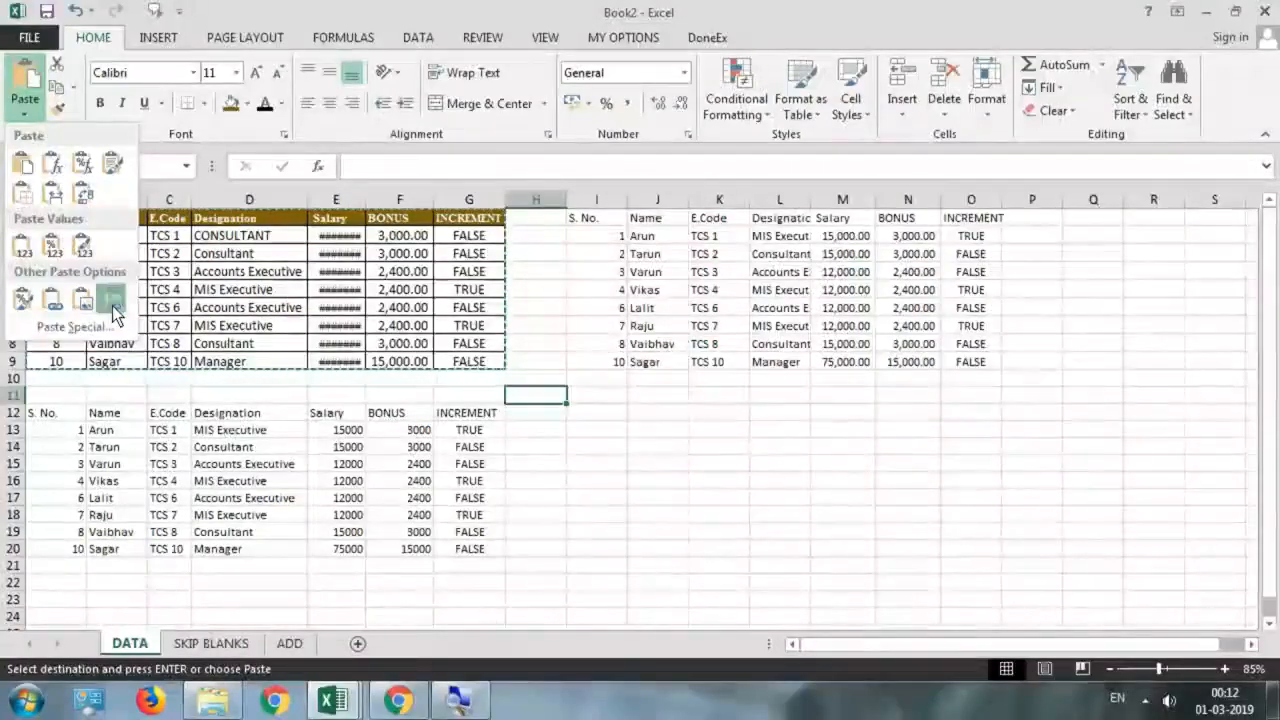
click(113, 312)
drag(504, 550, 400, 586)
drag(440, 484, 568, 497)
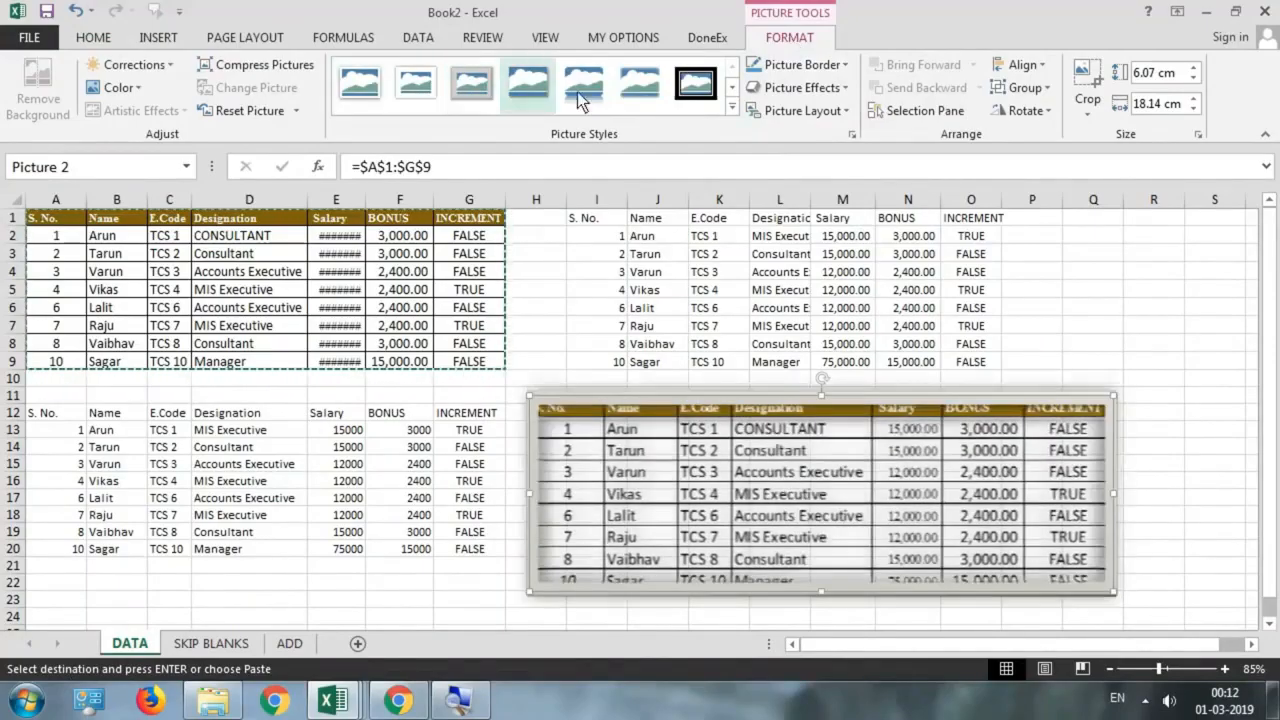
Step: Apply a reflected perspective picture style to the linked picture and enlarge it to about 7.6 × 22.7 cm
click(731, 104)
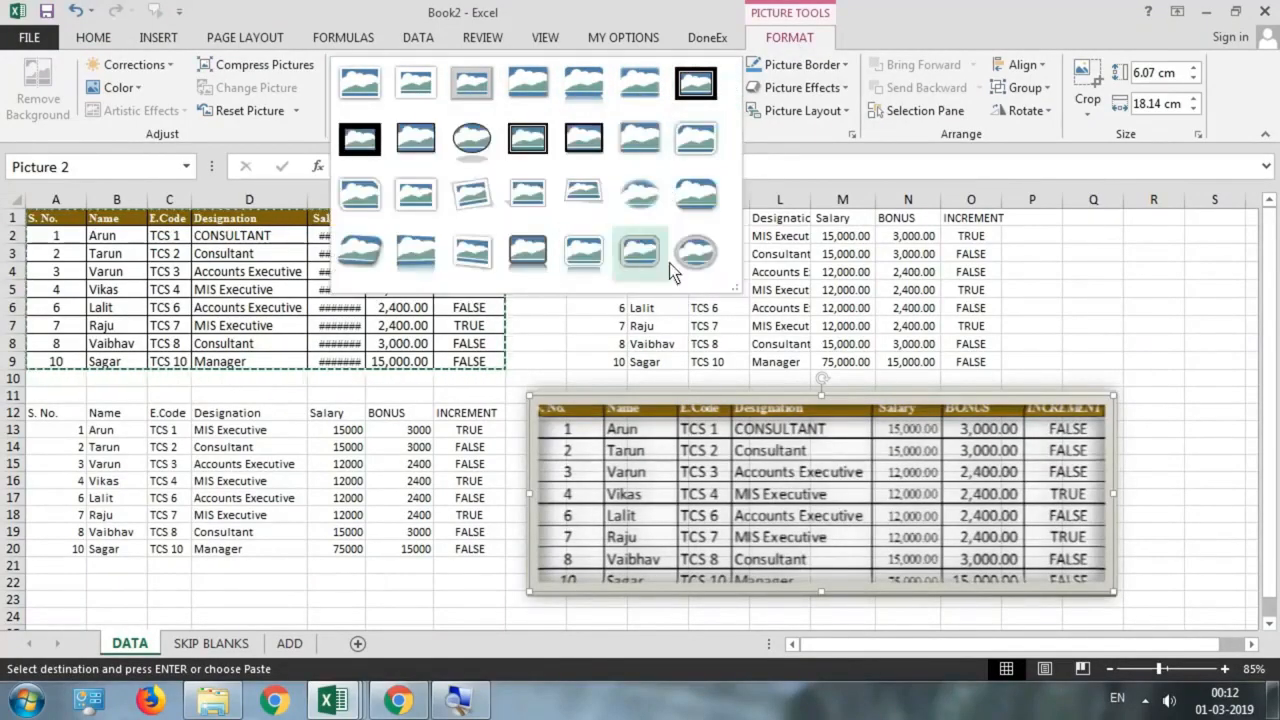
click(432, 262)
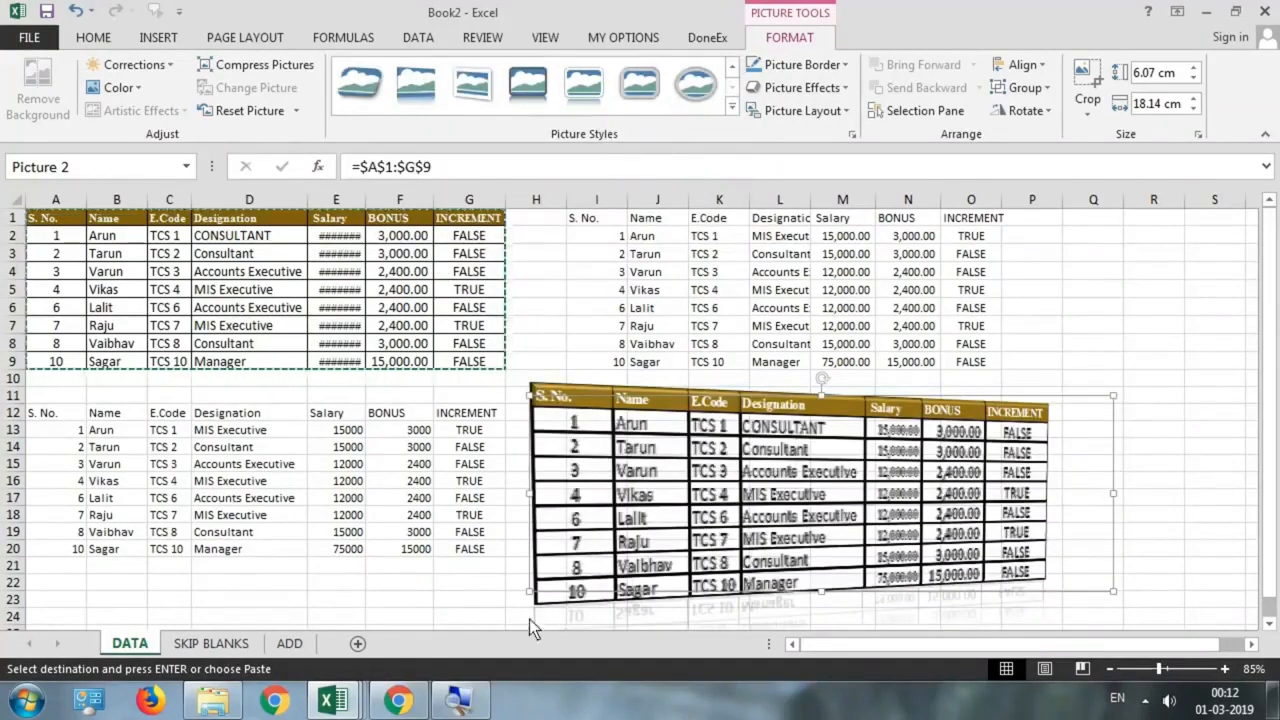
drag(533, 592, 383, 623)
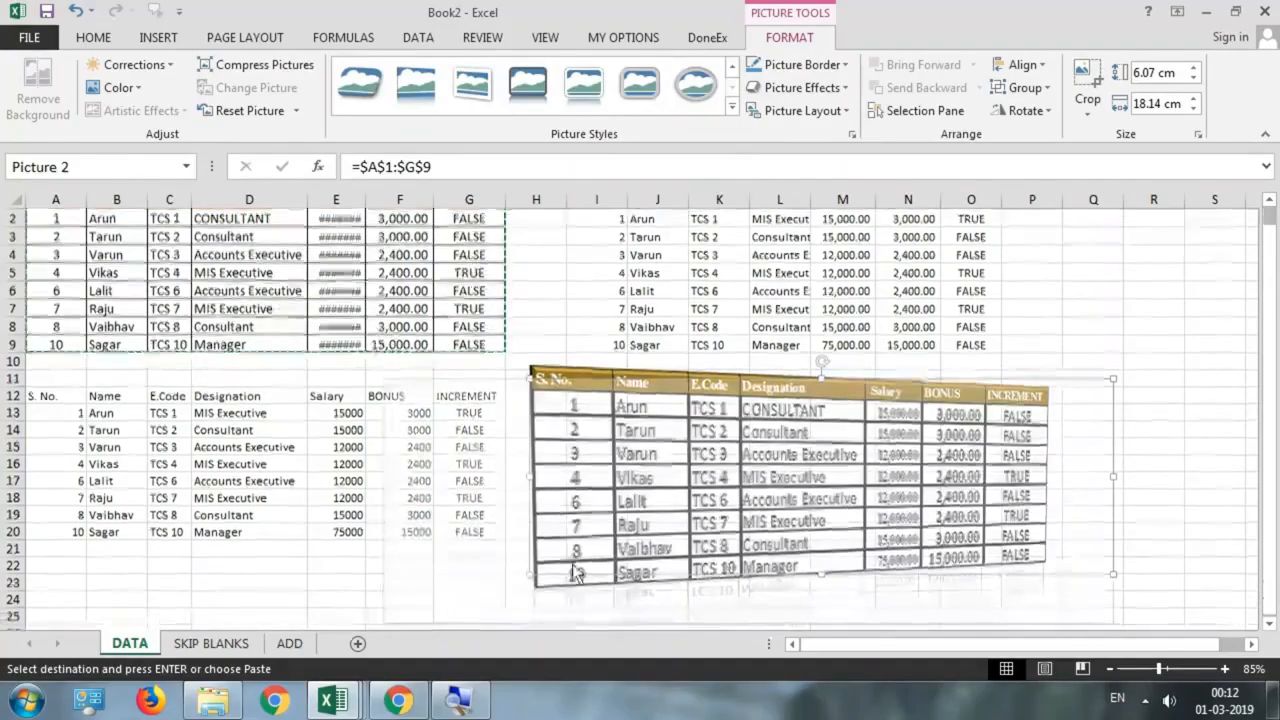
drag(627, 505, 748, 480)
scroll(744, 481, up, 1)
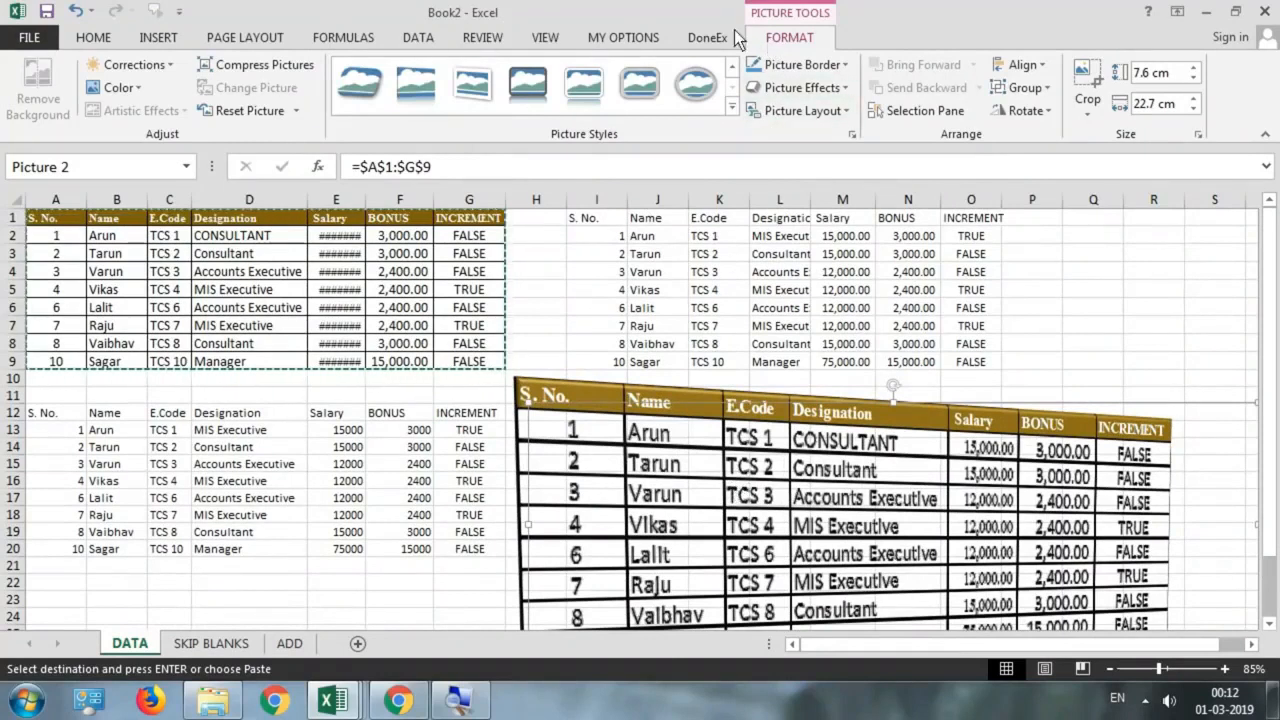
Step: Hide the gridlines on the DATA sheet and deselect the linked picture
click(548, 40)
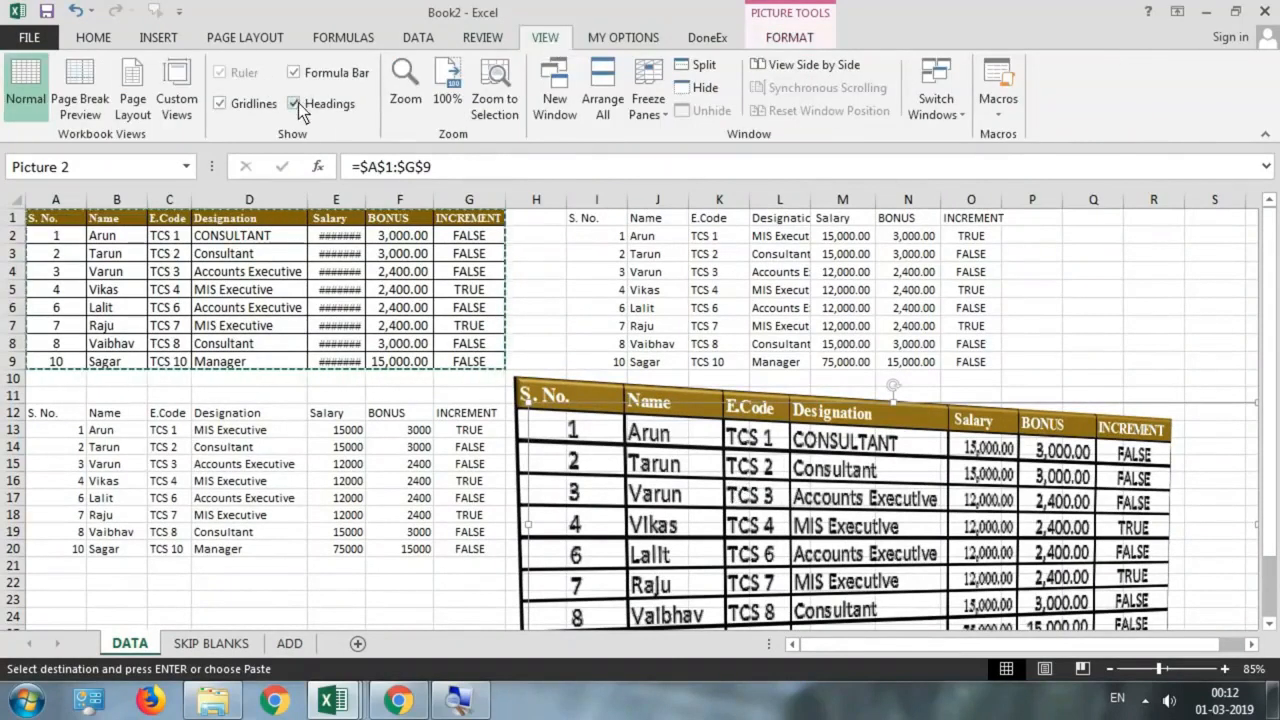
click(220, 103)
click(302, 326)
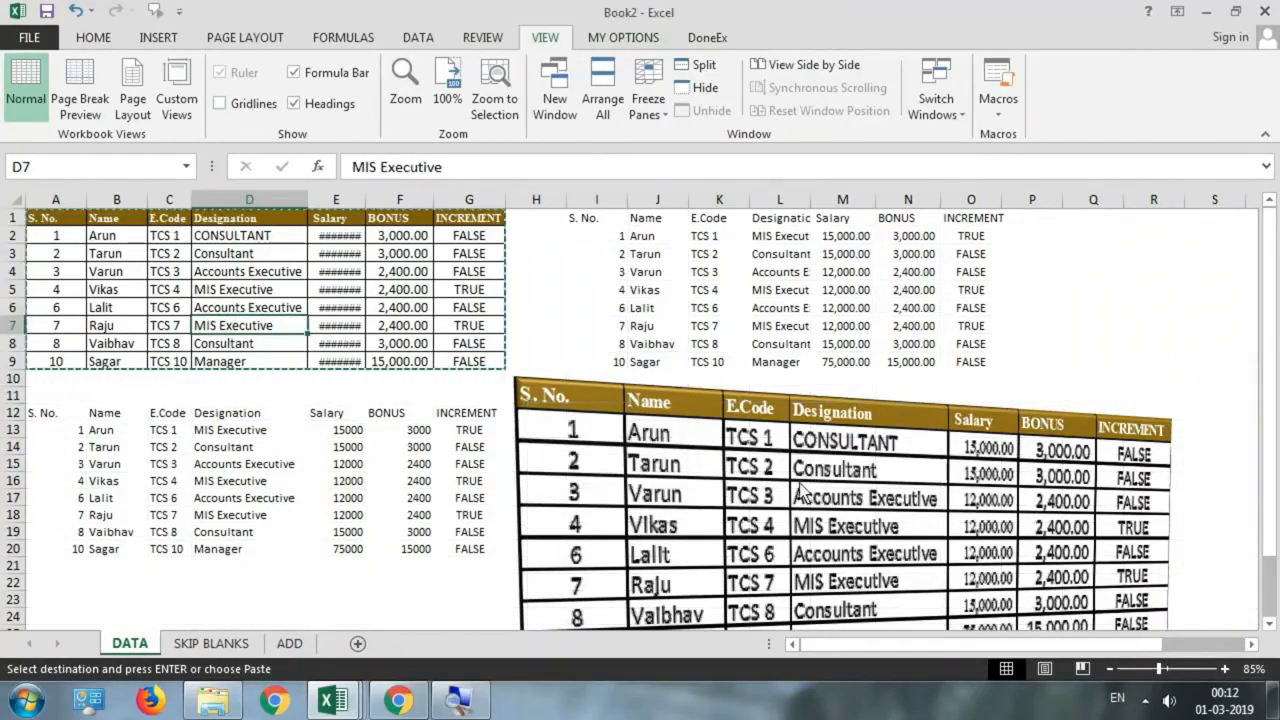
Step: Set the first employee's Designation in D2 to MIS EXECUTIVE from the cell's validation list
click(298, 238)
click(315, 237)
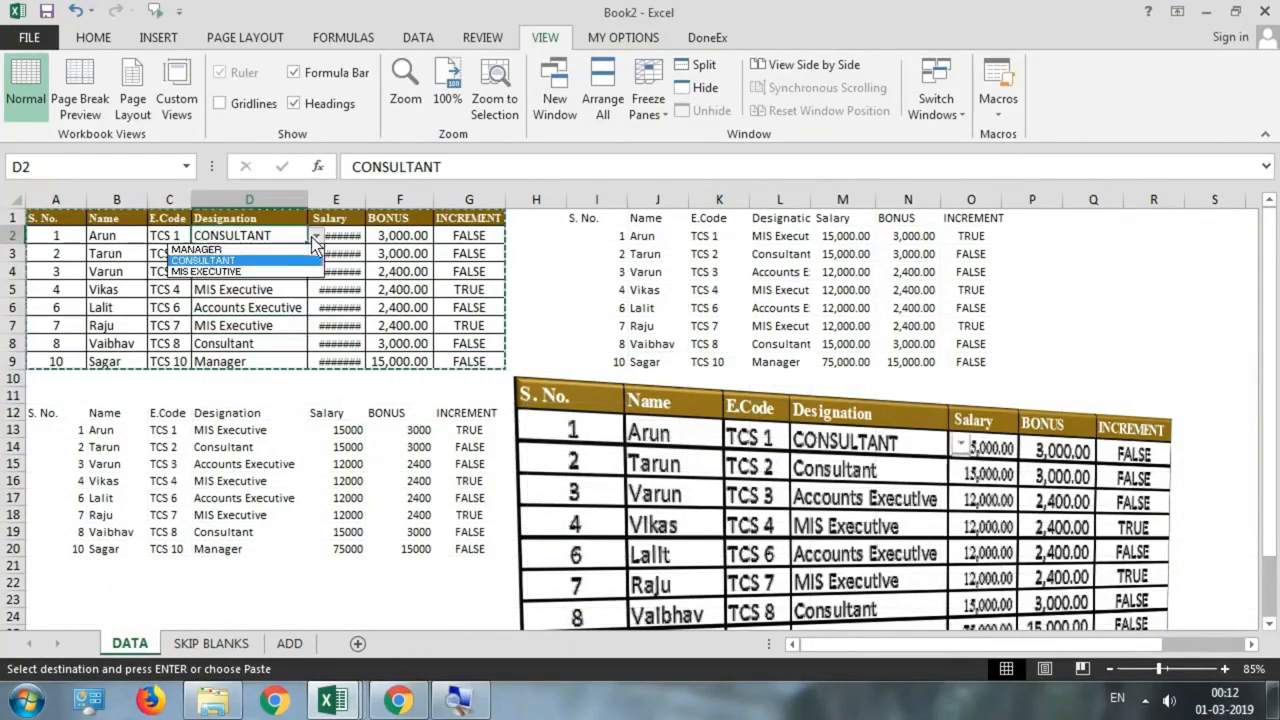
click(232, 271)
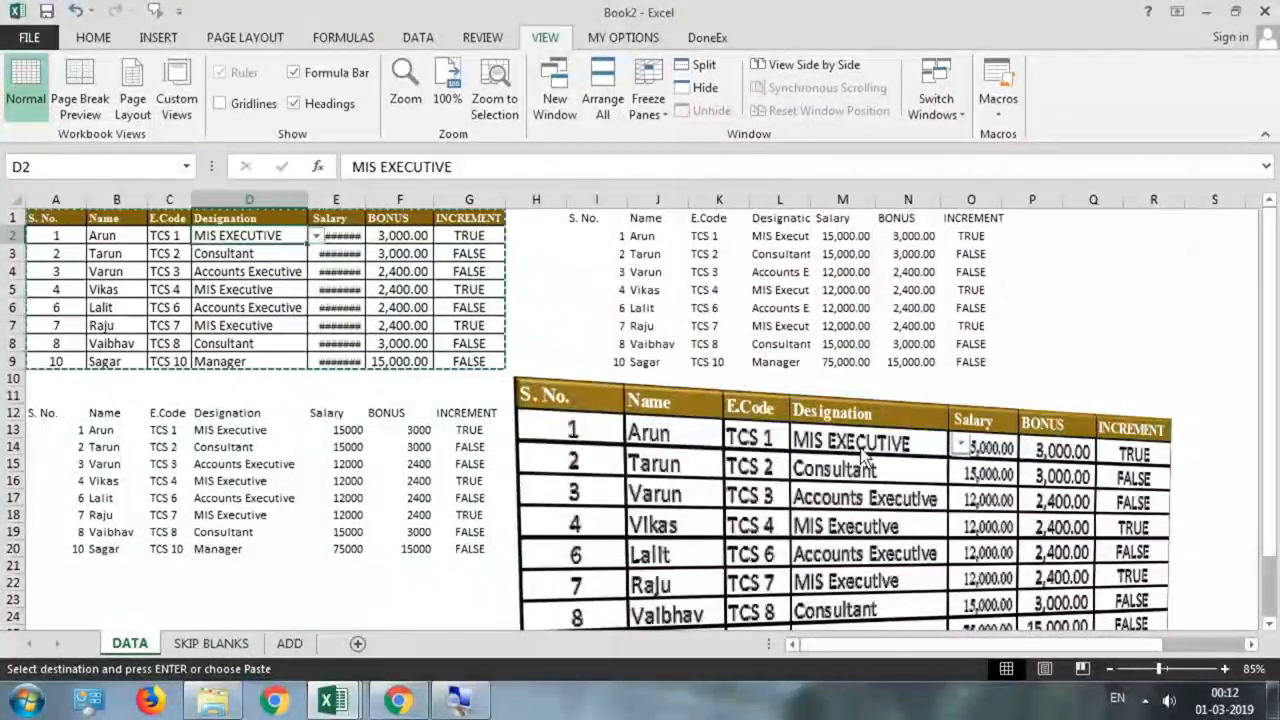
Step: Set the third employee's Designation in D4 to CONSULTANT from the cell's validation list
click(296, 259)
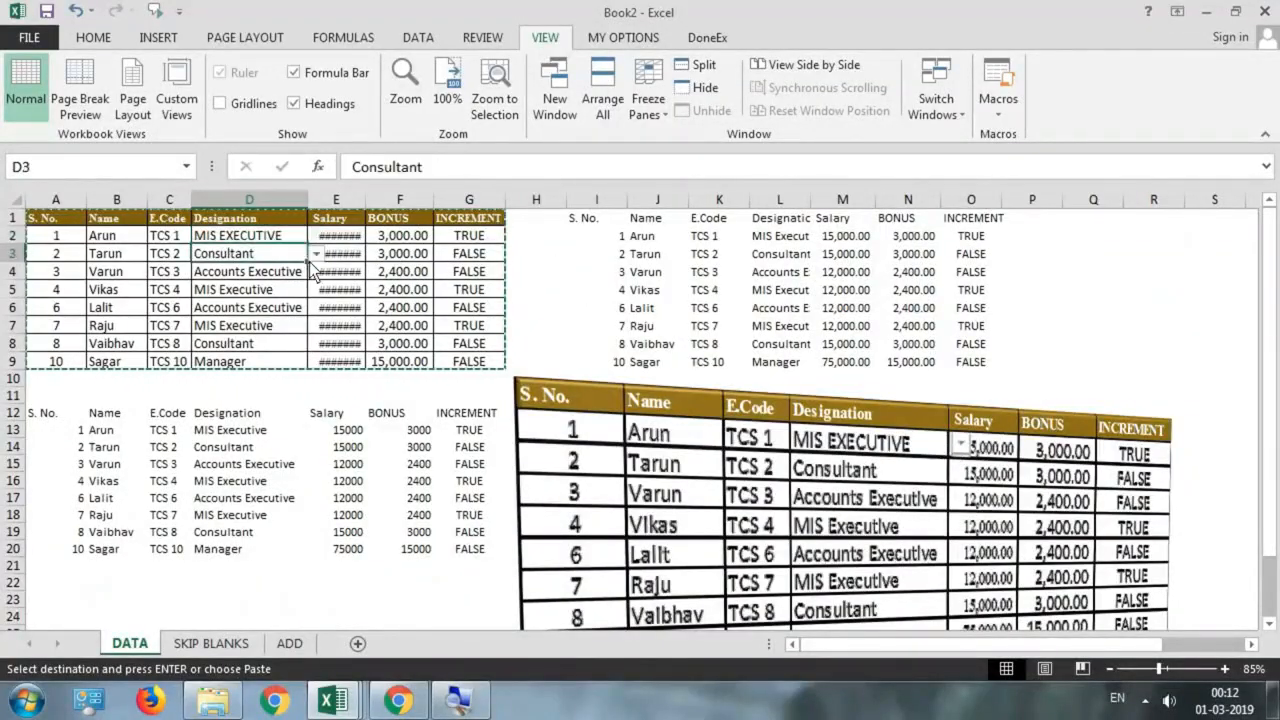
click(302, 272)
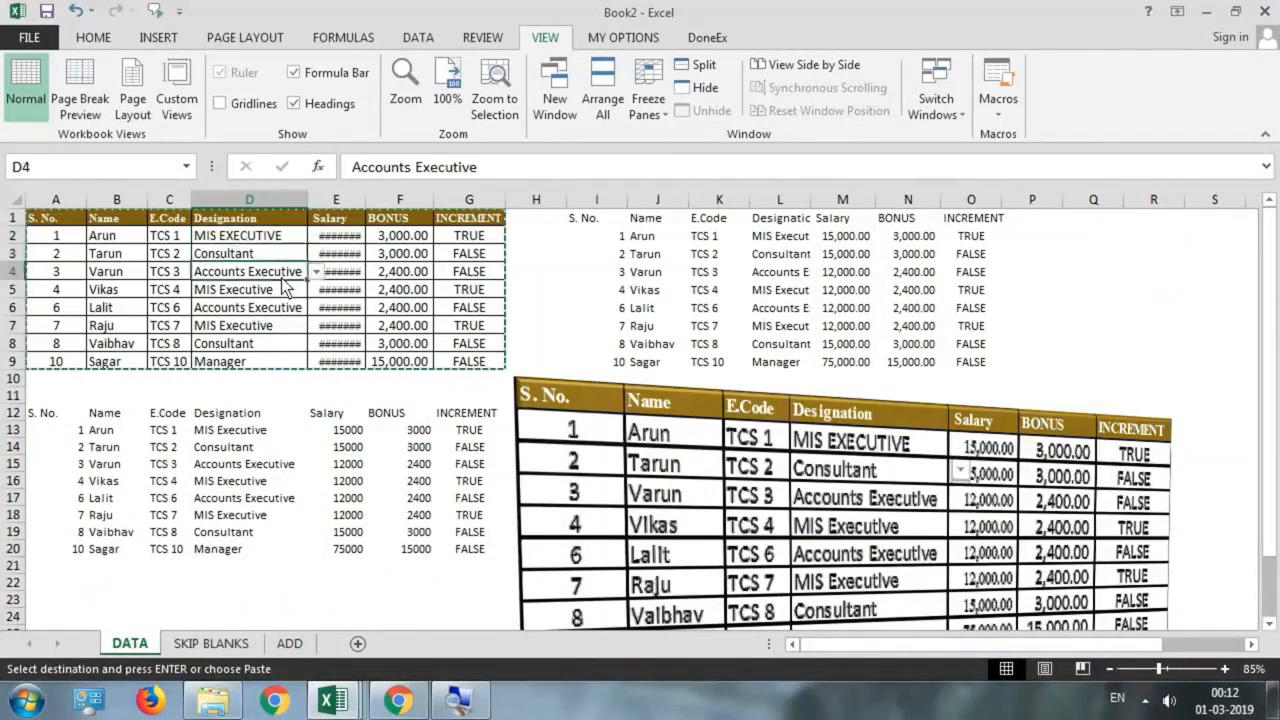
click(316, 272)
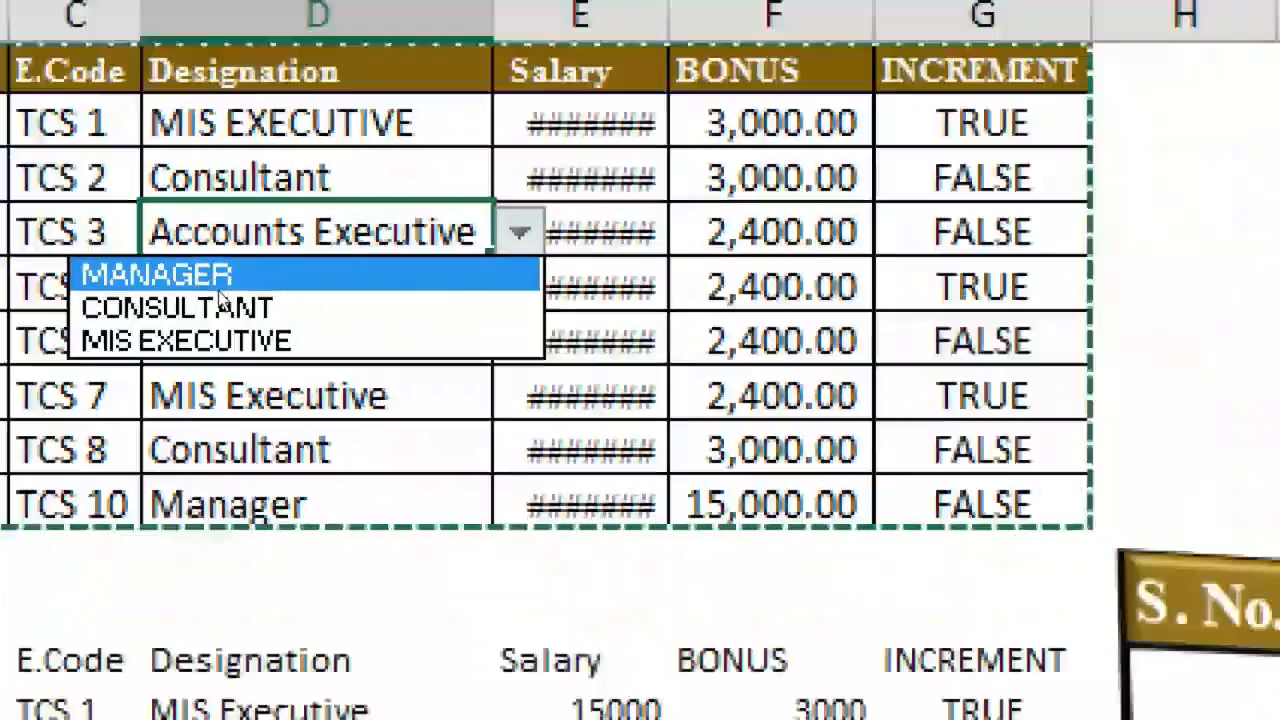
click(232, 322)
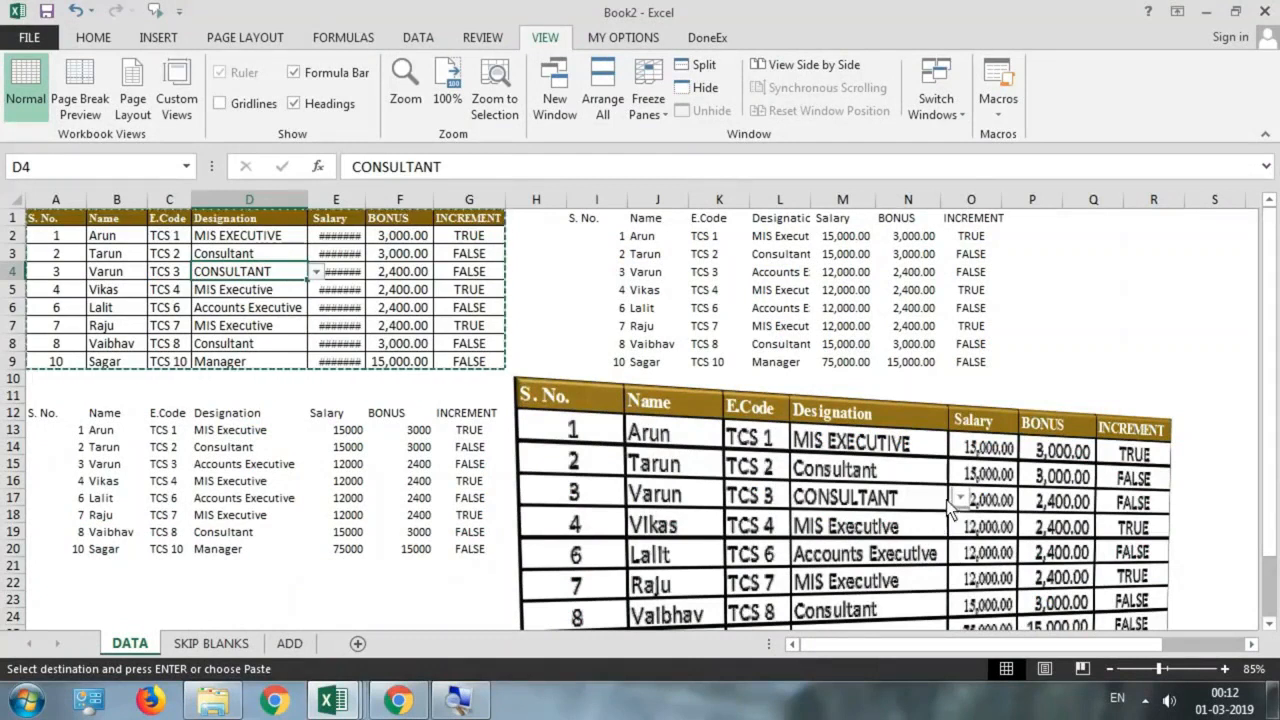
Step: Delete the linked table picture and clear the copy selection around the employee table
click(712, 472)
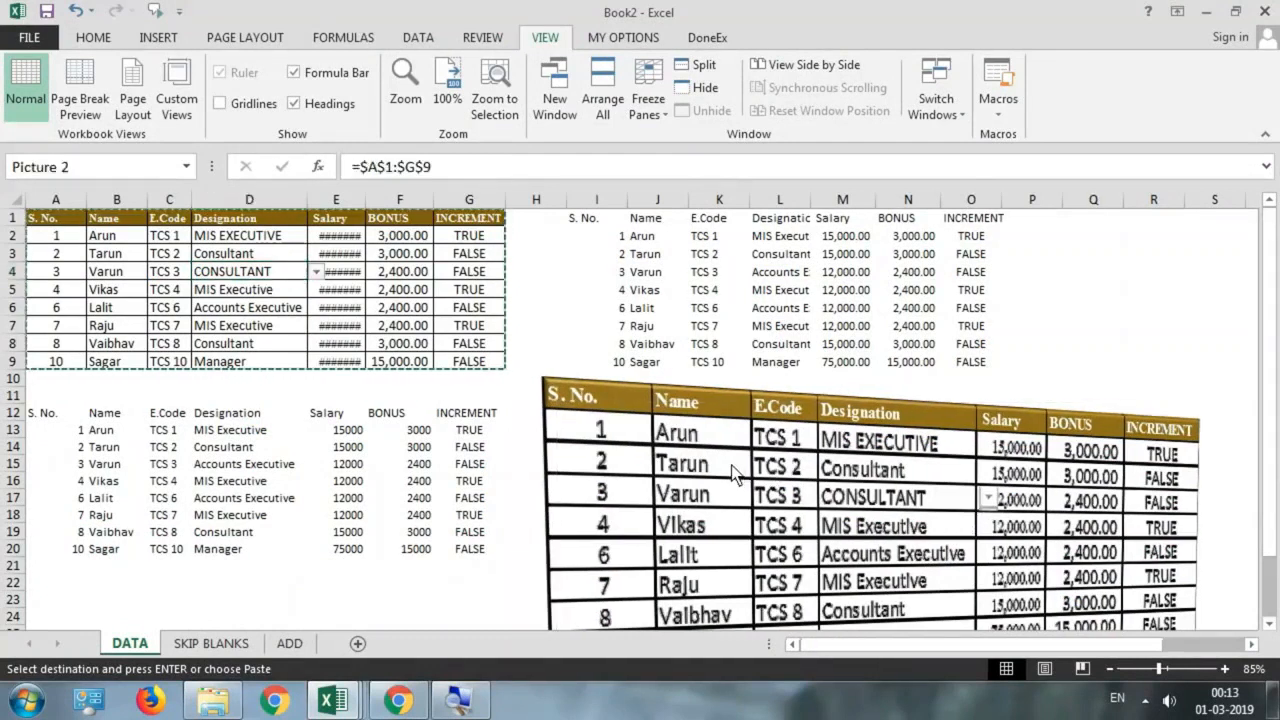
key(Delete)
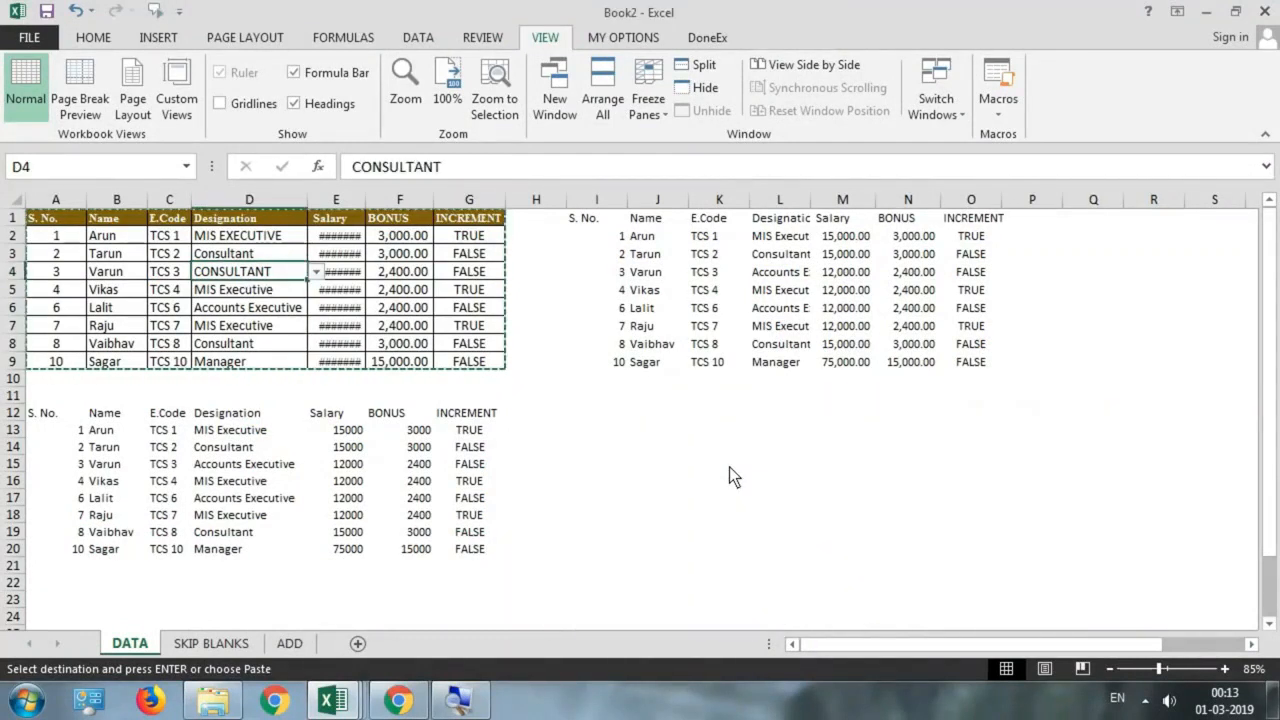
key(Escape)
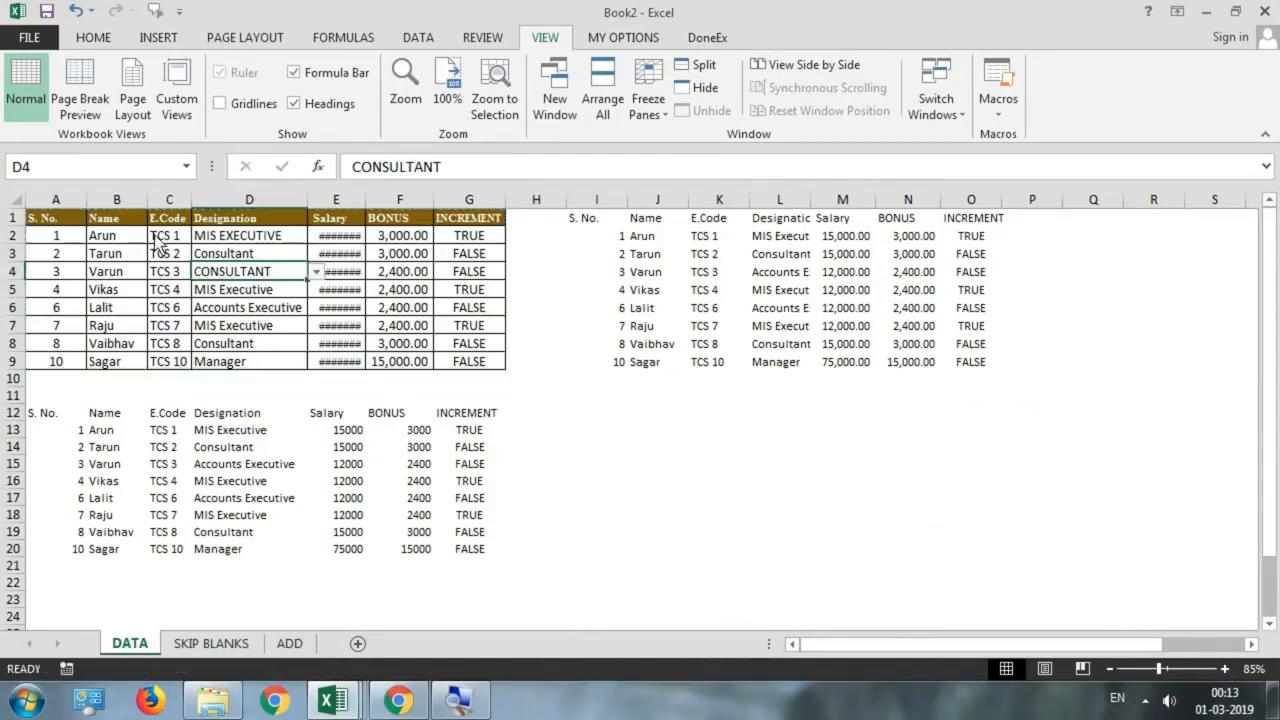
Step: Copy the employee table A1:G9 and paste it in place through Paste Special with All and operation None
click(93, 37)
drag(57, 220, 446, 358)
key(ctrl+c)
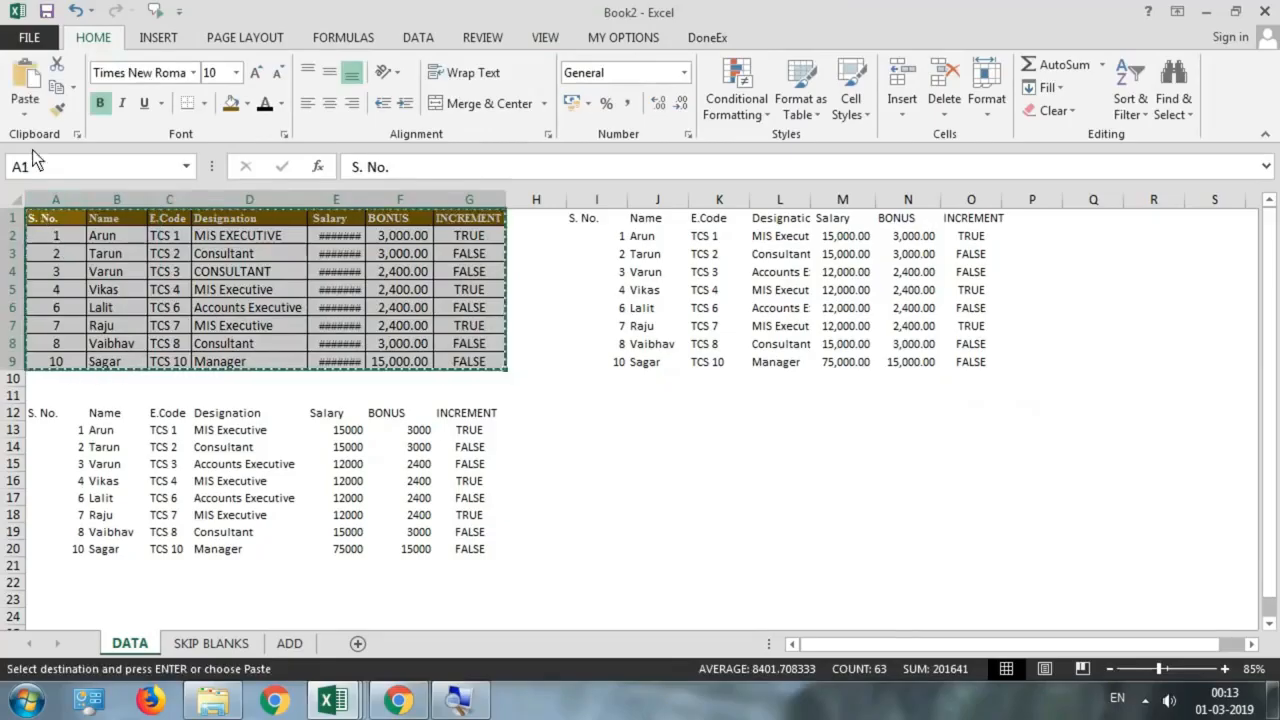
click(25, 110)
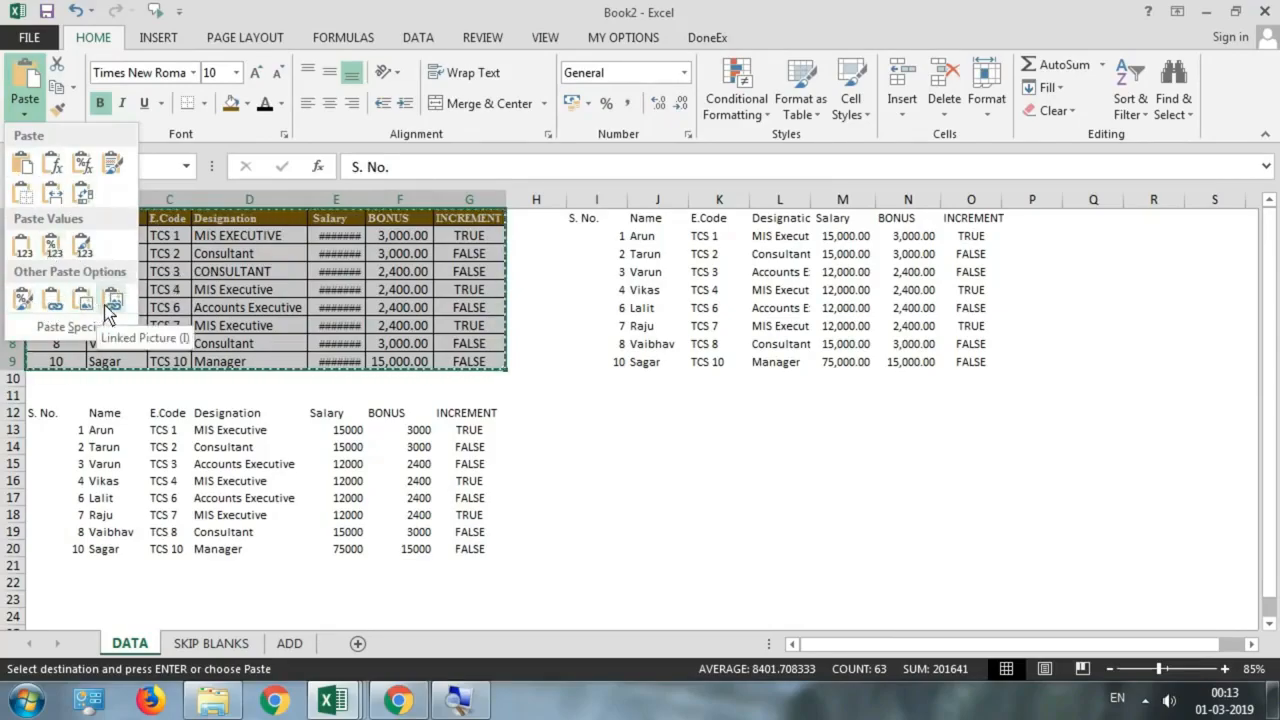
click(59, 327)
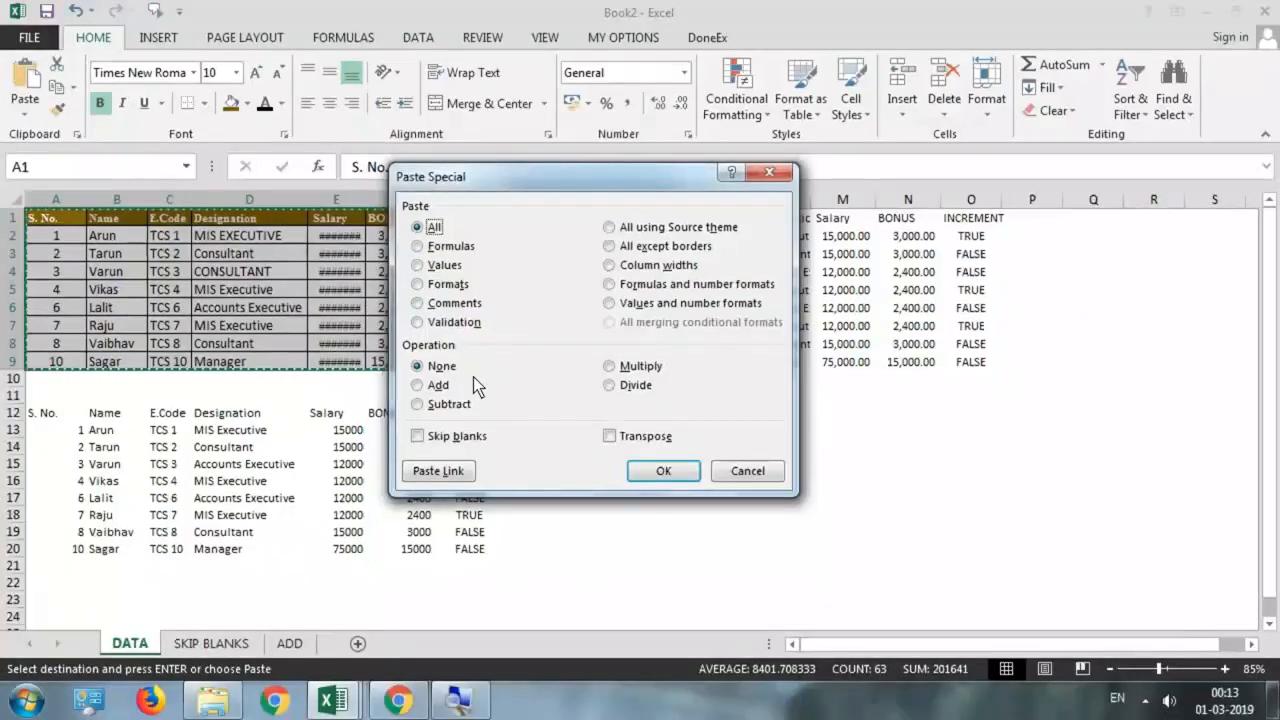
key(Return)
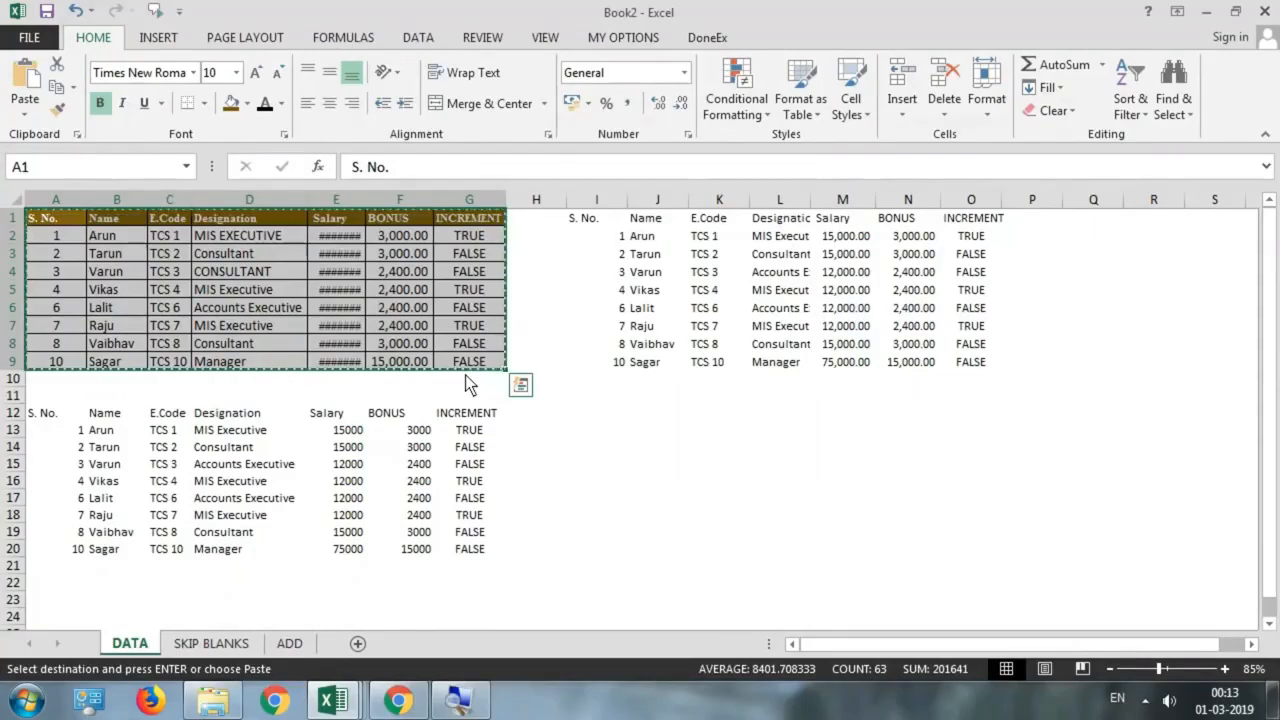
Step: Copy the Name column entries A2:A6, including the blank cells, on the SKIP BLANKS sheet
text(`)
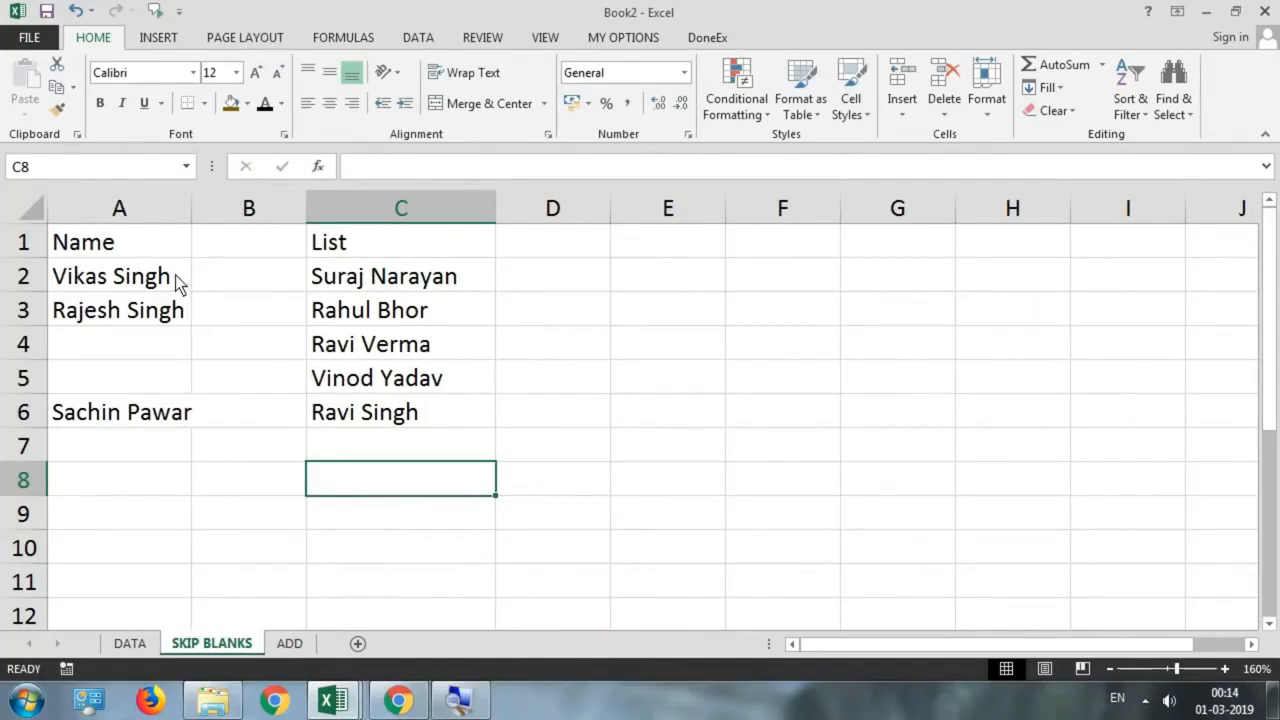
drag(143, 342, 140, 393)
drag(160, 282, 133, 418)
key(ctrl+c)
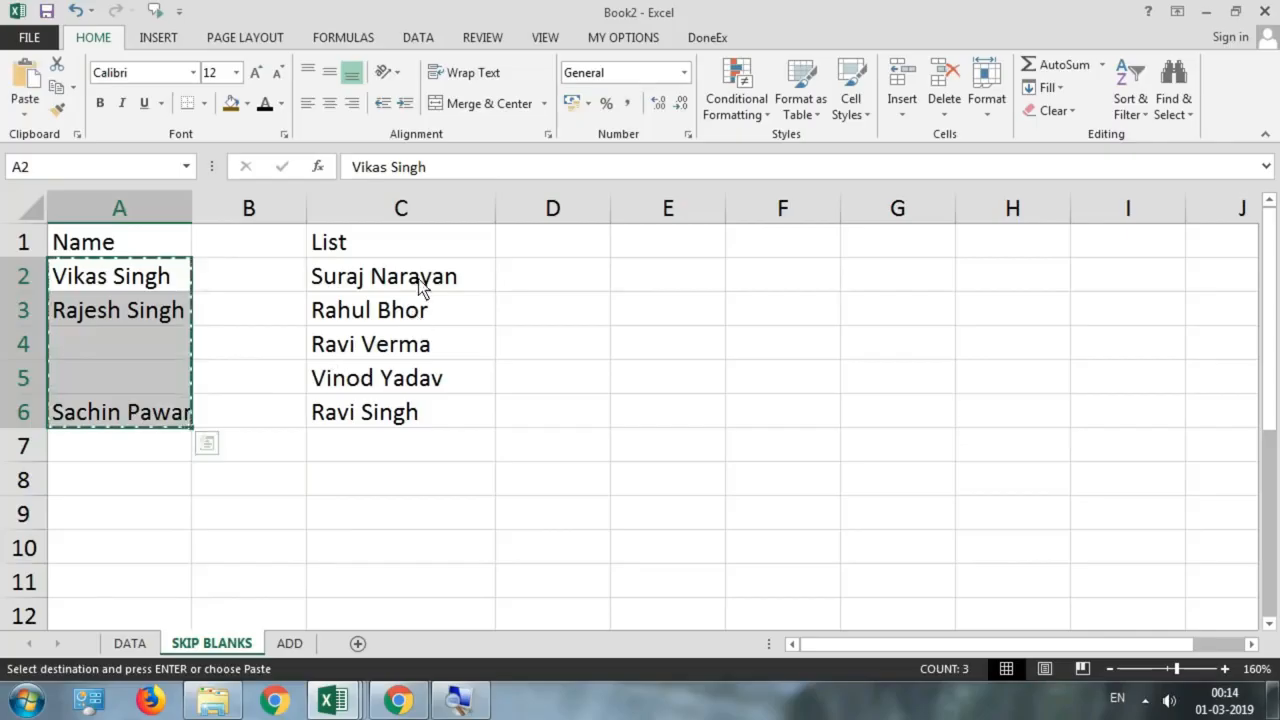
Step: Try an ordinary paste of the copied names over the List column from C2, and undo it
click(440, 285)
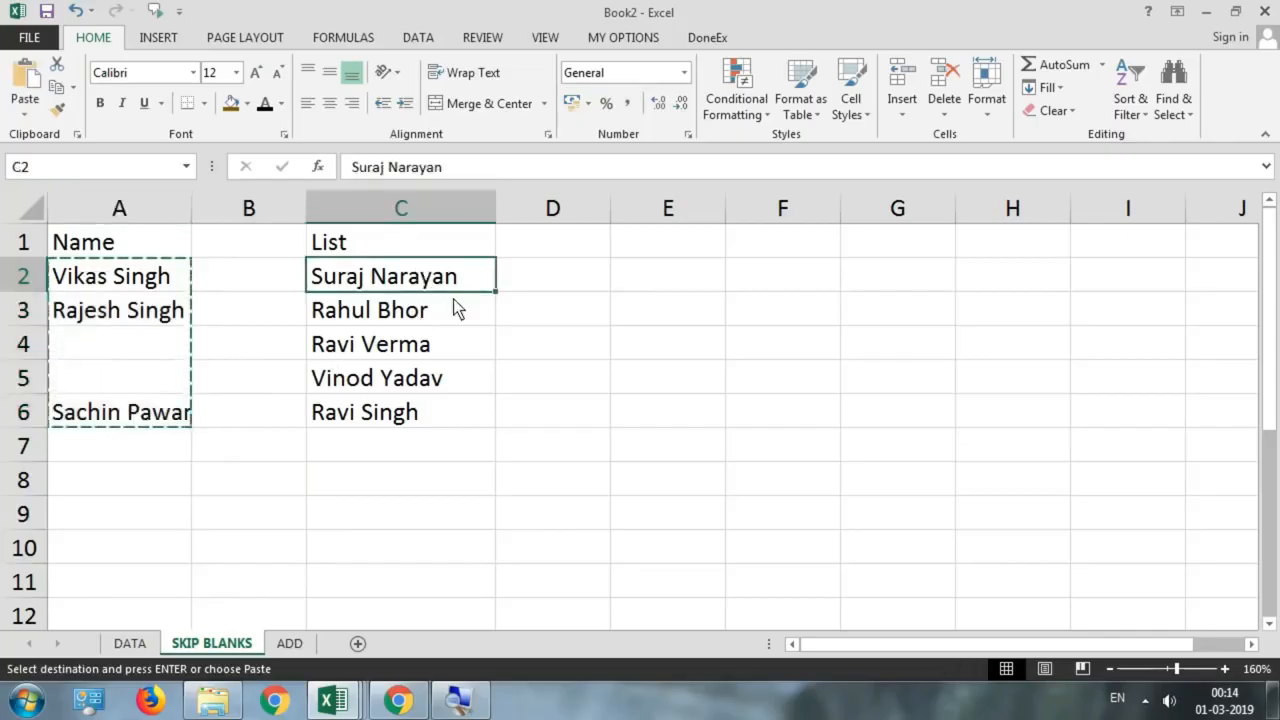
key(ctrl+v)
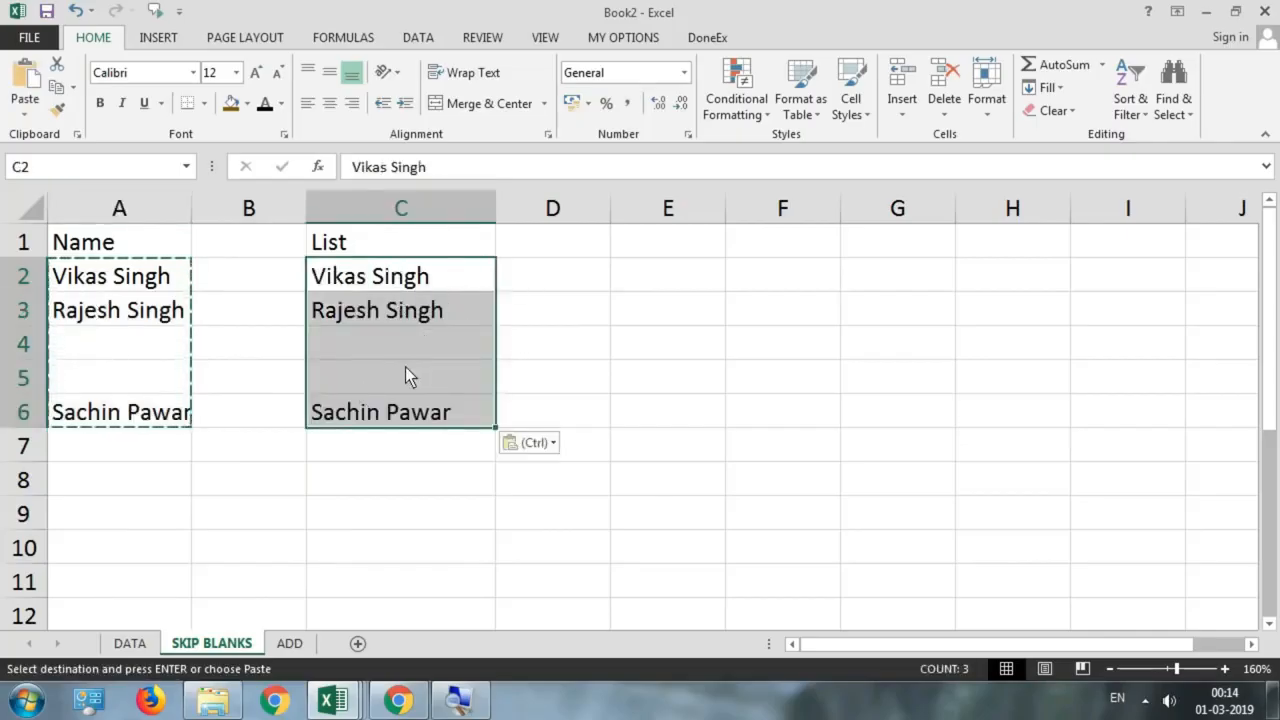
key(ctrl+z)
Step: Compare the filled and blank cells of A2:A6 with the matching entries in C2:C6
drag(392, 343, 389, 378)
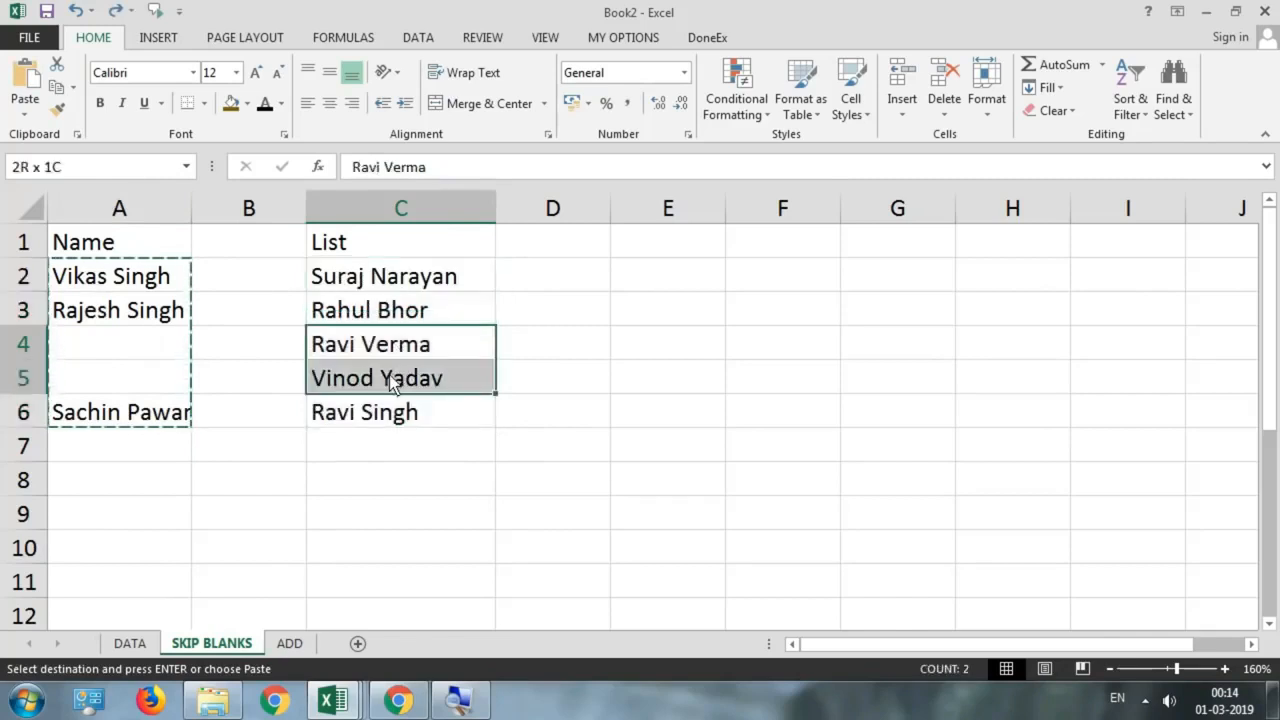
drag(126, 342, 126, 371)
drag(390, 343, 395, 380)
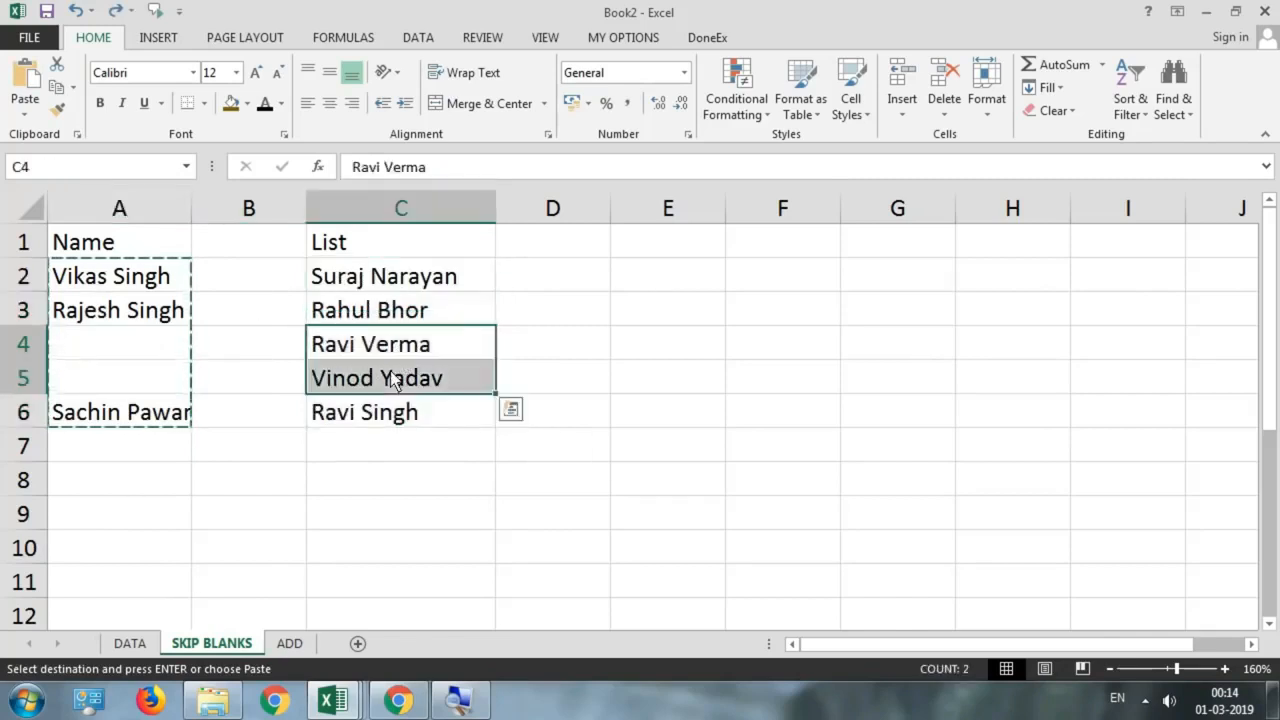
drag(162, 275, 158, 311)
click(149, 420)
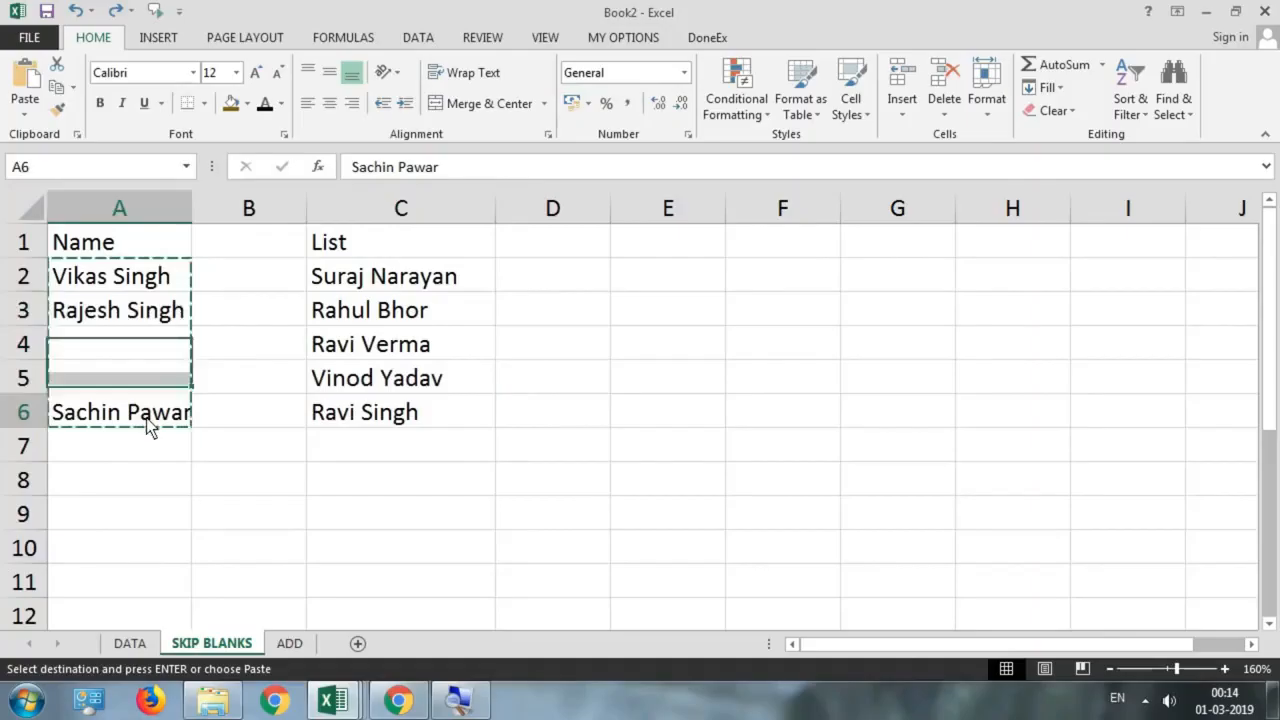
drag(401, 280, 405, 312)
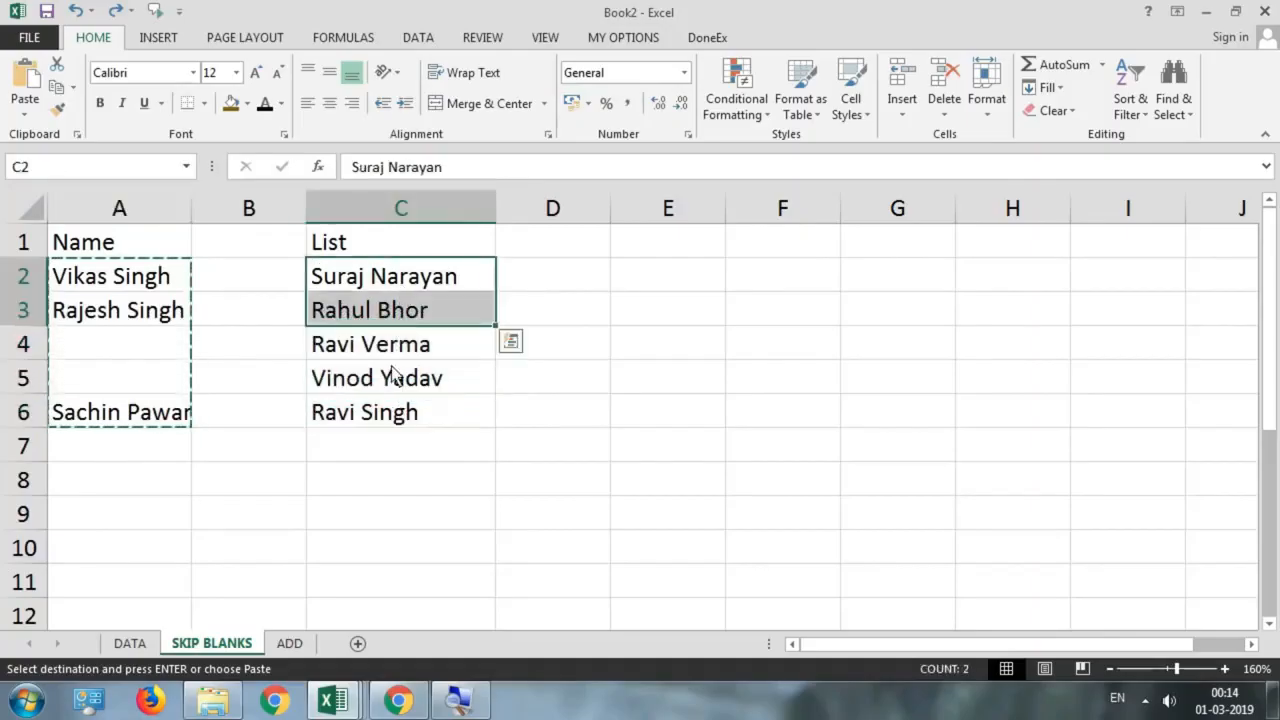
click(386, 414)
click(412, 285)
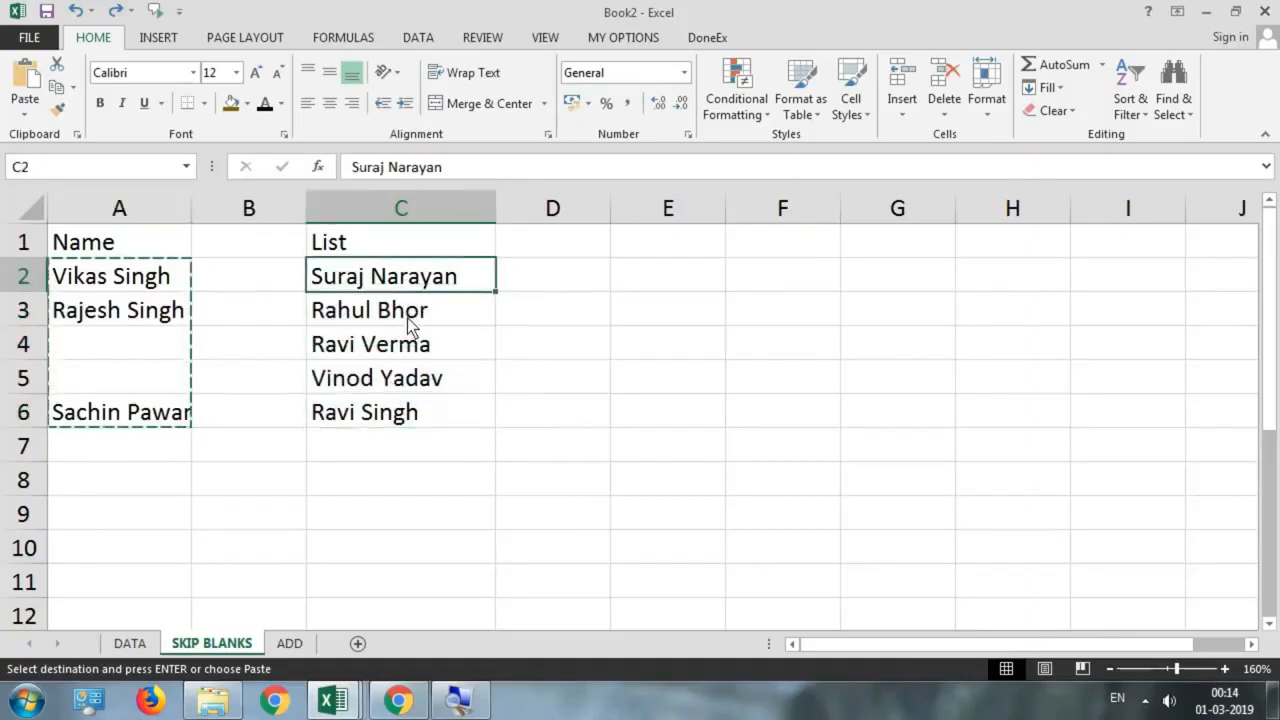
click(411, 318)
click(418, 420)
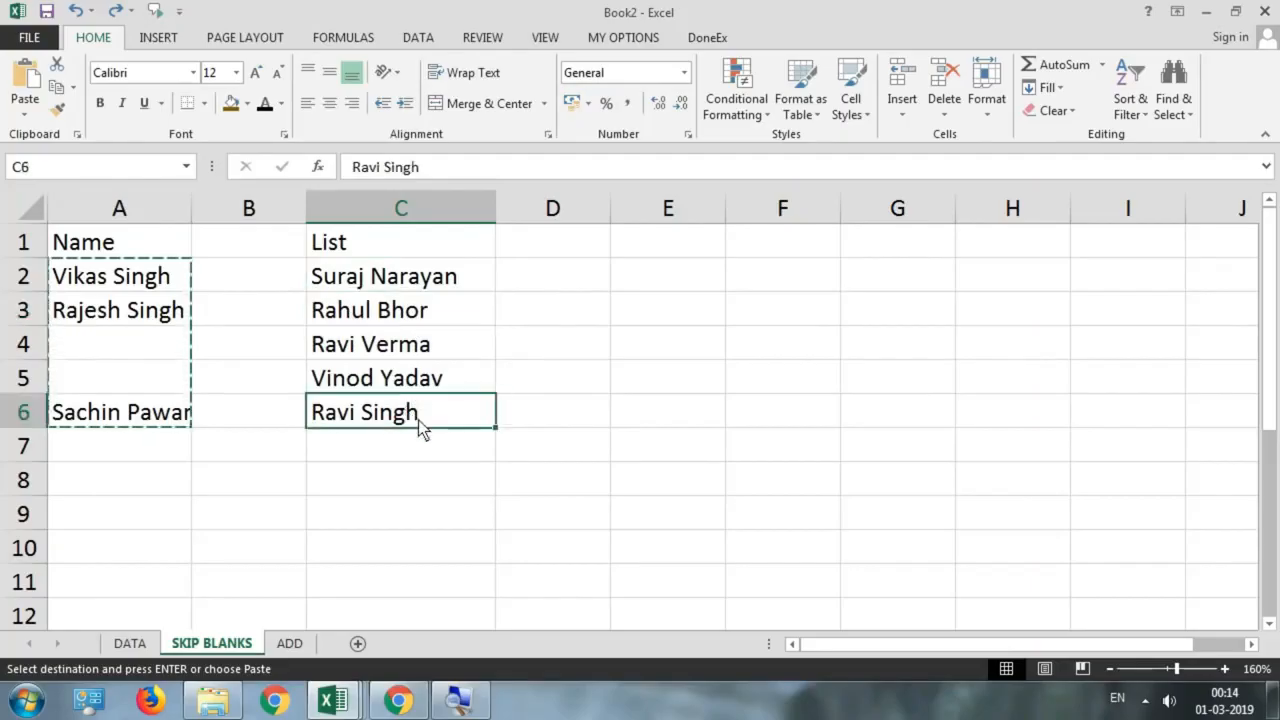
drag(402, 355, 397, 383)
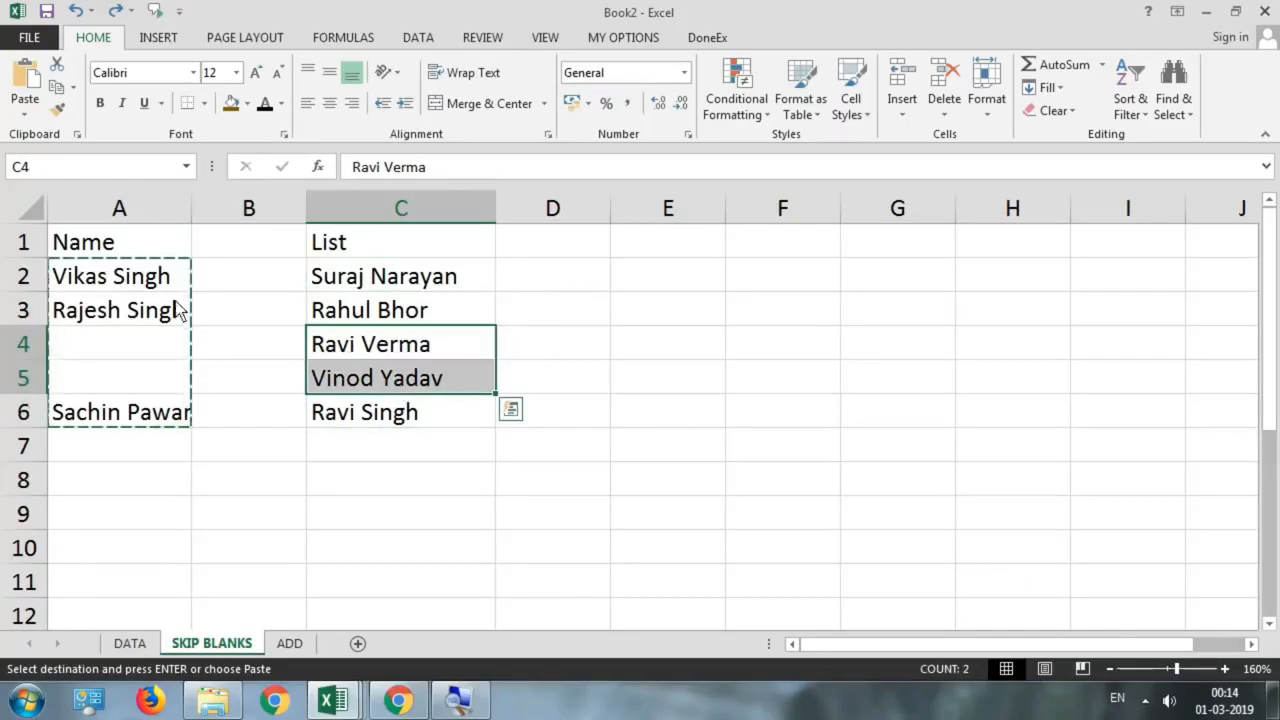
Step: Paste the copied names over the List column from C2 using Paste Special with Skip blanks, and clear the copy selection
click(448, 278)
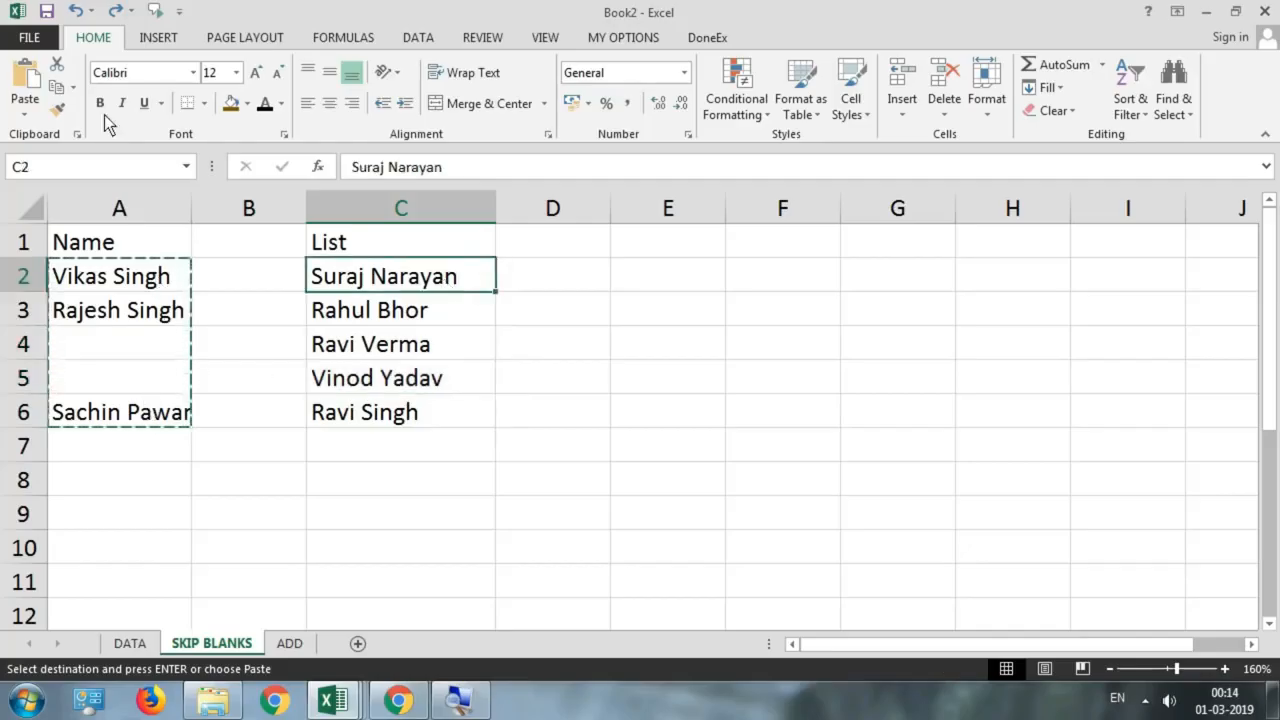
click(26, 113)
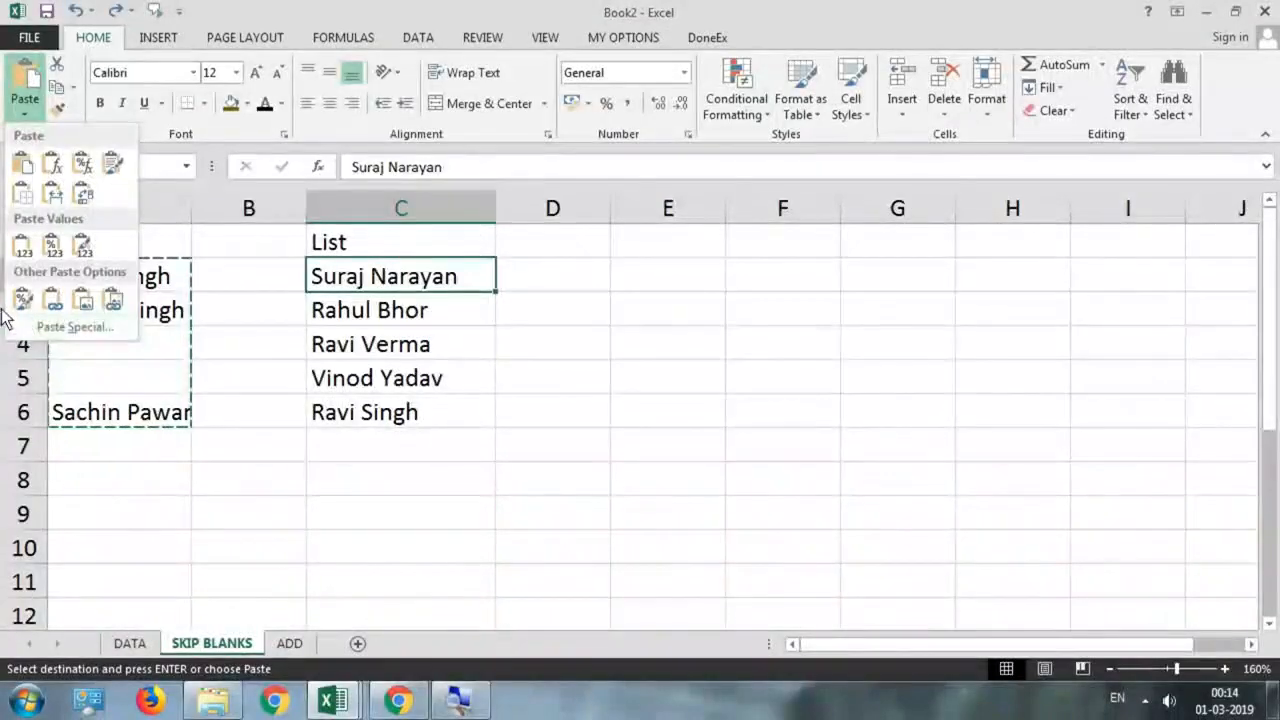
click(22, 327)
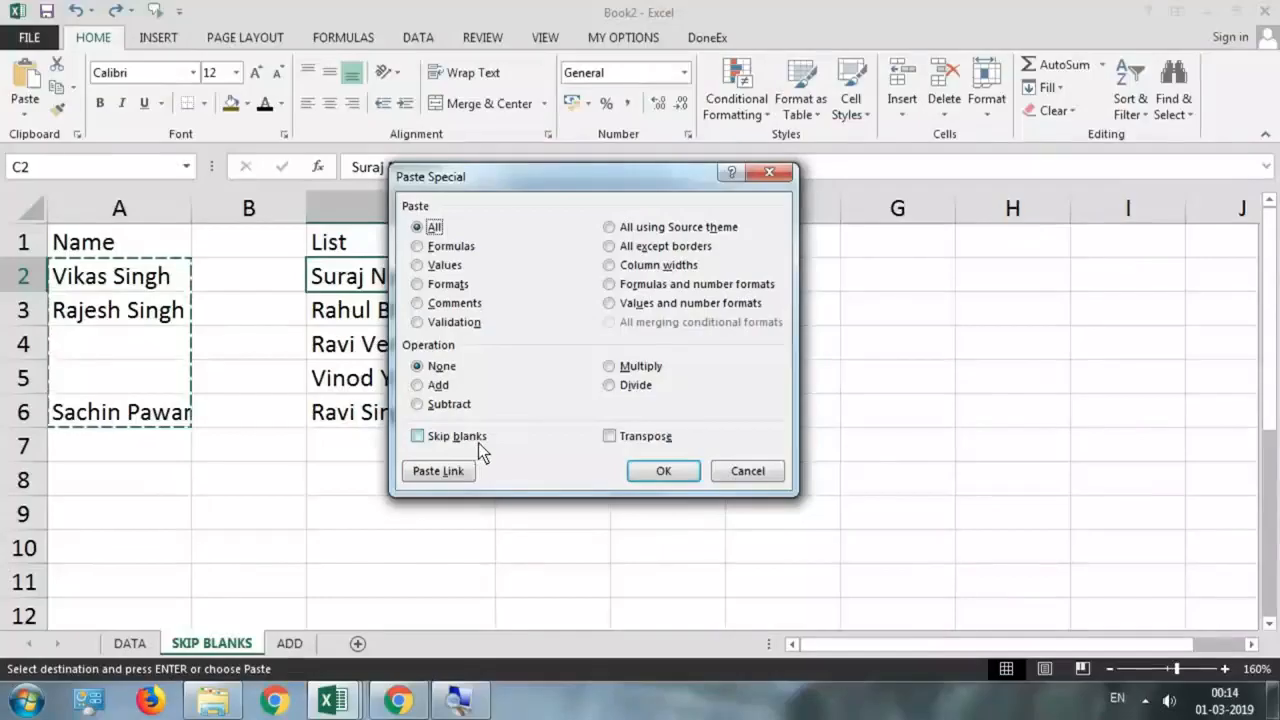
click(478, 440)
click(645, 470)
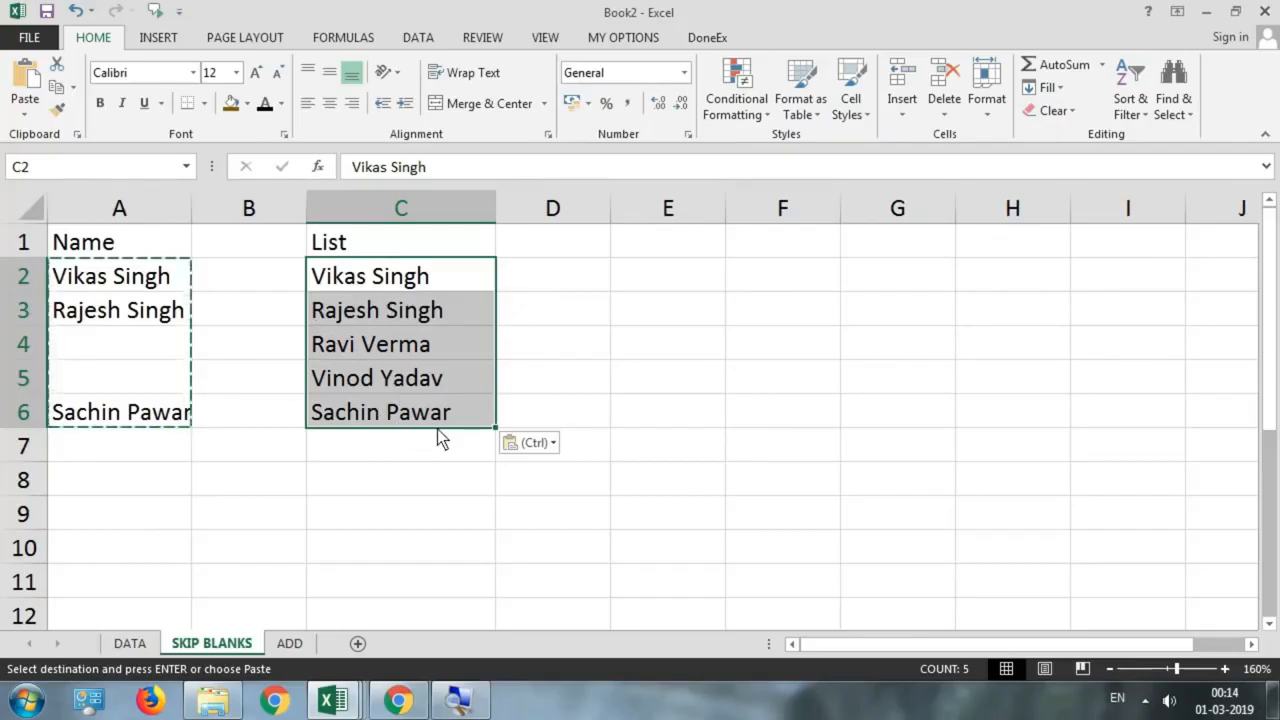
key(Escape)
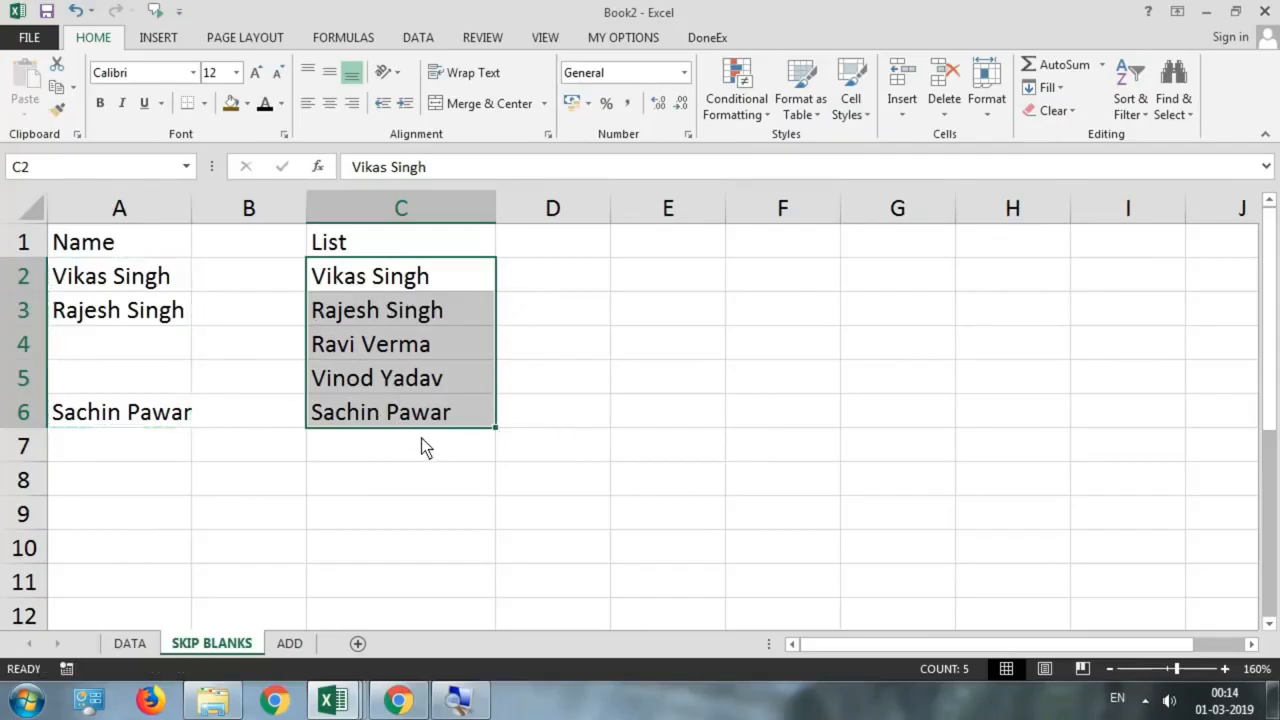
Step: On the ADD sheet, enter the heading GRACE in F1 above the value 10
click(292, 643)
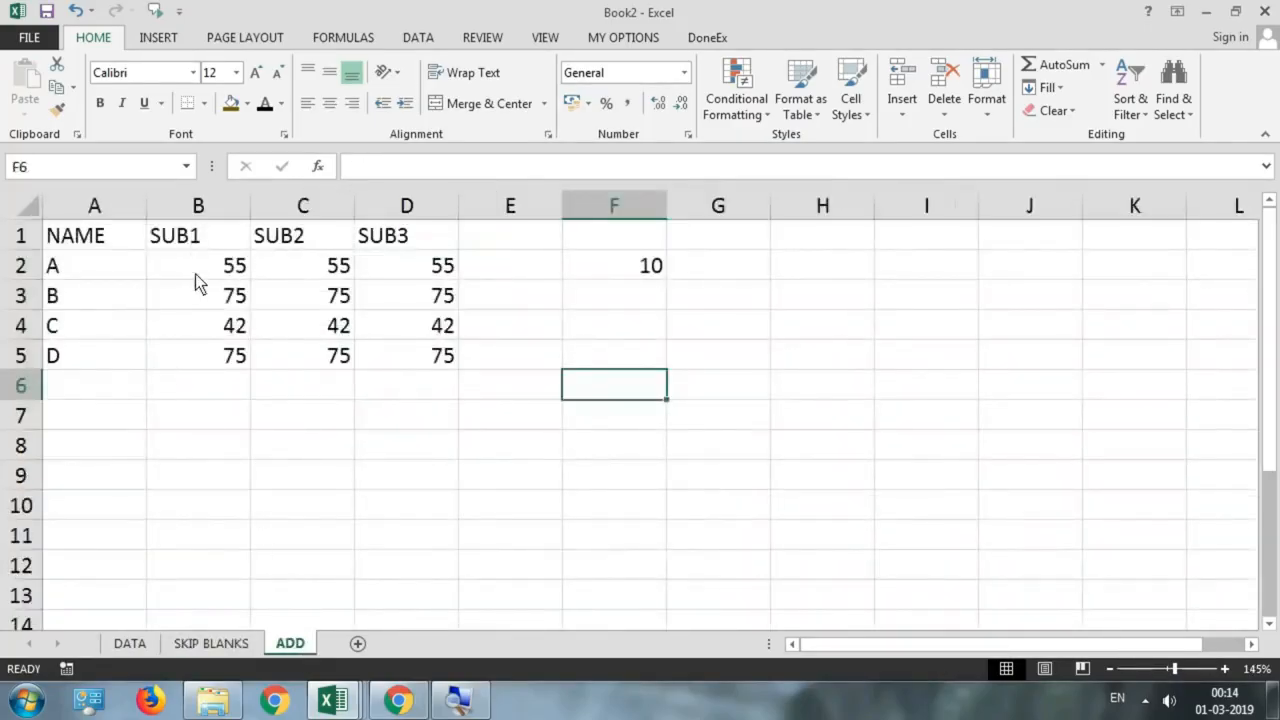
drag(232, 266, 480, 362)
click(643, 270)
click(640, 237)
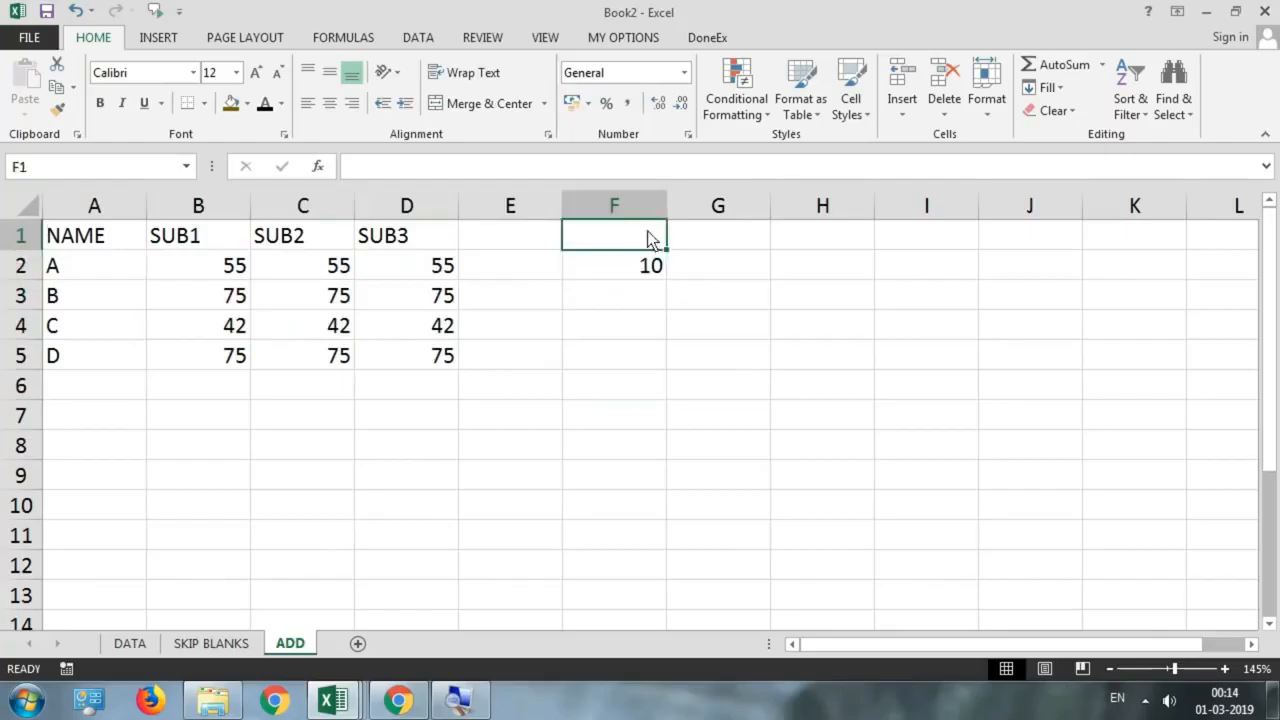
text(g)
key(BackSpace)
text(G)
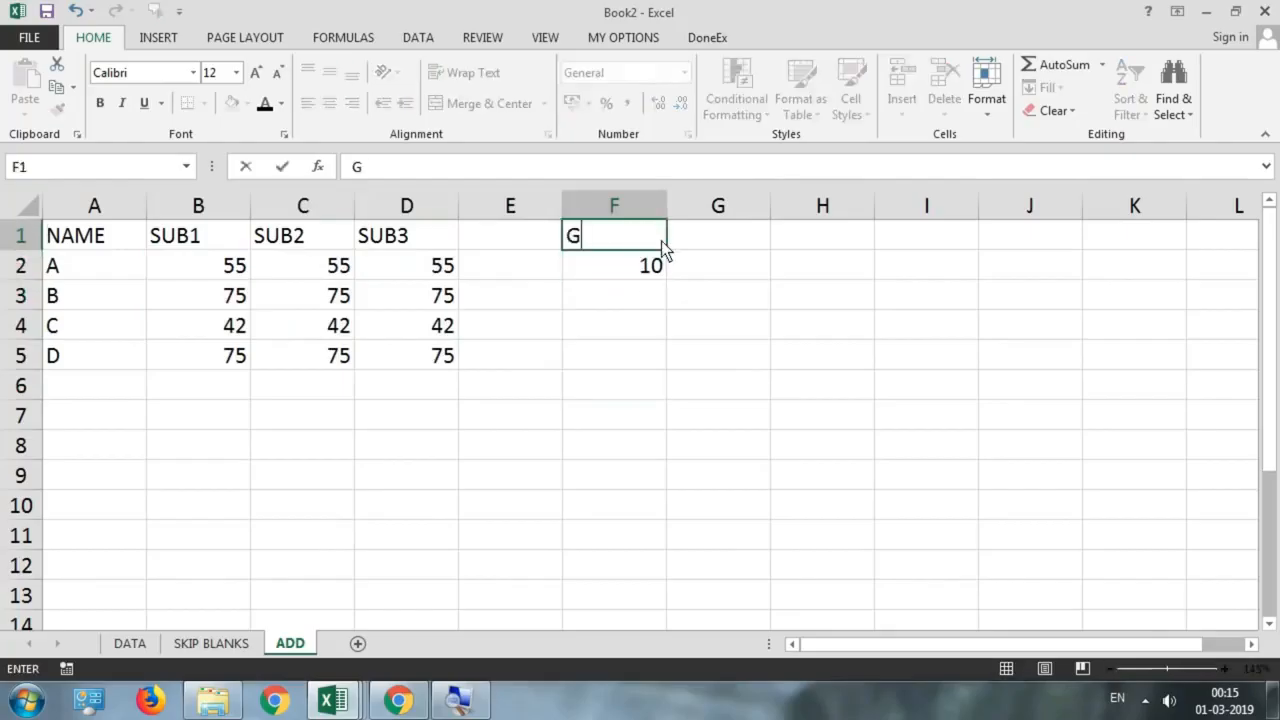
text(RACE)
key(Return)
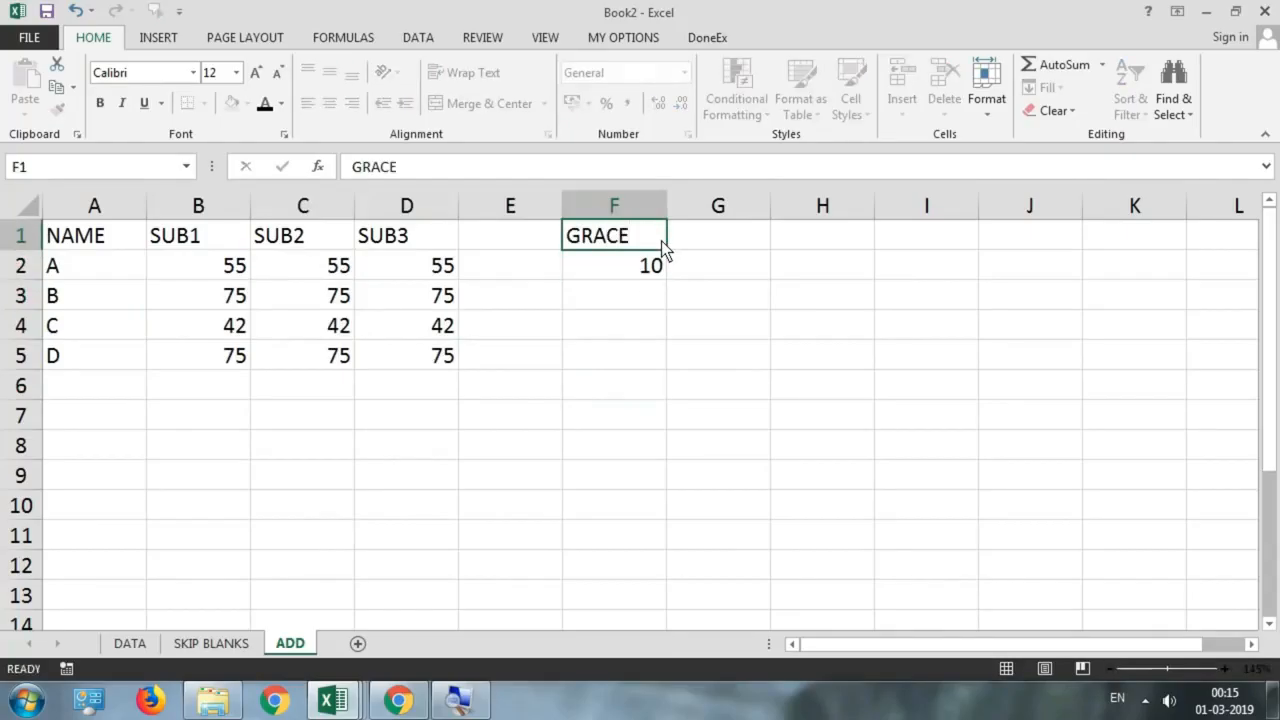
Step: Copy the grace value 10 from F2 on the ADD sheet
drag(232, 270, 432, 354)
click(624, 325)
click(636, 272)
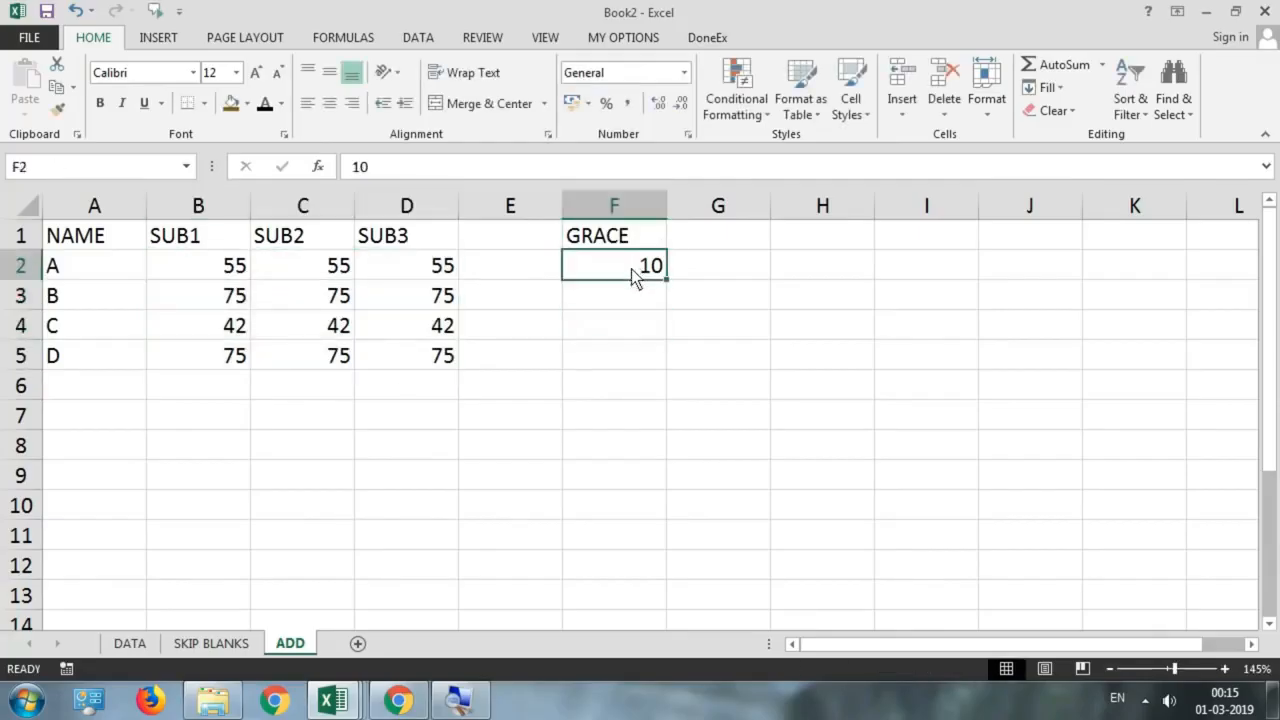
key(ctrl+c)
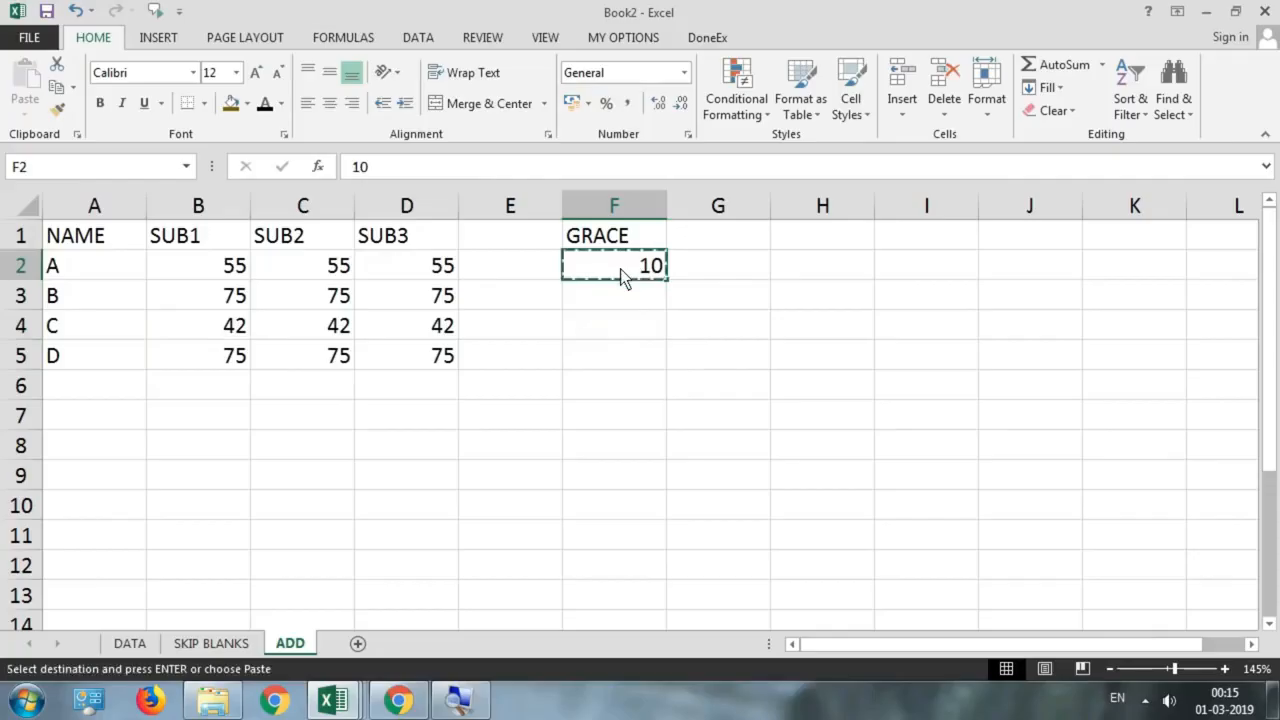
Step: Add the copied grace value to all the marks in B2:D5 using Paste Special with the Add operation
drag(200, 274, 420, 370)
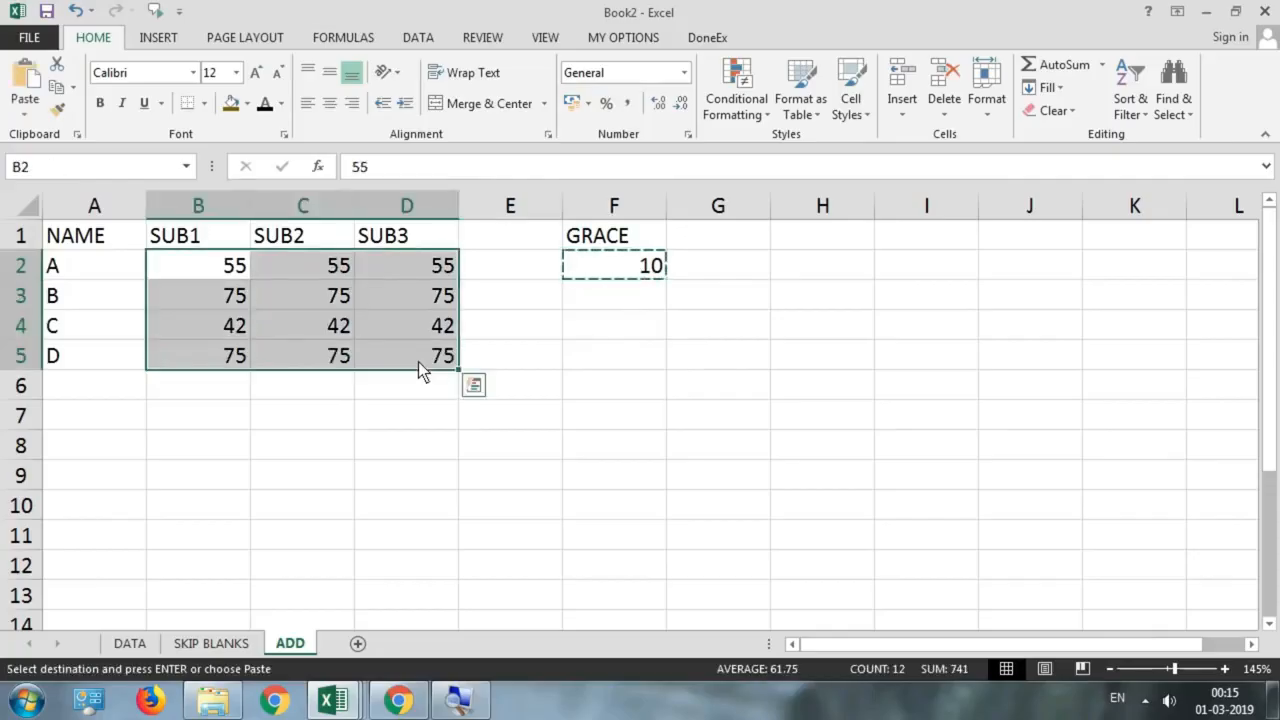
click(27, 122)
click(48, 328)
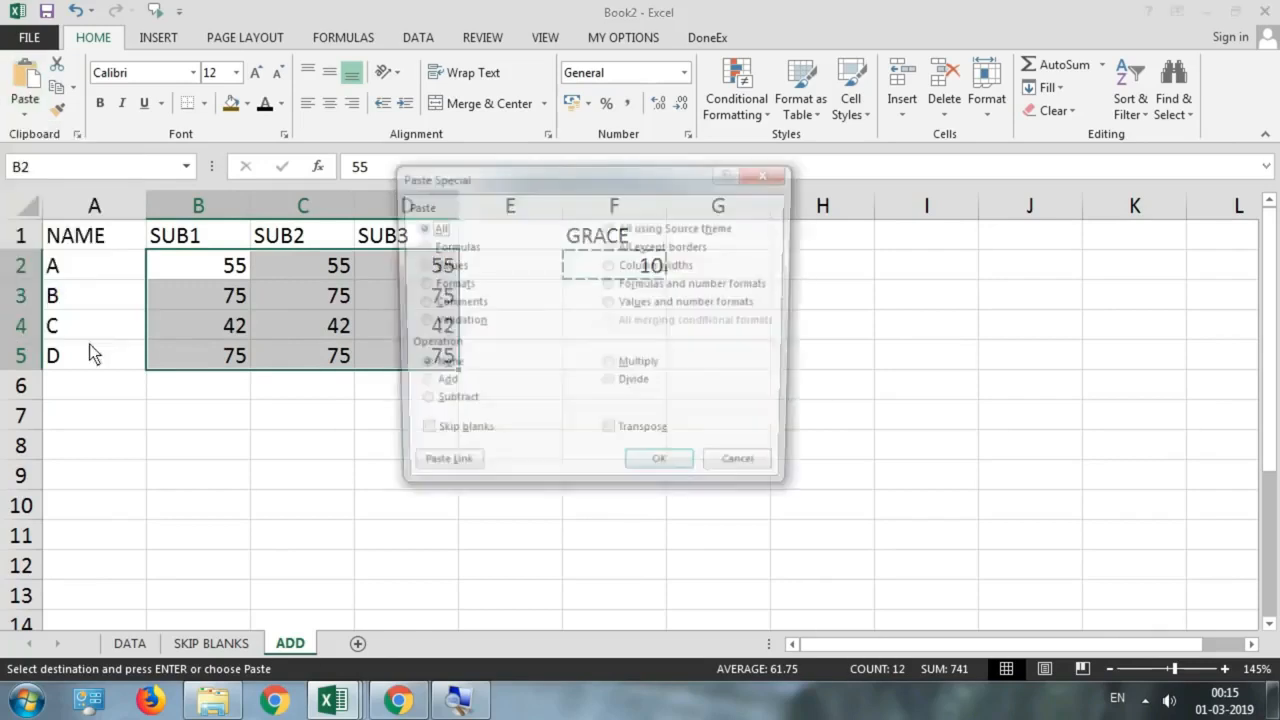
drag(477, 175, 815, 166)
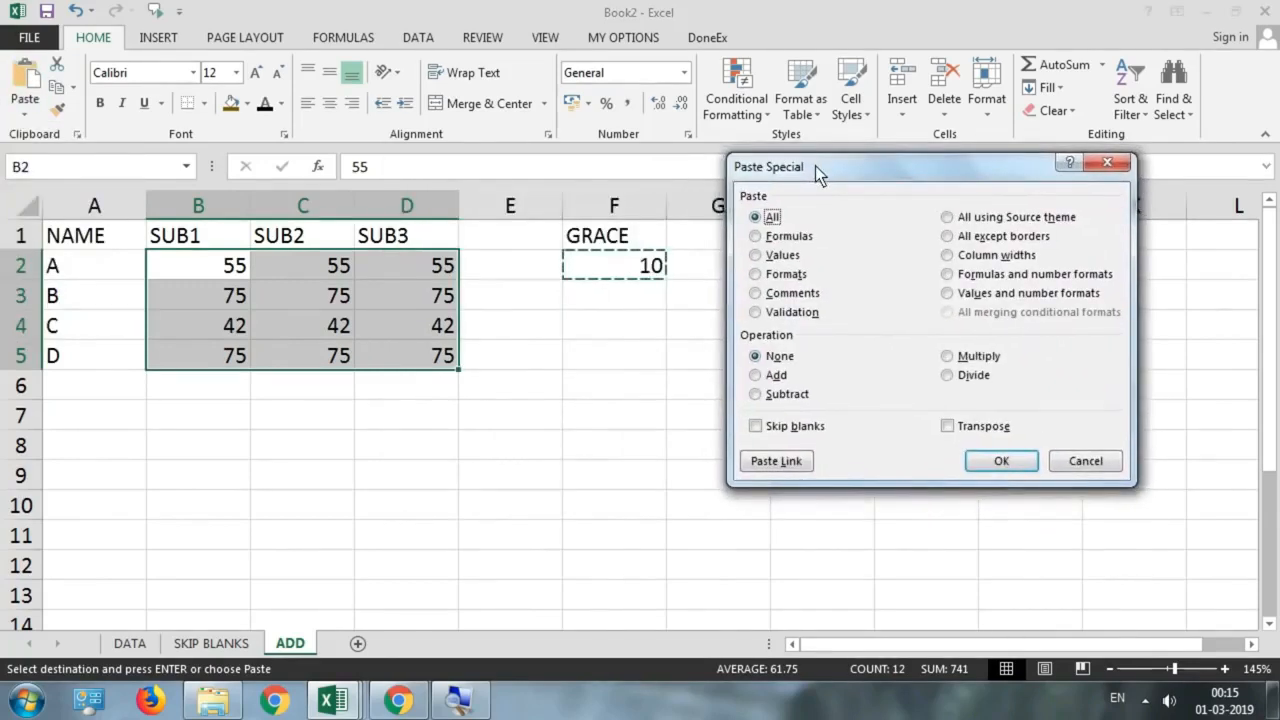
click(776, 375)
click(975, 357)
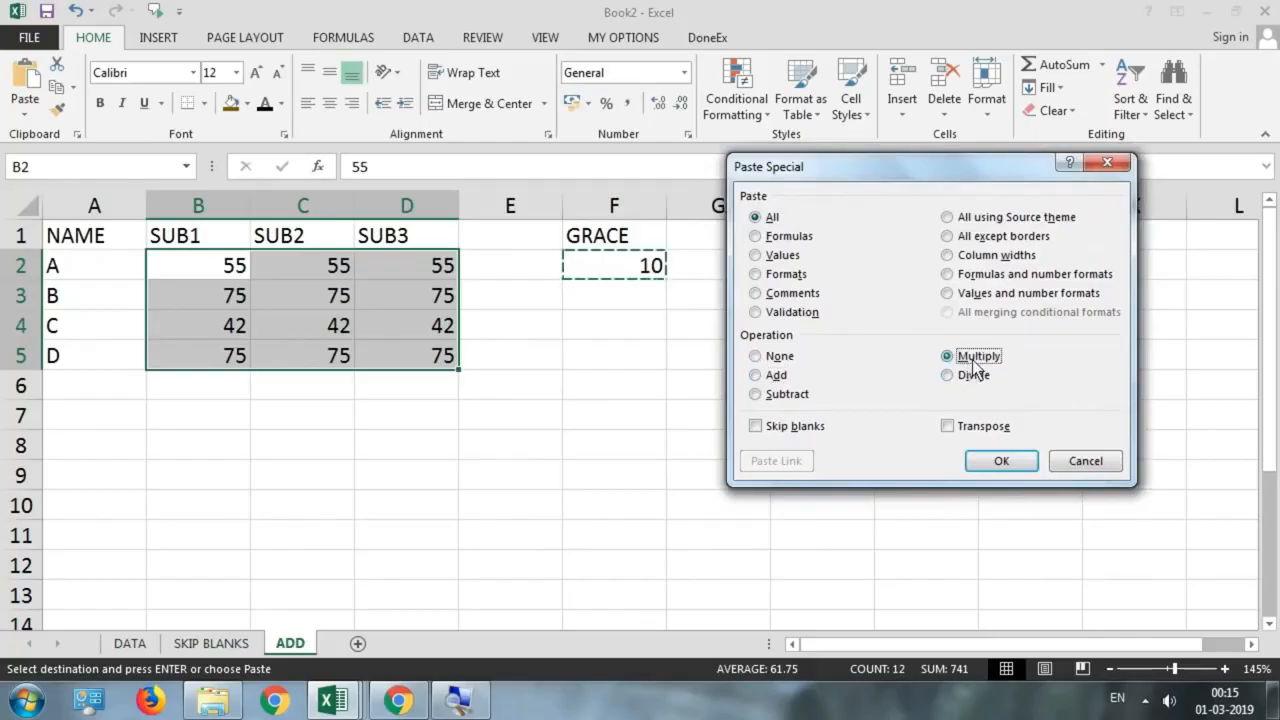
click(790, 395)
click(965, 377)
click(776, 375)
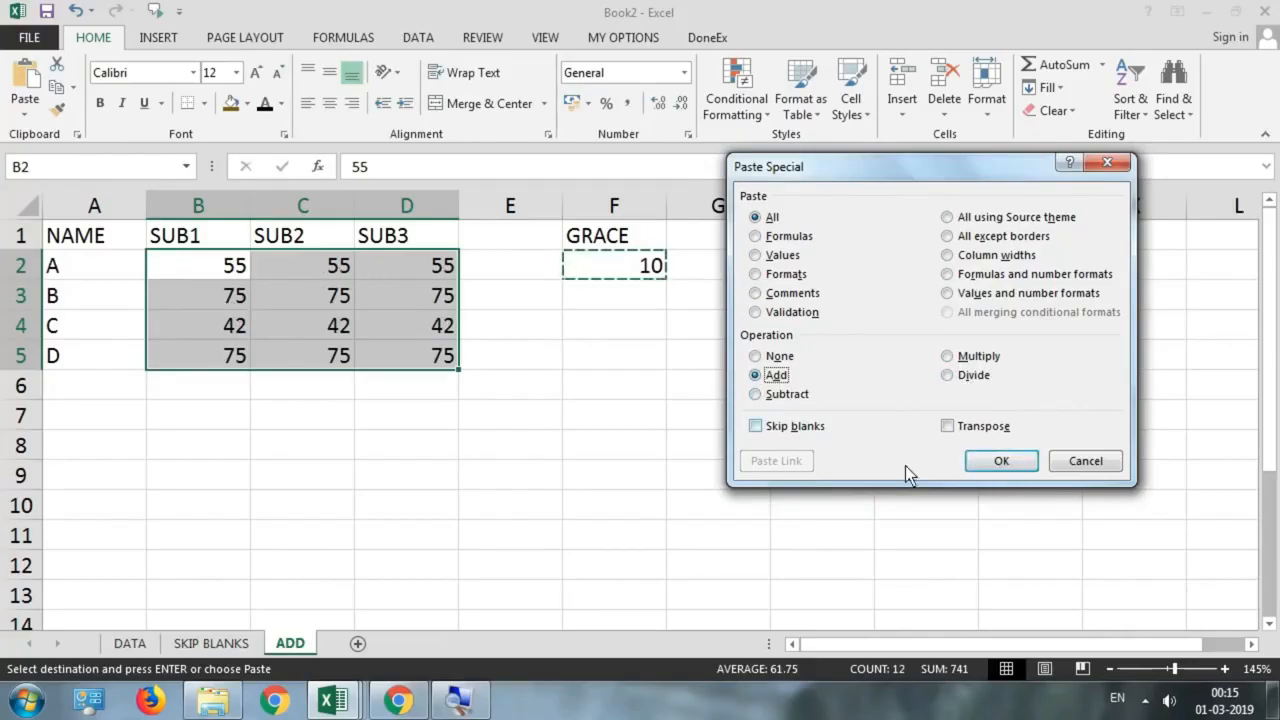
click(990, 463)
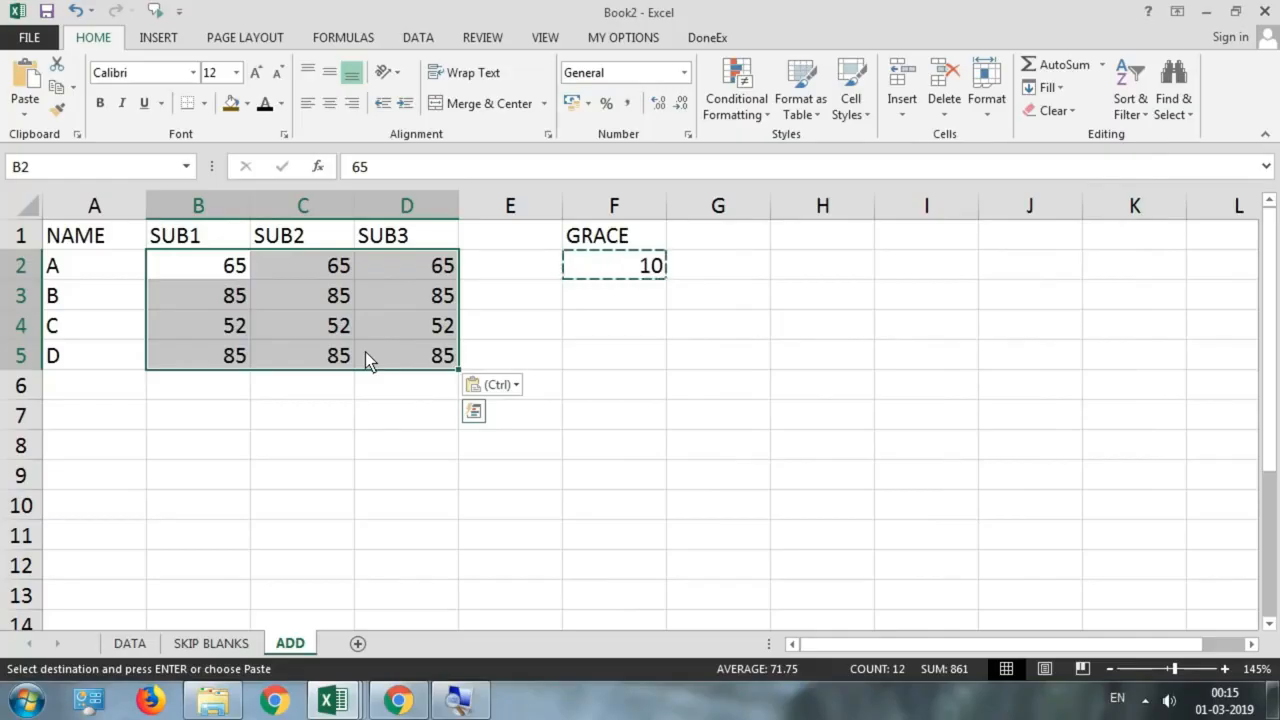
Step: Subtract the copied grace value from the marks in B2:D5 using the Paste Special Subtract operation
click(25, 105)
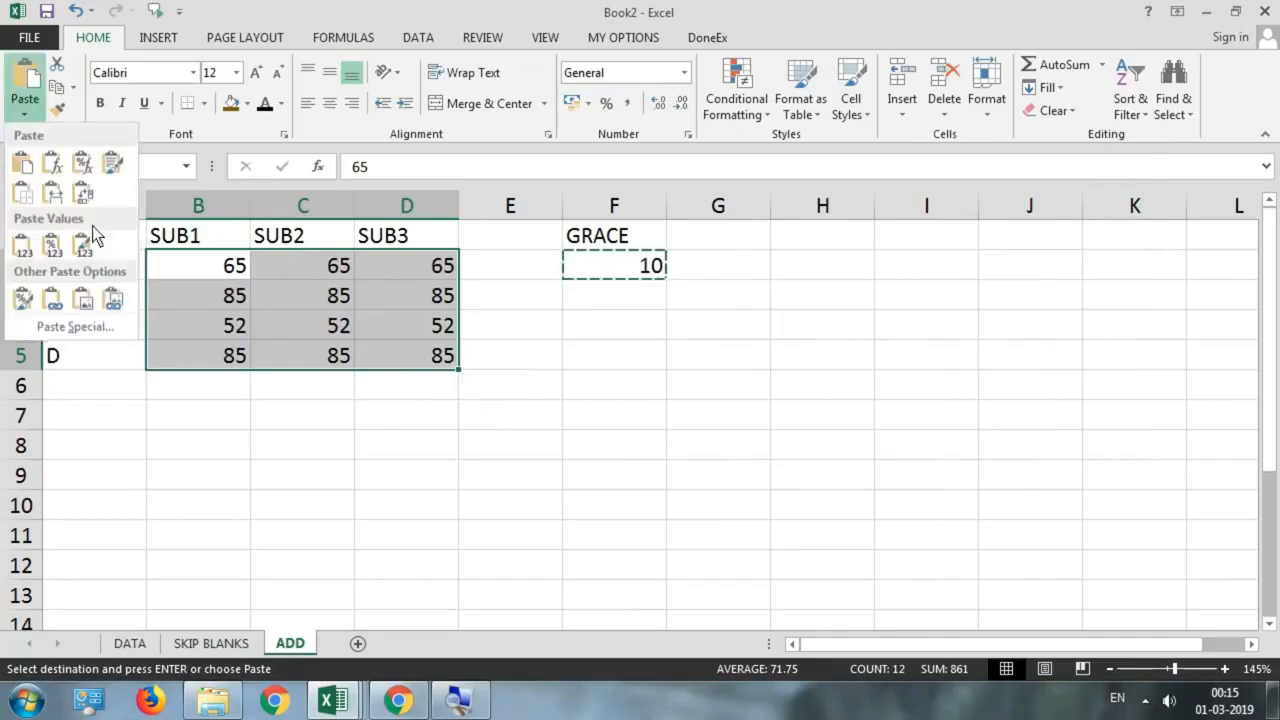
click(87, 330)
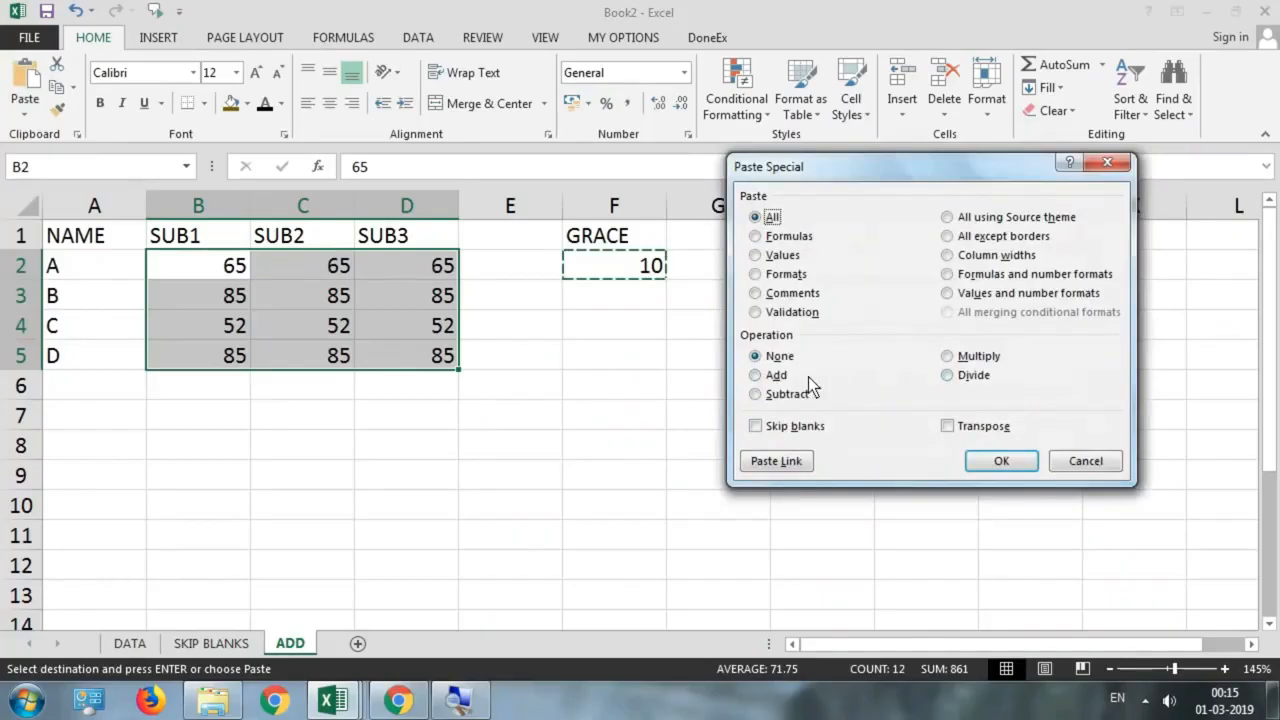
click(786, 394)
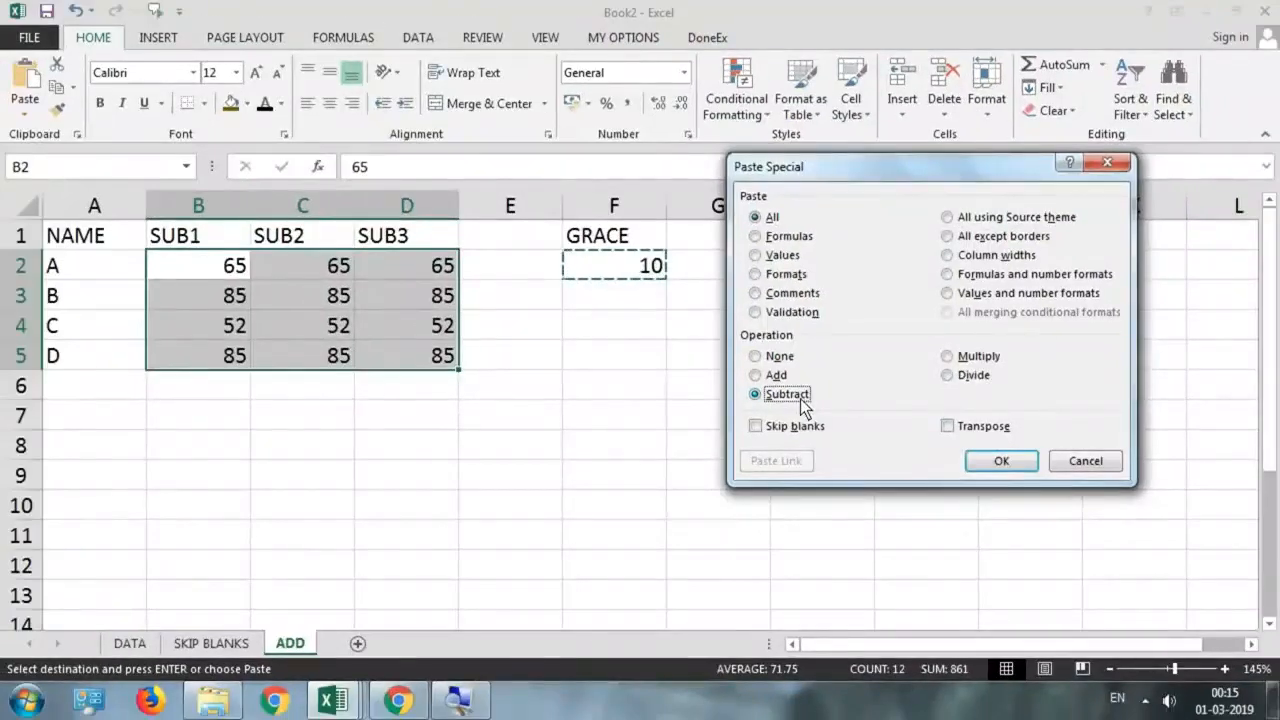
click(1000, 462)
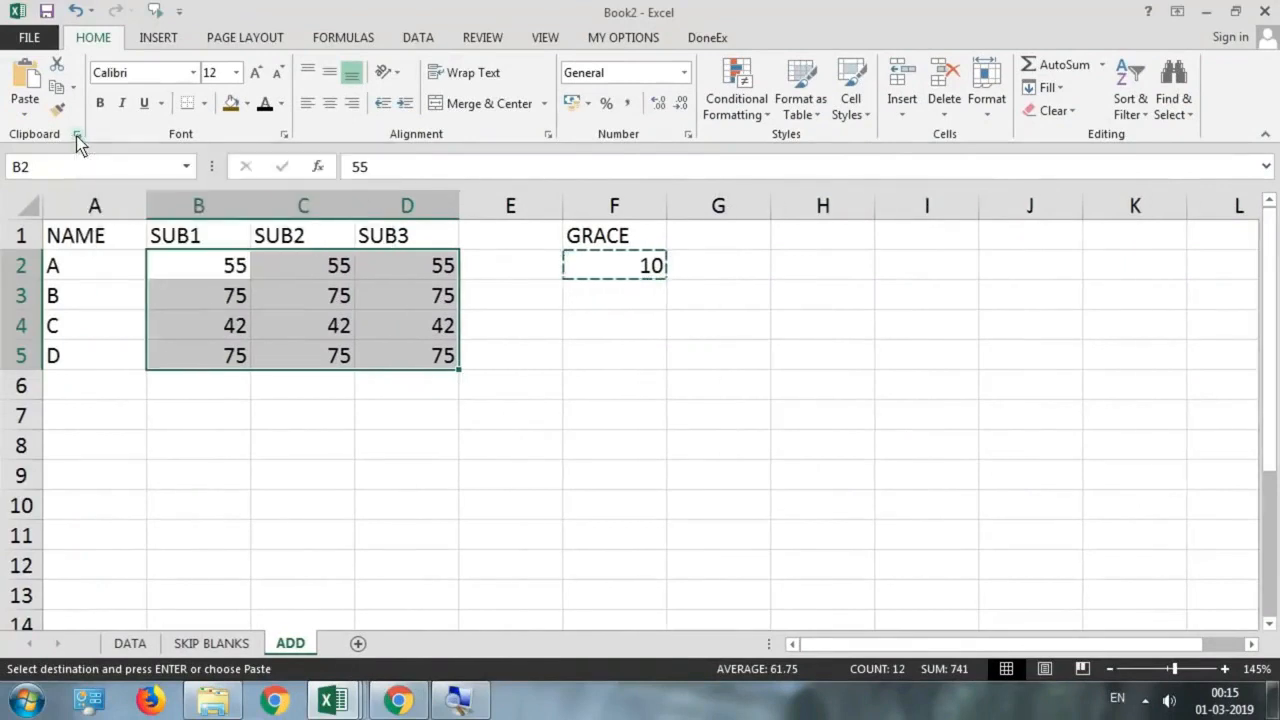
Step: Multiply the marks in B2:D5 by the copied value using the Paste Special Multiply operation
click(25, 108)
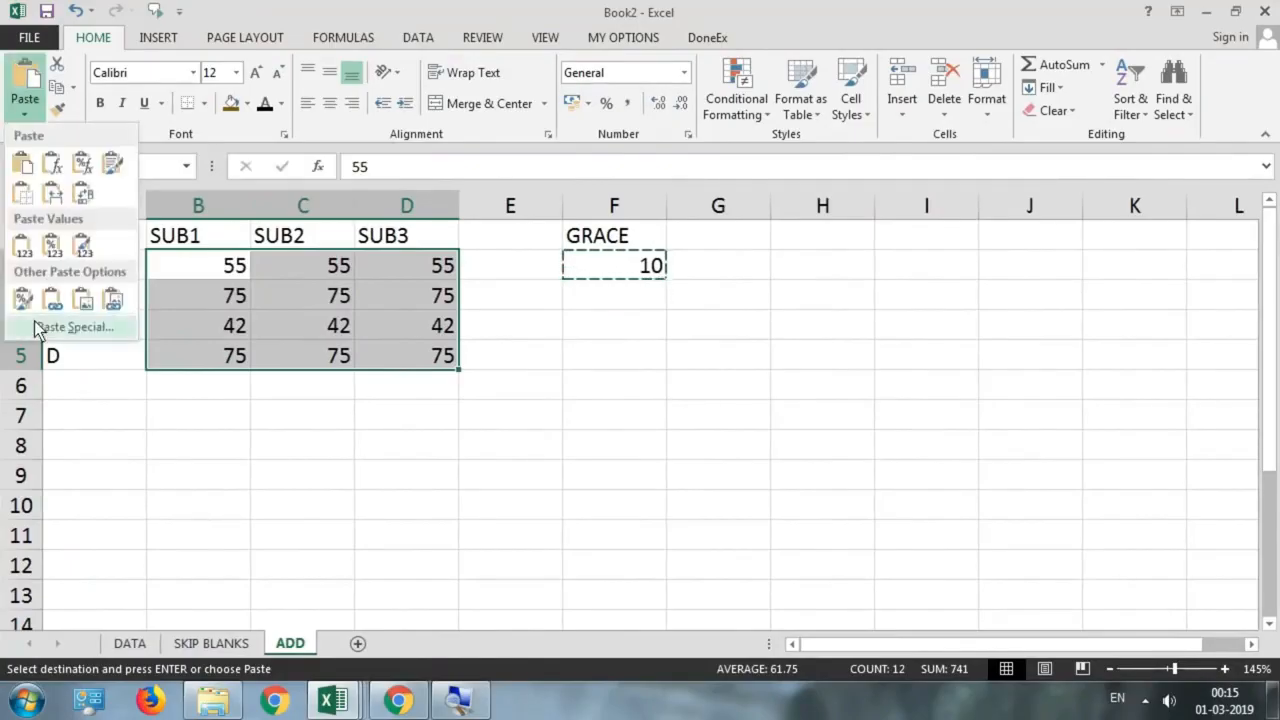
click(75, 326)
click(978, 356)
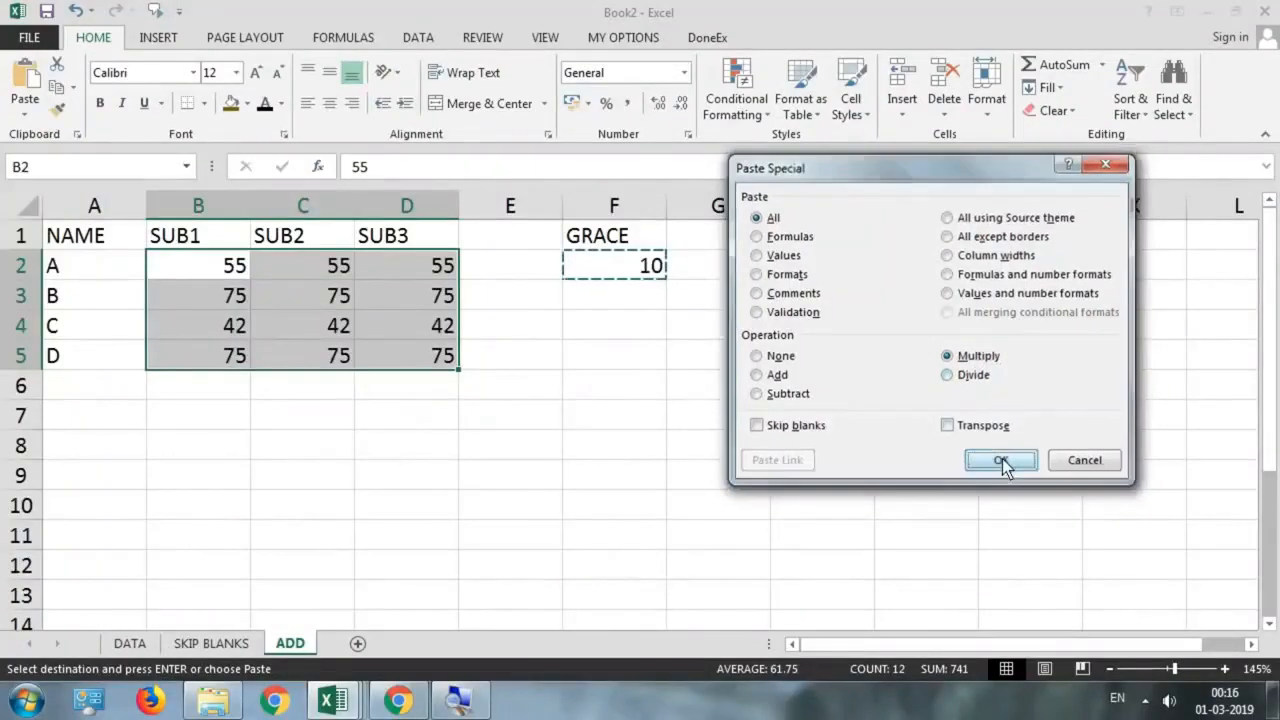
click(1000, 460)
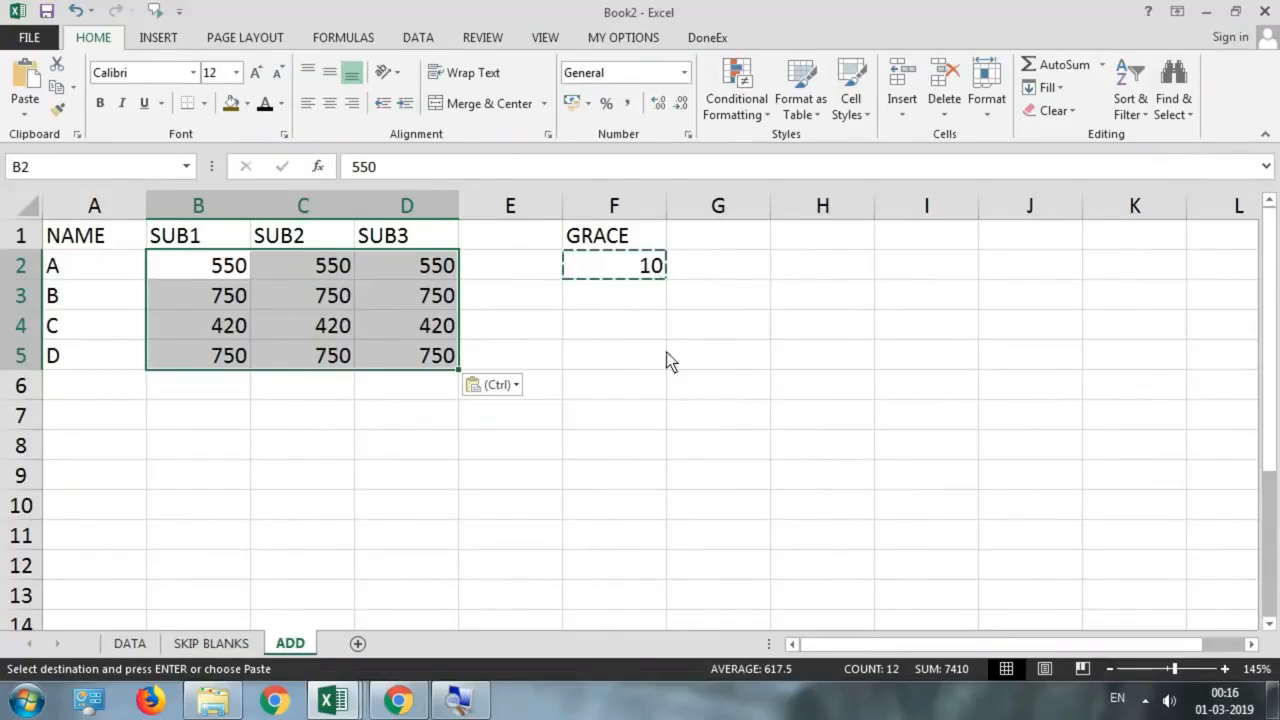
Step: Divide the marks in B2:D5 by the copied value using the Paste Special Divide operation
click(25, 105)
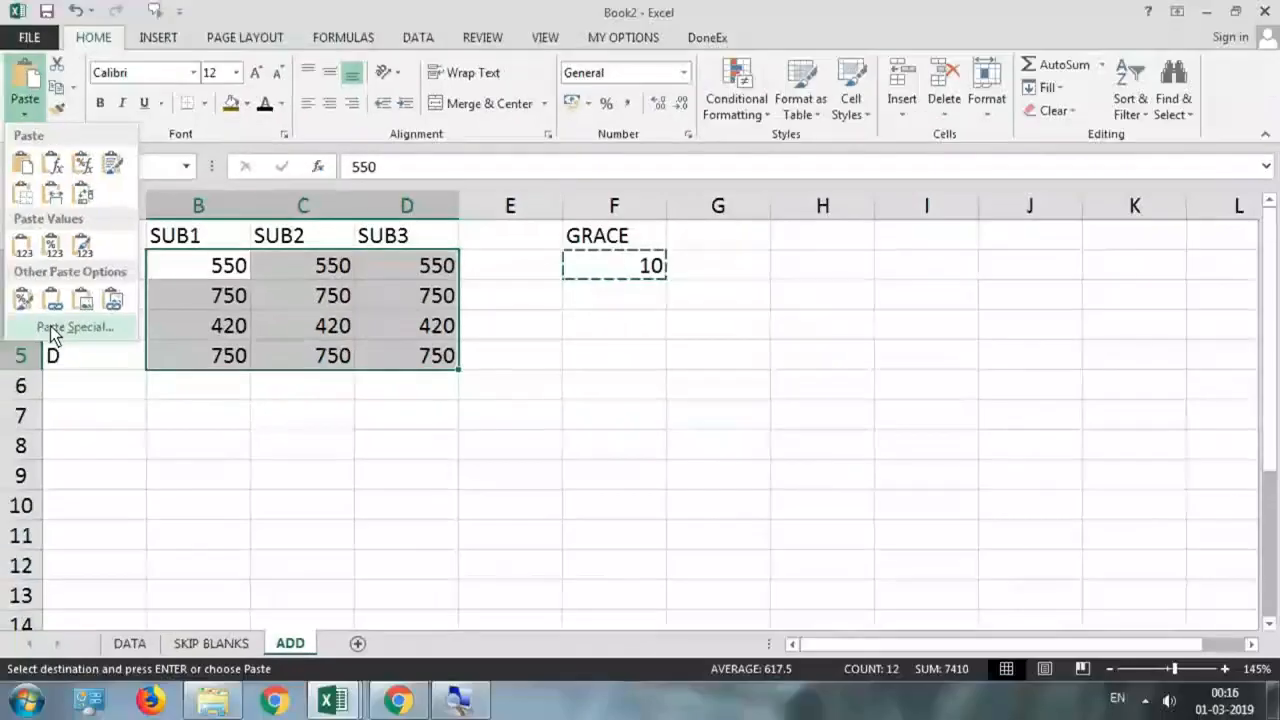
click(50, 326)
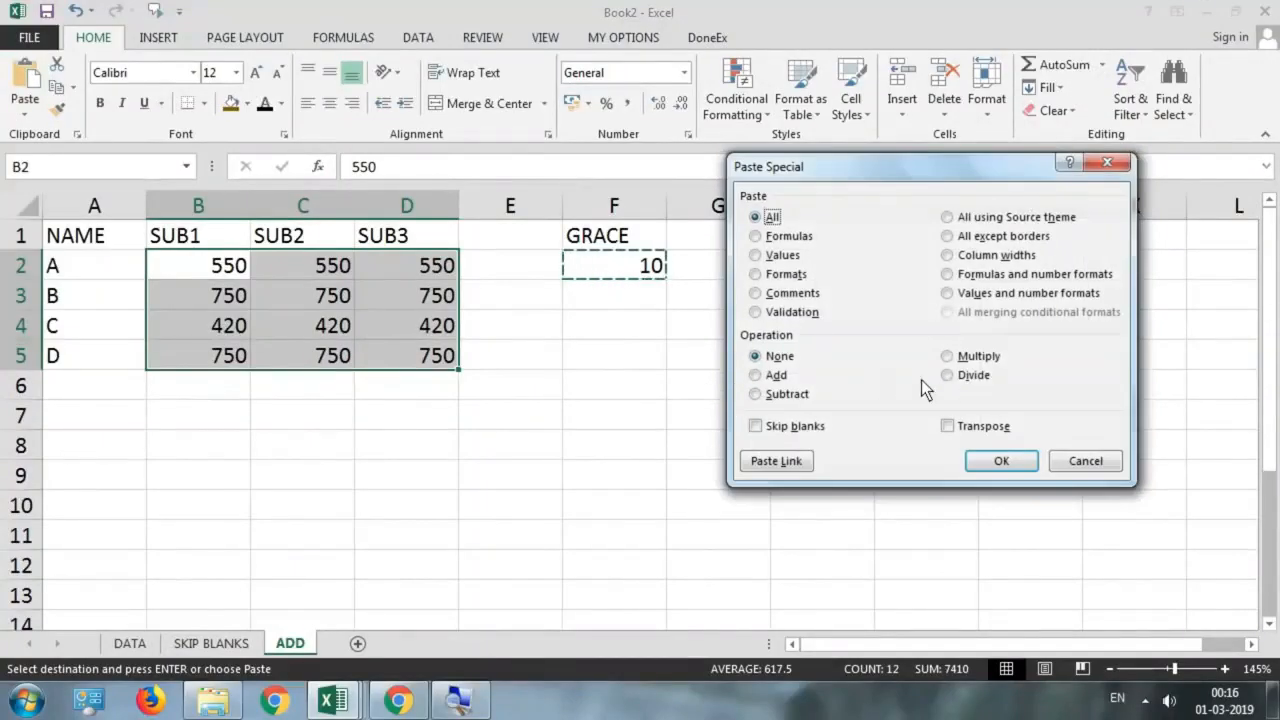
click(951, 377)
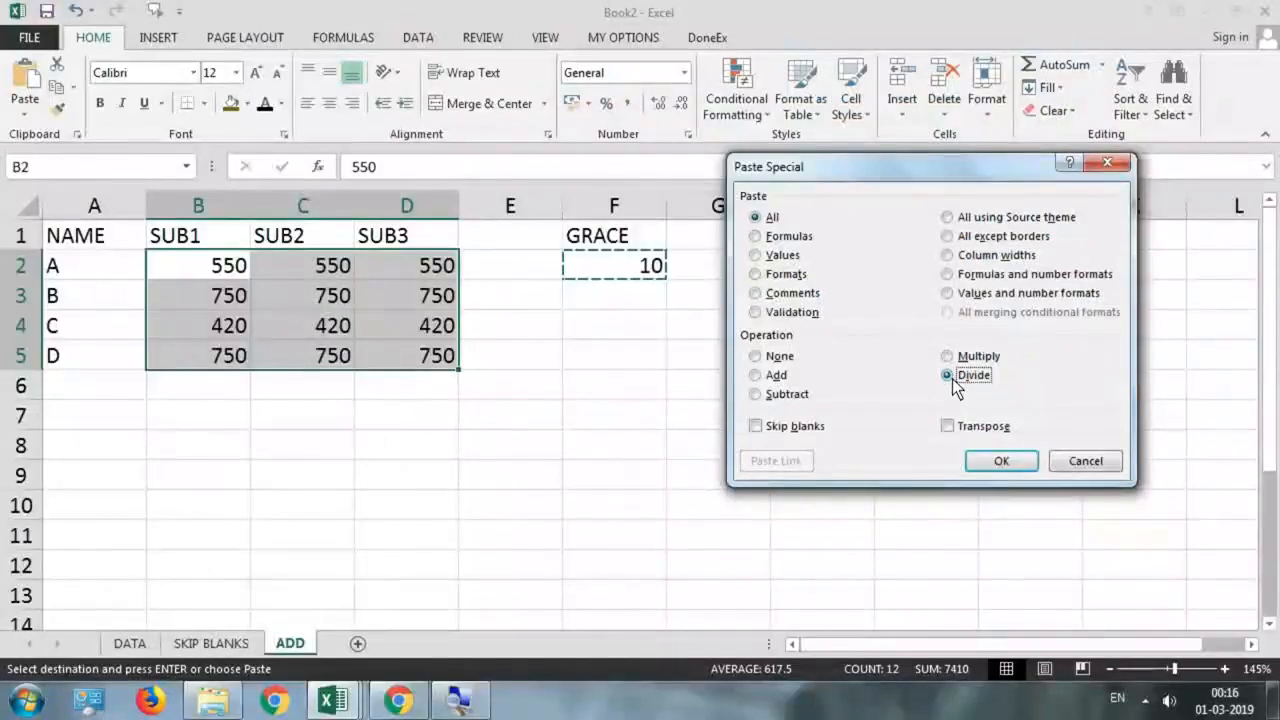
click(1012, 461)
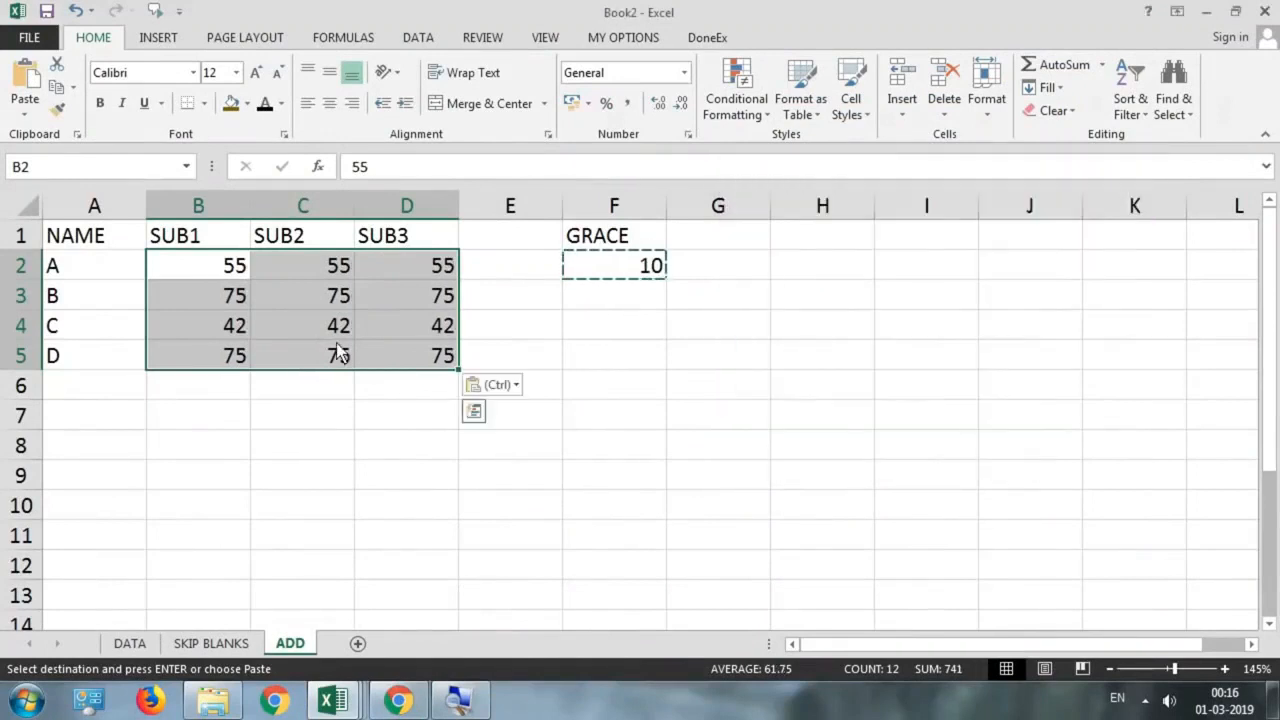